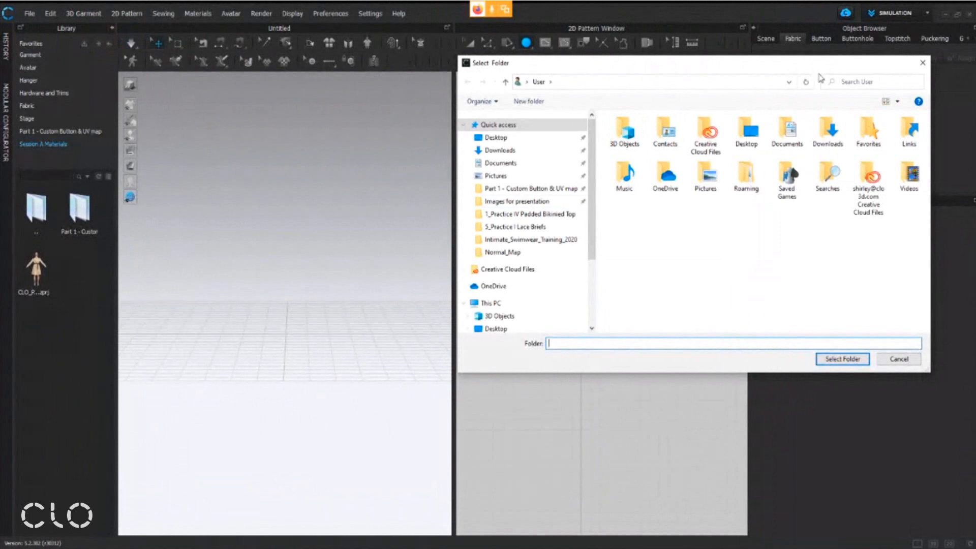
Add the Session A Materials folder from the Desktop to the library favorites
{"action": "left_click", "coordinate": [559, 138]}
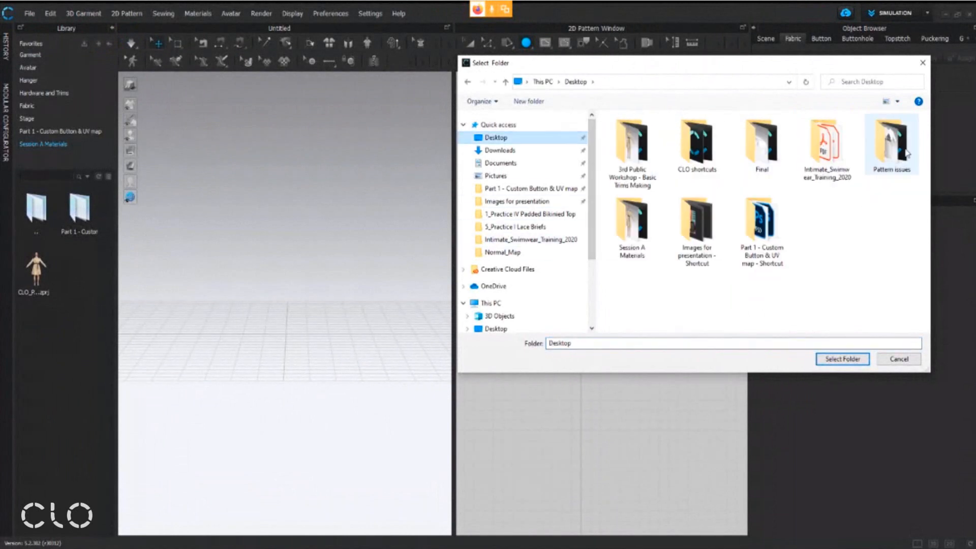
{"action": "left_click", "coordinate": [638, 221]}
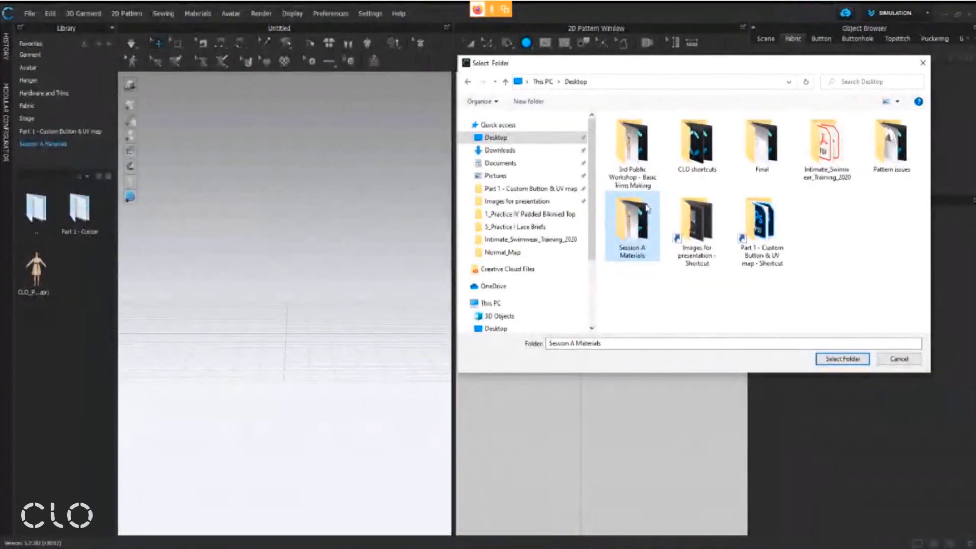
{"action": "left_click", "coordinate": [842, 359]}
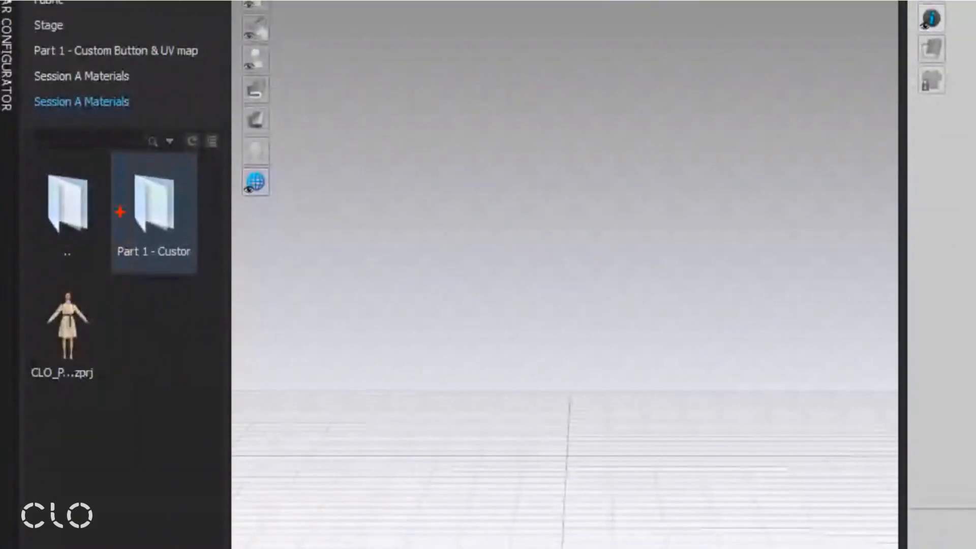
{"action": "left_click_drag", "start_coordinate": [106, 143], "coordinate": [210, 277], "text": "ctrl"}
{"action": "mouse_move", "coordinate": [231, 200]}
{"action": "left_mouse_down"}
{"action": "mouse_move", "coordinate": [226, 238]}
{"action": "mouse_move", "coordinate": [280, 230]}
{"action": "left_mouse_up"}
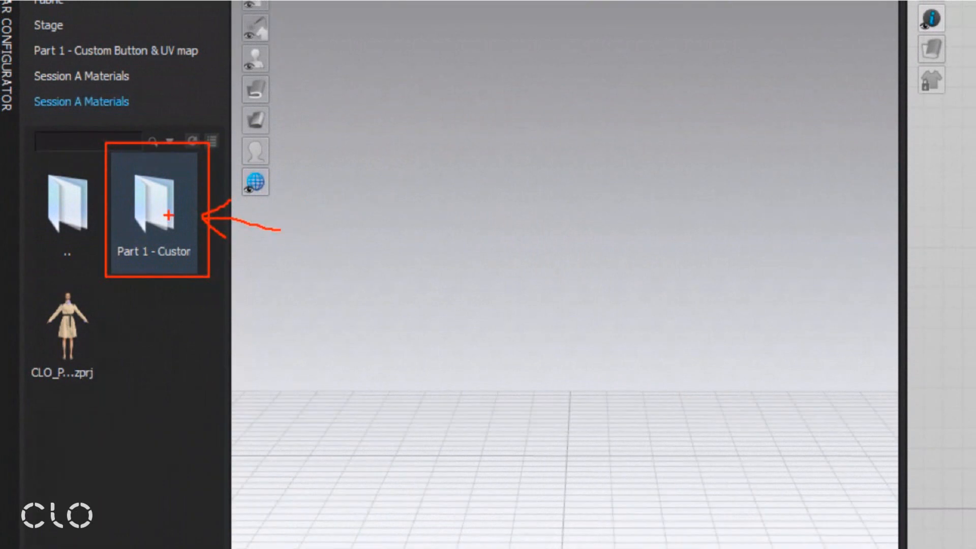
{"action": "left_click_drag", "start_coordinate": [18, 273], "coordinate": [118, 409], "text": "ctrl"}
{"action": "left_click_drag", "start_coordinate": [64, 387], "coordinate": [95, 389]}
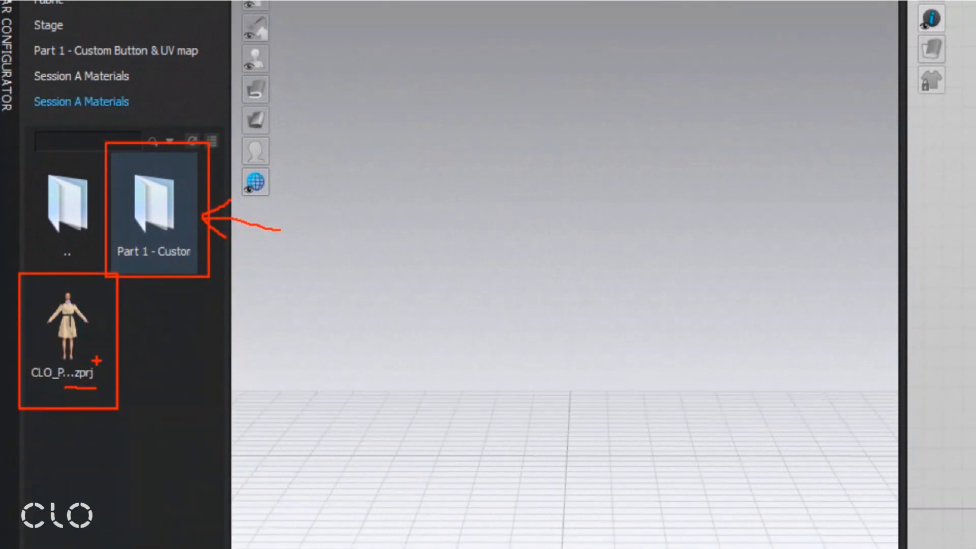
{"action": "key", "text": "Escape"}
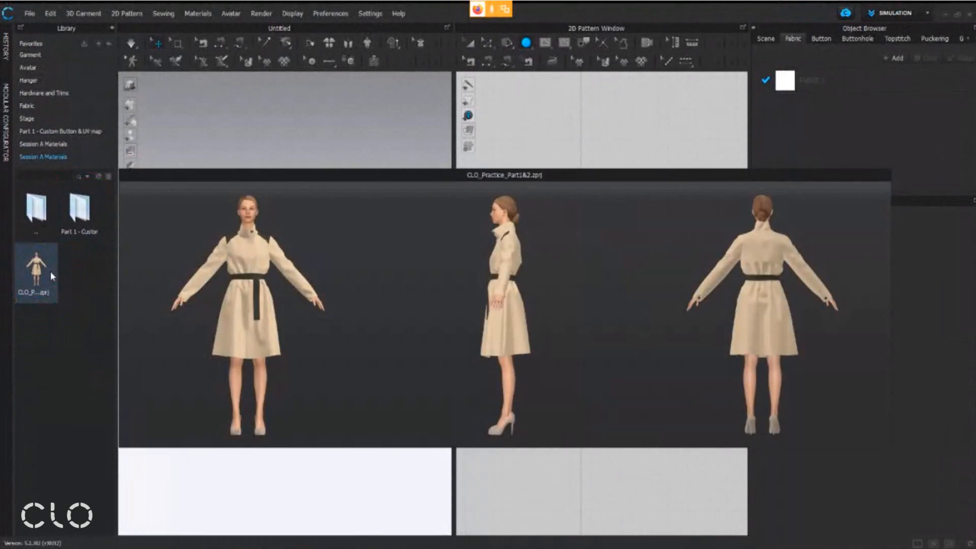
Open the CLO_Practice_Part1&2.zprj coat project from the Session A Materials folder
{"action": "double_click", "coordinate": [51, 271]}
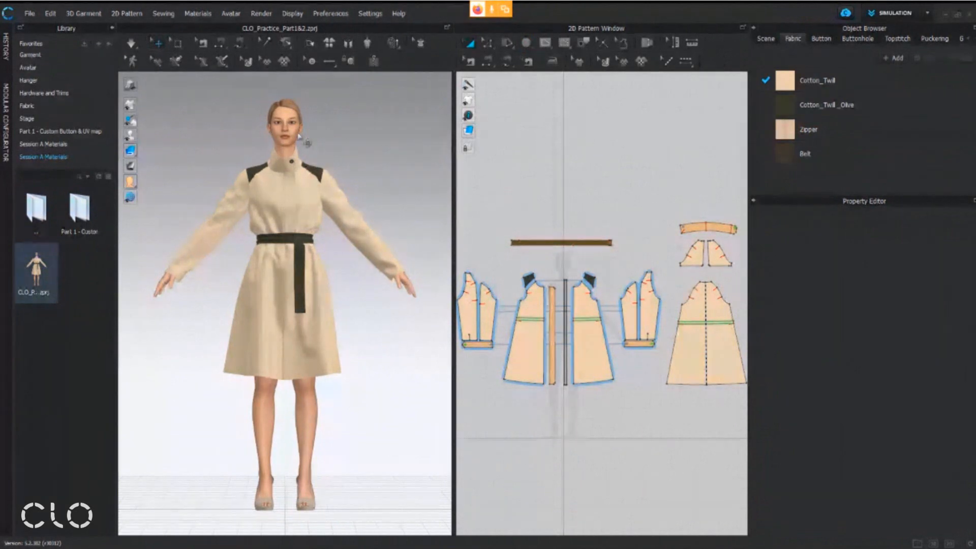
{"action": "scroll", "coordinate": [299, 136], "scroll_direction": "up", "scroll_amount": 5}
{"action": "scroll", "coordinate": [307, 261], "scroll_direction": "up", "scroll_amount": 2}
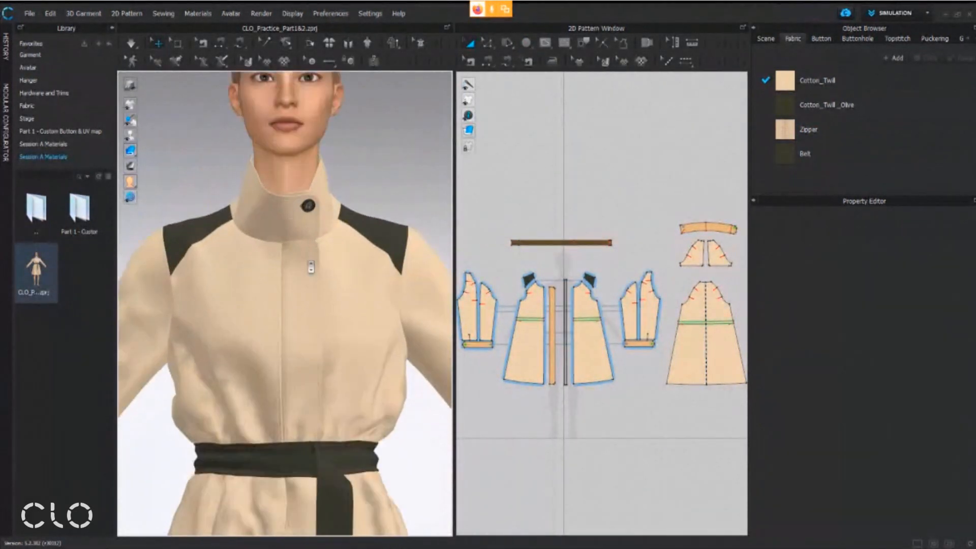
{"action": "scroll", "coordinate": [594, 248], "scroll_direction": "up", "scroll_amount": 3}
{"action": "scroll", "coordinate": [595, 248], "scroll_direction": "up", "scroll_amount": 2}
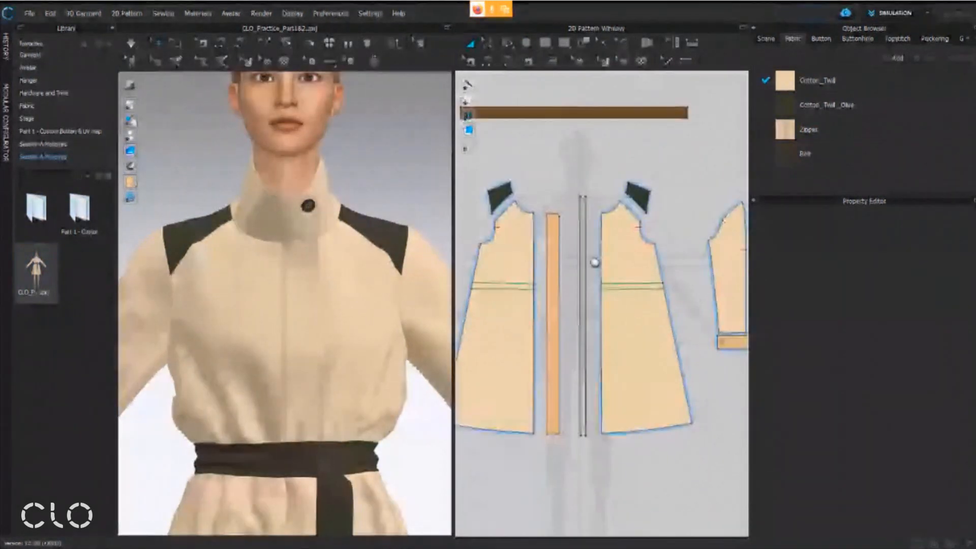
{"action": "scroll", "coordinate": [593, 252], "scroll_direction": "up", "scroll_amount": 3}
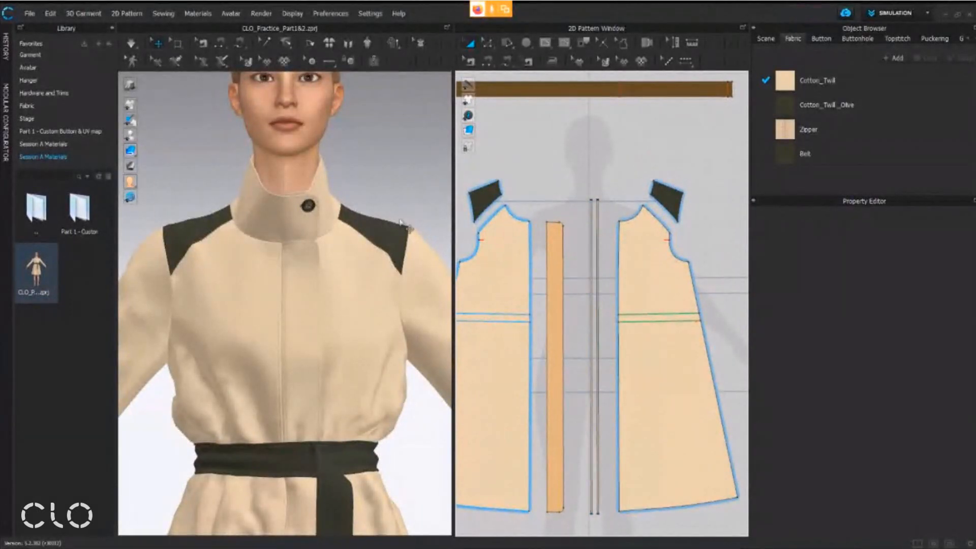
With the Button tool, start creating buttons along the centre front edge of the right-hand front panel in the 2D pattern
{"action": "left_click", "coordinate": [331, 60]}
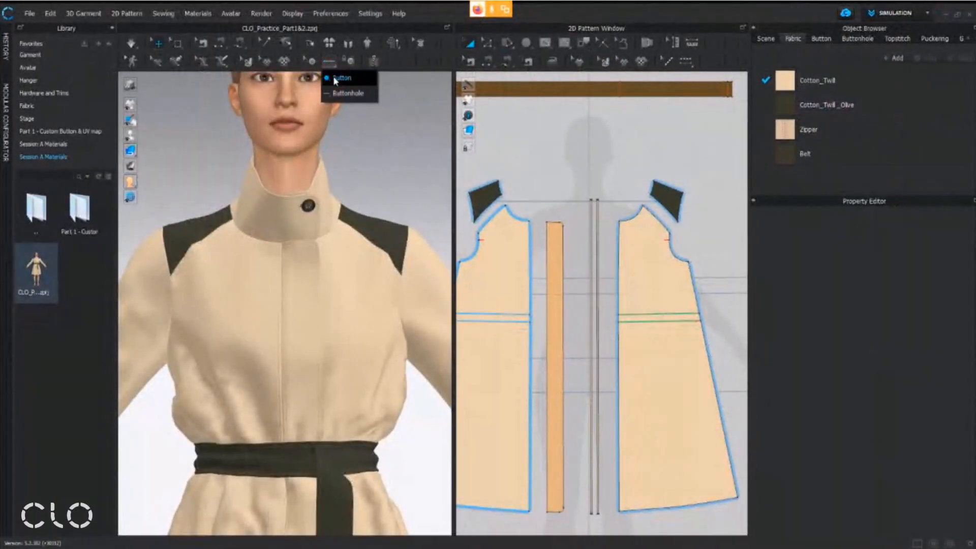
{"action": "left_click", "coordinate": [336, 78]}
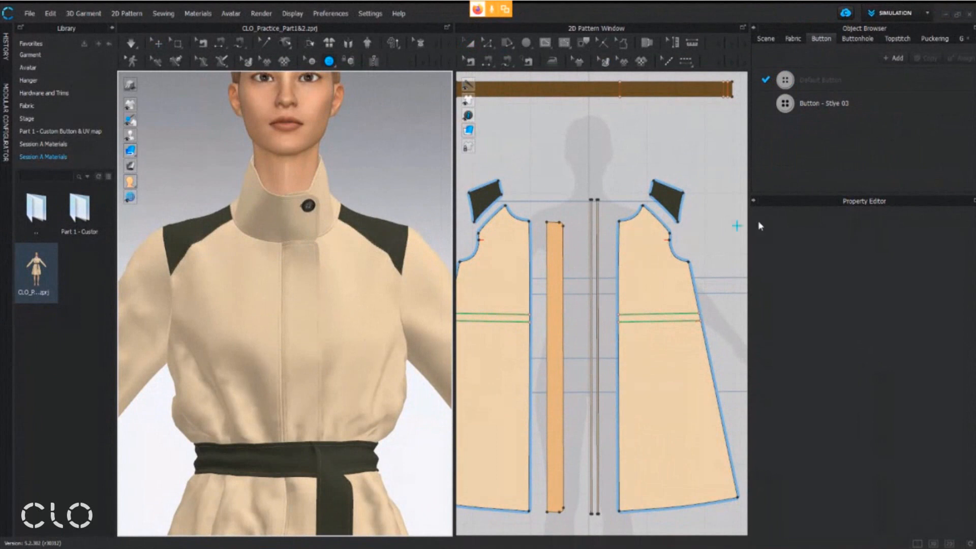
{"action": "scroll", "coordinate": [632, 241], "scroll_direction": "up", "scroll_amount": 3}
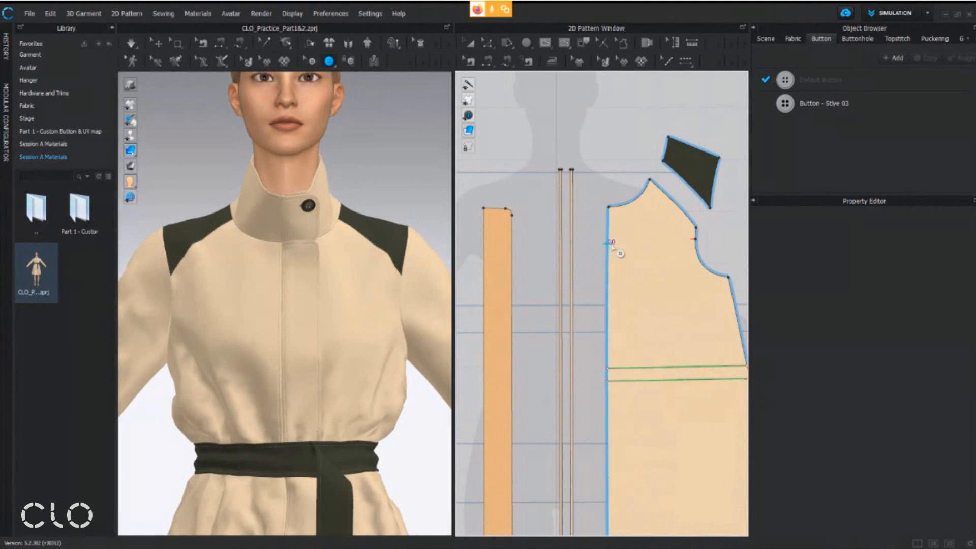
{"action": "scroll", "coordinate": [605, 242], "scroll_direction": "up", "scroll_amount": 4}
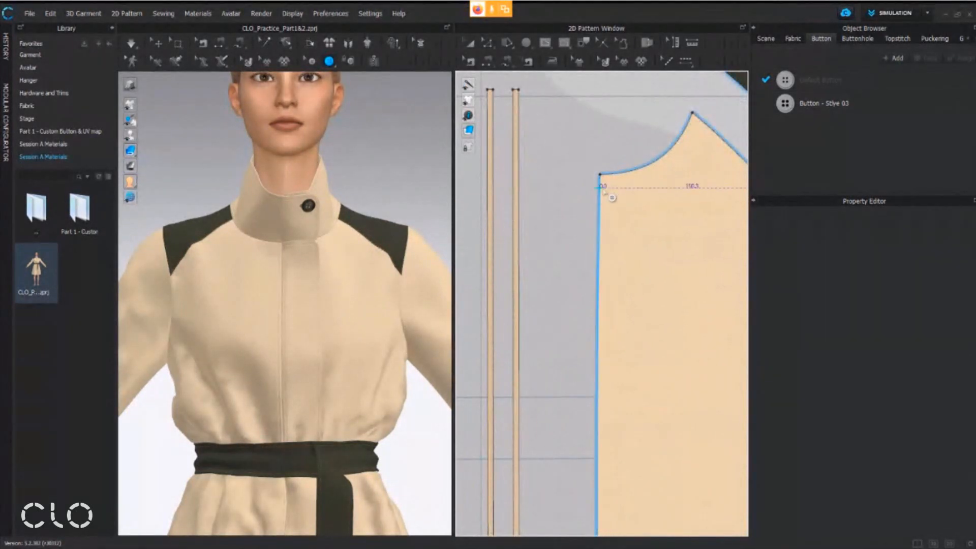
{"action": "scroll", "coordinate": [610, 244], "scroll_direction": "down", "scroll_amount": 4}
{"action": "right_click_drag", "start_coordinate": [613, 273], "coordinate": [581, 206]}
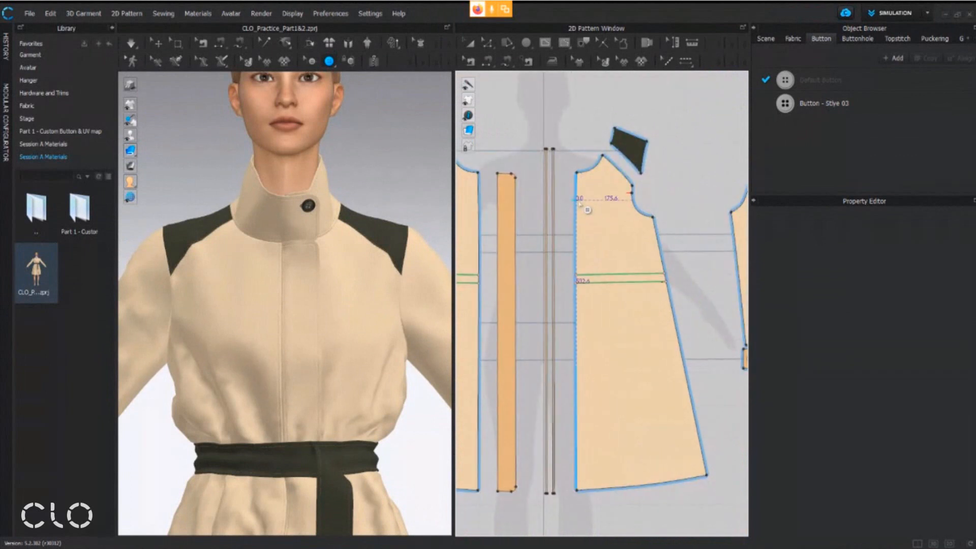
{"action": "left_click_drag", "start_coordinate": [565, 151], "coordinate": [582, 494]}
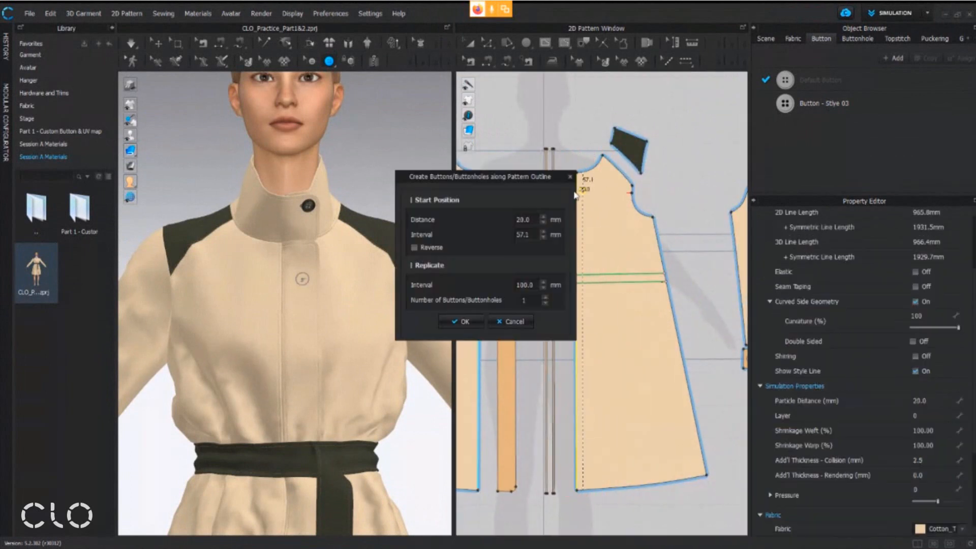
Set the buttons' start position to a distance of 18 mm and an interval of 30 mm
{"action": "left_click_drag", "start_coordinate": [543, 176], "coordinate": [514, 197]}
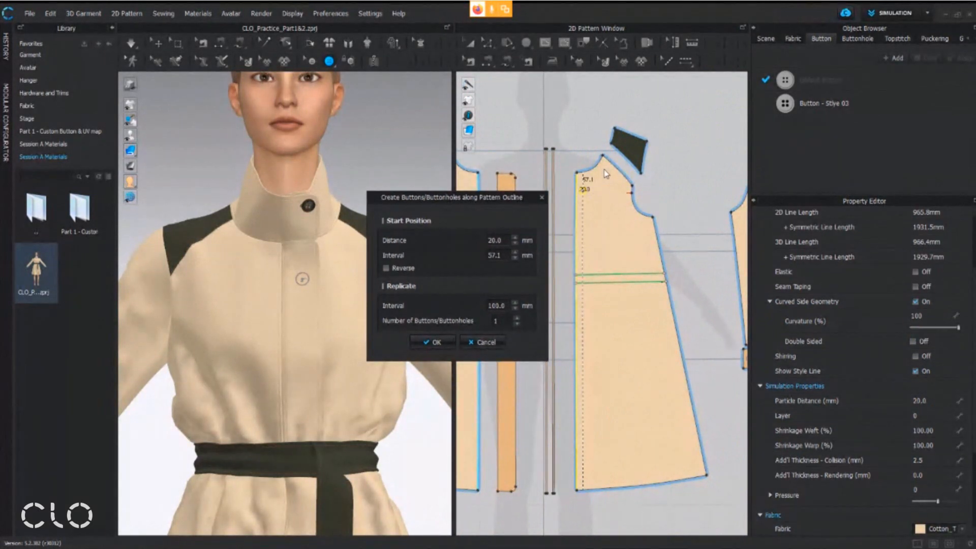
{"action": "key", "text": "ctrl+1"}
{"action": "left_click", "coordinate": [581, 173]}
{"action": "mouse_move", "coordinate": [552, 164]}
{"action": "left_mouse_down", "text": "ctrl"}
{"action": "mouse_move", "coordinate": [624, 250]}
{"action": "mouse_move", "coordinate": [584, 294]}
{"action": "mouse_move", "coordinate": [565, 257]}
{"action": "mouse_move", "coordinate": [571, 262]}
{"action": "left_mouse_up", "text": "ctrl"}
{"action": "key", "text": "Escape"}
{"action": "double_click", "coordinate": [502, 238]}
{"action": "type", "text": "18"}
{"action": "double_click", "coordinate": [501, 253]}
{"action": "type", "text": "30"}
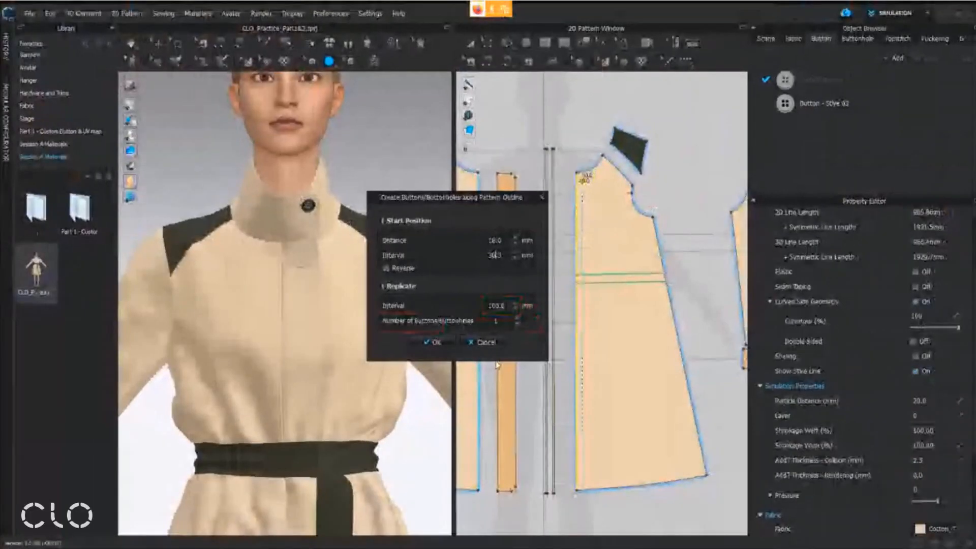
Set the number of buttons to 3 and create them along the front panel edge
{"action": "left_click", "coordinate": [488, 351]}
{"action": "type", "text": "3"}
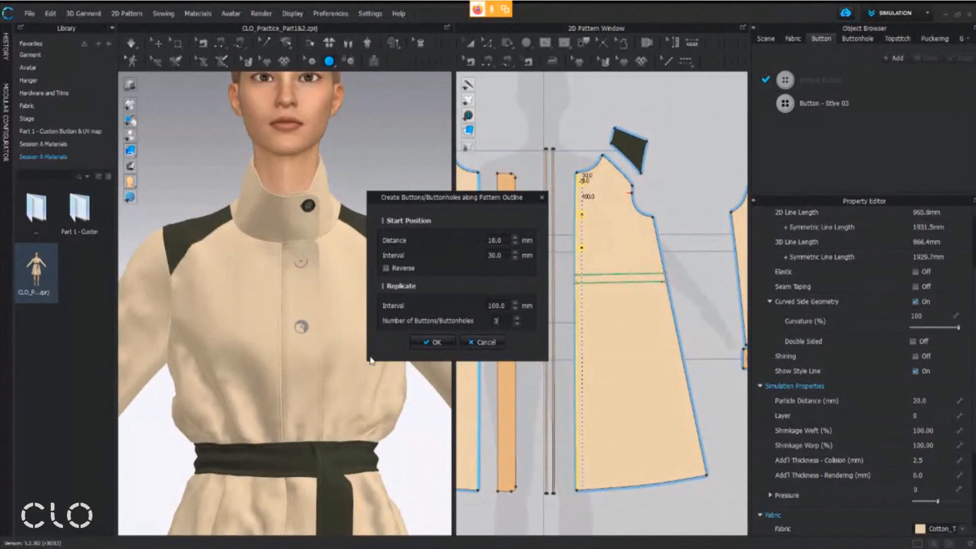
{"action": "left_click", "coordinate": [447, 344]}
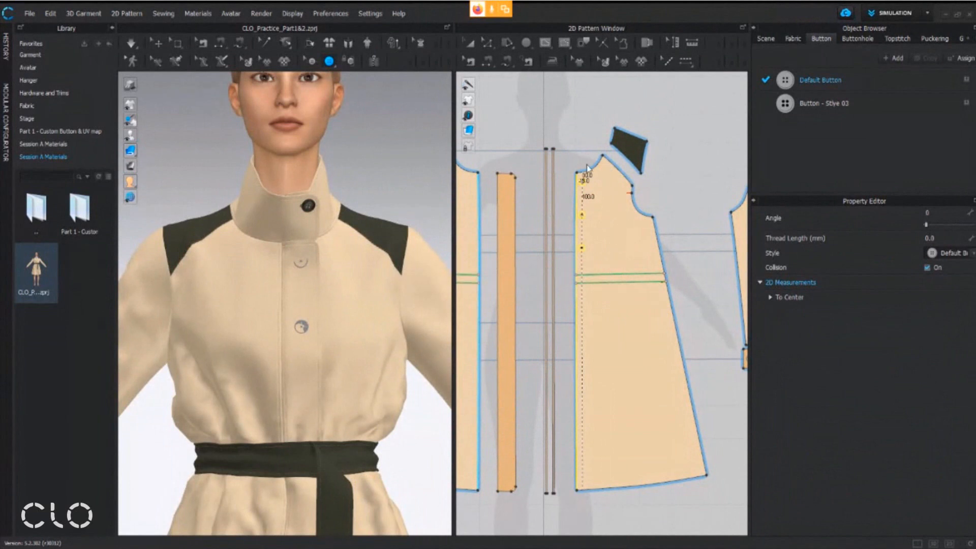
{"action": "left_click", "coordinate": [579, 217]}
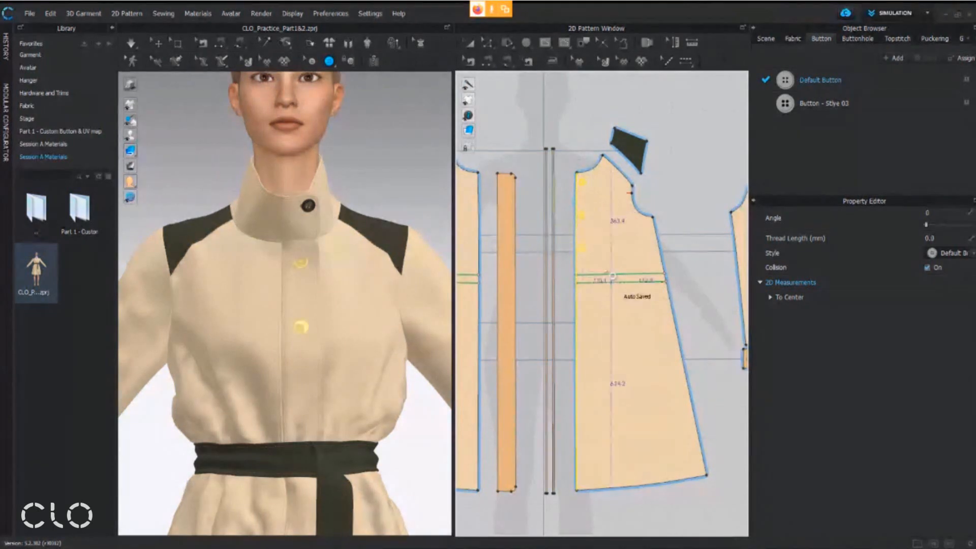
With the Buttonhole tool, start creating buttonholes along the long left edge of the placket pattern
{"action": "scroll", "coordinate": [560, 196], "scroll_direction": "up", "scroll_amount": 3}
{"action": "scroll", "coordinate": [560, 203], "scroll_direction": "down", "scroll_amount": 1}
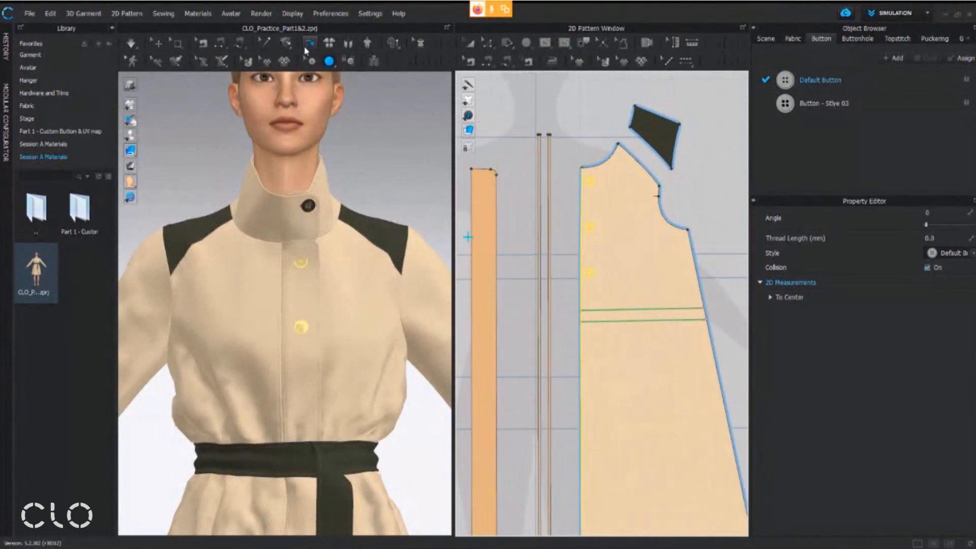
{"action": "left_click", "coordinate": [329, 61]}
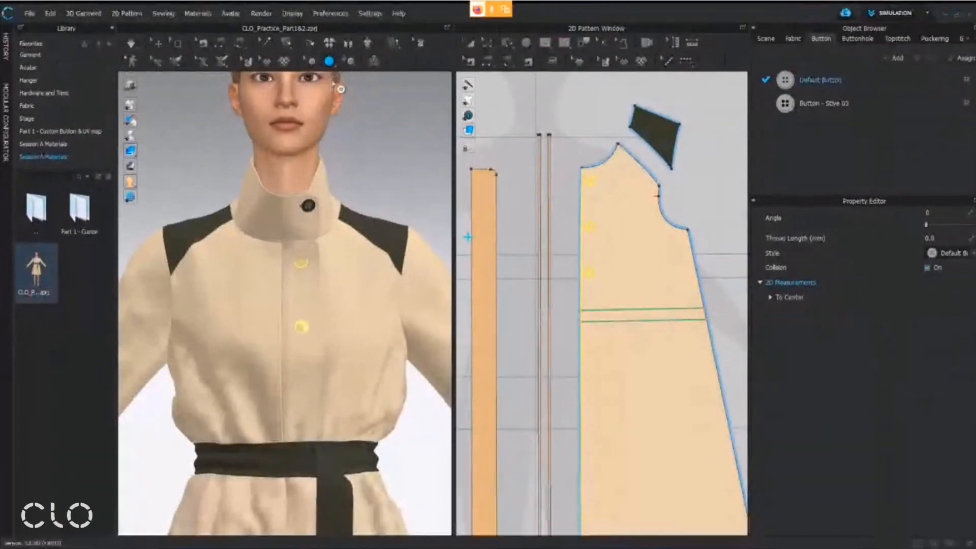
{"action": "left_click", "coordinate": [340, 94]}
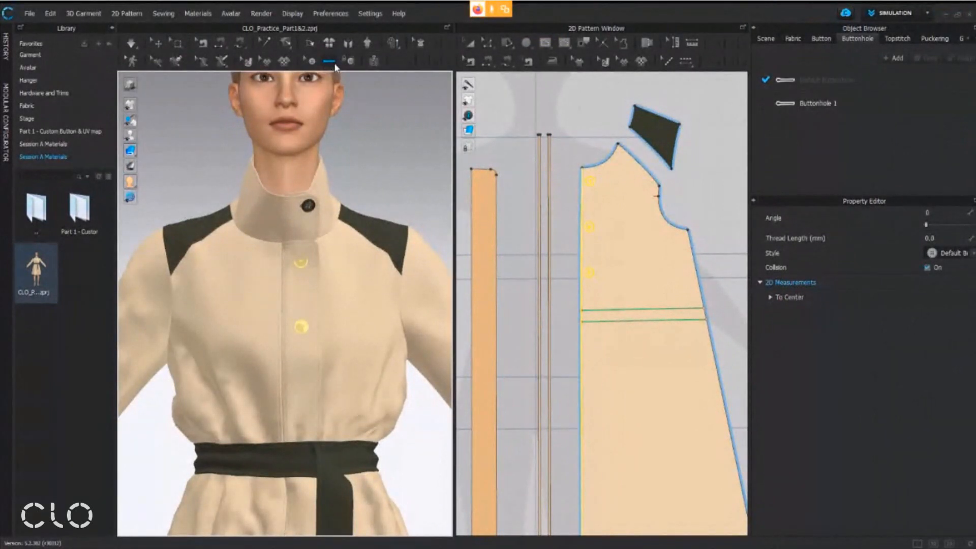
{"action": "middle_click_drag", "start_coordinate": [539, 235], "coordinate": [630, 219]}
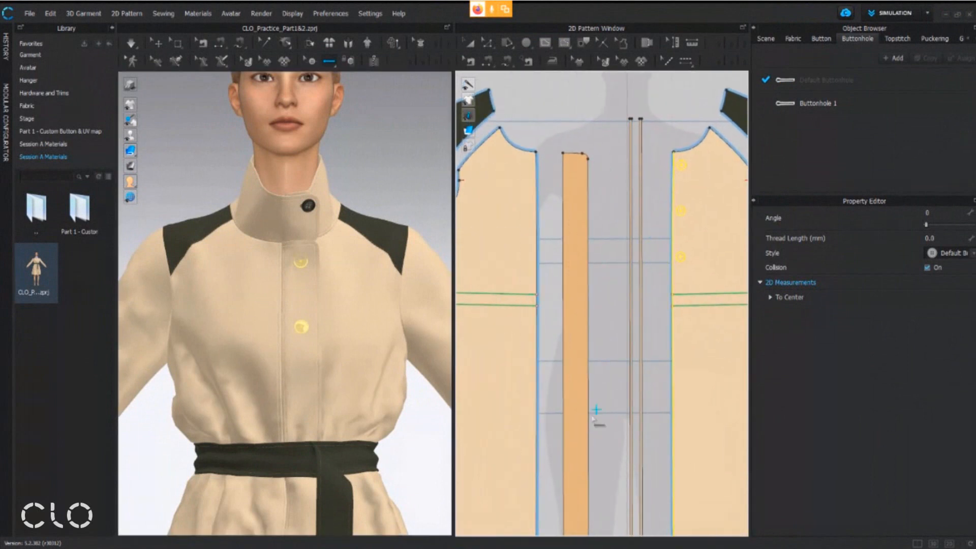
{"action": "left_click", "coordinate": [566, 172]}
{"action": "left_click_drag", "start_coordinate": [548, 178], "coordinate": [506, 185]}
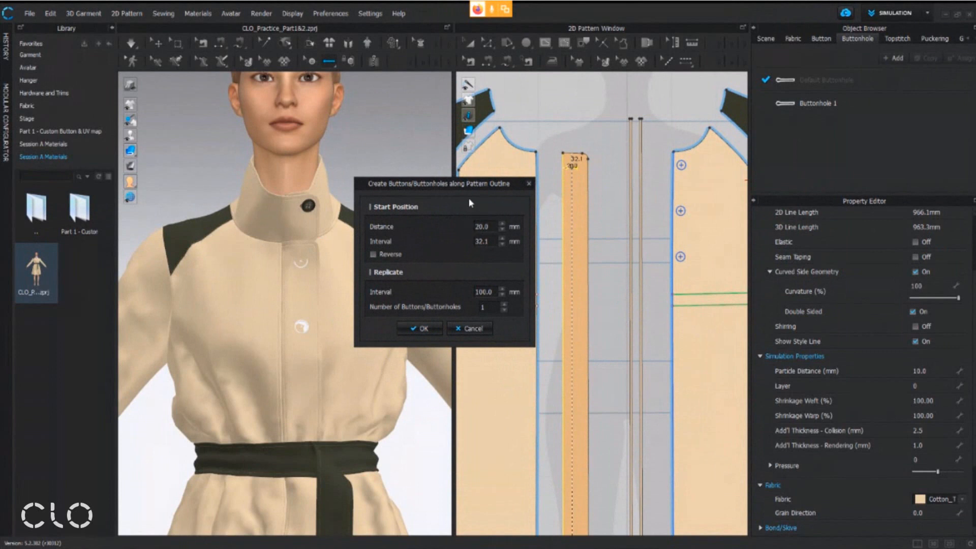
Set the buttonholes' start position to a distance of 28 mm and an interval of 30 mm
{"action": "double_click", "coordinate": [492, 226]}
{"action": "type", "text": "28"}
{"action": "key", "text": "ctrl+2"}
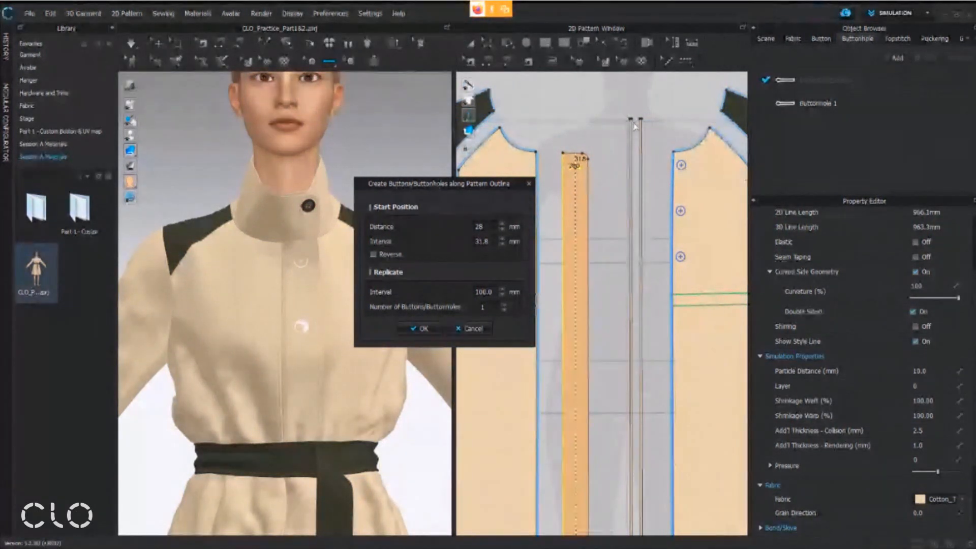
{"action": "mouse_move", "coordinate": [629, 108]}
{"action": "left_mouse_down"}
{"action": "mouse_move", "coordinate": [619, 120]}
{"action": "mouse_move", "coordinate": [647, 120]}
{"action": "left_mouse_up"}
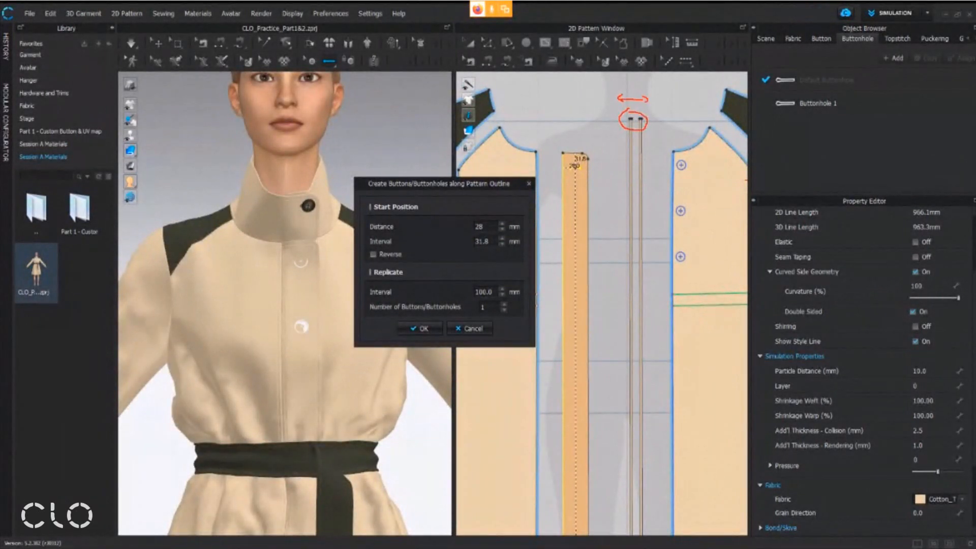
{"action": "key", "text": "Escape"}
{"action": "double_click", "coordinate": [484, 244]}
{"action": "type", "text": "30"}
Set the number of buttonholes to 3 and create them down the placket
{"action": "double_click", "coordinate": [483, 292]}
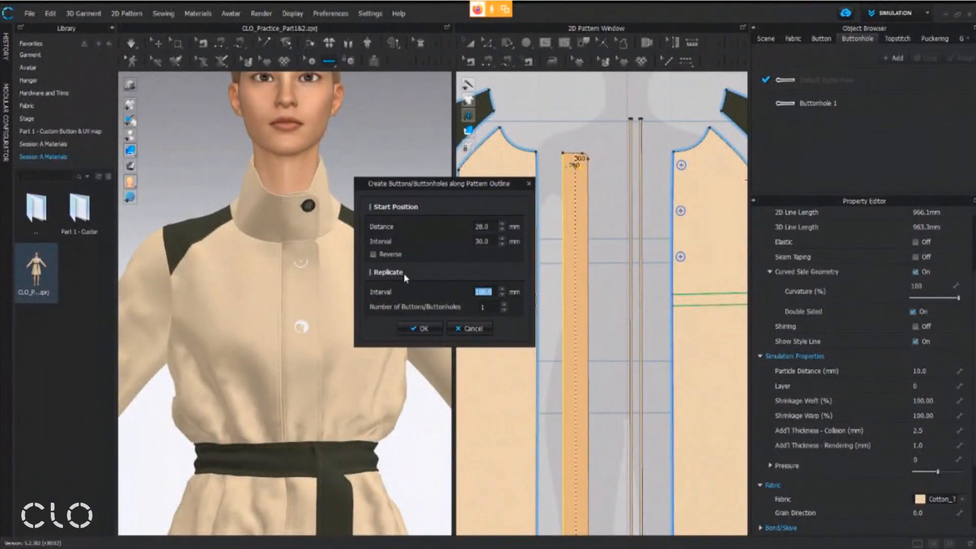
{"action": "left_click", "coordinate": [470, 311]}
{"action": "left_click", "coordinate": [503, 304]}
{"action": "left_click", "coordinate": [503, 304]}
{"action": "left_click", "coordinate": [436, 328]}
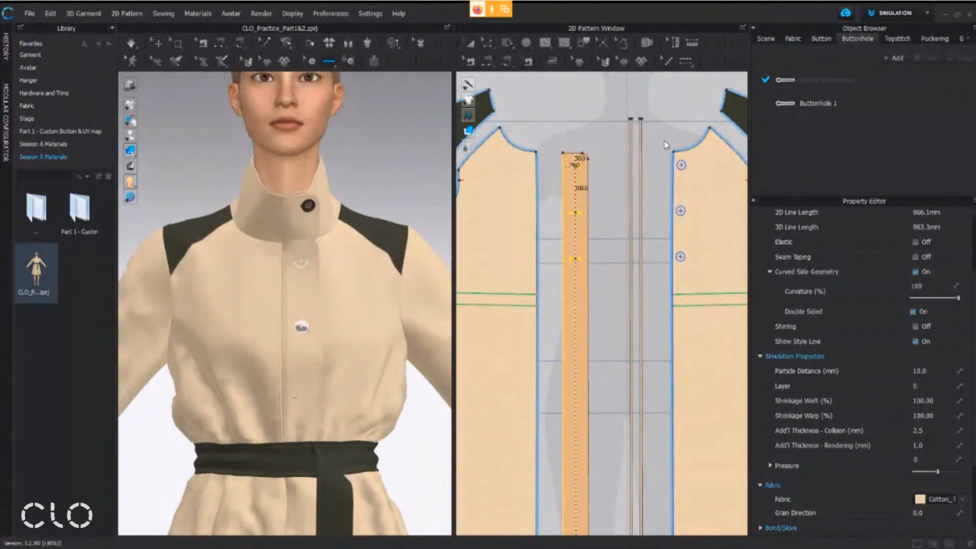
{"action": "left_click", "coordinate": [560, 185]}
{"action": "right_click_drag", "start_coordinate": [311, 345], "coordinate": [274, 341]}
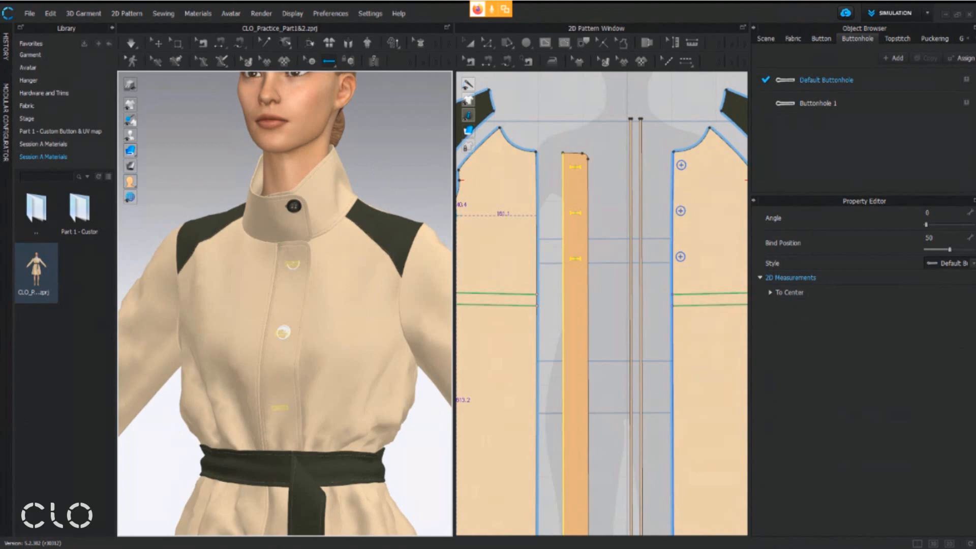
Switch to the workshop handout PDF in Adobe Acrobat and read the tip on fastening all buttons at the same time
{"action": "left_click", "coordinate": [365, 539]}
{"action": "scroll", "coordinate": [278, 400], "scroll_direction": "down", "scroll_amount": 1}
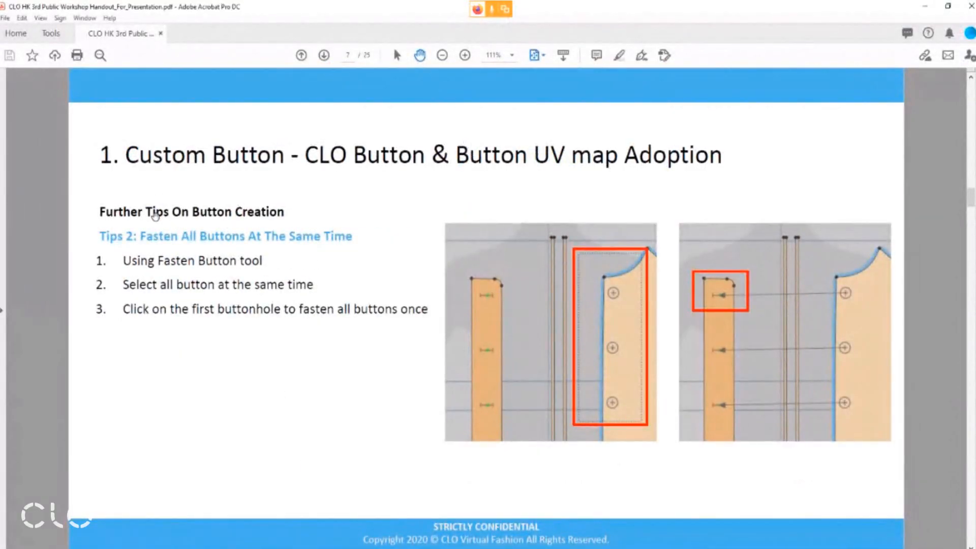
{"action": "left_click_drag", "start_coordinate": [91, 226], "coordinate": [358, 249]}
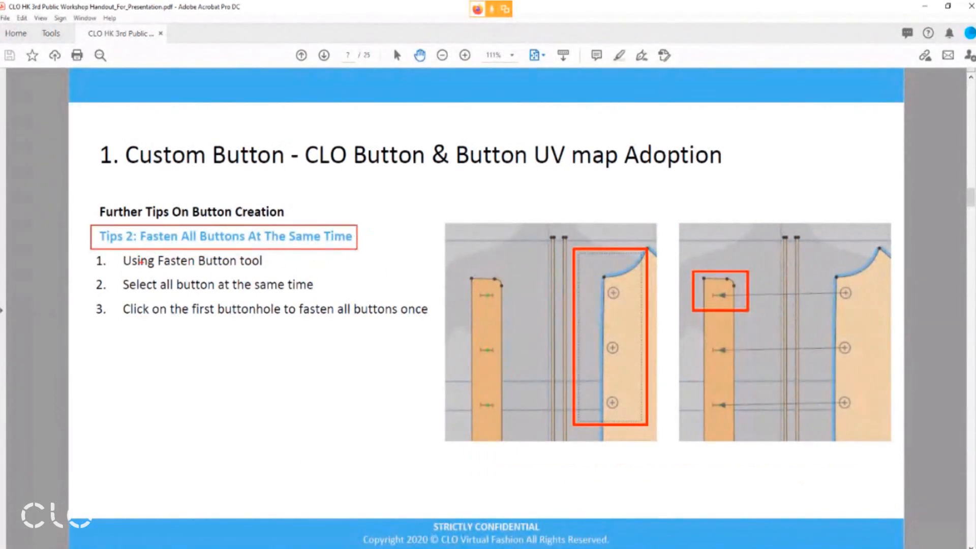
{"action": "key", "text": "Escape"}
Switch back to CLO, activate the Fasten Button tool and bring the placket buttonholes and front buttons into view
{"action": "key", "text": "alt+Tab"}
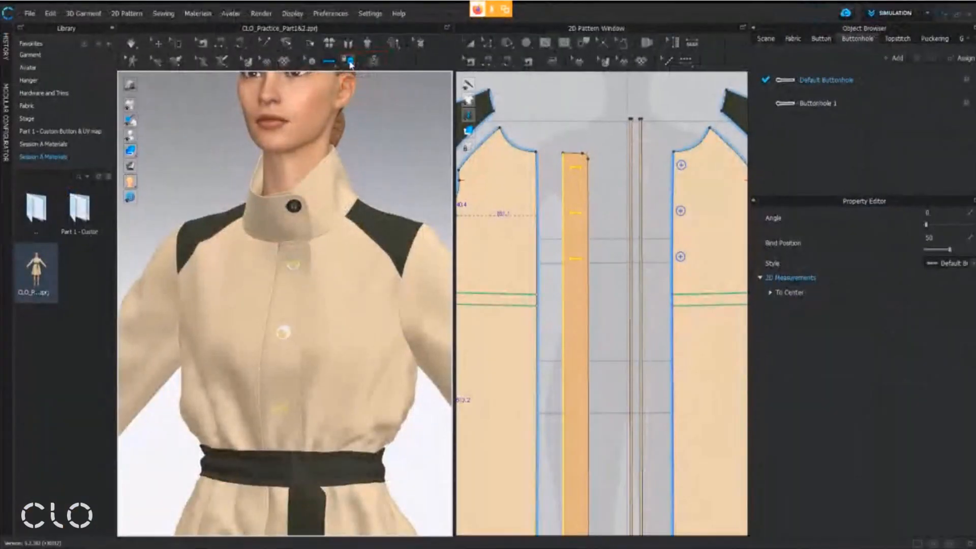
{"action": "left_click", "coordinate": [356, 107]}
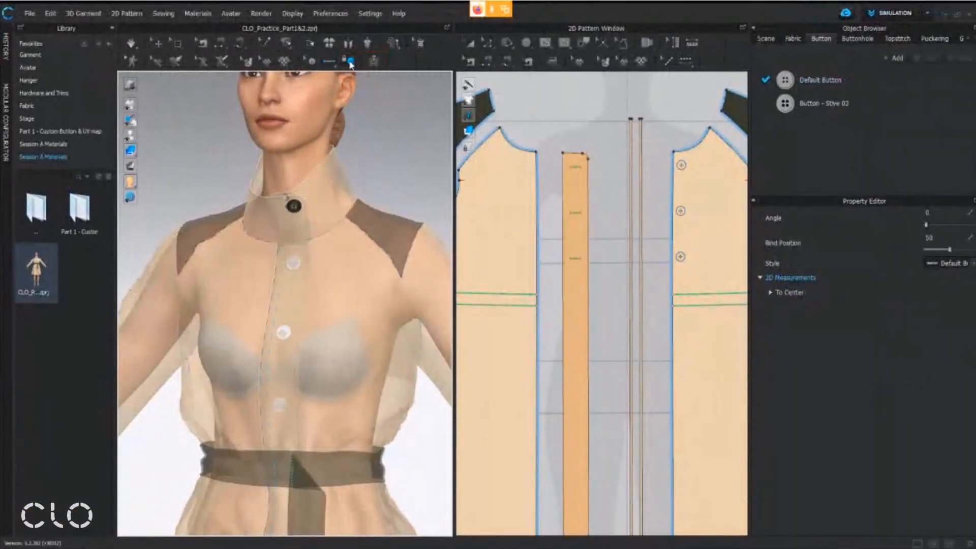
{"action": "scroll", "coordinate": [646, 218], "scroll_direction": "up", "scroll_amount": 2}
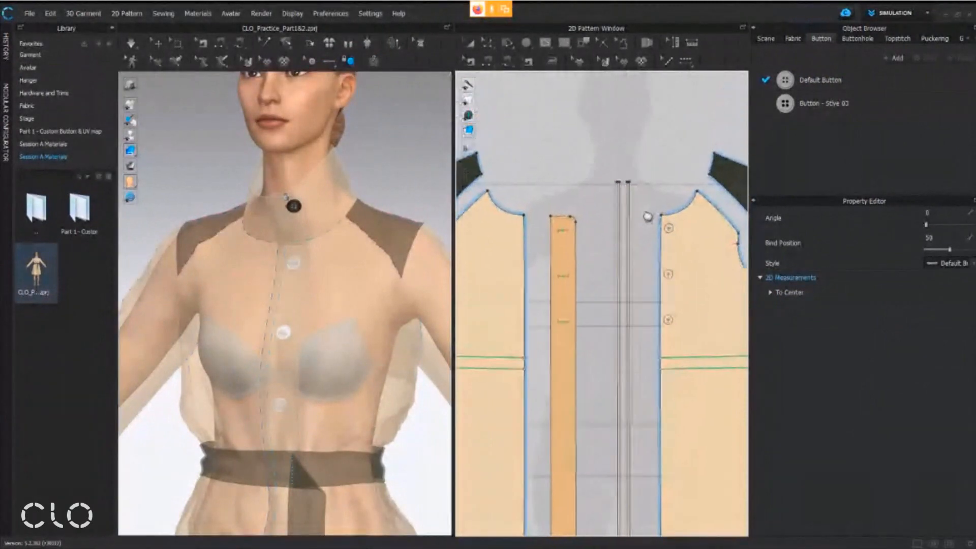
{"action": "middle_click_drag", "start_coordinate": [642, 222], "coordinate": [622, 208]}
{"action": "middle_click_drag", "start_coordinate": [285, 360], "coordinate": [283, 300]}
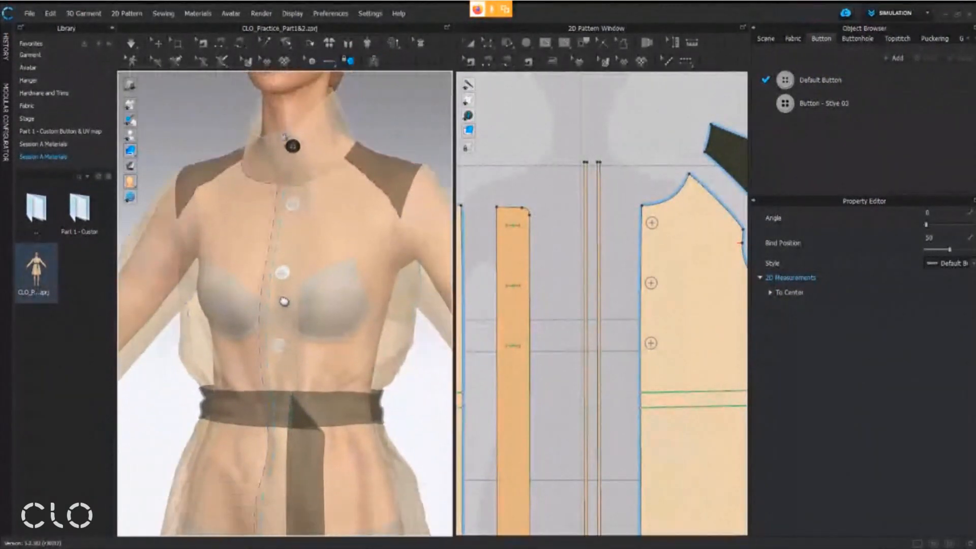
{"action": "left_click", "coordinate": [652, 222]}
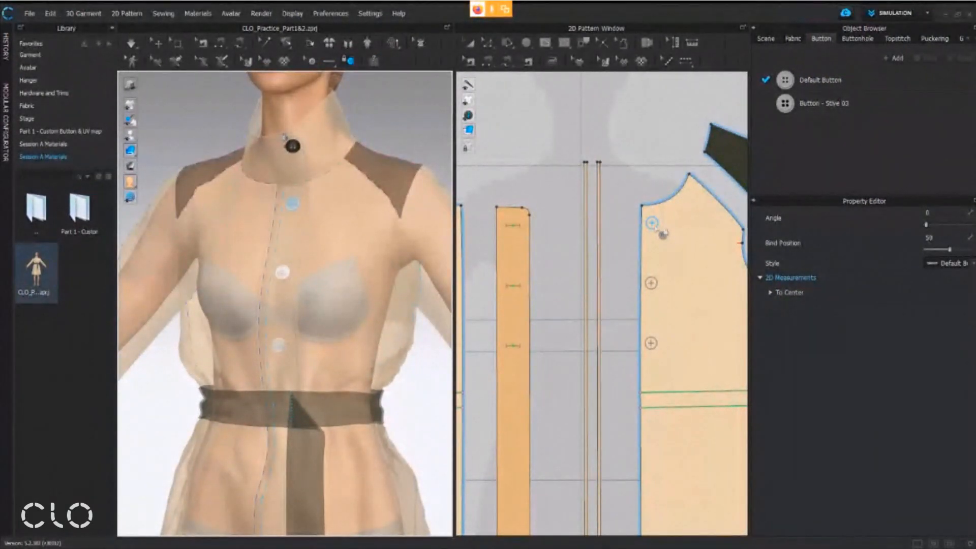
{"action": "left_click_drag", "start_coordinate": [653, 224], "coordinate": [515, 225]}
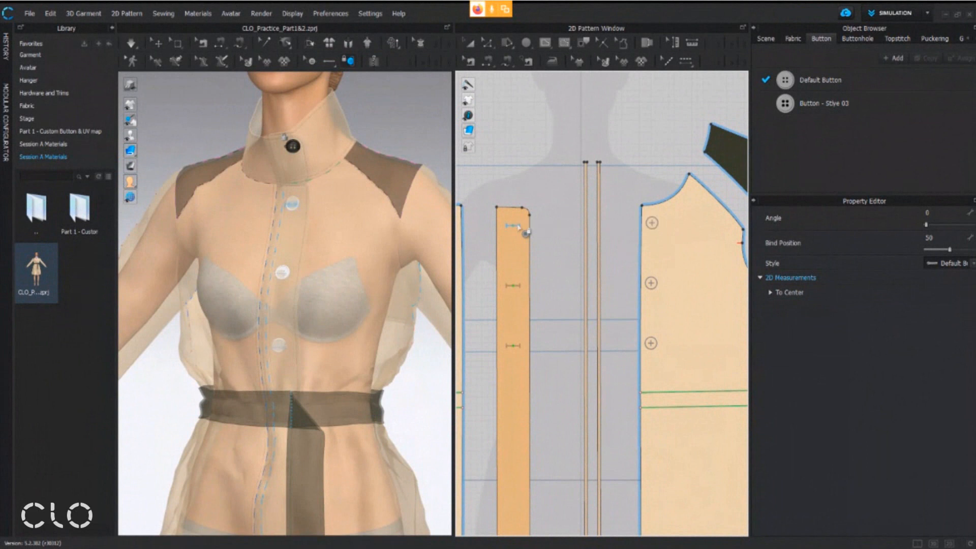
{"action": "middle_click_drag", "start_coordinate": [619, 353], "coordinate": [617, 332]}
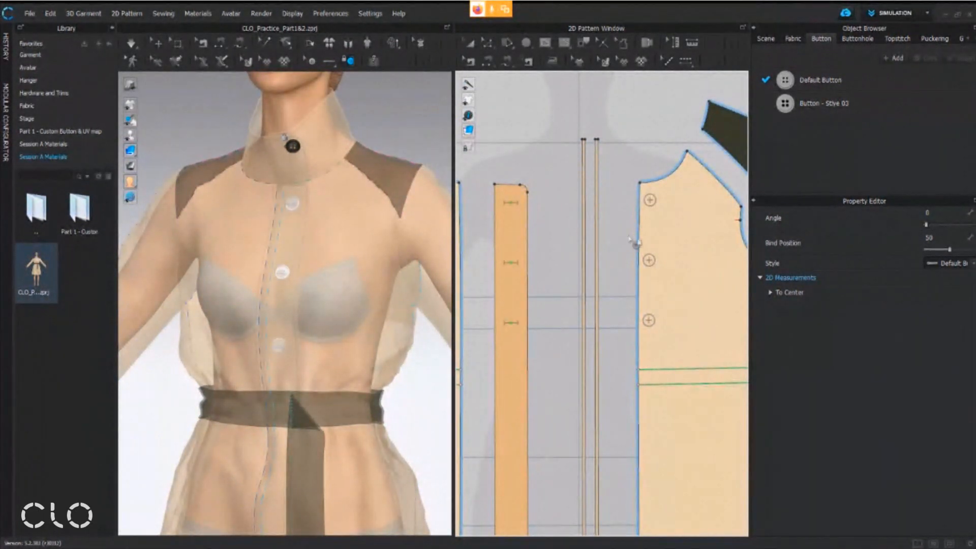
Select all three front buttons together and fasten them to the placket buttonholes at once through the topmost buttonhole
{"action": "left_click_drag", "start_coordinate": [619, 146], "coordinate": [676, 352]}
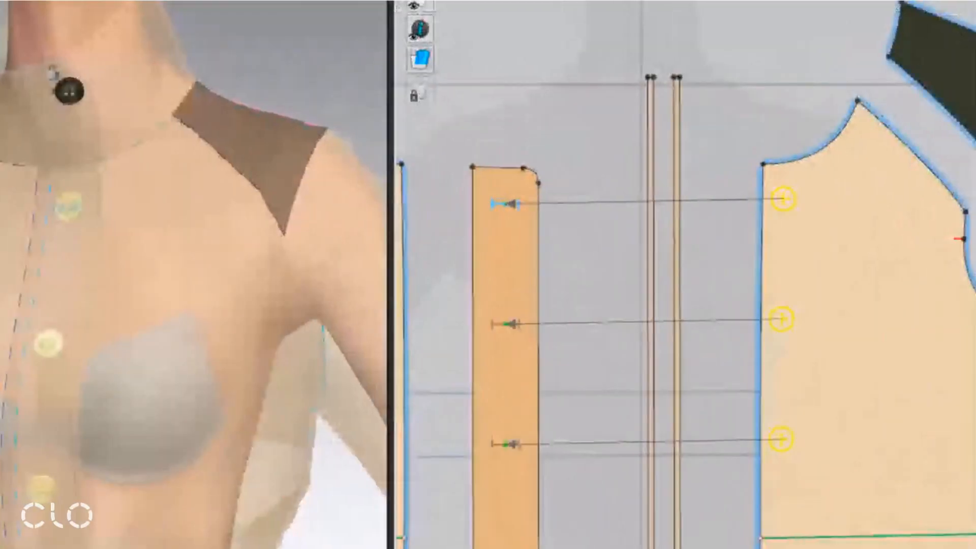
{"action": "left_click", "coordinate": [512, 199]}
{"action": "mouse_move", "coordinate": [507, 196]}
{"action": "left_mouse_down"}
{"action": "mouse_move", "coordinate": [514, 214]}
{"action": "mouse_move", "coordinate": [505, 190]}
{"action": "left_mouse_up"}
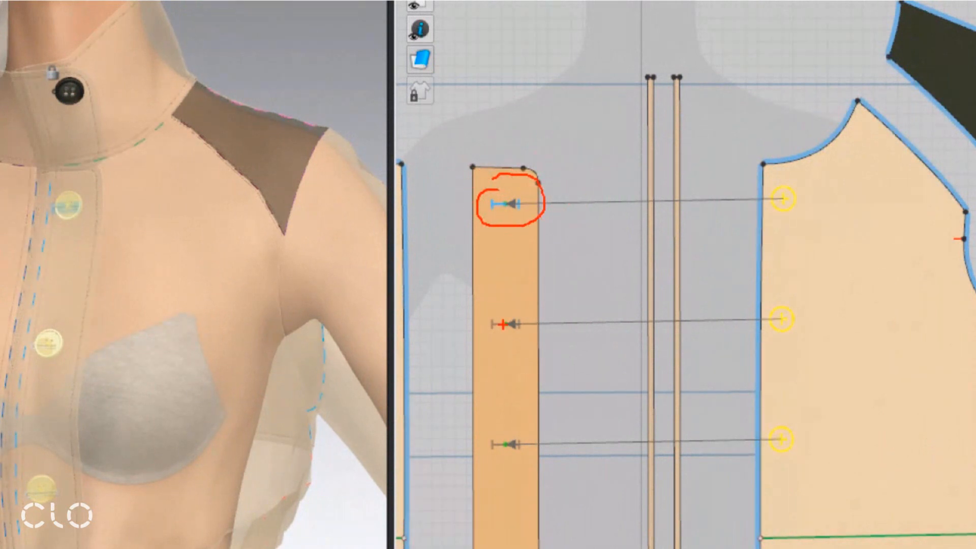
{"action": "mouse_move", "coordinate": [482, 317]}
{"action": "left_mouse_down"}
{"action": "mouse_move", "coordinate": [527, 328]}
{"action": "mouse_move", "coordinate": [469, 331]}
{"action": "left_mouse_up"}
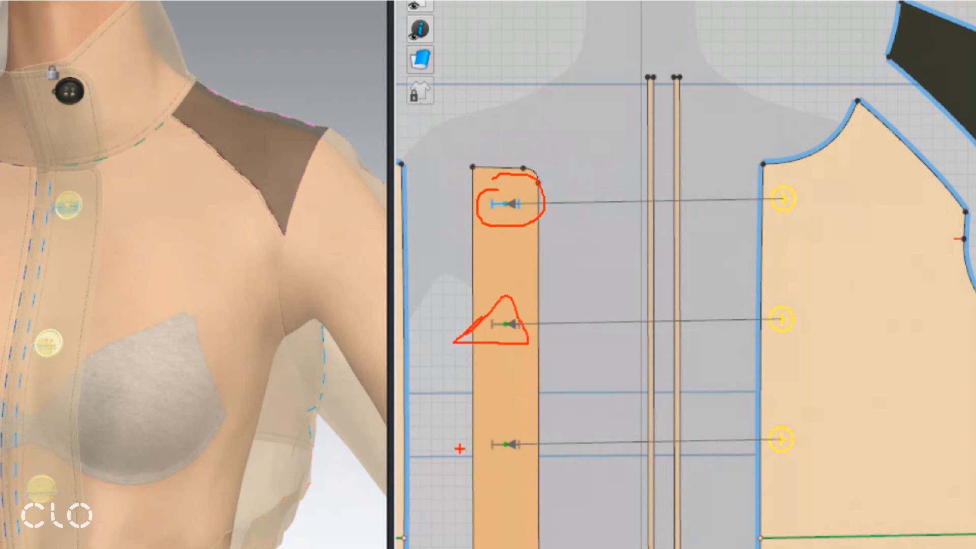
{"action": "key", "text": "Escape"}
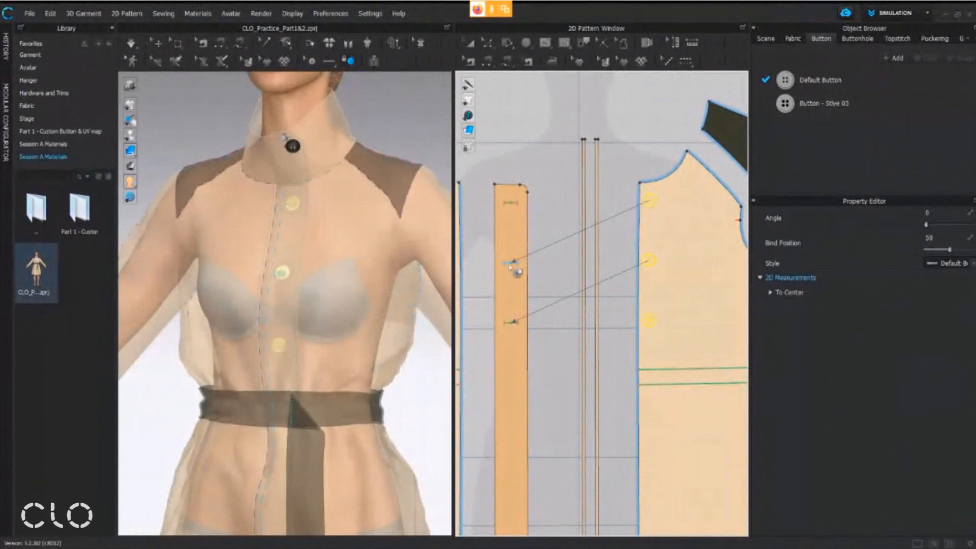
{"action": "left_click", "coordinate": [515, 204]}
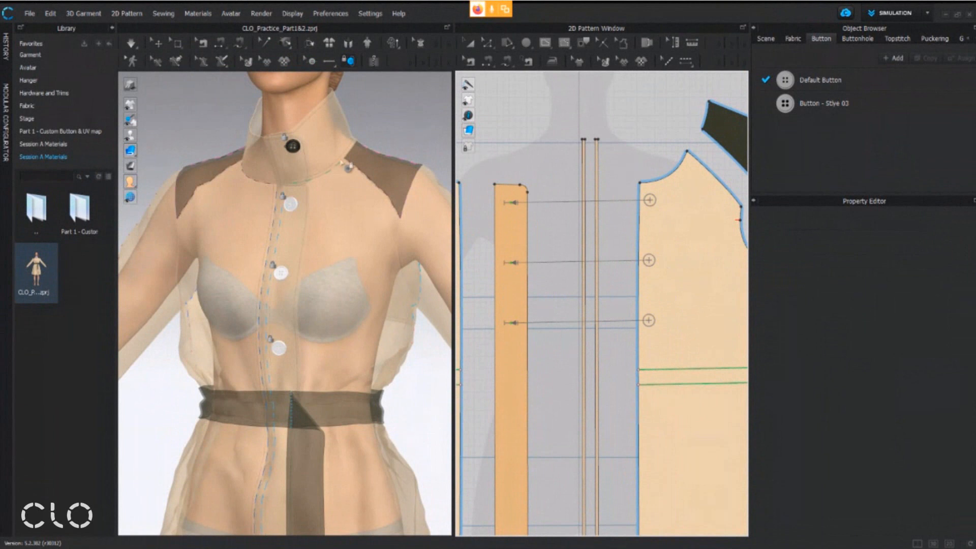
Simulate the garment so the coat front closes with its fastened buttons, and stop the simulation
{"action": "middle_click_drag", "start_coordinate": [336, 265], "coordinate": [331, 271]}
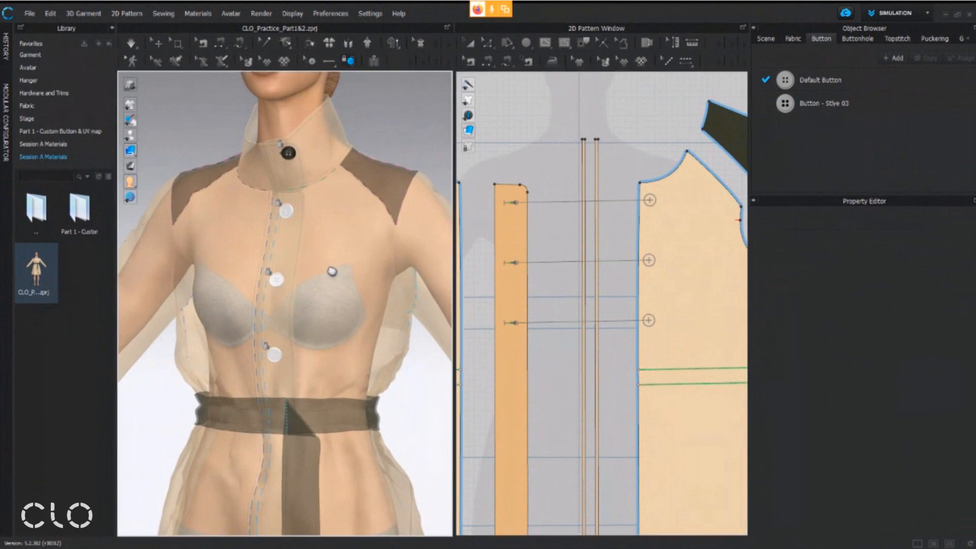
{"action": "right_click_drag", "start_coordinate": [332, 272], "coordinate": [353, 262]}
{"action": "left_click", "coordinate": [132, 44]}
{"action": "left_click", "coordinate": [134, 47]}
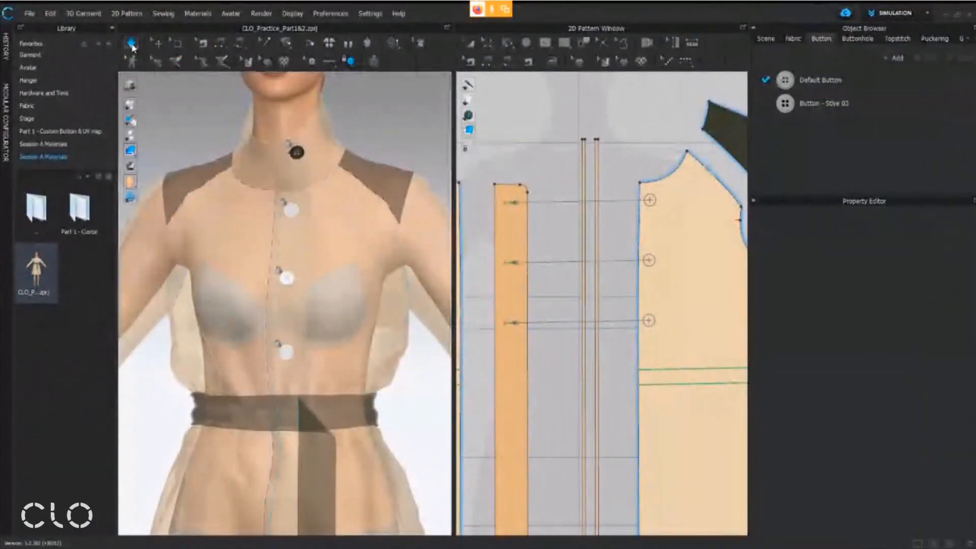
{"action": "left_click", "coordinate": [132, 45]}
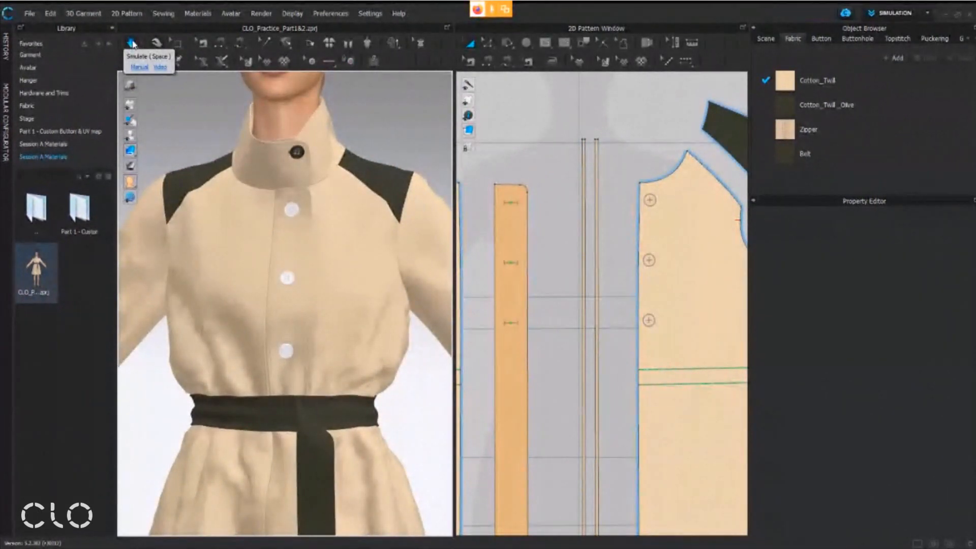
Reactivate the Fasten Button tool and inspect the fastened buttons on the coat front in 3D
{"action": "left_click", "coordinate": [349, 61]}
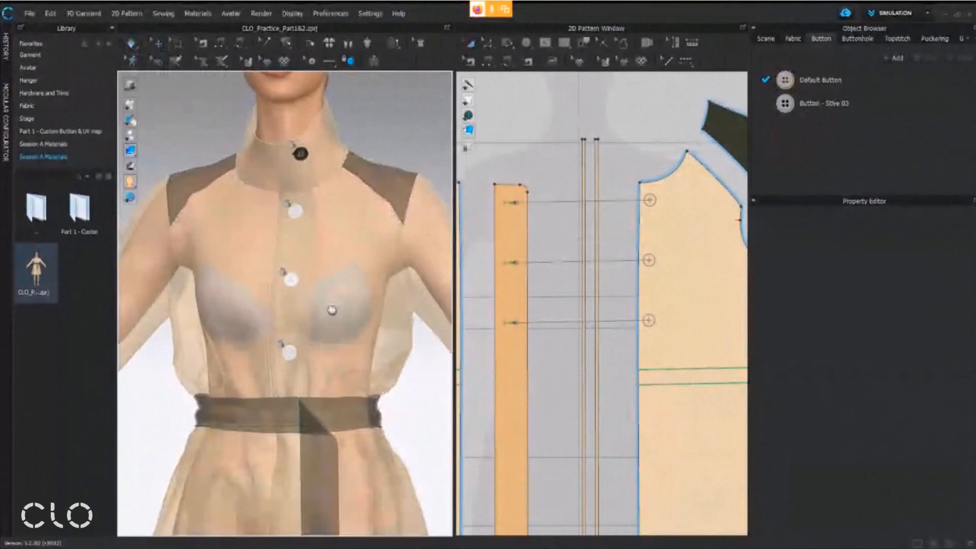
{"action": "right_click_drag", "start_coordinate": [312, 305], "coordinate": [330, 298]}
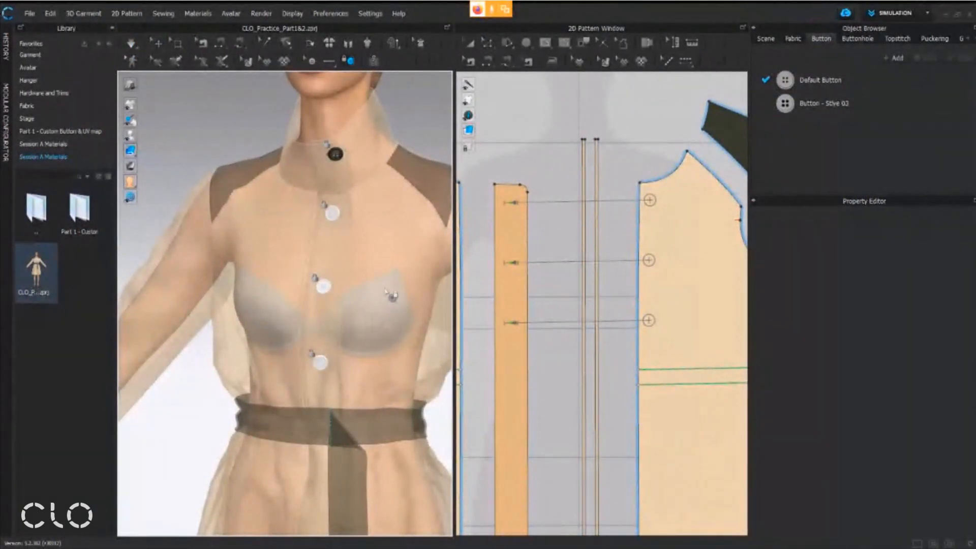
{"action": "right_click_drag", "start_coordinate": [397, 257], "coordinate": [383, 275]}
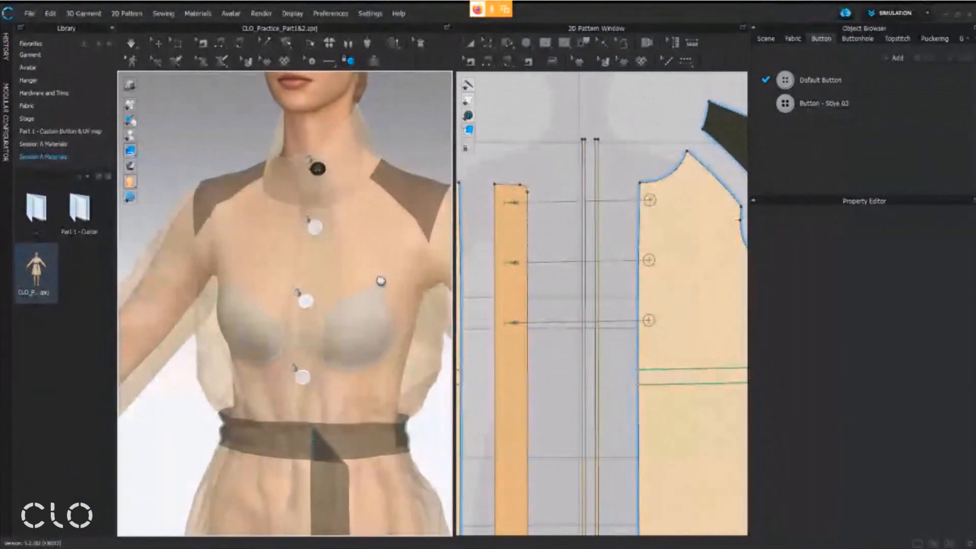
Switch to the workshop handout in Adobe Acrobat and read the page on custom buttons by UV map and where the materials are found
{"action": "left_click", "coordinate": [436, 548]}
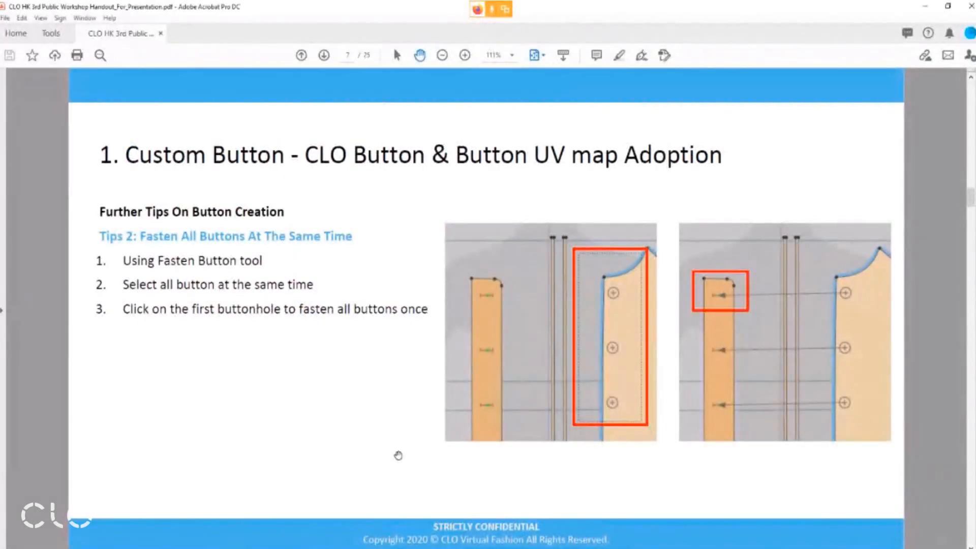
{"action": "scroll", "coordinate": [398, 456], "scroll_direction": "down", "scroll_amount": 1}
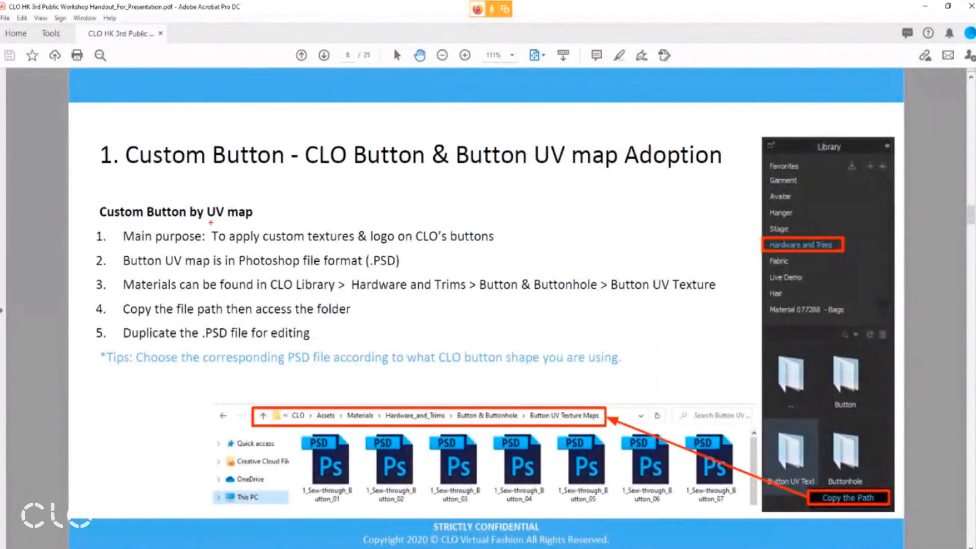
{"action": "mouse_move", "coordinate": [207, 220]}
{"action": "left_mouse_down"}
{"action": "mouse_move", "coordinate": [392, 250]}
{"action": "mouse_move", "coordinate": [520, 251]}
{"action": "left_mouse_up"}
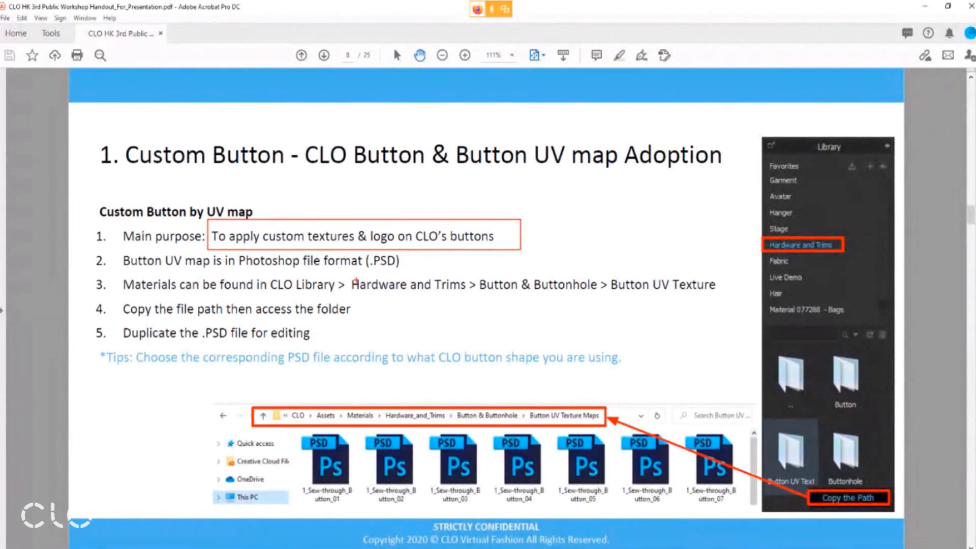
{"action": "left_click_drag", "start_coordinate": [235, 252], "coordinate": [409, 272]}
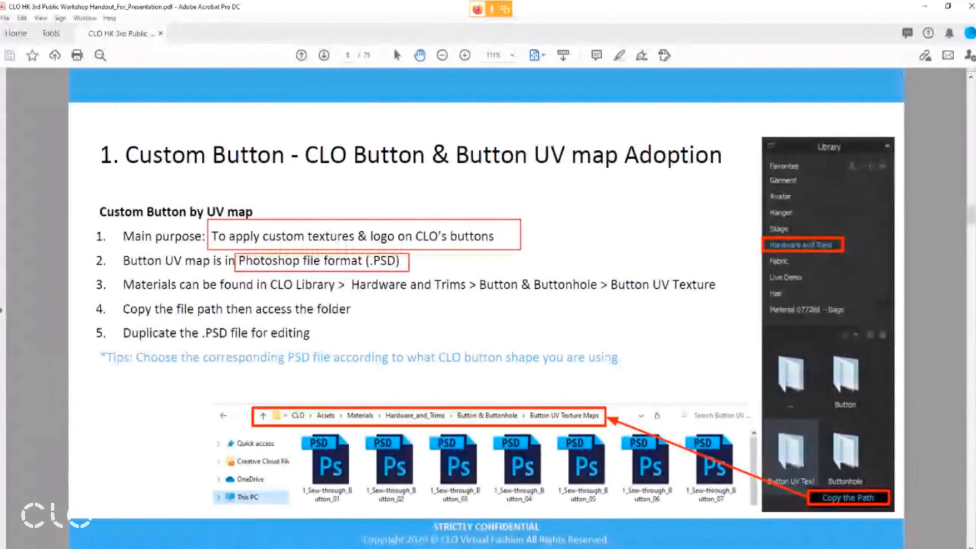
{"action": "key", "text": "Escape"}
{"action": "key", "text": "ctrl+1"}
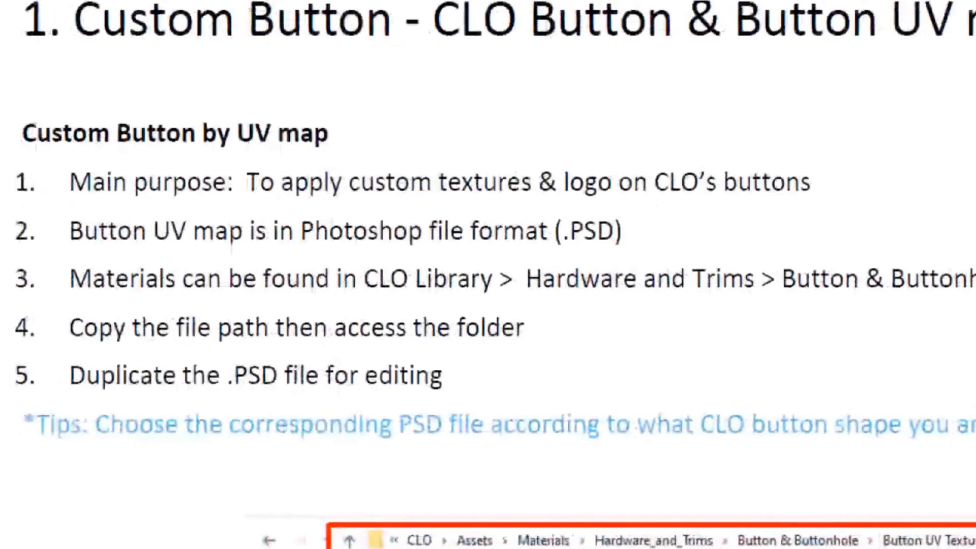
{"action": "left_click", "coordinate": [169, 290]}
{"action": "left_click_drag", "start_coordinate": [61, 301], "coordinate": [184, 257]}
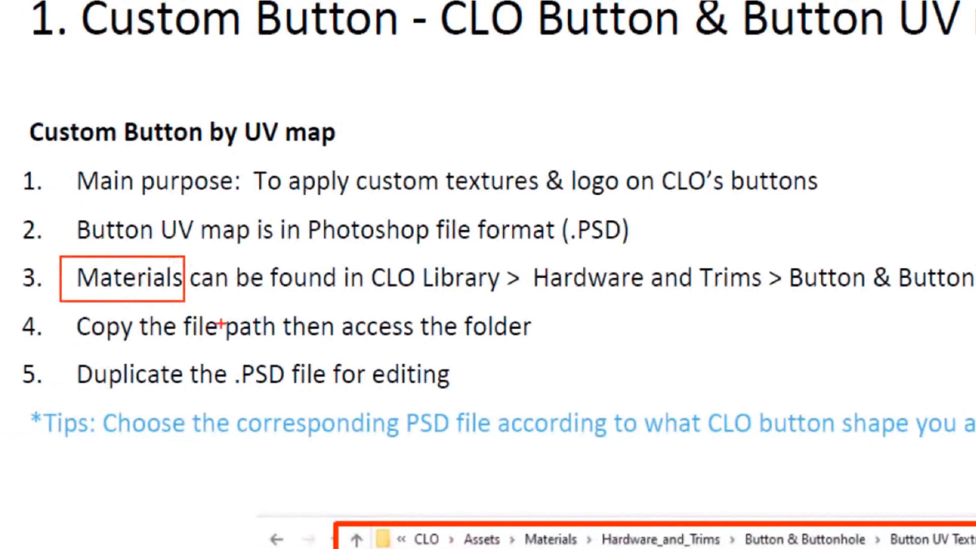
{"action": "left_click_drag", "start_coordinate": [361, 255], "coordinate": [509, 295], "text": "ctrl"}
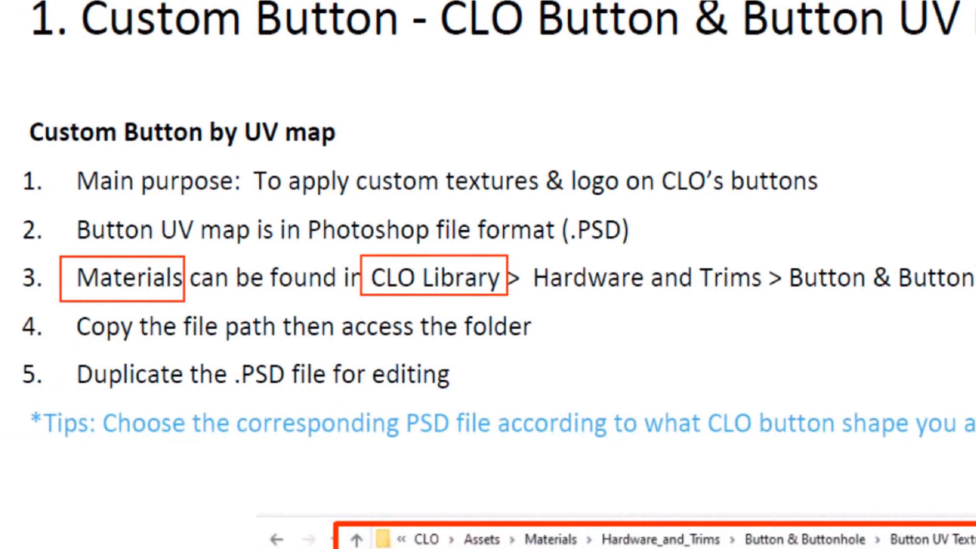
{"action": "key", "text": "Escape"}
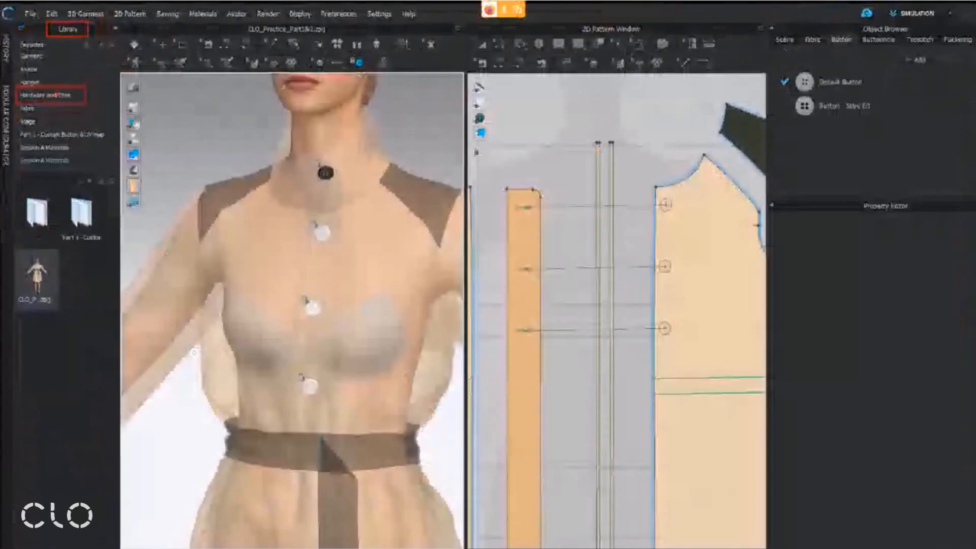
In CLO's library, open the Button UV Texture Maps folder inside Hardware and Trims > Button & Buttonhole
{"action": "left_click", "coordinate": [58, 94]}
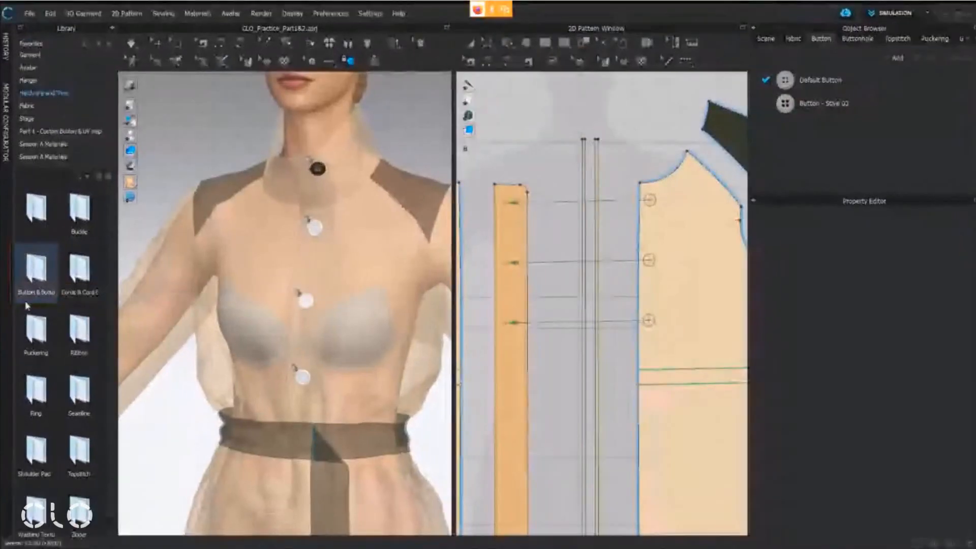
{"action": "double_click", "coordinate": [76, 265]}
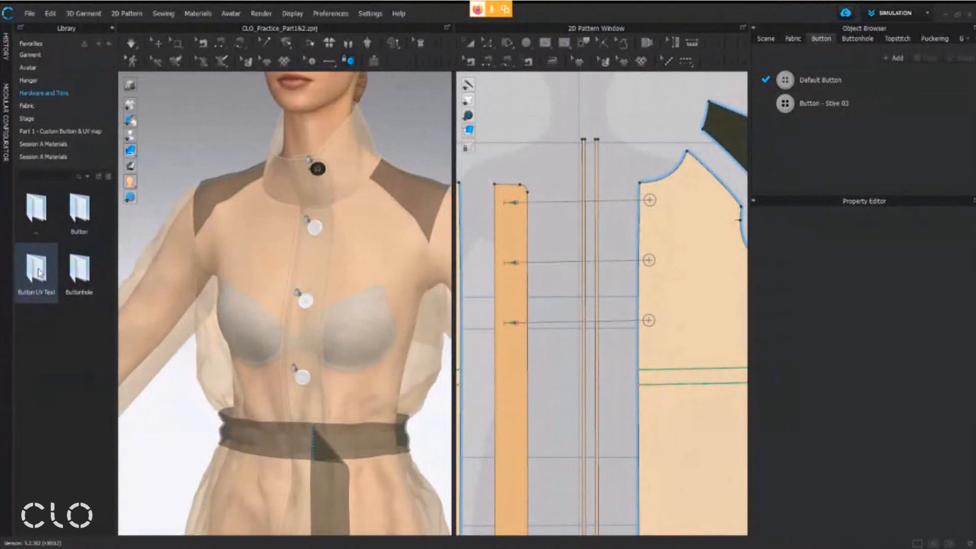
{"action": "double_click", "coordinate": [40, 273]}
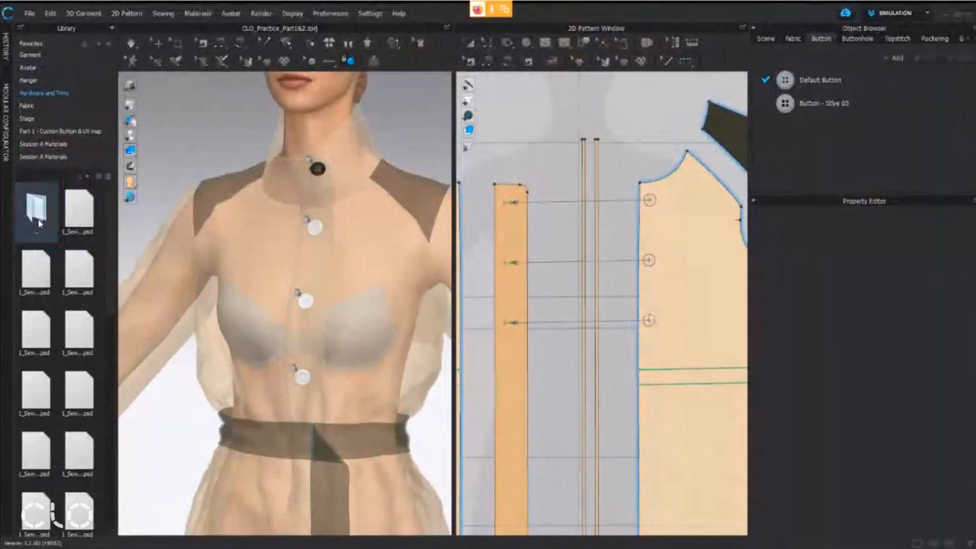
Return to the Button & Buttonhole folder and copy the path of the Button UV Texture Maps folder
{"action": "double_click", "coordinate": [75, 209]}
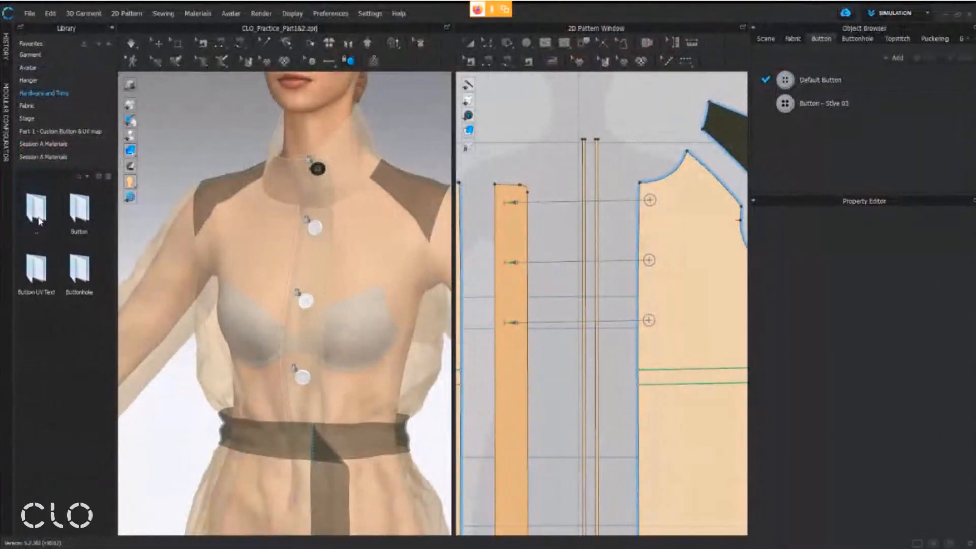
{"action": "right_click", "coordinate": [50, 272]}
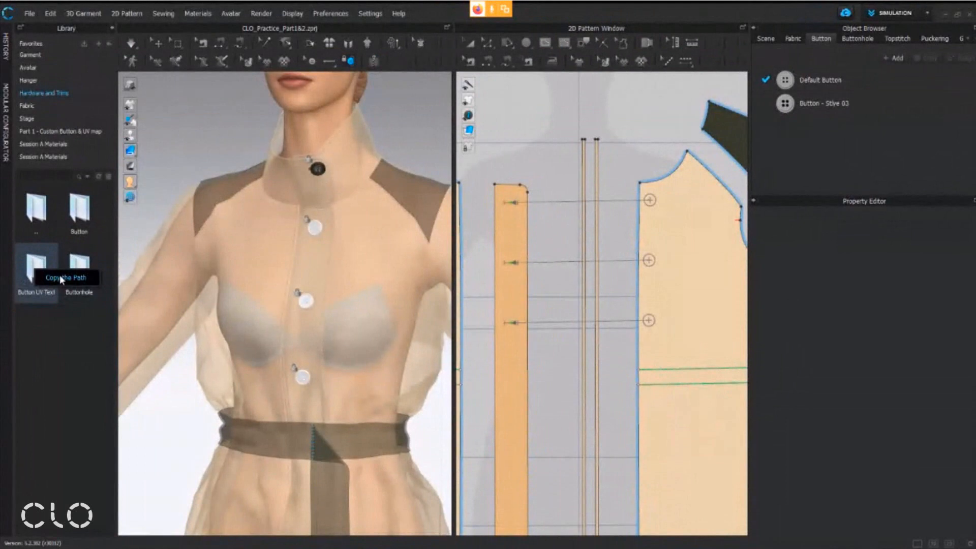
{"action": "left_click", "coordinate": [60, 277]}
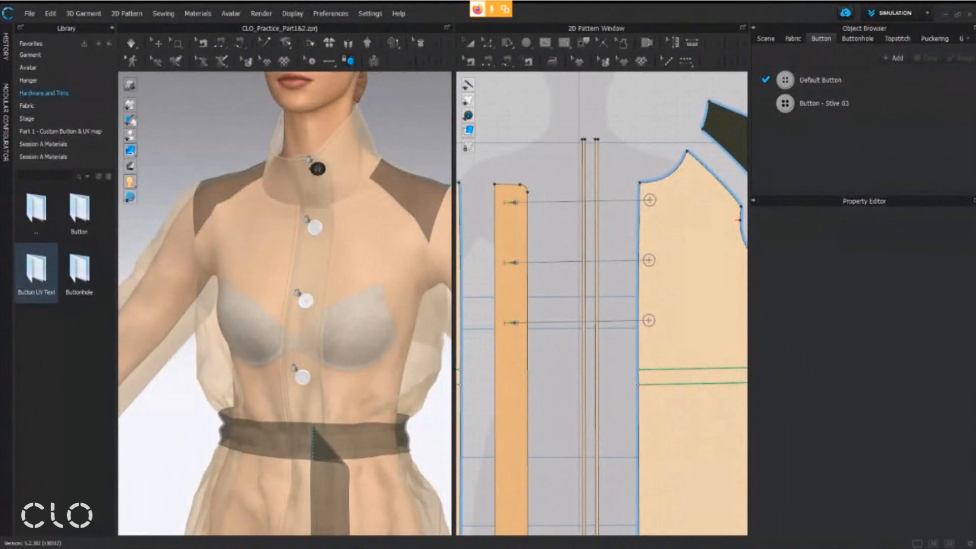
Open a File Explorer window and go to the copied Button UV Texture Maps folder path, widening the window to show the PSD files
{"action": "right_click", "coordinate": [313, 548]}
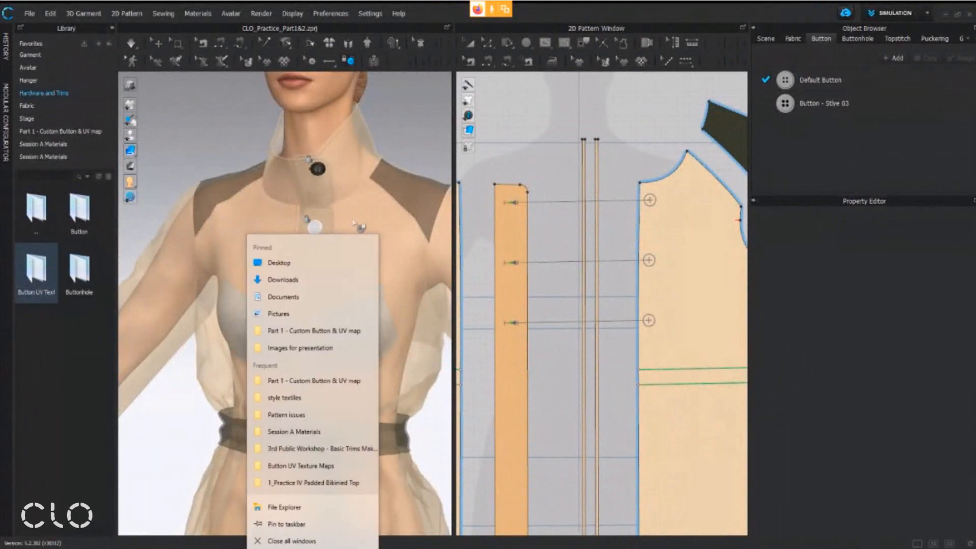
{"action": "left_click", "coordinate": [331, 297]}
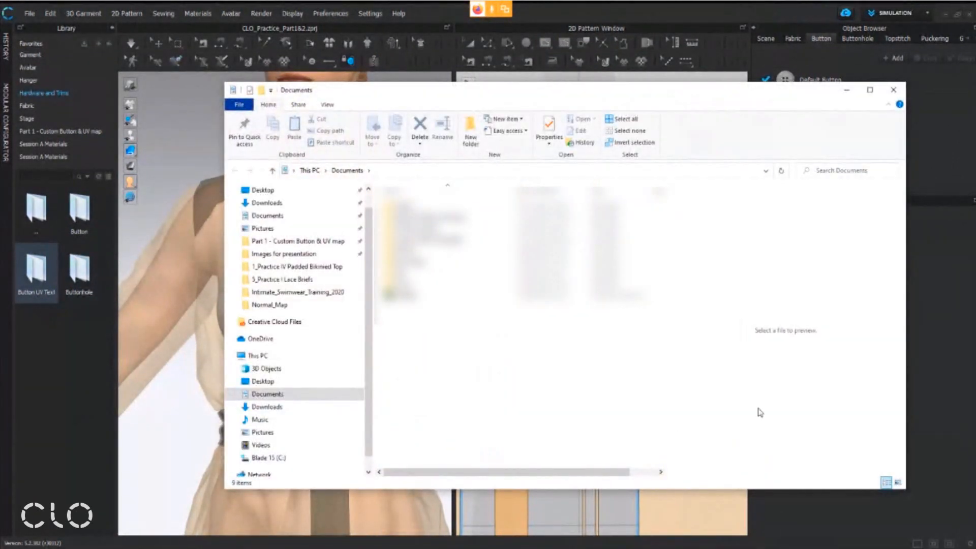
{"action": "left_click", "coordinate": [401, 172]}
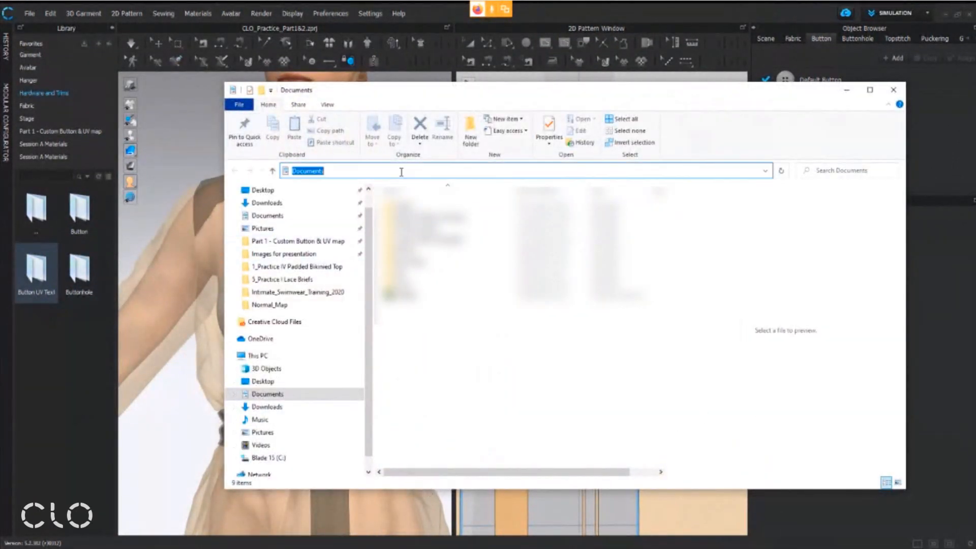
{"action": "type", "text": "C:\\Users\\Public\\Documents\\CLO\\Assets\\Materials\\Hardware_and_Trims\\Button & Buttonhole\\Button UV Texture Maps"}
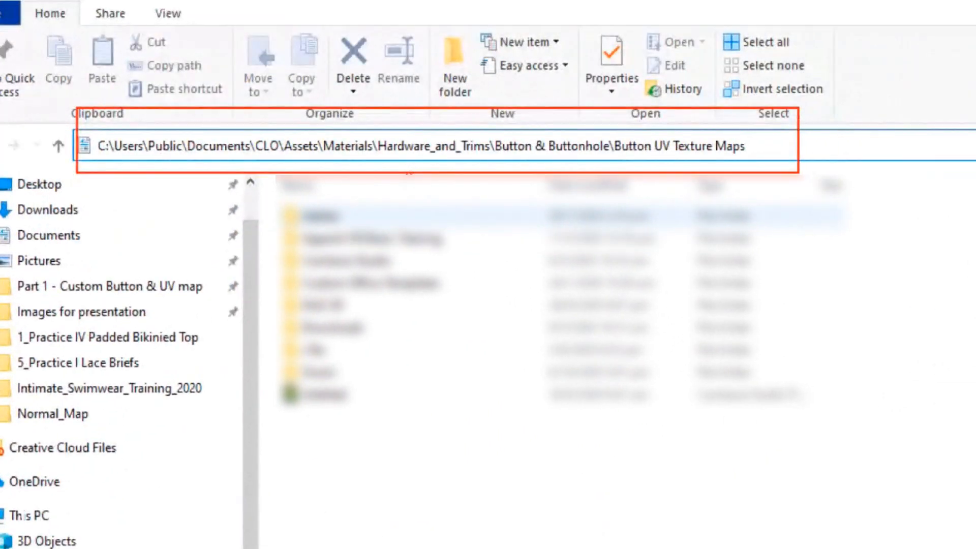
{"action": "key", "text": "Escape"}
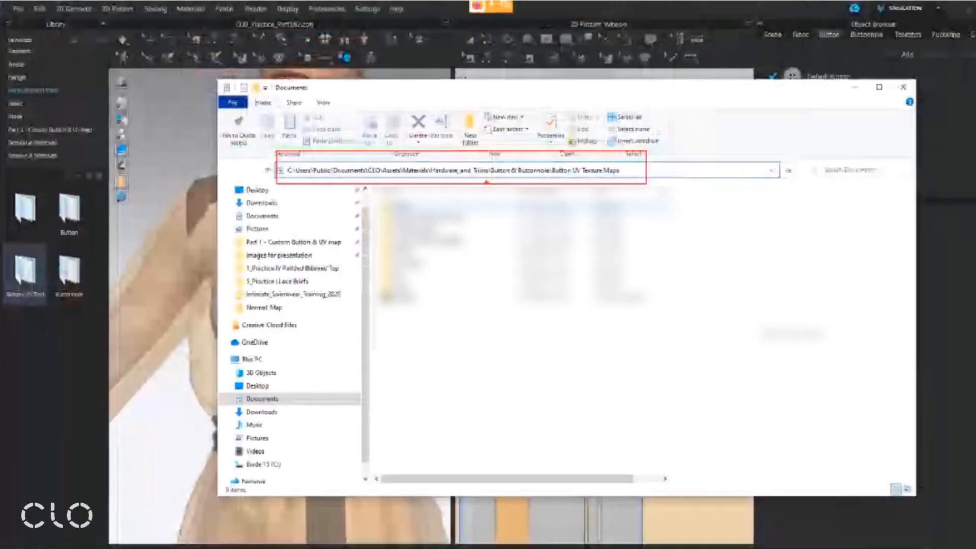
{"action": "right_click", "coordinate": [483, 176]}
{"action": "left_click", "coordinate": [430, 169]}
{"action": "type", "text": "C:\\Users\\Public\\Documents\\CLO\\Assets\\Materials\\Hardware_and_Trims\\Button & Buttonhole\\Button UV Texture Maps"}
{"action": "key", "text": "Return"}
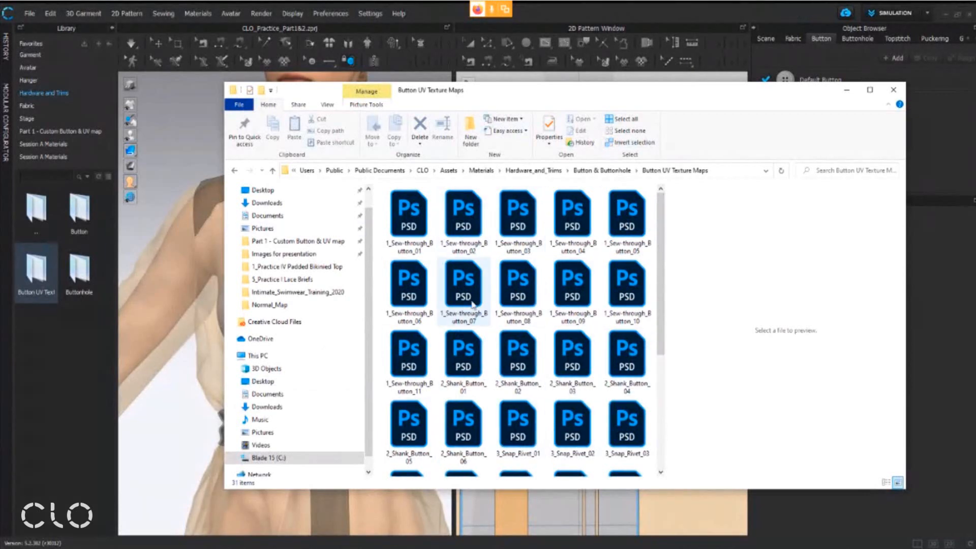
{"action": "left_click_drag", "start_coordinate": [223, 276], "coordinate": [111, 276]}
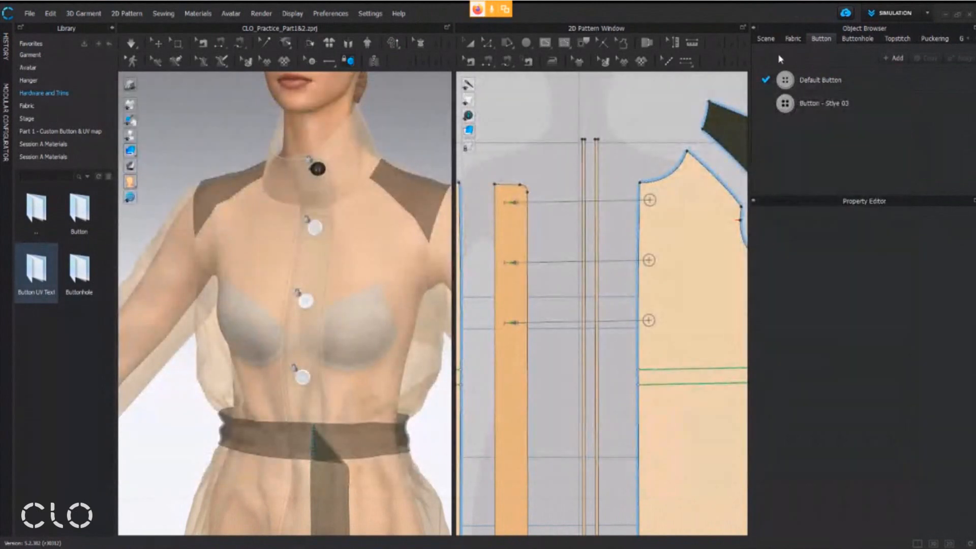
Back in CLO, select the white button just below the collar in 3D with the Select/Move Button tool
{"action": "scroll", "coordinate": [346, 205], "scroll_direction": "up", "scroll_amount": 5}
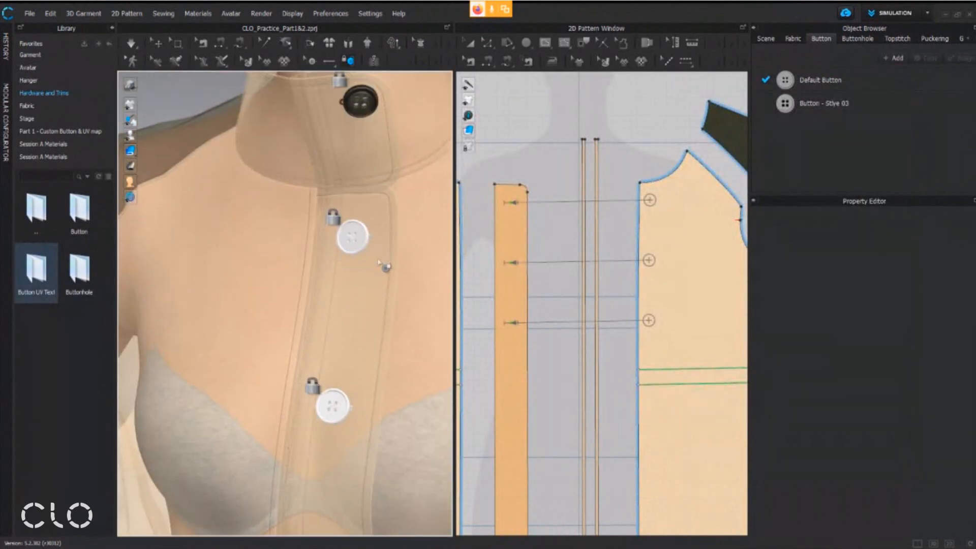
{"action": "scroll", "coordinate": [378, 263], "scroll_direction": "up", "scroll_amount": 3}
{"action": "right_click_drag", "start_coordinate": [364, 246], "coordinate": [359, 246]}
{"action": "middle_click_drag", "start_coordinate": [360, 246], "coordinate": [324, 331]}
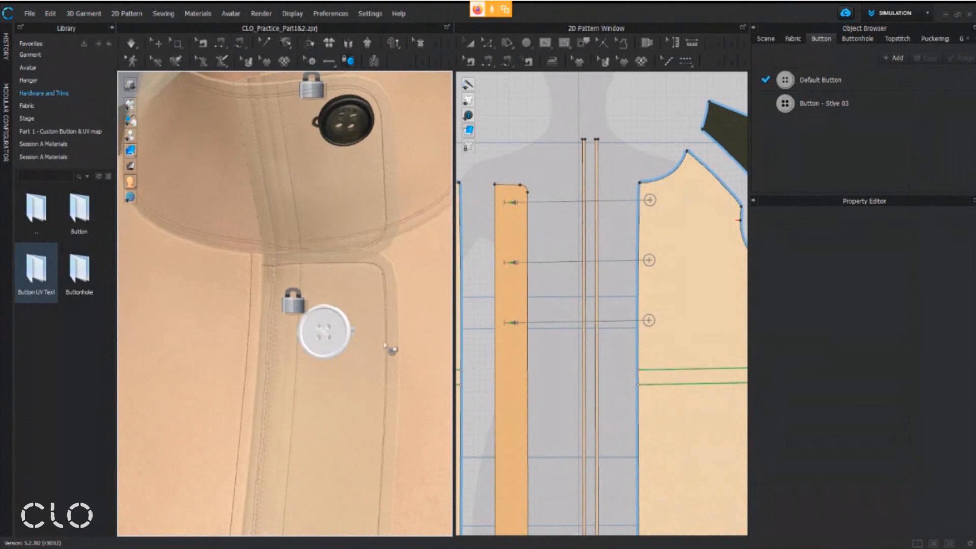
{"action": "left_click", "coordinate": [786, 77]}
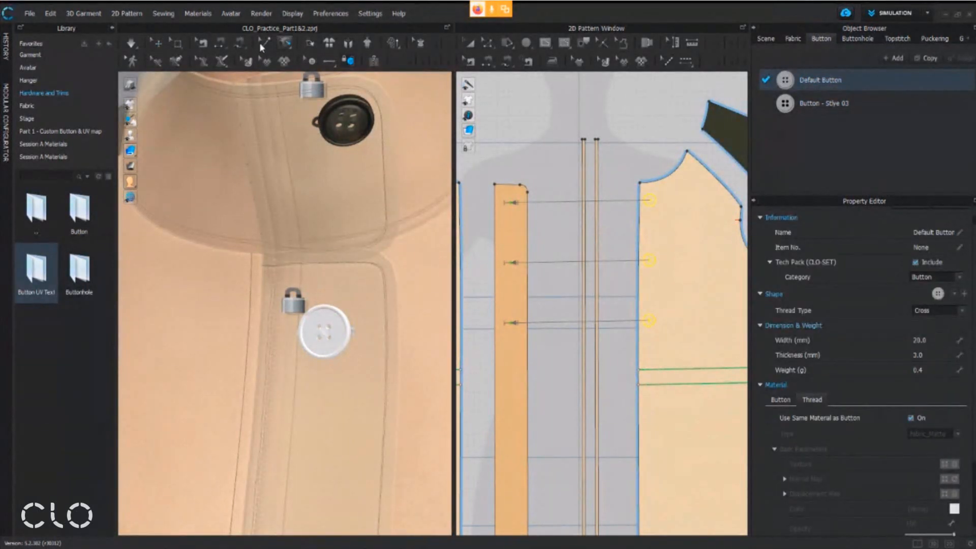
{"action": "left_click", "coordinate": [317, 67]}
{"action": "left_click", "coordinate": [340, 323]}
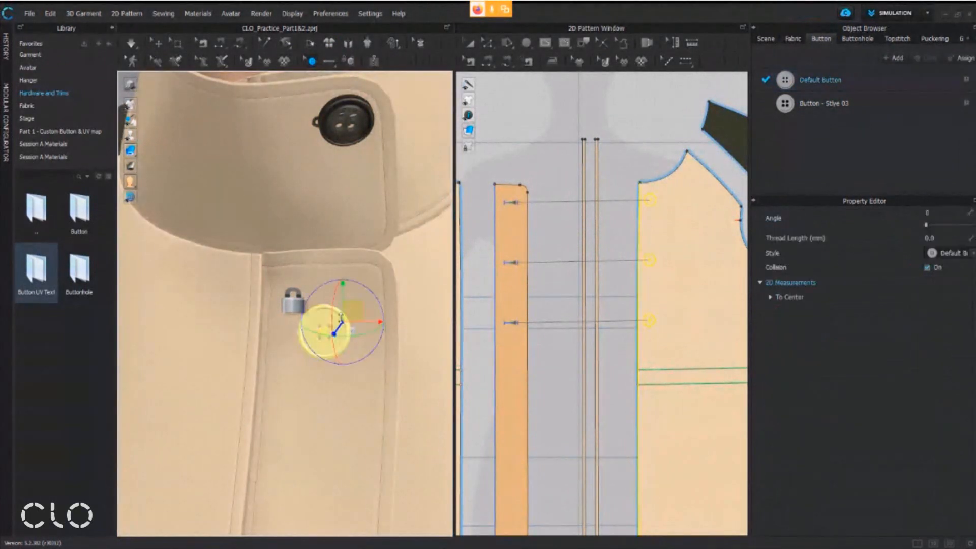
{"action": "scroll", "coordinate": [332, 324], "scroll_direction": "up", "scroll_amount": 2}
{"action": "middle_click_drag", "start_coordinate": [331, 324], "coordinate": [328, 286]}
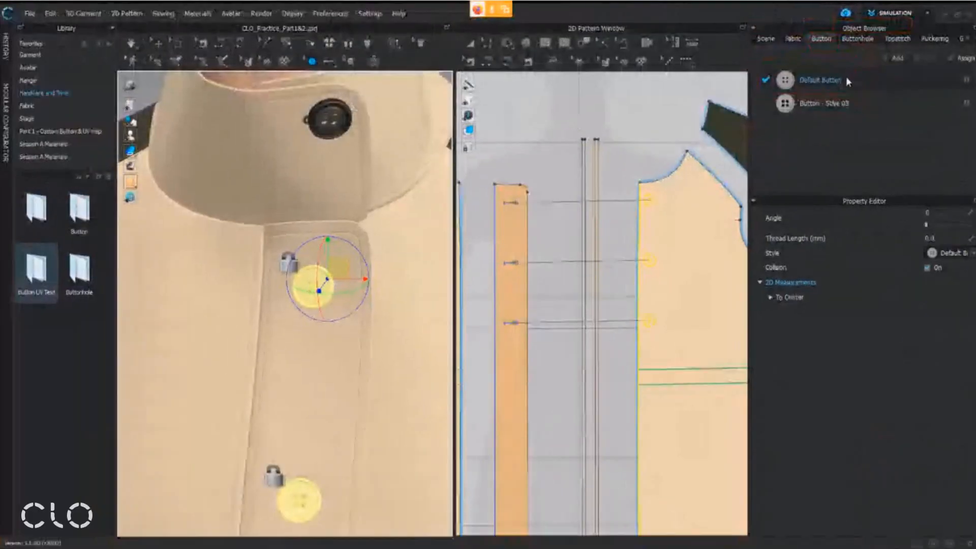
Show the Default Button style's properties with its Button material settings and examine the Shape section
{"action": "left_click", "coordinate": [592, 157]}
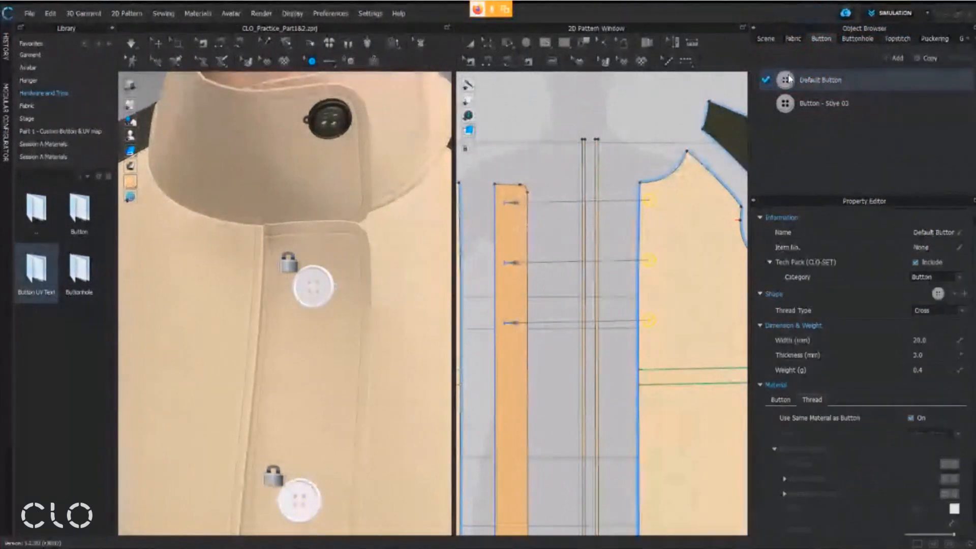
{"action": "left_click", "coordinate": [781, 400]}
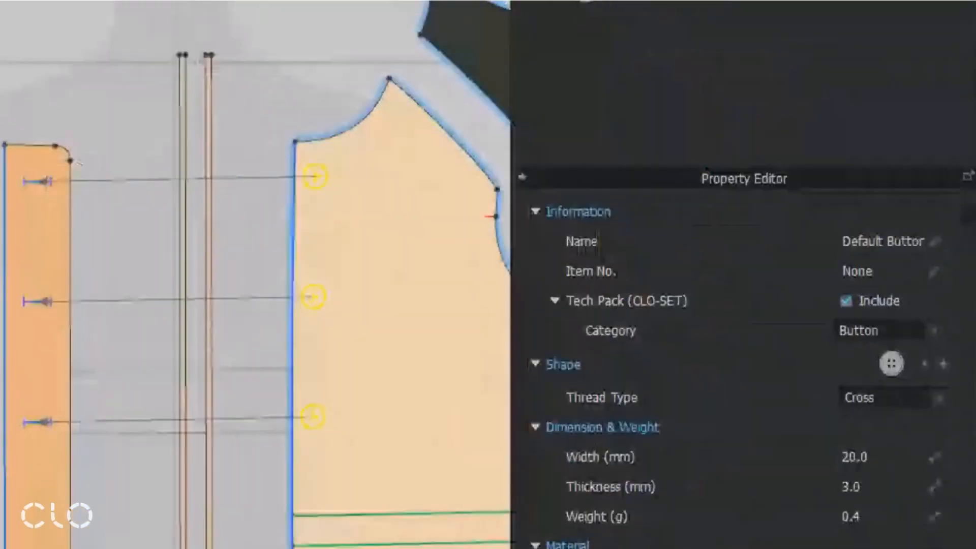
{"action": "left_click_drag", "start_coordinate": [681, 122], "coordinate": [835, 170]}
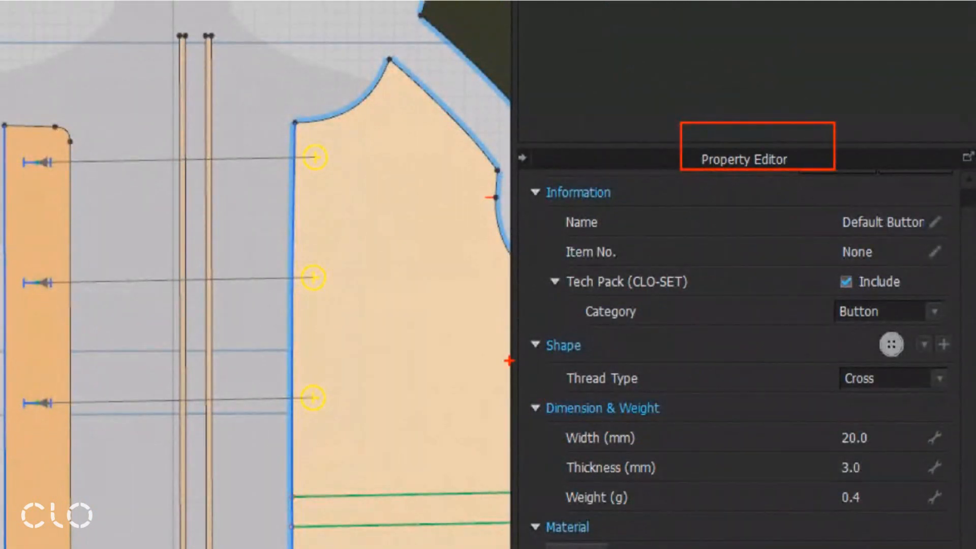
{"action": "mouse_move", "coordinate": [531, 405]}
{"action": "left_mouse_down", "text": "ctrl"}
{"action": "mouse_move", "coordinate": [975, 316]}
{"action": "mouse_move", "coordinate": [969, 324]}
{"action": "left_mouse_up", "text": "ctrl"}
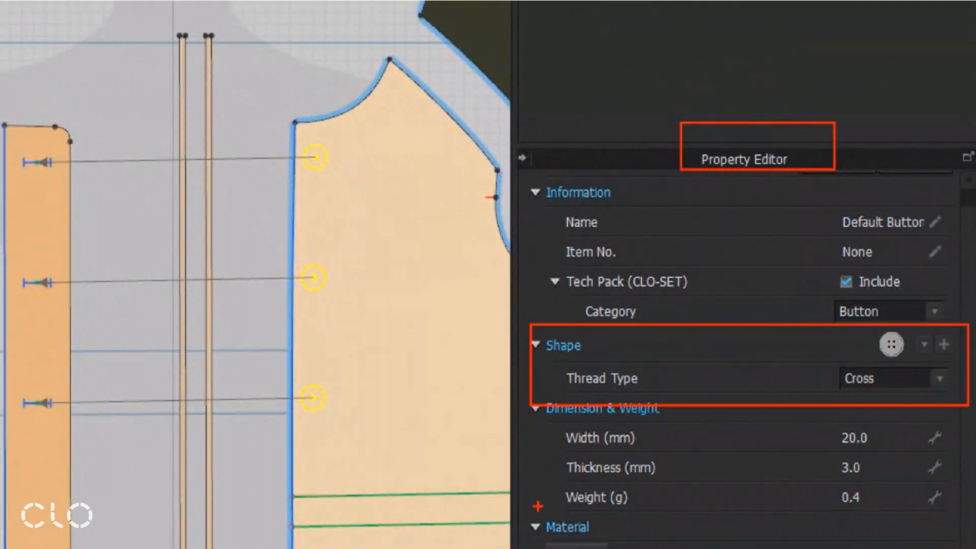
{"action": "key", "text": "Escape"}
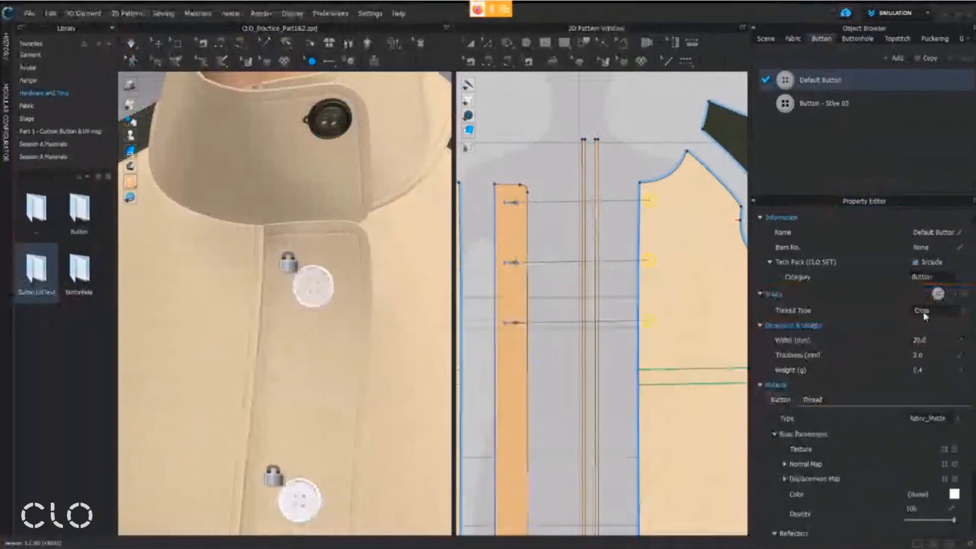
Review the available button shapes and set the Default Button style's shape to 1_Sew-through_Button_03
{"action": "left_click", "coordinate": [954, 295]}
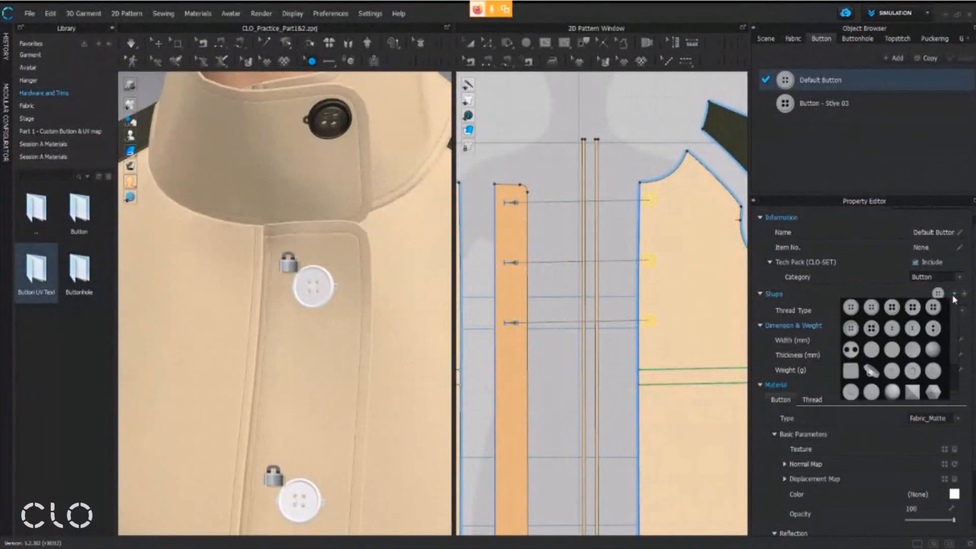
{"action": "mouse_move", "coordinate": [685, 261]}
{"action": "left_mouse_down", "text": "ctrl"}
{"action": "mouse_move", "coordinate": [915, 468]}
{"action": "mouse_move", "coordinate": [925, 492]}
{"action": "left_mouse_up", "text": "ctrl"}
{"action": "left_click_drag", "start_coordinate": [777, 267], "coordinate": [819, 313], "text": "ctrl"}
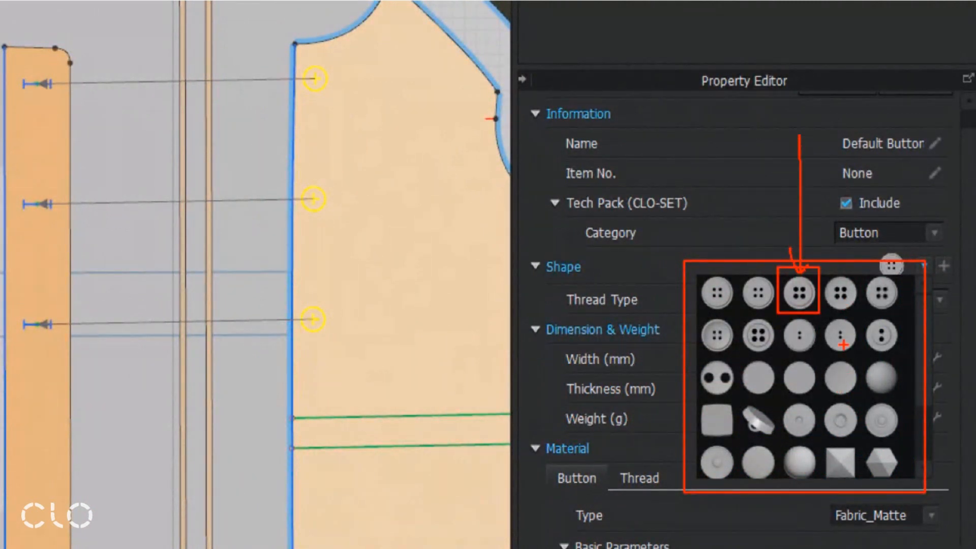
{"action": "key", "text": "Escape"}
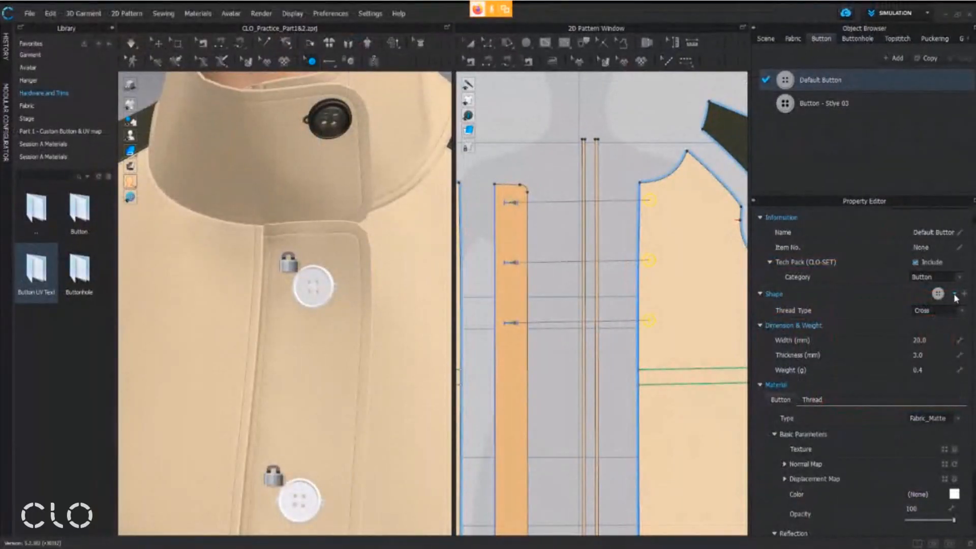
{"action": "left_click", "coordinate": [955, 295]}
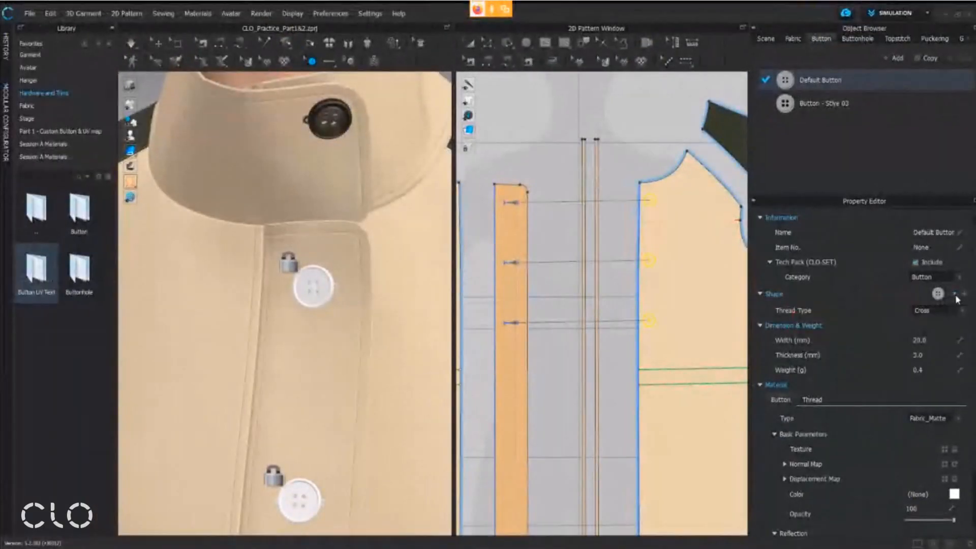
{"action": "left_click", "coordinate": [954, 295]}
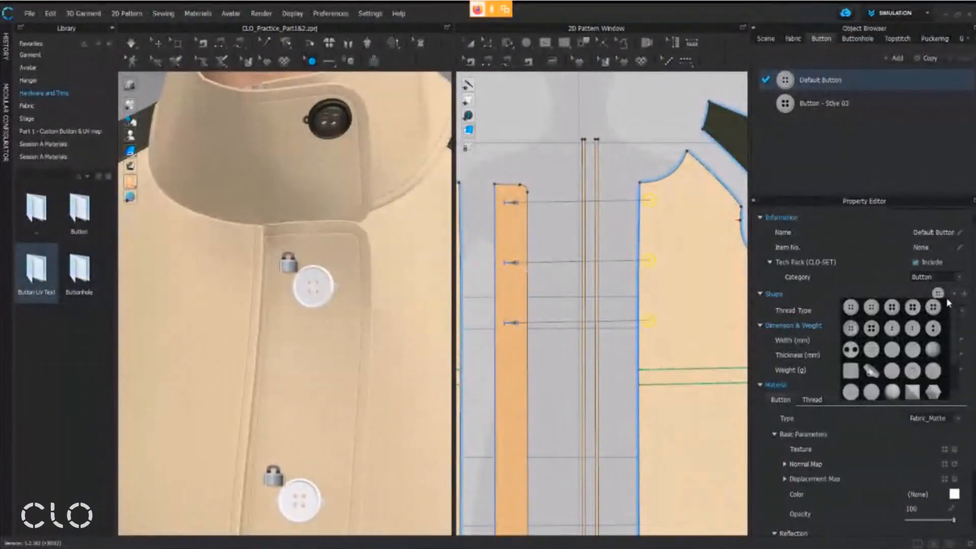
{"action": "left_click", "coordinate": [890, 309]}
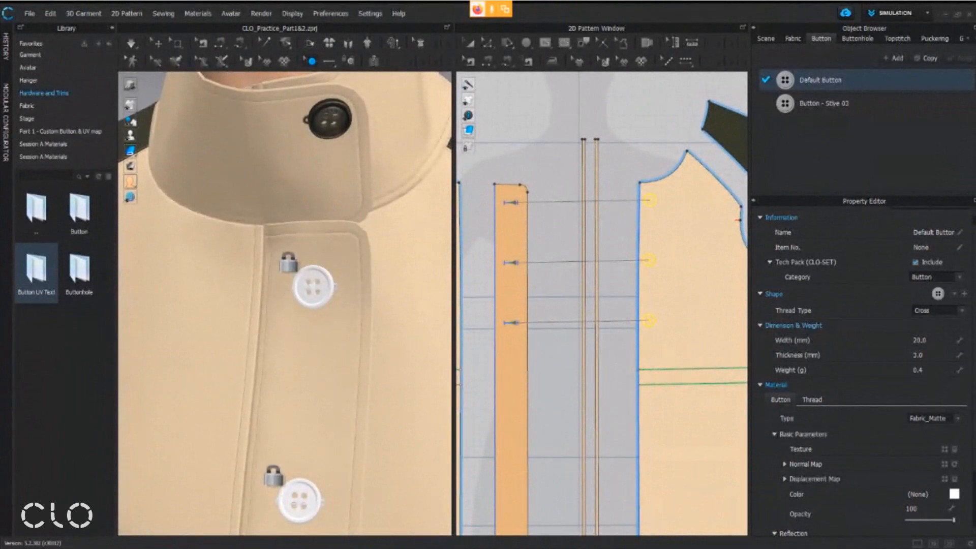
Switch to the Button UV Texture Maps folder in File Explorer, enlarge its window and copy the 1_Sew-through_Button_03 PSD file
{"action": "mouse_move", "coordinate": [312, 548]}
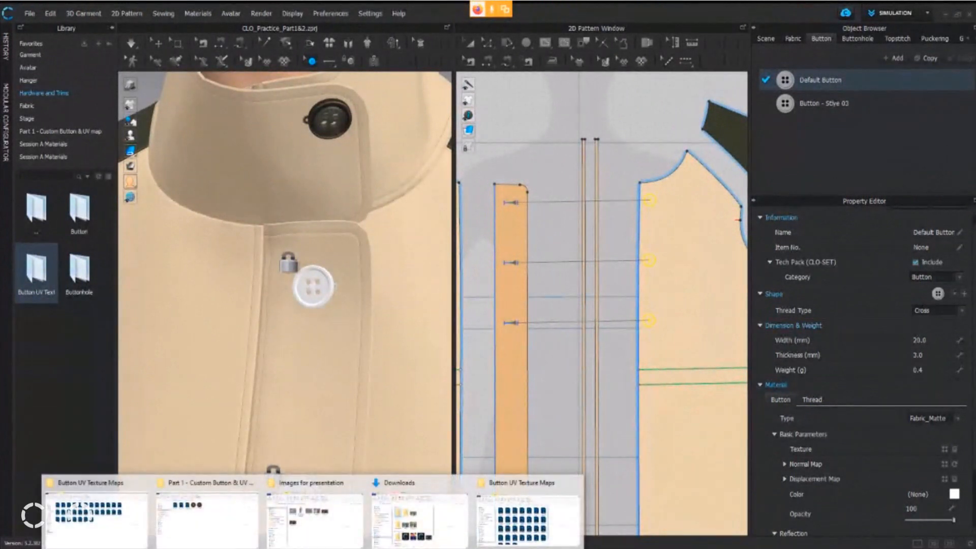
{"action": "left_click", "coordinate": [524, 515]}
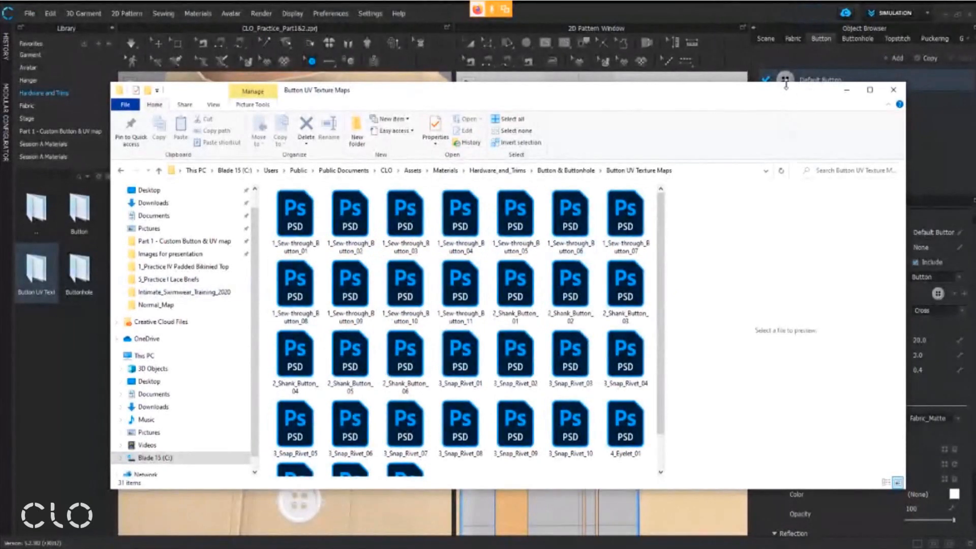
{"action": "left_click_drag", "start_coordinate": [786, 83], "coordinate": [785, 32]}
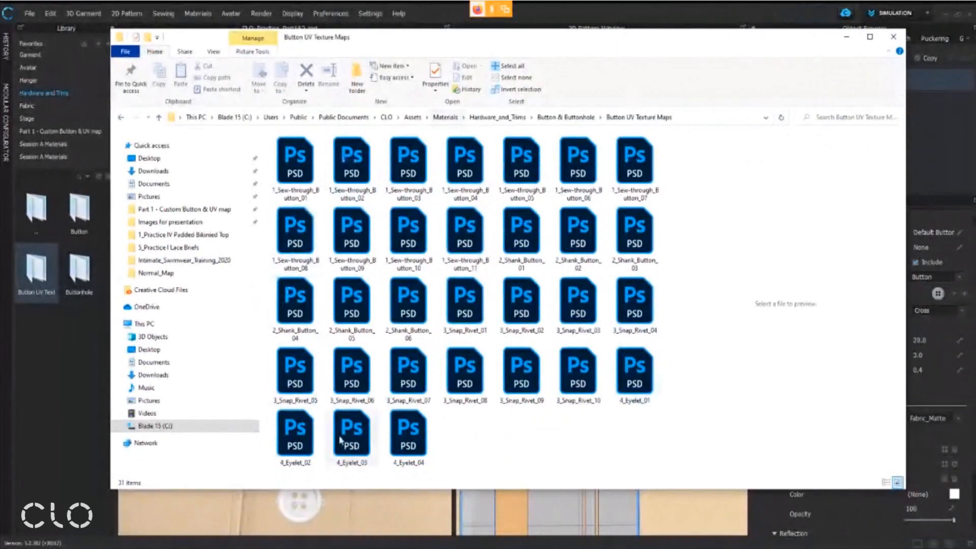
{"action": "left_click", "coordinate": [431, 156]}
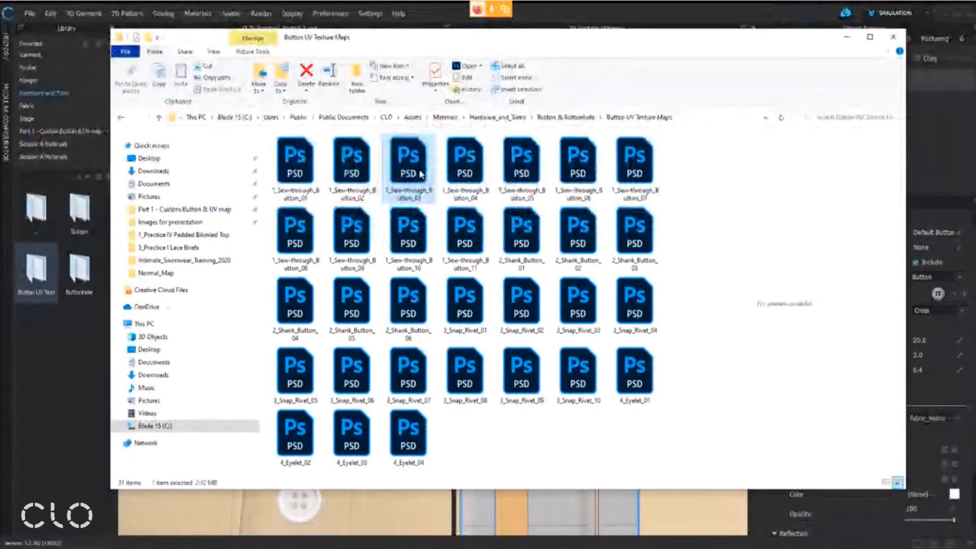
{"action": "right_click", "coordinate": [446, 213]}
{"action": "left_click", "coordinate": [444, 375]}
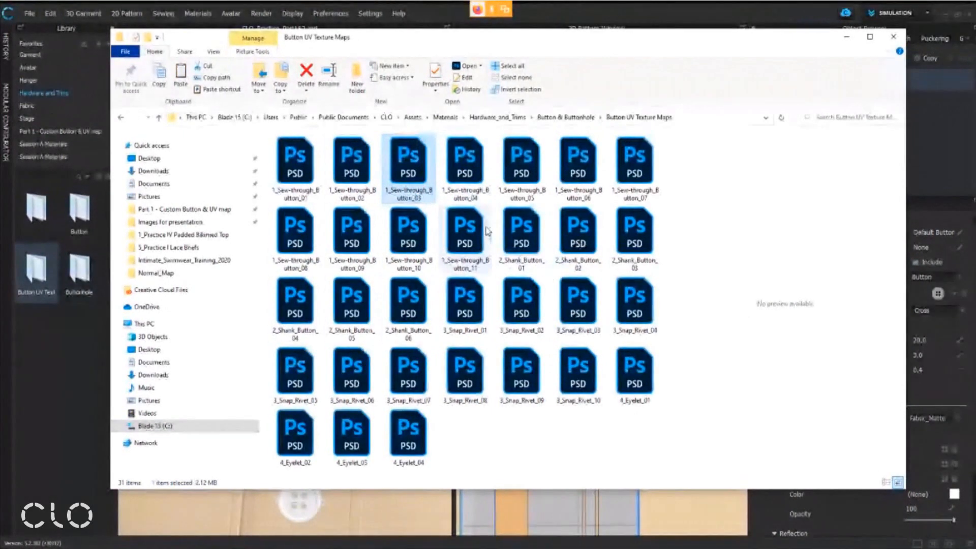
On the Desktop, open Session A Materials and its Part 1 - Custom Button & UV map folder, and review the two PSD files
{"action": "key", "text": "alt+Tab"}
{"action": "left_click", "coordinate": [893, 37]}
{"action": "left_click", "coordinate": [850, 80]}
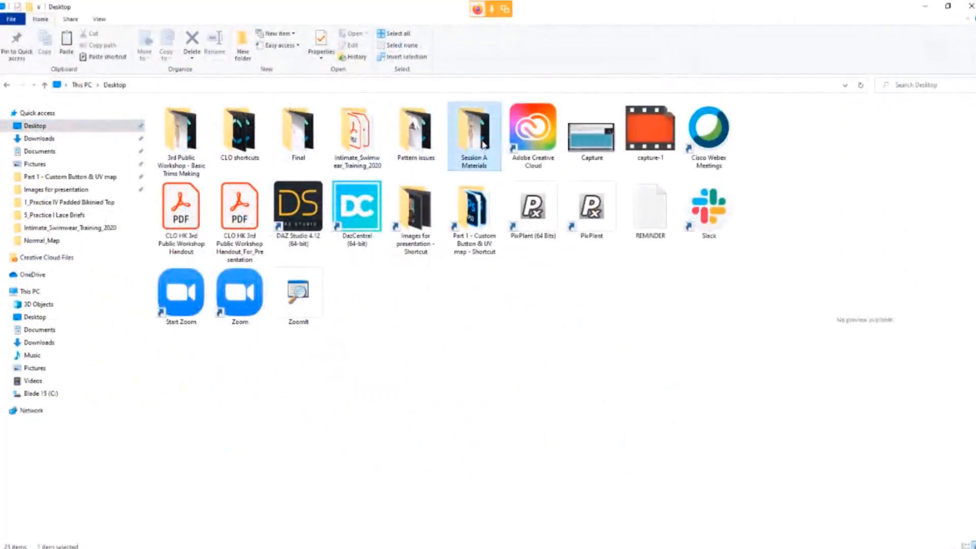
{"action": "double_click", "coordinate": [474, 132]}
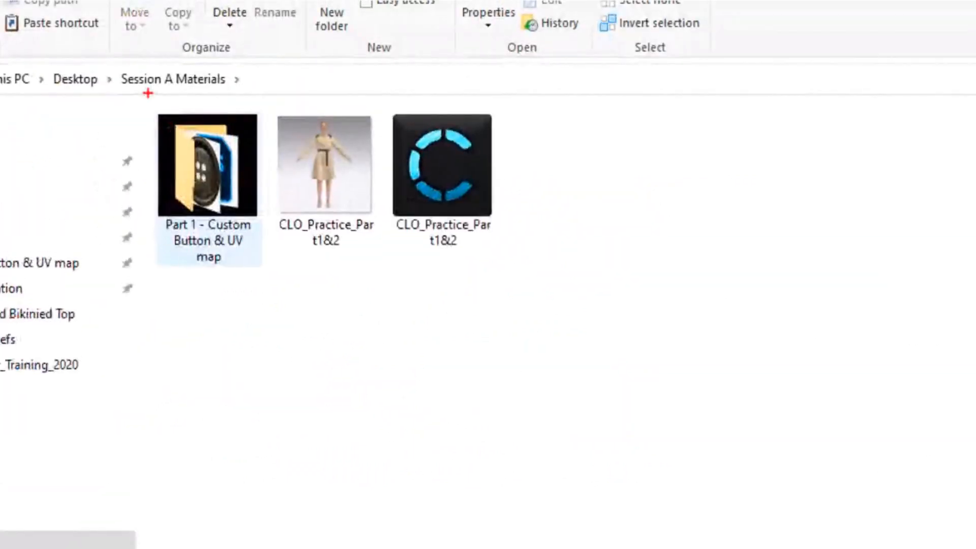
{"action": "mouse_move", "coordinate": [148, 93]}
{"action": "left_mouse_down"}
{"action": "mouse_move", "coordinate": [247, 263]}
{"action": "mouse_move", "coordinate": [266, 274]}
{"action": "left_mouse_up"}
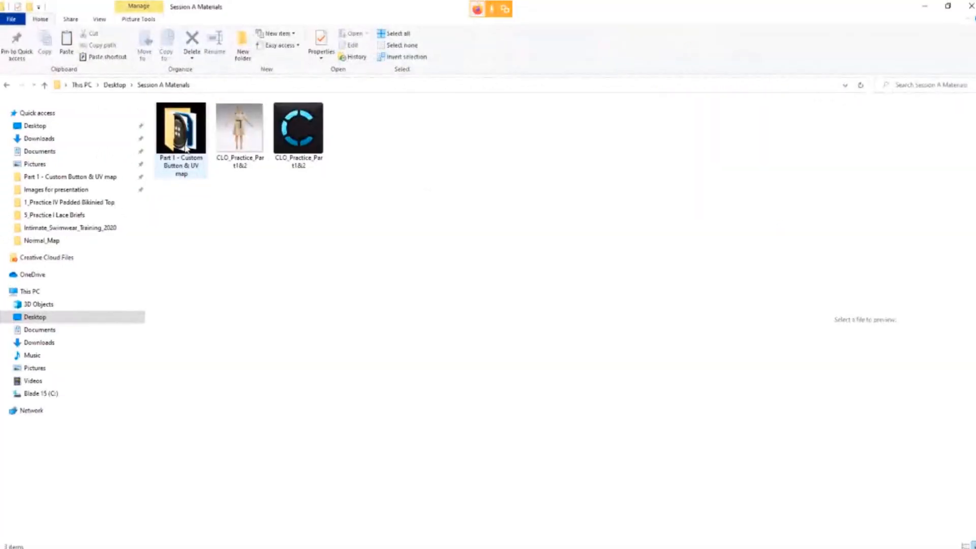
{"action": "double_click", "coordinate": [213, 200]}
{"action": "left_click_drag", "start_coordinate": [112, 78], "coordinate": [229, 255]}
{"action": "mouse_move", "coordinate": [236, 81]}
{"action": "left_mouse_down"}
{"action": "mouse_move", "coordinate": [329, 198]}
{"action": "mouse_move", "coordinate": [343, 265]}
{"action": "left_mouse_up"}
{"action": "left_click_drag", "start_coordinate": [181, 244], "coordinate": [169, 372]}
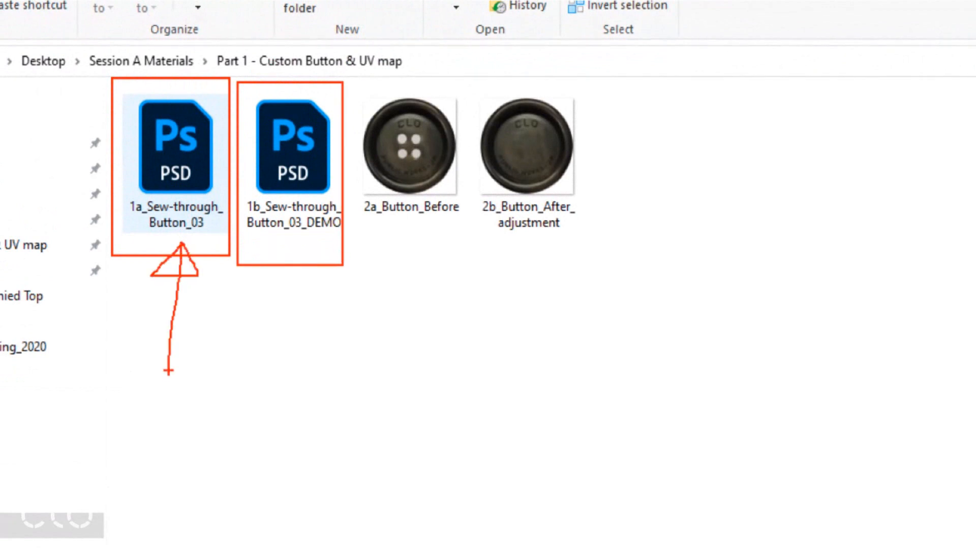
{"action": "mouse_move", "coordinate": [317, 245]}
{"action": "left_mouse_down"}
{"action": "mouse_move", "coordinate": [272, 278]}
{"action": "mouse_move", "coordinate": [310, 245]}
{"action": "mouse_move", "coordinate": [312, 391]}
{"action": "left_mouse_up"}
{"action": "key", "text": "Escape"}
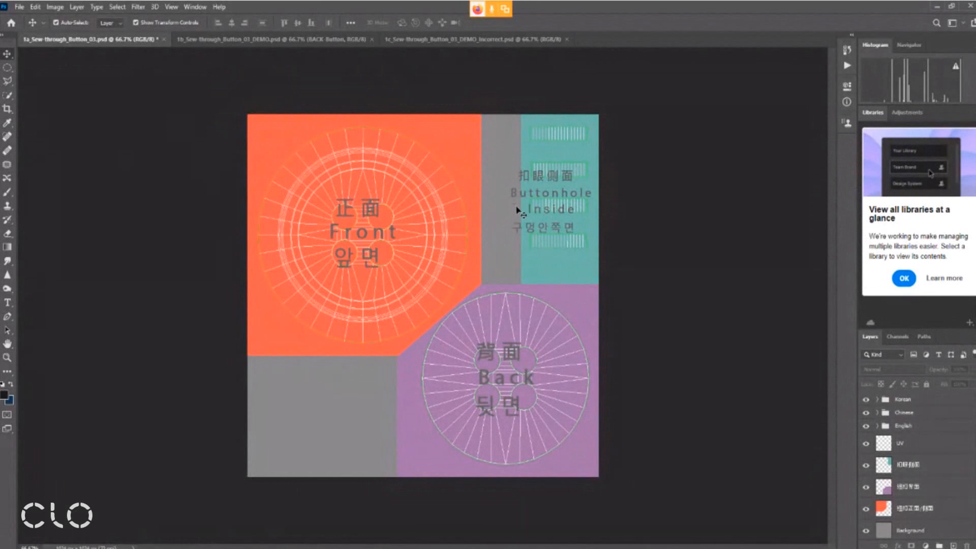
Place the 2b_Button_After_adjustment image from the materials folder into the 1a_Sew-through_Button_03 document in Photoshop
{"action": "mouse_move", "coordinate": [313, 548]}
{"action": "left_click", "coordinate": [476, 511]}
{"action": "left_click", "coordinate": [376, 165]}
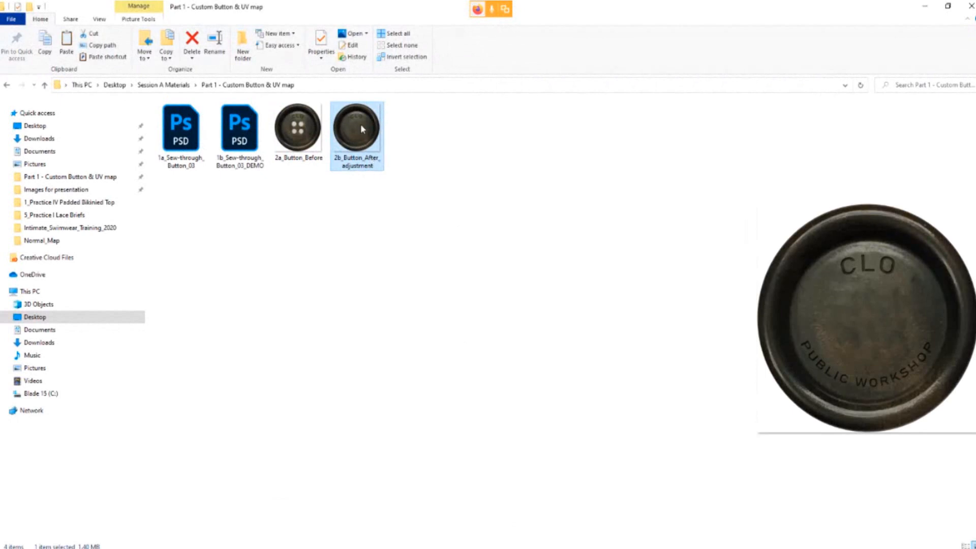
{"action": "left_click_drag", "start_coordinate": [361, 120], "coordinate": [368, 280]}
{"action": "key", "text": "Return"}
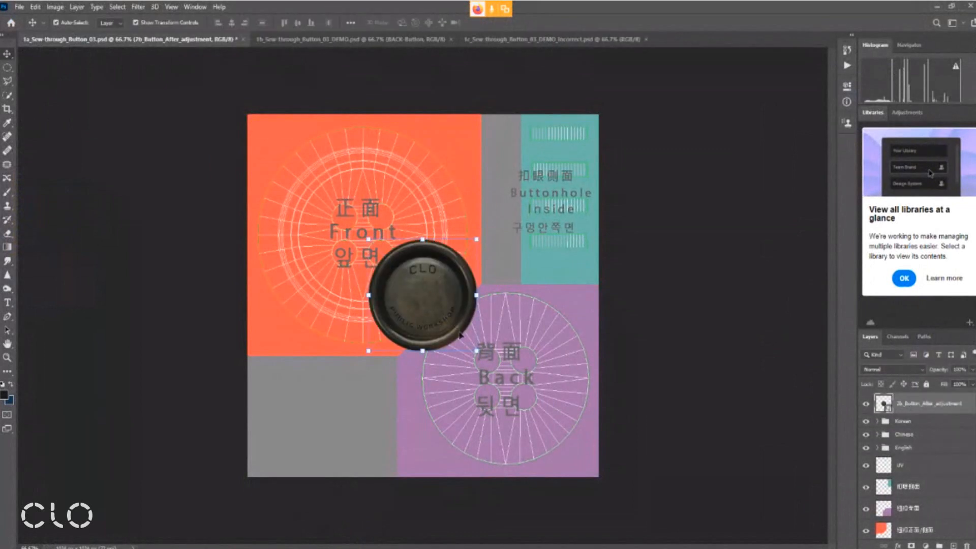
Enlarge the placed button image and centre it over the Front circle of the UV map, leaving the circle's outer ring uncovered
{"action": "left_click_drag", "start_coordinate": [476, 351], "coordinate": [562, 462]}
{"action": "left_click_drag", "start_coordinate": [490, 330], "coordinate": [384, 218]}
{"action": "left_click_drag", "start_coordinate": [466, 127], "coordinate": [423, 162], "text": "shift"}
{"action": "key", "text": "ctrl+z"}
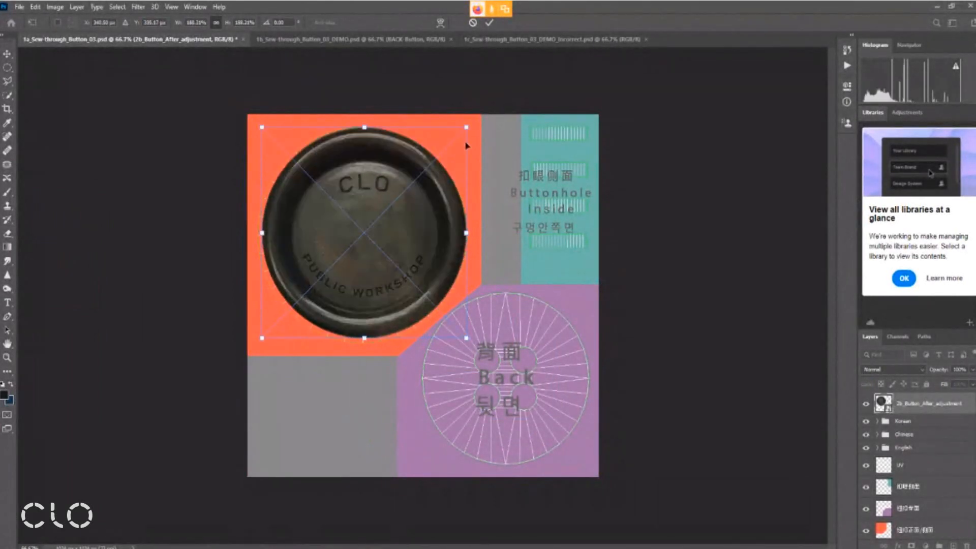
{"action": "left_click_drag", "start_coordinate": [466, 127], "coordinate": [441, 159]}
{"action": "mouse_move", "coordinate": [346, 224]}
{"action": "left_mouse_down"}
{"action": "mouse_move", "coordinate": [363, 204]}
{"action": "mouse_move", "coordinate": [356, 209]}
{"action": "left_mouse_up"}
{"action": "left_click_drag", "start_coordinate": [435, 307], "coordinate": [453, 327]}
{"action": "mouse_move", "coordinate": [372, 245]}
{"action": "left_mouse_down"}
{"action": "mouse_move", "coordinate": [364, 242]}
{"action": "mouse_move", "coordinate": [373, 242]}
{"action": "left_mouse_up"}
{"action": "key", "text": "Return"}
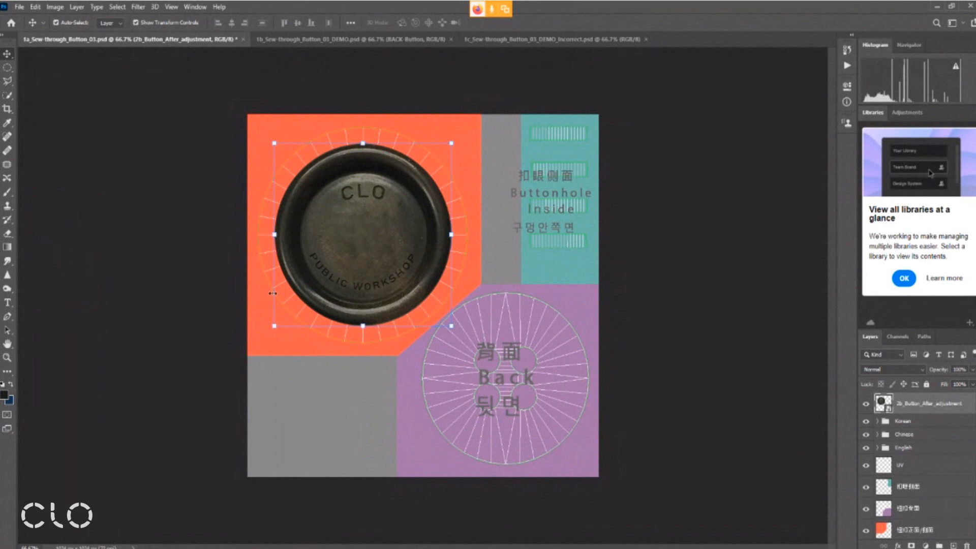
{"action": "key", "text": "ctrl+2"}
{"action": "mouse_move", "coordinate": [344, 136]}
{"action": "left_mouse_down"}
{"action": "mouse_move", "coordinate": [420, 162]}
{"action": "mouse_move", "coordinate": [445, 196]}
{"action": "left_mouse_up"}
{"action": "left_click_drag", "start_coordinate": [321, 157], "coordinate": [364, 148]}
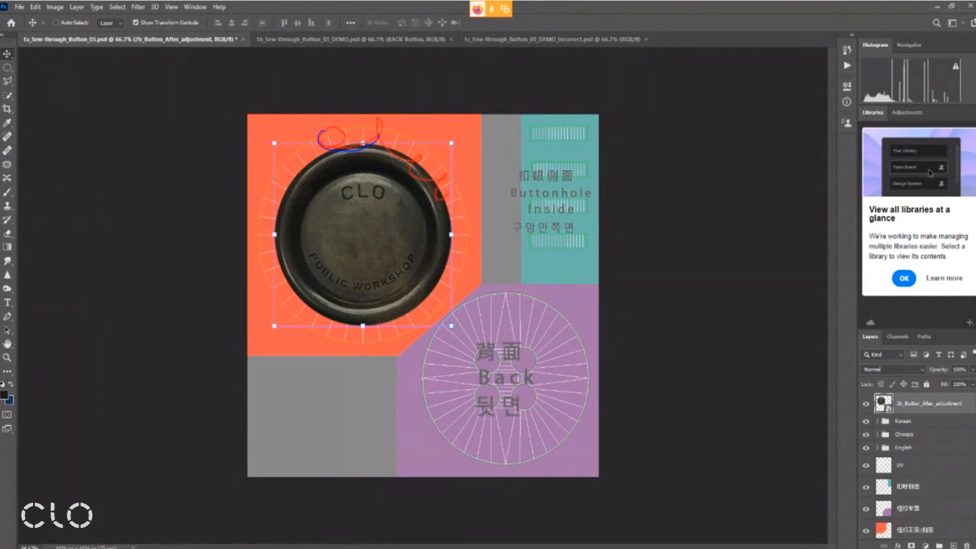
{"action": "left_click_drag", "start_coordinate": [410, 298], "coordinate": [304, 301]}
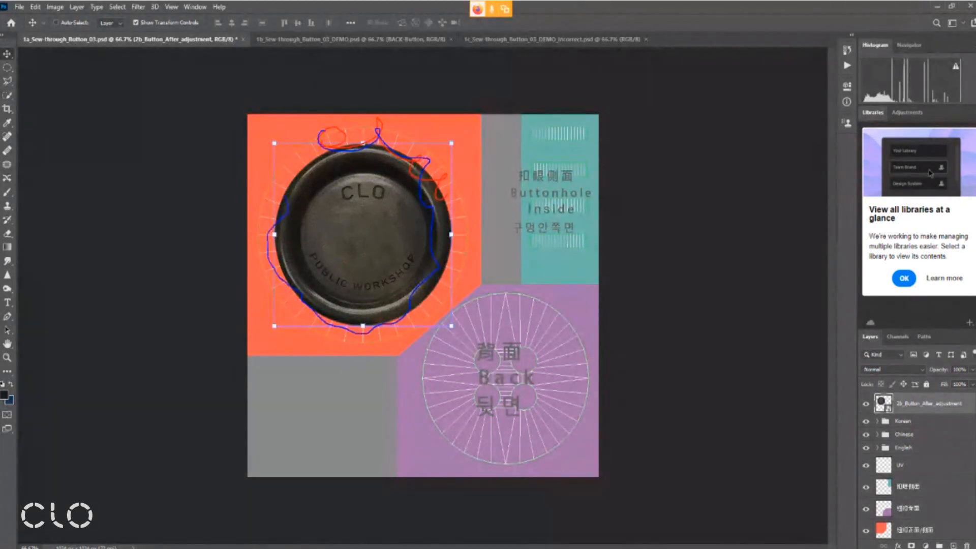
{"action": "mouse_move", "coordinate": [500, 317]}
{"action": "left_mouse_down"}
{"action": "mouse_move", "coordinate": [454, 381]}
{"action": "mouse_move", "coordinate": [549, 338]}
{"action": "mouse_move", "coordinate": [495, 324]}
{"action": "left_mouse_up"}
{"action": "mouse_move", "coordinate": [532, 139]}
{"action": "left_mouse_down"}
{"action": "mouse_move", "coordinate": [505, 188]}
{"action": "mouse_move", "coordinate": [596, 195]}
{"action": "mouse_move", "coordinate": [549, 157]}
{"action": "left_mouse_up"}
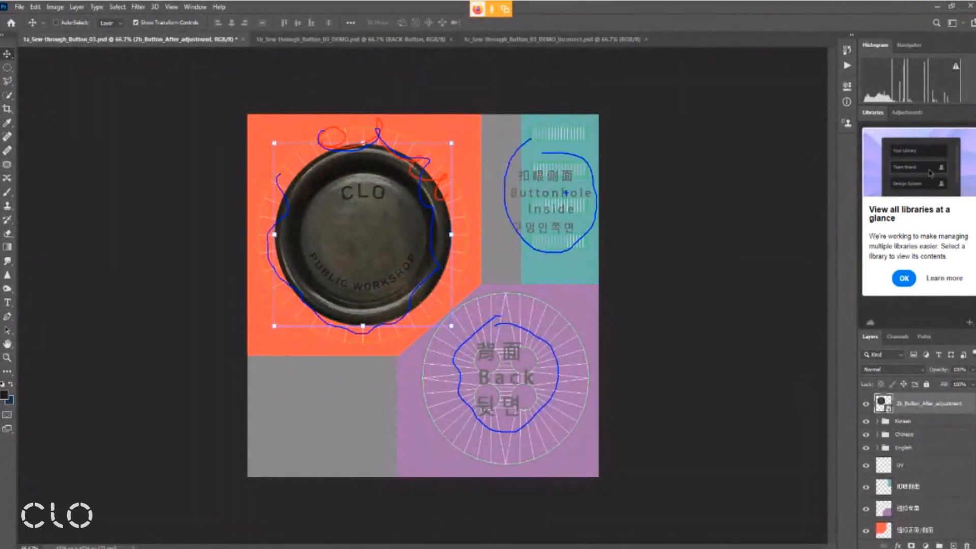
{"action": "key", "text": "Escape"}
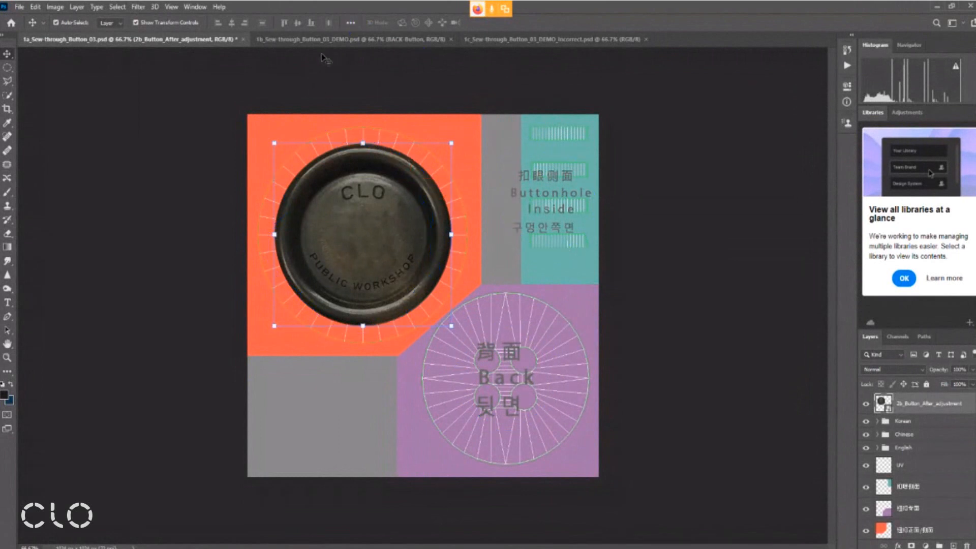
Switch to the 1b_Sew-through_Button_03_DEMO document and slightly reposition the front and back button images on the UV map
{"action": "left_click", "coordinate": [333, 42]}
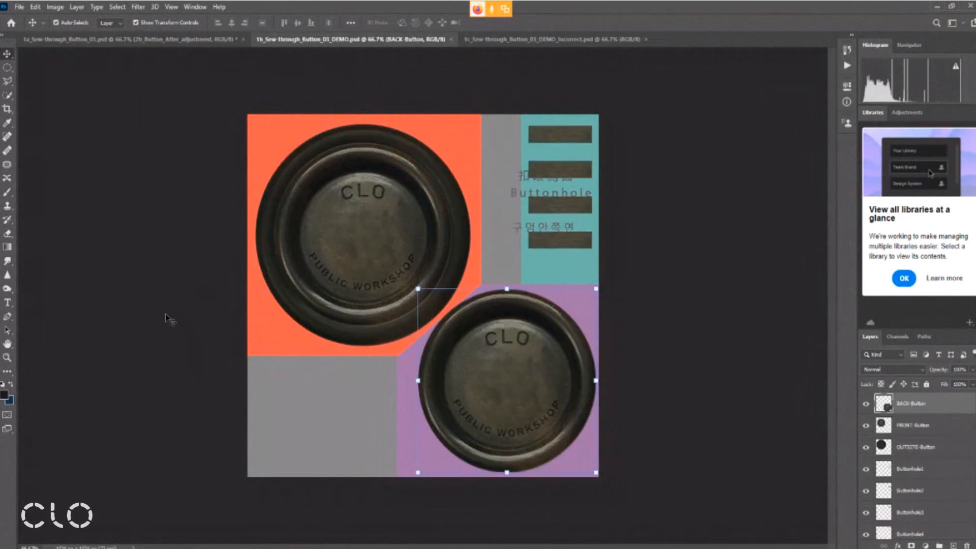
{"action": "left_click", "coordinate": [178, 320]}
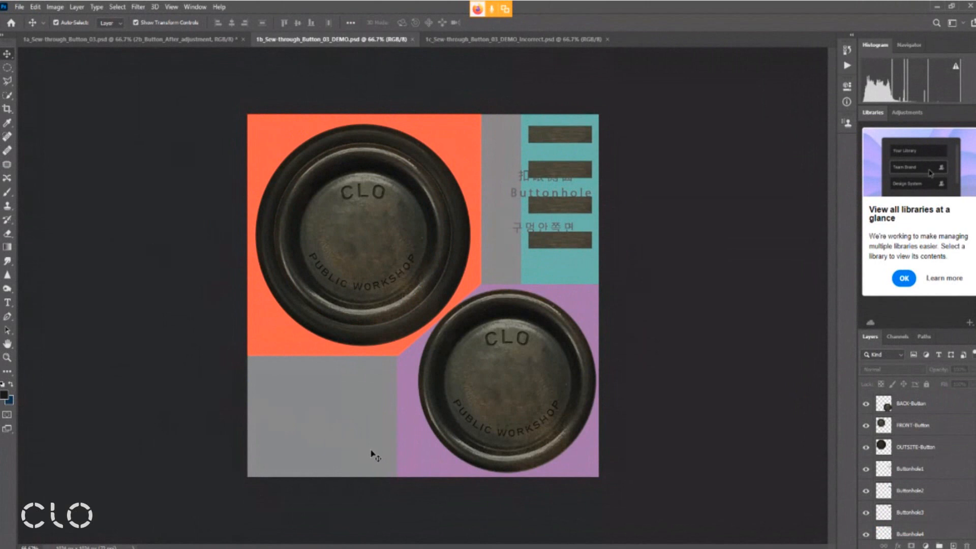
{"action": "mouse_move", "coordinate": [389, 241]}
{"action": "left_mouse_down"}
{"action": "mouse_move", "coordinate": [348, 392]}
{"action": "mouse_move", "coordinate": [392, 251]}
{"action": "mouse_move", "coordinate": [374, 259]}
{"action": "mouse_move", "coordinate": [395, 236]}
{"action": "mouse_move", "coordinate": [404, 247]}
{"action": "mouse_move", "coordinate": [388, 240]}
{"action": "left_mouse_up"}
{"action": "mouse_move", "coordinate": [539, 390]}
{"action": "left_mouse_down"}
{"action": "mouse_move", "coordinate": [547, 401]}
{"action": "mouse_move", "coordinate": [532, 390]}
{"action": "left_mouse_up"}
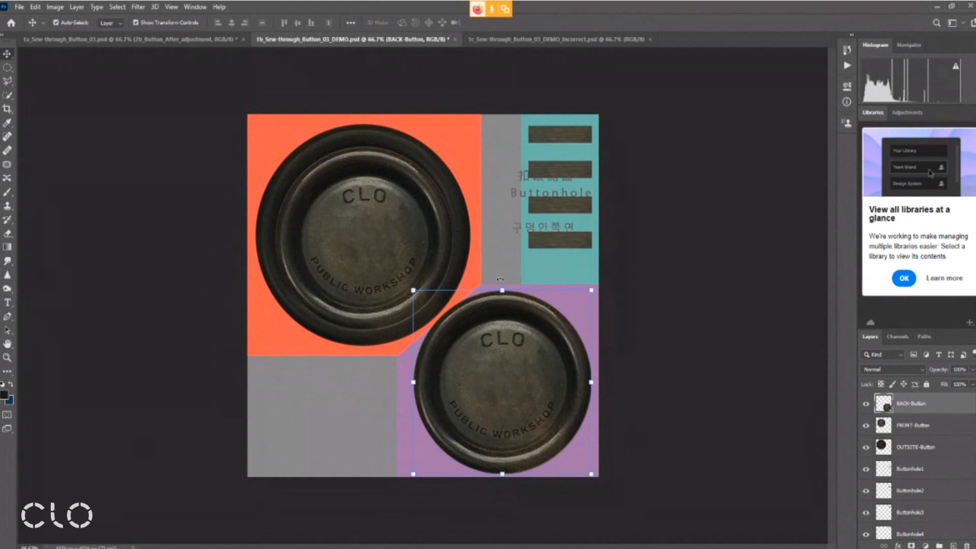
{"action": "left_click_drag", "start_coordinate": [512, 387], "coordinate": [517, 388]}
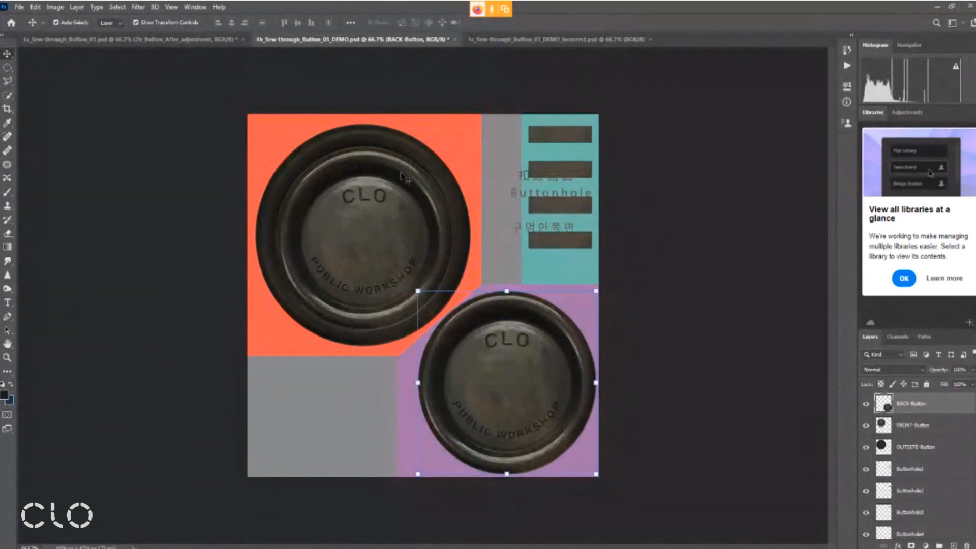
{"action": "left_click", "coordinate": [295, 115]}
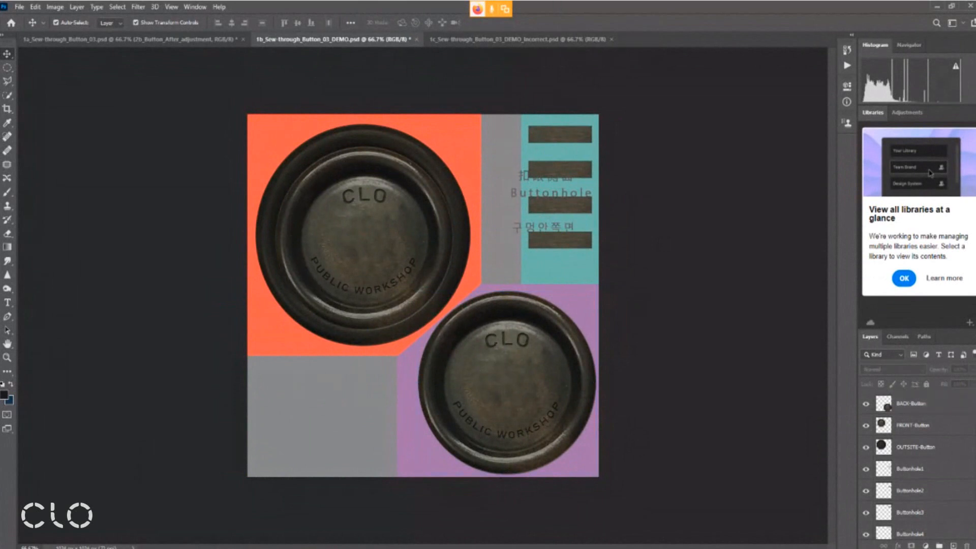
Switch to CLO and load 1b_Sew-through_Button_03_DEMO from Session A Materials, Part 1 - Custom Button & UV map, as the Default Button's texture
{"action": "left_click", "coordinate": [364, 531]}
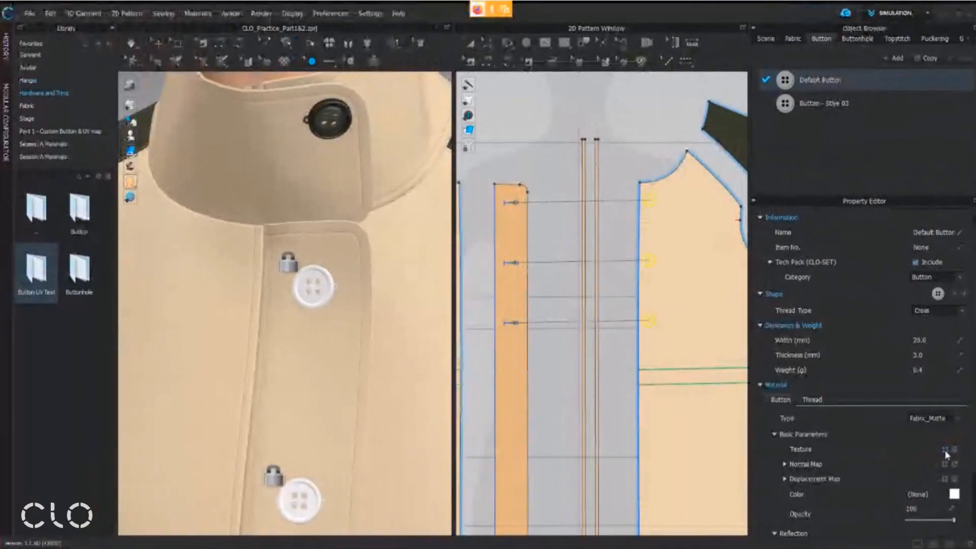
{"action": "left_click", "coordinate": [905, 450]}
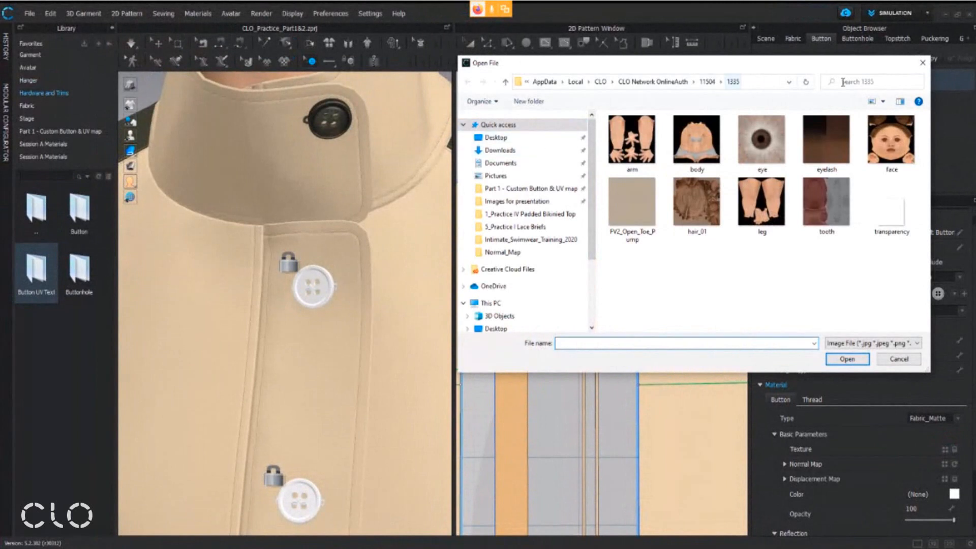
{"action": "left_click", "coordinate": [547, 141]}
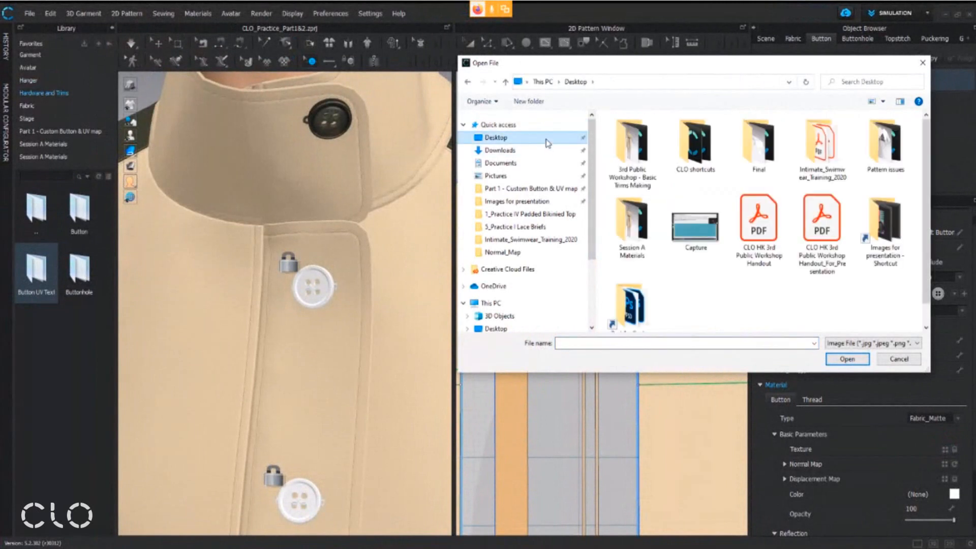
{"action": "double_click", "coordinate": [643, 208]}
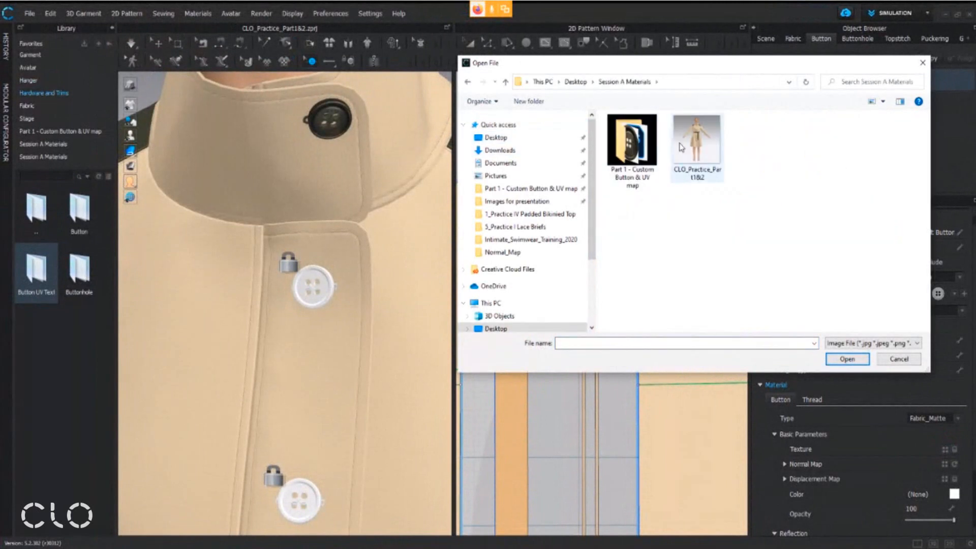
{"action": "double_click", "coordinate": [616, 171]}
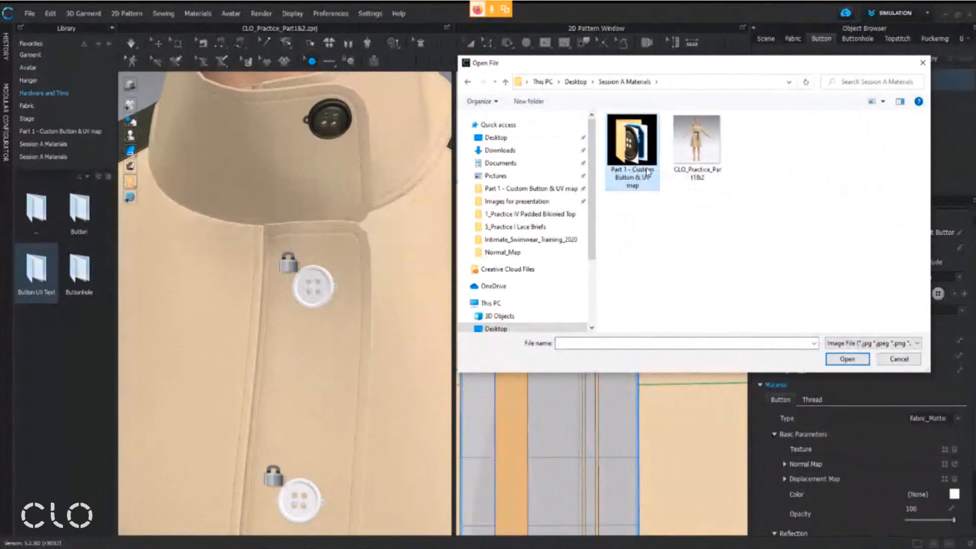
{"action": "left_click", "coordinate": [708, 145]}
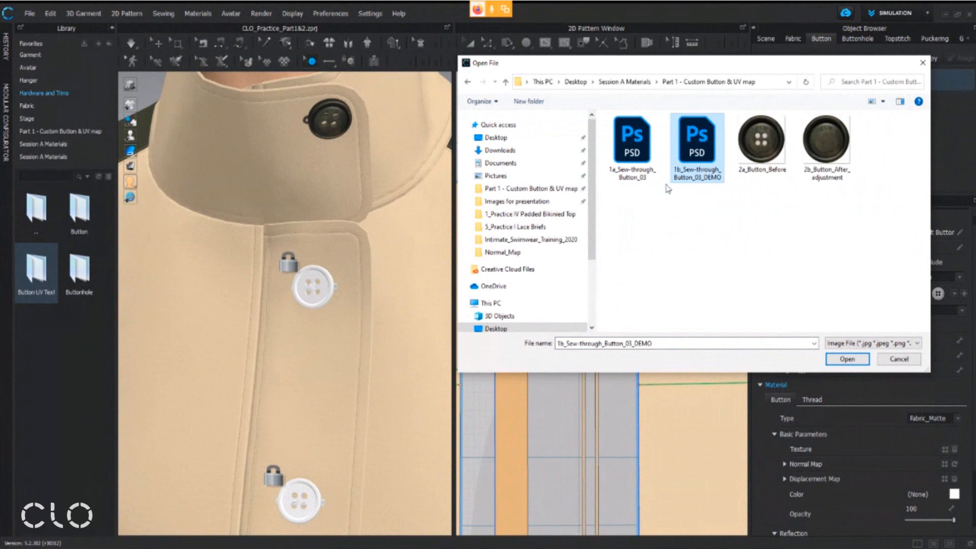
{"action": "left_click", "coordinate": [860, 363]}
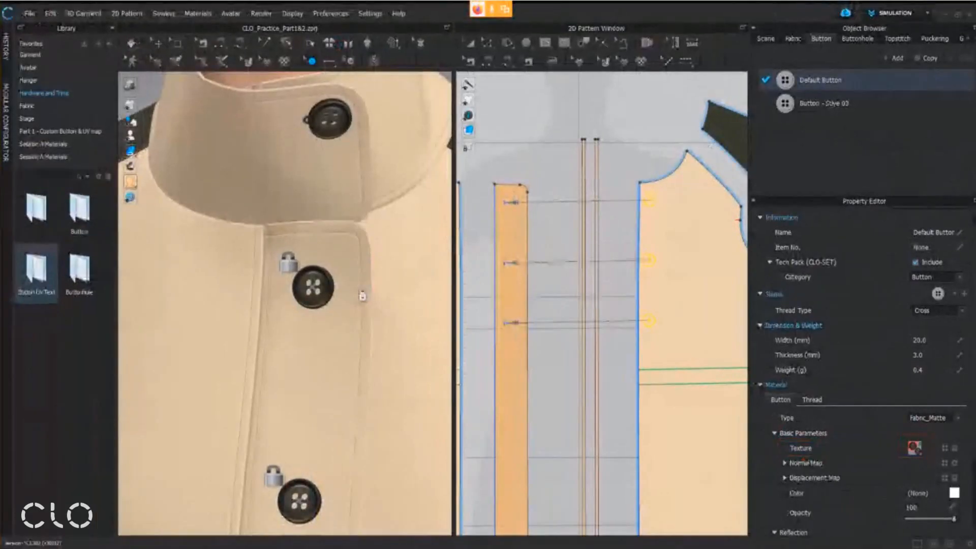
Examine the custom texture on the coat's button up close in the 3D garment view
{"action": "scroll", "coordinate": [351, 303], "scroll_direction": "up", "scroll_amount": 6}
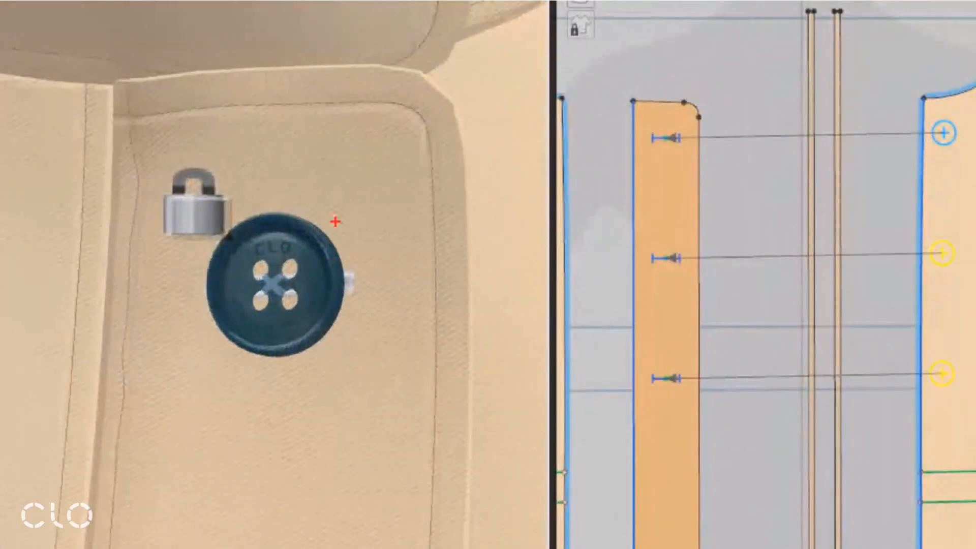
{"action": "left_click_drag", "start_coordinate": [312, 253], "coordinate": [415, 137]}
{"action": "left_click_drag", "start_coordinate": [333, 213], "coordinate": [359, 255]}
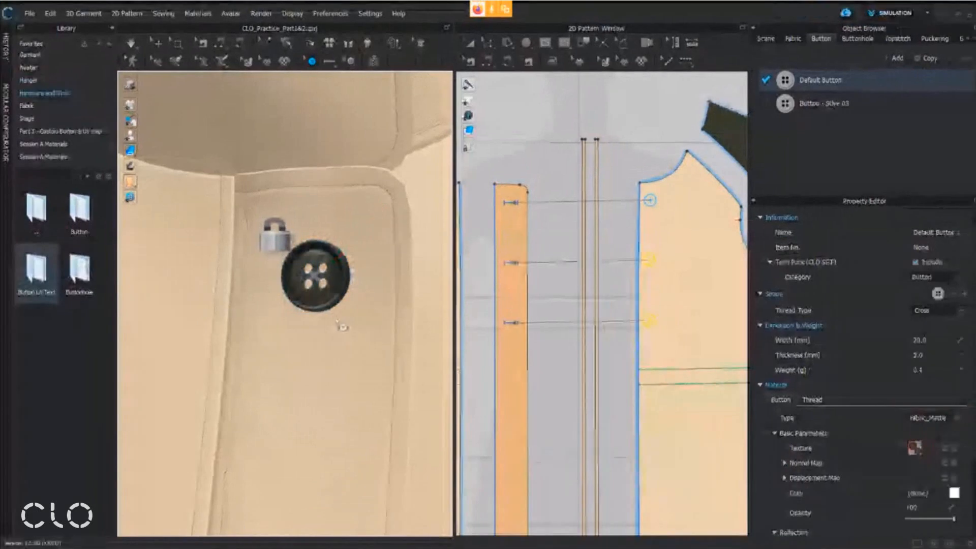
{"action": "mouse_move", "coordinate": [342, 326]}
{"action": "right_mouse_down"}
{"action": "mouse_move", "coordinate": [383, 331]}
{"action": "mouse_move", "coordinate": [350, 346]}
{"action": "mouse_move", "coordinate": [365, 341]}
{"action": "right_mouse_up"}
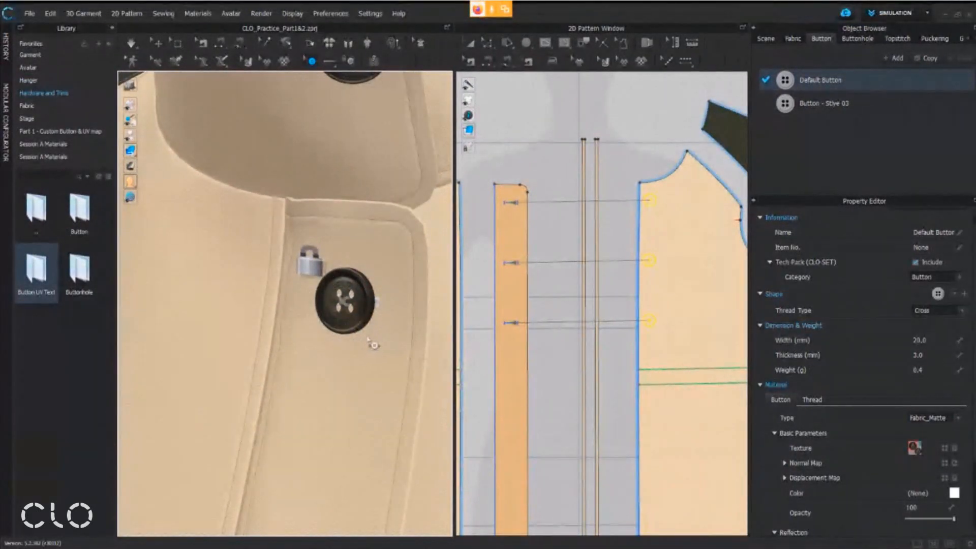
{"action": "mouse_move", "coordinate": [364, 328]}
{"action": "middle_mouse_down"}
{"action": "mouse_move", "coordinate": [342, 378]}
{"action": "mouse_move", "coordinate": [389, 345]}
{"action": "middle_mouse_up"}
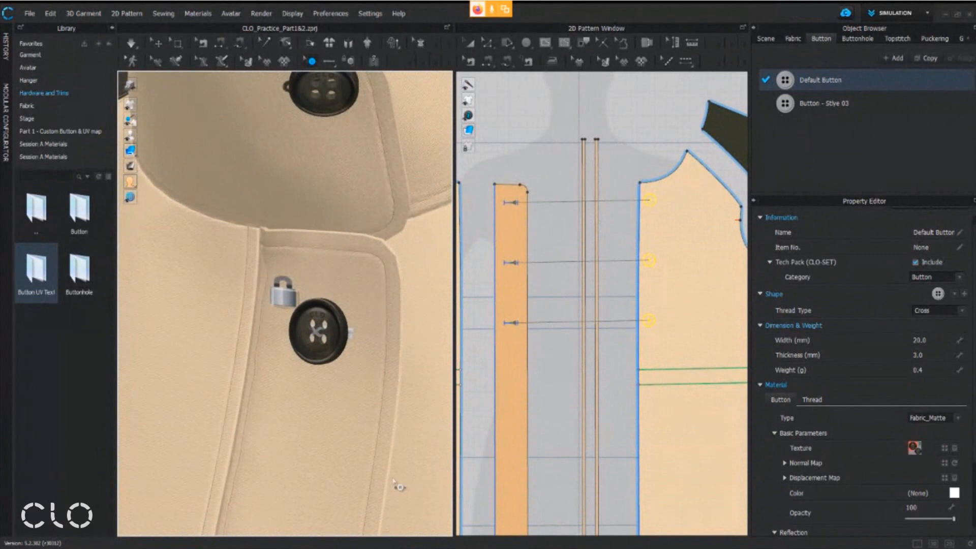
Switch to the workshop handout PDF and read page 9 on applying and refreshing the button UV map, then return to CLO
{"action": "mouse_move", "coordinate": [338, 548]}
{"action": "left_click", "coordinate": [356, 548]}
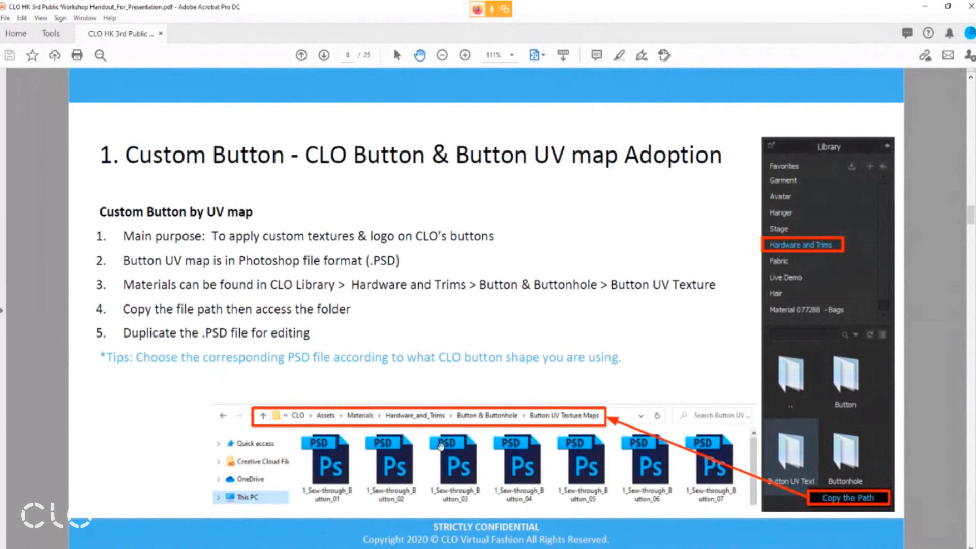
{"action": "scroll", "coordinate": [417, 420], "scroll_direction": "down", "scroll_amount": 1}
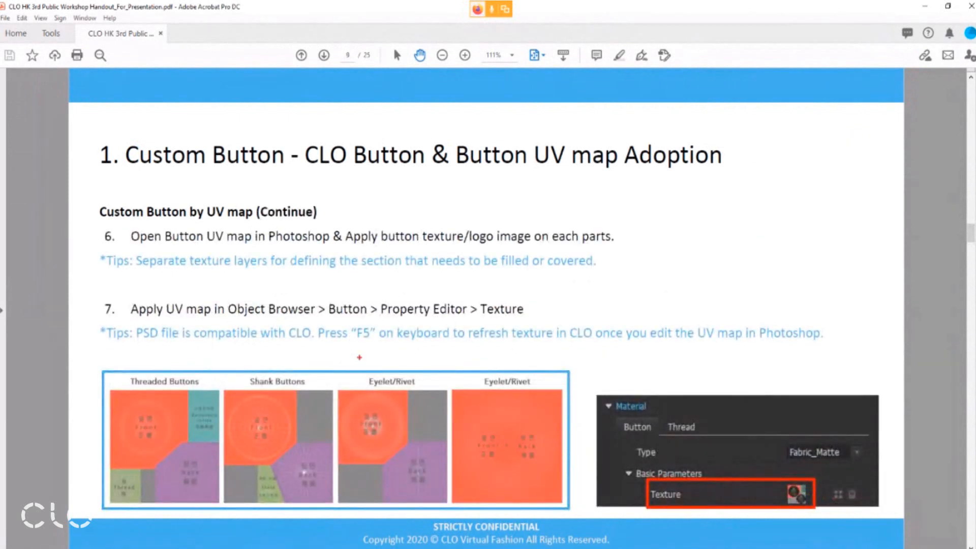
{"action": "mouse_move", "coordinate": [99, 351]}
{"action": "left_mouse_down"}
{"action": "mouse_move", "coordinate": [752, 350]}
{"action": "mouse_move", "coordinate": [828, 319]}
{"action": "left_mouse_up"}
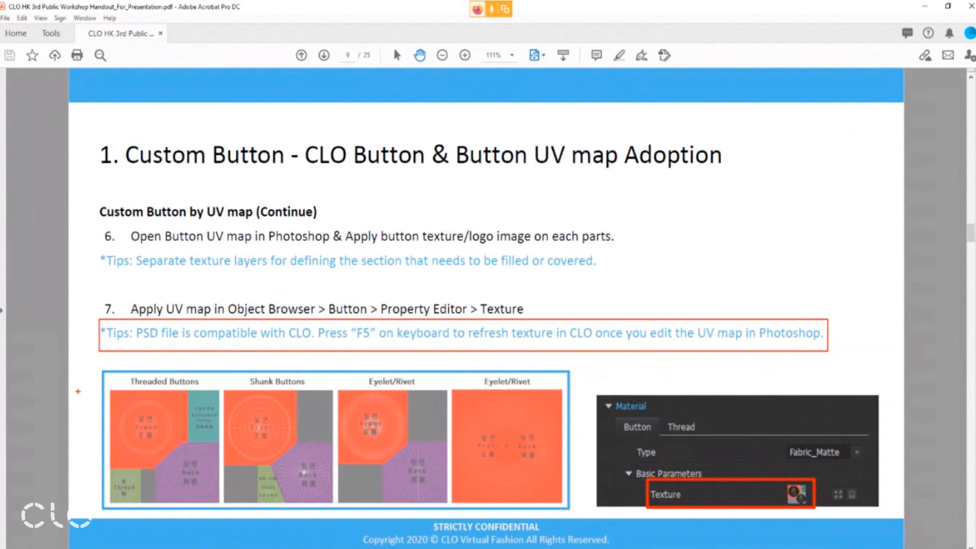
{"action": "left_click_drag", "start_coordinate": [74, 414], "coordinate": [100, 418]}
{"action": "key", "text": "Escape"}
{"action": "left_click", "coordinate": [925, 6]}
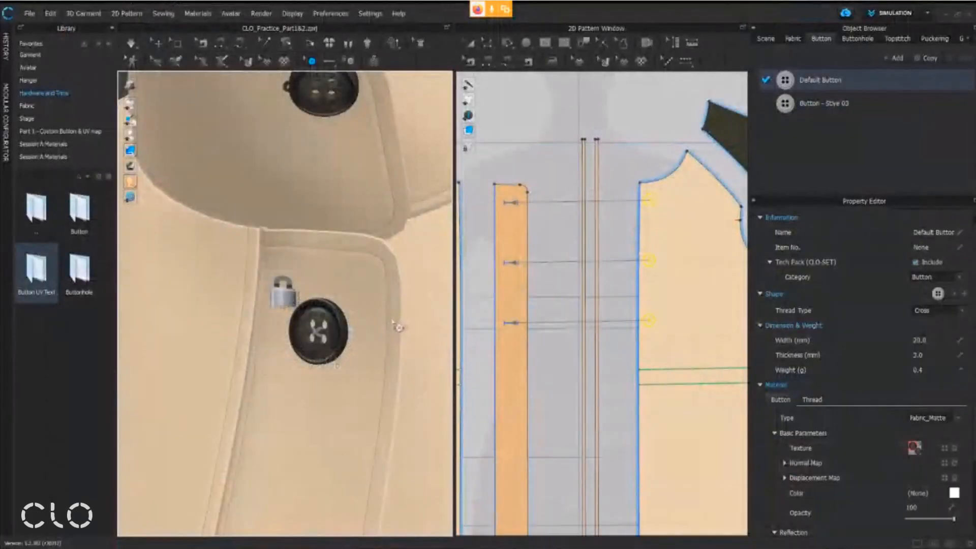
Turn off Use Same Material as Button for the Default Button's thread and remove the thread's texture
{"action": "scroll", "coordinate": [396, 330], "scroll_direction": "down", "scroll_amount": 5}
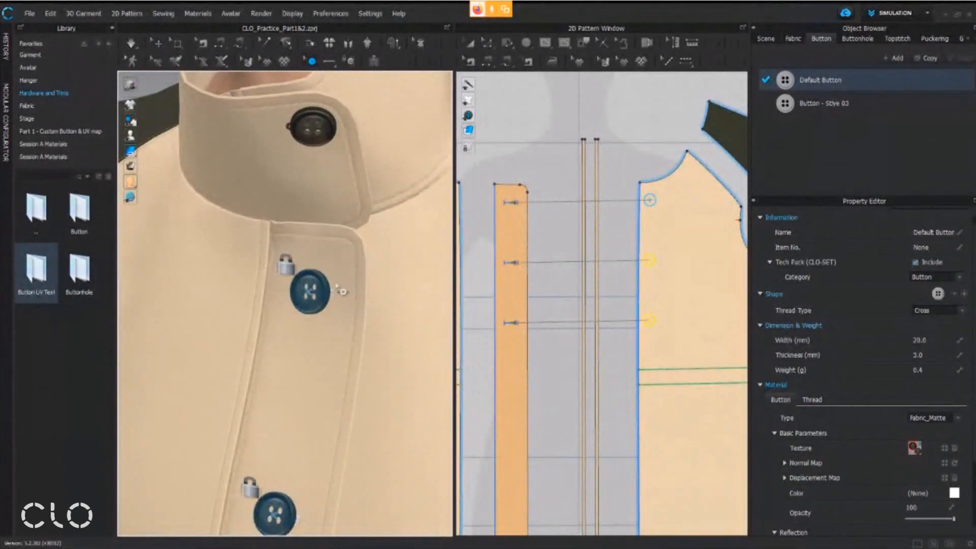
{"action": "scroll", "coordinate": [302, 327], "scroll_direction": "up", "scroll_amount": 5}
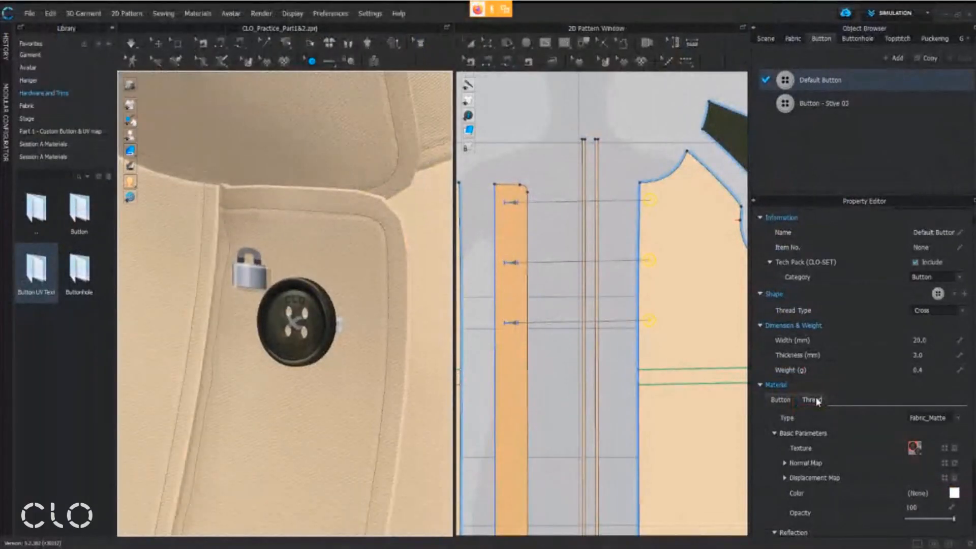
{"action": "left_click", "coordinate": [760, 386]}
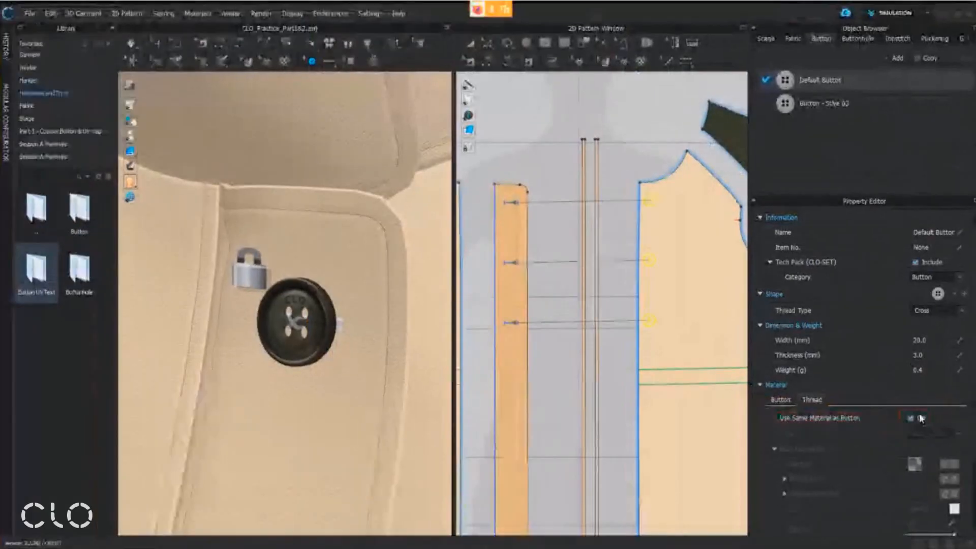
{"action": "left_click", "coordinate": [915, 418]}
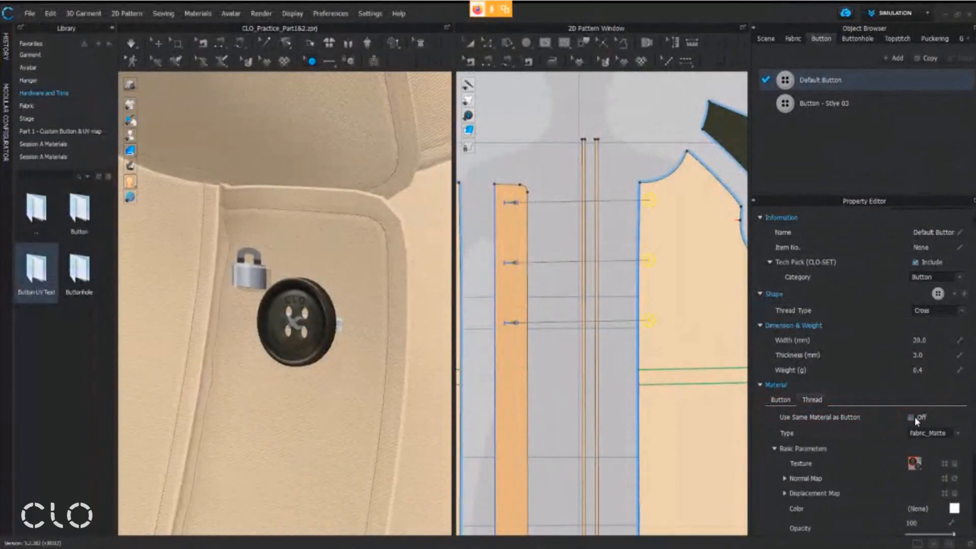
{"action": "left_click", "coordinate": [955, 464]}
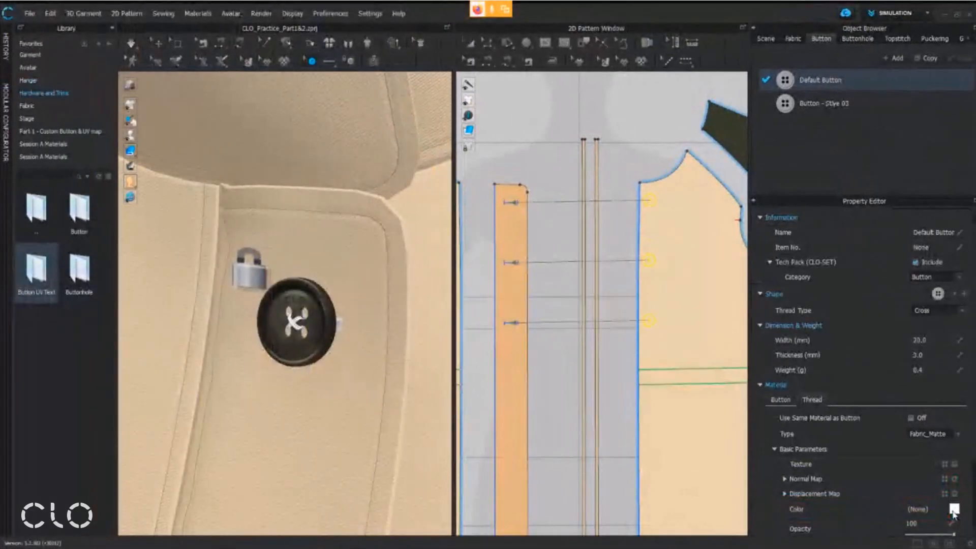
Set the thread color to the dark tone sampled from the button's face with the eyedropper, and check it on the garment
{"action": "left_click", "coordinate": [924, 480]}
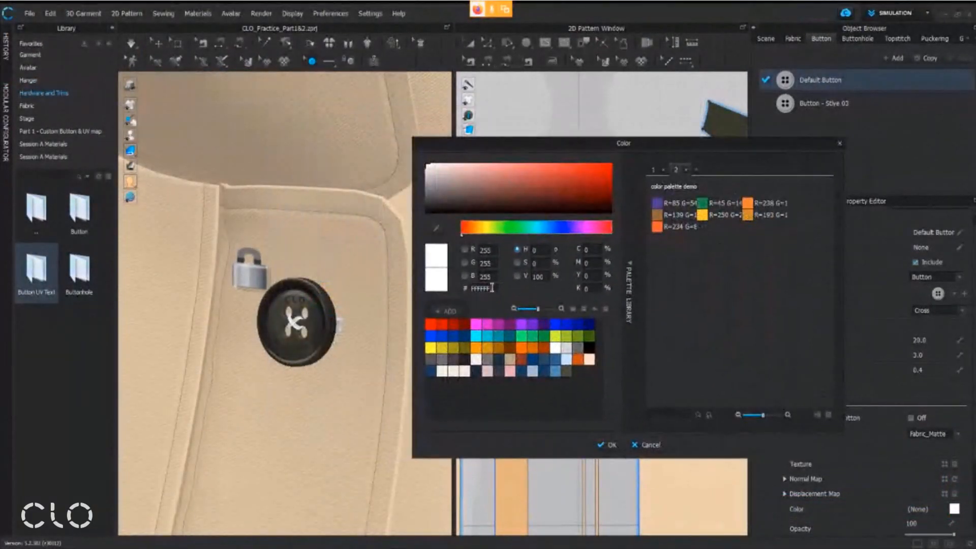
{"action": "left_click", "coordinate": [437, 230]}
{"action": "left_click", "coordinate": [304, 299]}
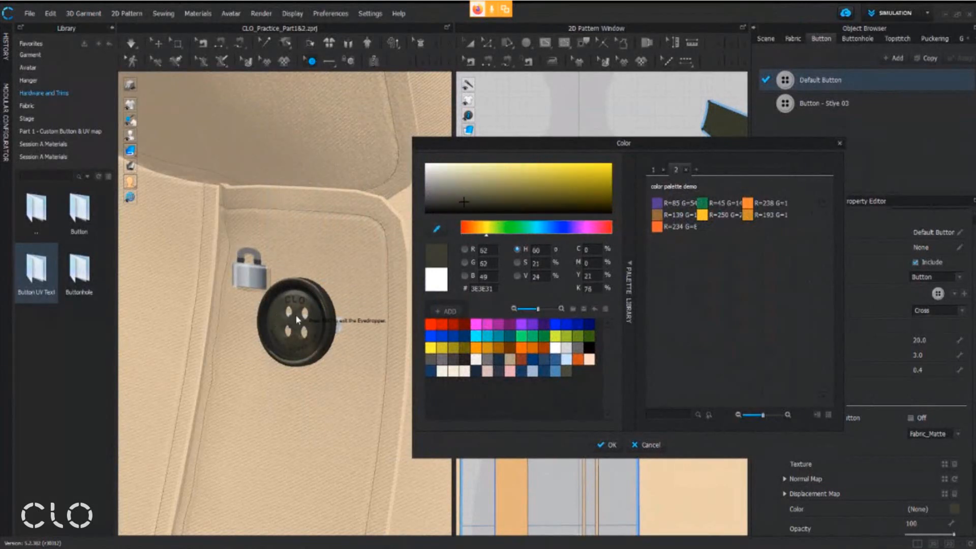
{"action": "key", "text": "Escape"}
{"action": "left_click", "coordinate": [613, 445]}
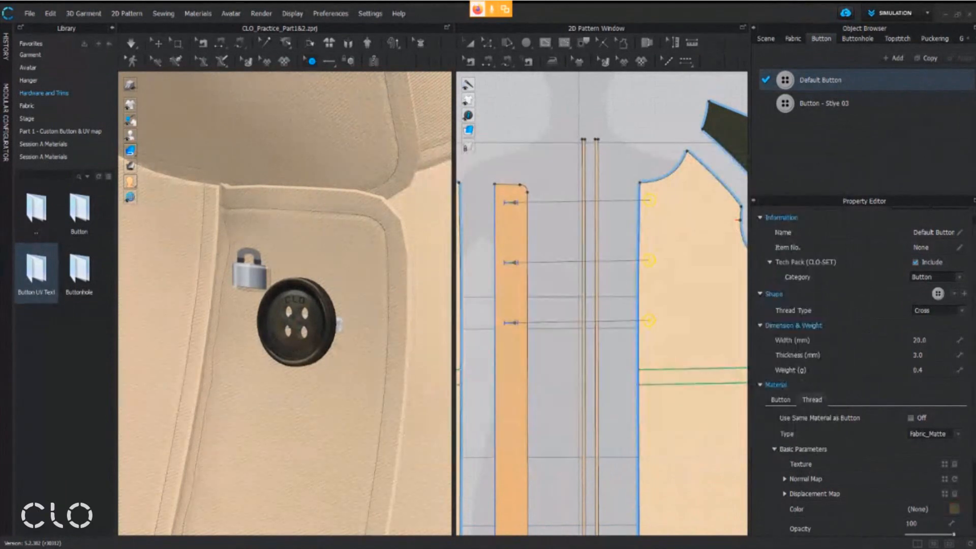
{"action": "right_click_drag", "start_coordinate": [359, 339], "coordinate": [364, 339]}
{"action": "scroll", "coordinate": [305, 327], "scroll_direction": "up", "scroll_amount": 3}
{"action": "scroll", "coordinate": [332, 337], "scroll_direction": "down", "scroll_amount": 3}
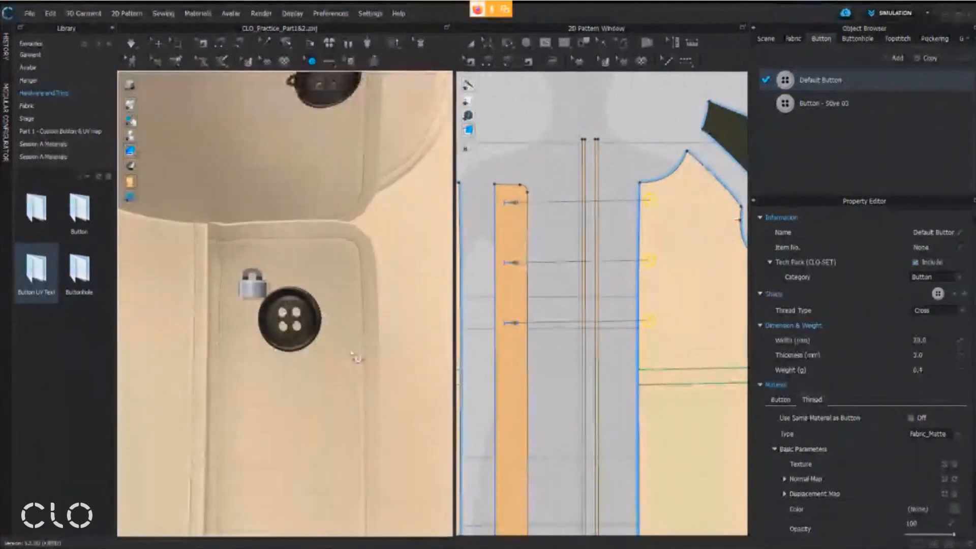
Examine the coat's custom buttons and their matched thread from several angles and distances in the 3D garment view
{"action": "middle_click_drag", "start_coordinate": [357, 357], "coordinate": [363, 401]}
{"action": "right_click_drag", "start_coordinate": [346, 389], "coordinate": [332, 370]}
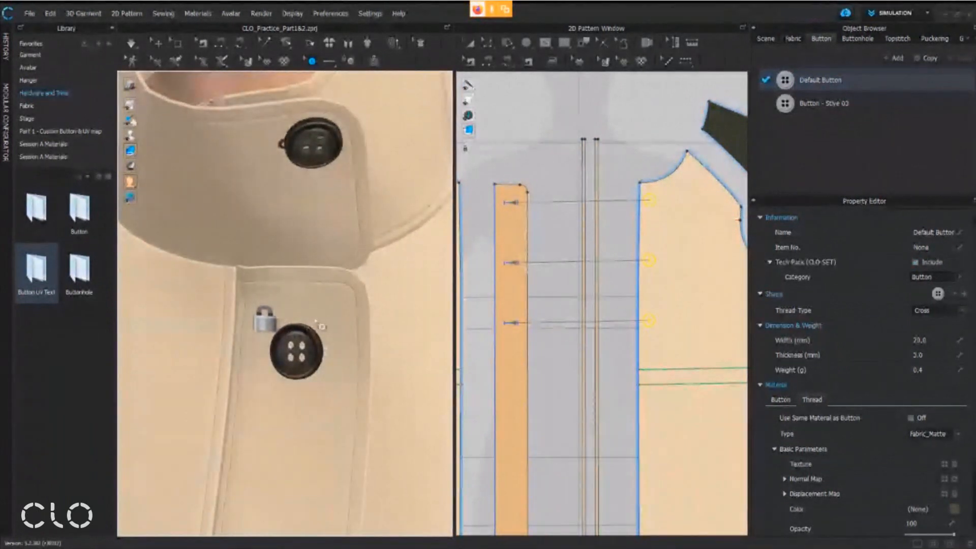
{"action": "middle_click_drag", "start_coordinate": [291, 358], "coordinate": [304, 405]}
{"action": "right_click_drag", "start_coordinate": [335, 361], "coordinate": [331, 362]}
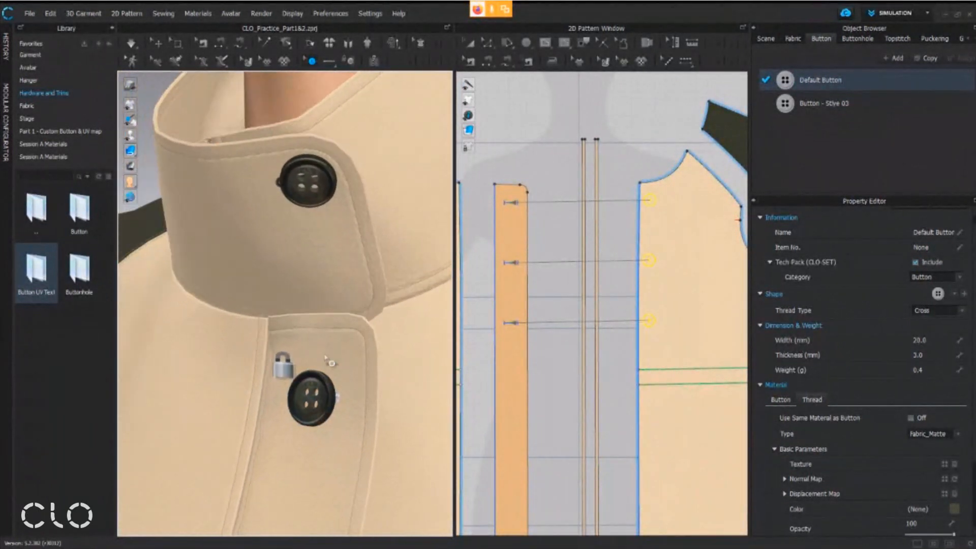
{"action": "middle_click_drag", "start_coordinate": [337, 324], "coordinate": [339, 348]}
{"action": "right_click_drag", "start_coordinate": [338, 348], "coordinate": [356, 330]}
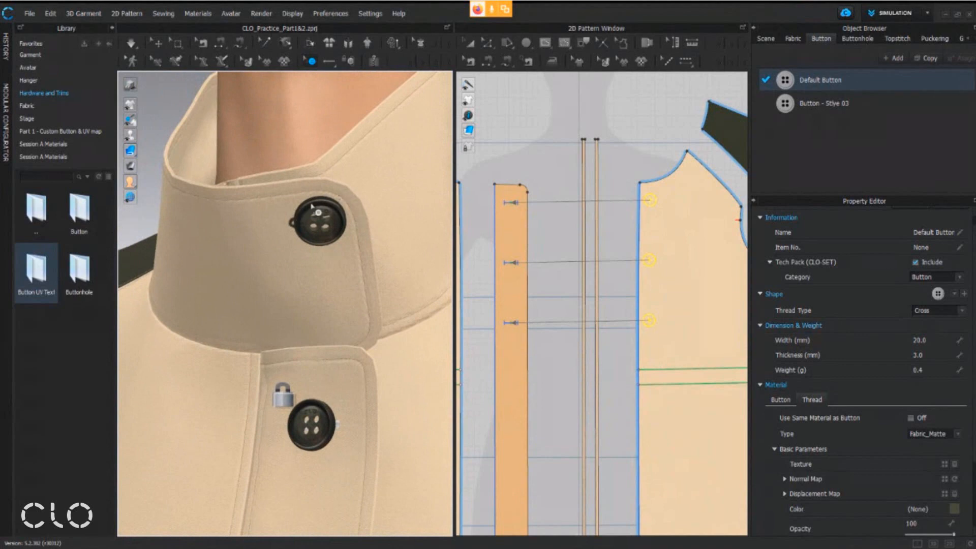
{"action": "middle_click_drag", "start_coordinate": [333, 235], "coordinate": [351, 254]}
{"action": "right_click_drag", "start_coordinate": [352, 254], "coordinate": [364, 232]}
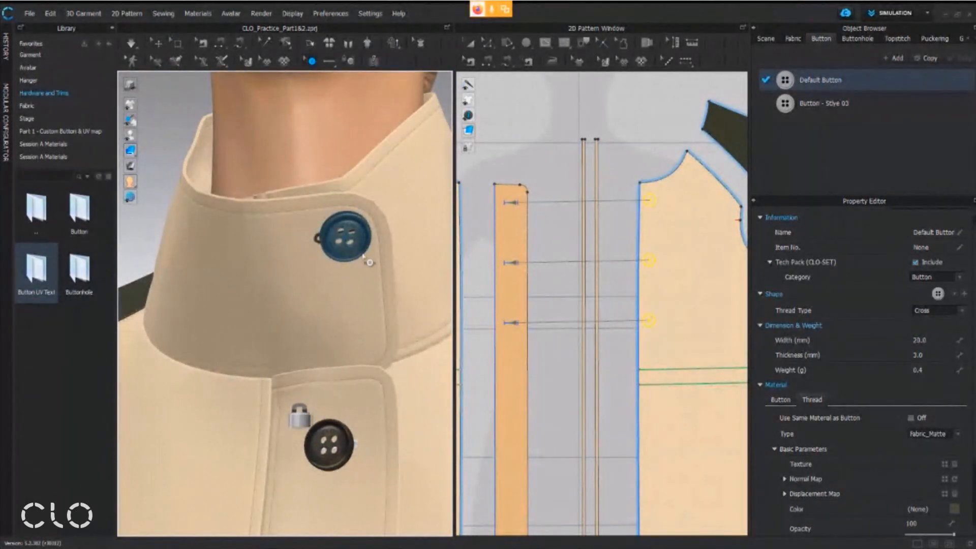
{"action": "middle_click_drag", "start_coordinate": [387, 260], "coordinate": [379, 251]}
{"action": "middle_click_drag", "start_coordinate": [373, 332], "coordinate": [349, 191]}
{"action": "right_click_drag", "start_coordinate": [331, 272], "coordinate": [342, 271]}
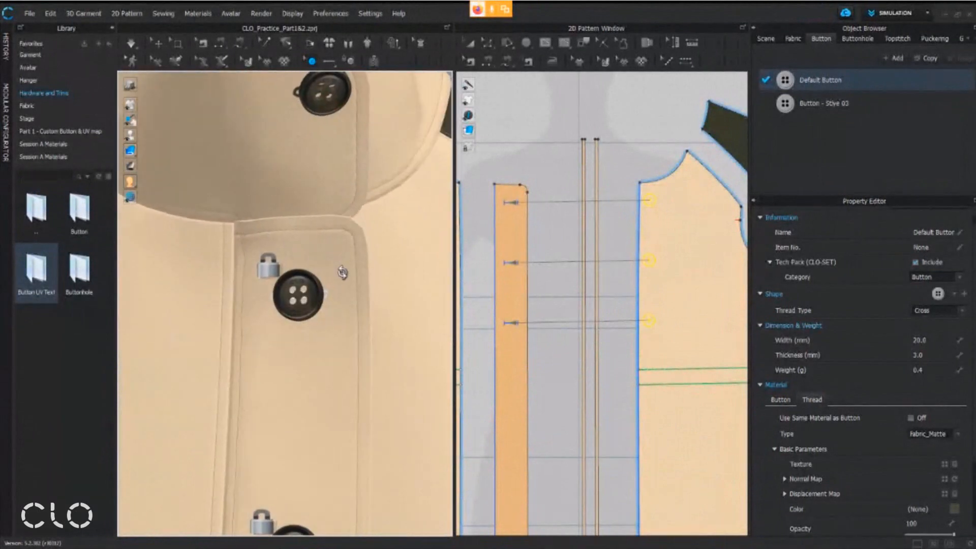
{"action": "scroll", "coordinate": [335, 299], "scroll_direction": "up", "scroll_amount": 3}
{"action": "scroll", "coordinate": [333, 281], "scroll_direction": "down", "scroll_amount": 1}
{"action": "middle_click_drag", "start_coordinate": [333, 281], "coordinate": [333, 391]}
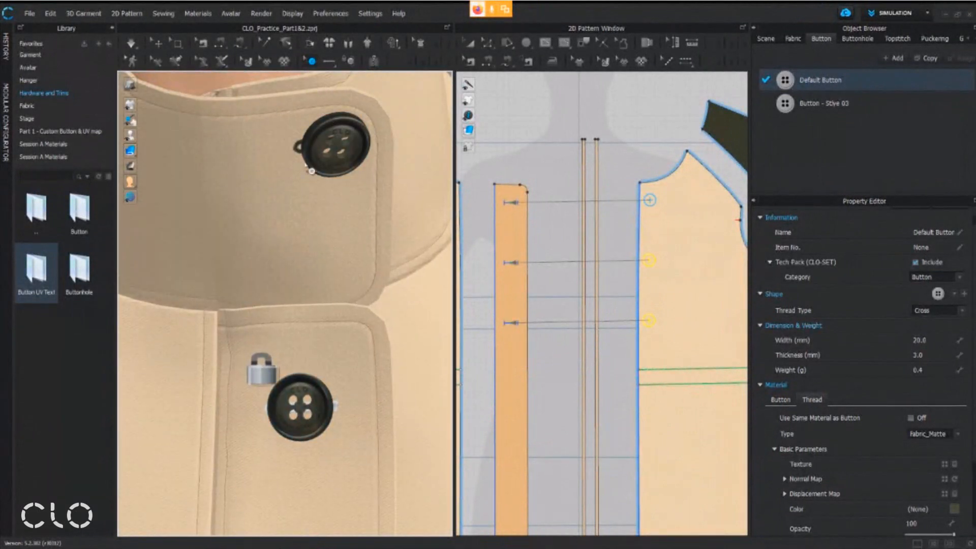
{"action": "middle_click_drag", "start_coordinate": [327, 247], "coordinate": [334, 219]}
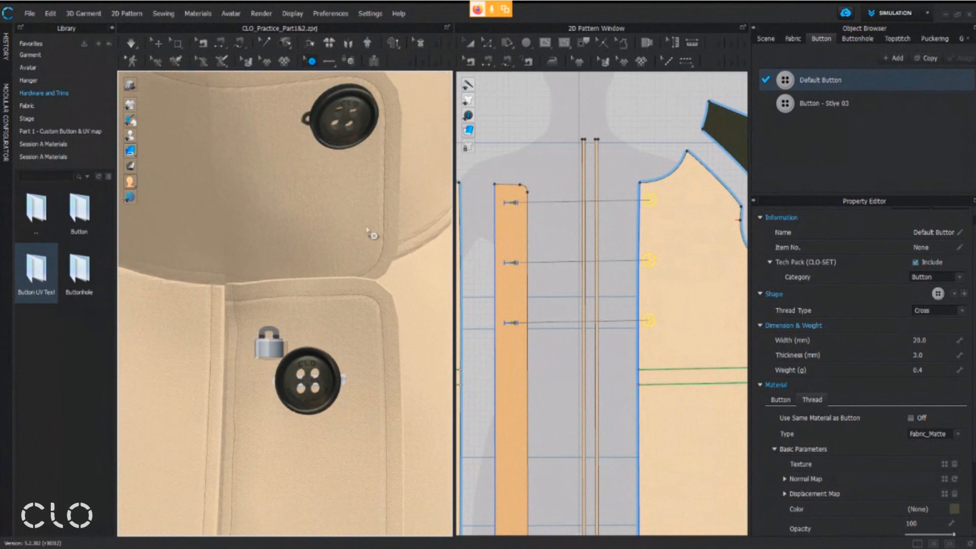
{"action": "middle_click_drag", "start_coordinate": [514, 224], "coordinate": [533, 241]}
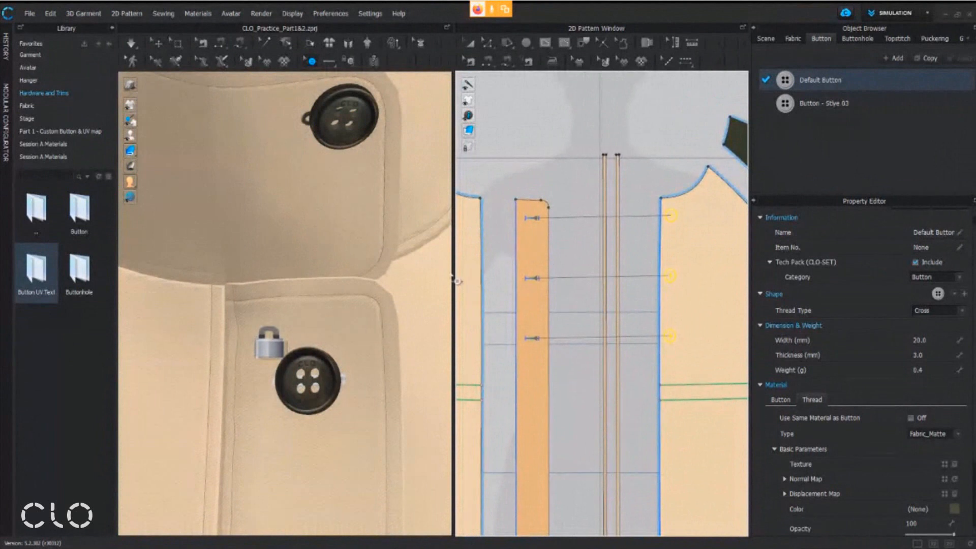
{"action": "middle_click_drag", "start_coordinate": [388, 346], "coordinate": [387, 384]}
{"action": "scroll", "coordinate": [387, 385], "scroll_direction": "down", "scroll_amount": 1}
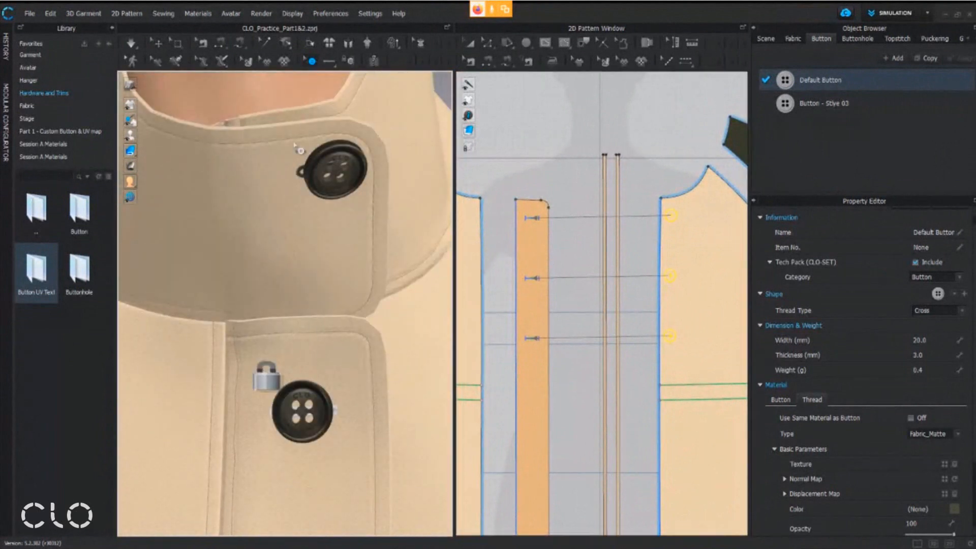
{"action": "scroll", "coordinate": [318, 395], "scroll_direction": "down", "scroll_amount": 3}
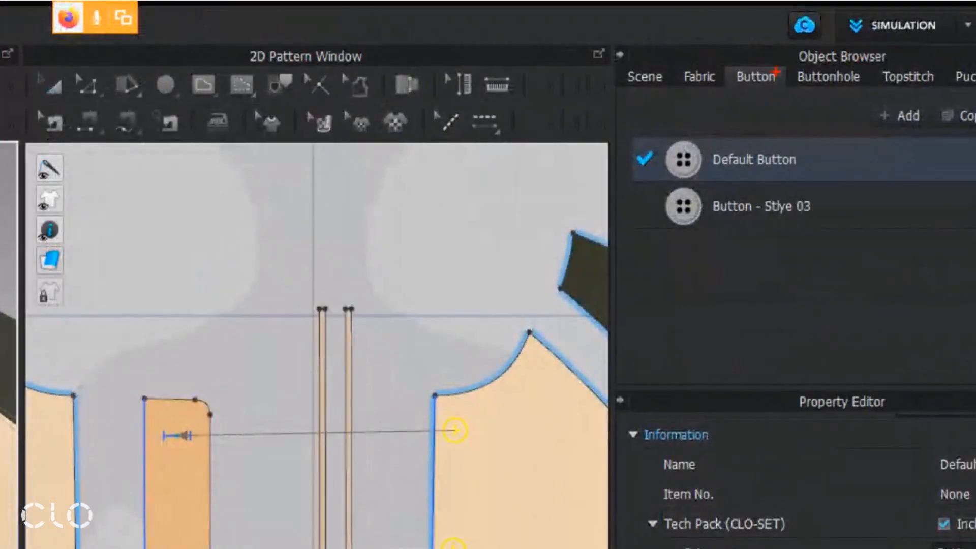
Set the Default Buttonhole's color to the dark olive palette swatch #494A3B and check it on the coat
{"action": "left_click_drag", "start_coordinate": [795, 64], "coordinate": [868, 99]}
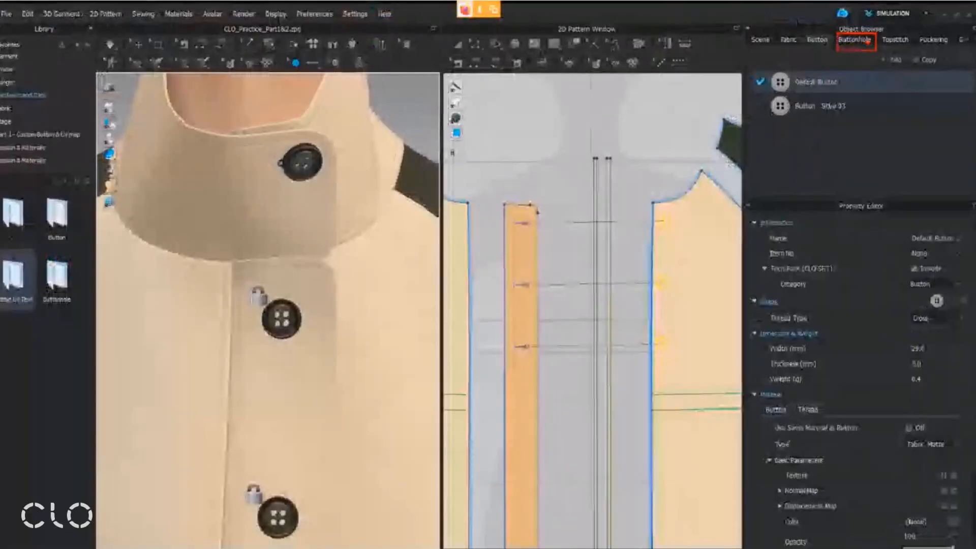
{"action": "key", "text": "Escape"}
{"action": "left_click", "coordinate": [854, 79]}
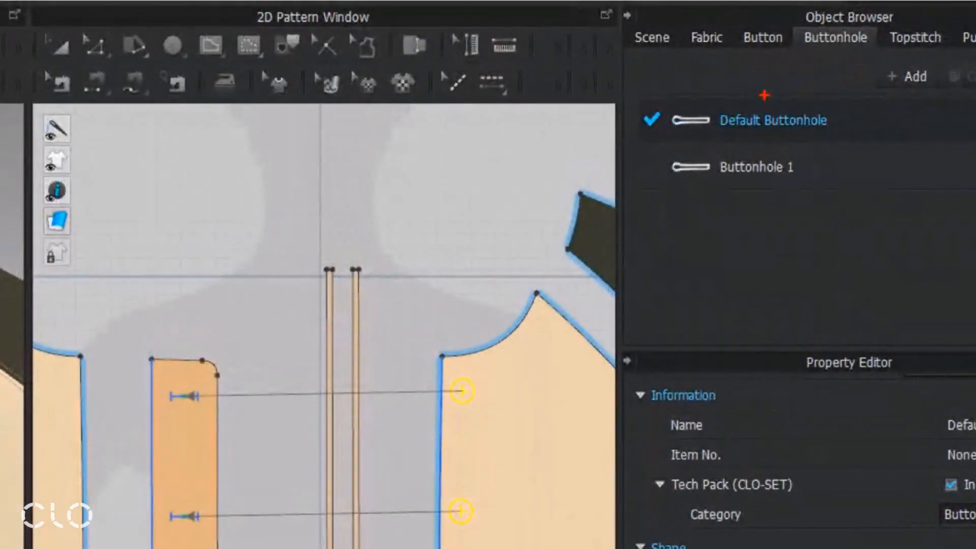
{"action": "left_click_drag", "start_coordinate": [634, 73], "coordinate": [900, 153]}
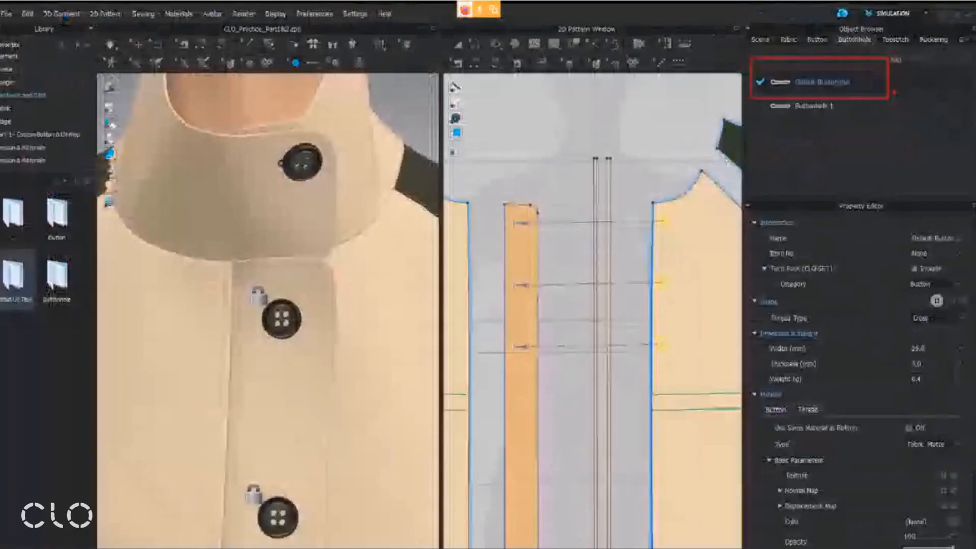
{"action": "key", "text": "Escape"}
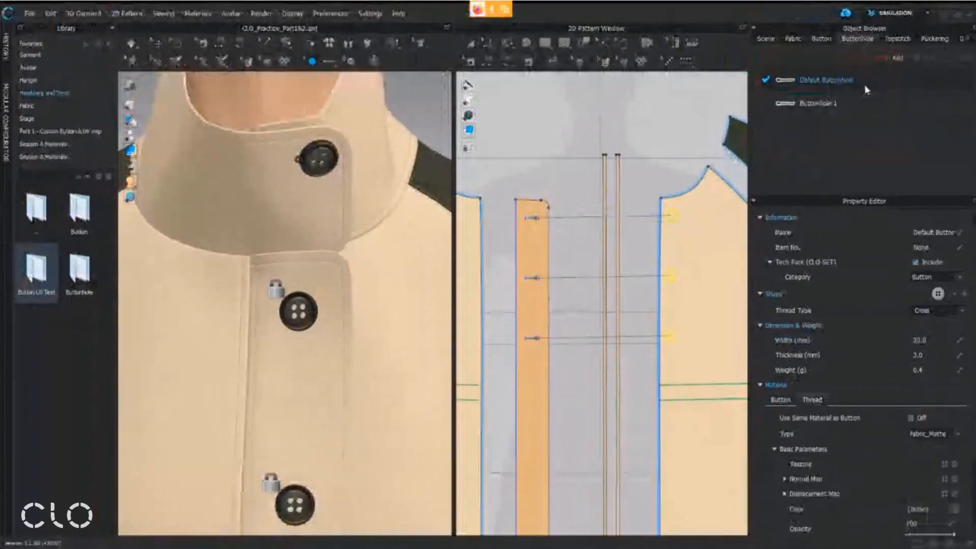
{"action": "left_click", "coordinate": [849, 129]}
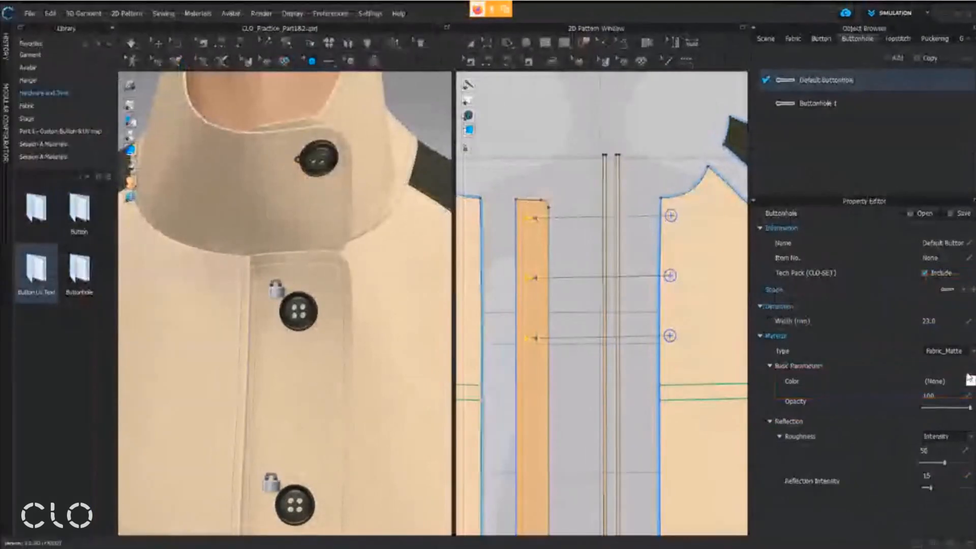
{"action": "left_click", "coordinate": [970, 381]}
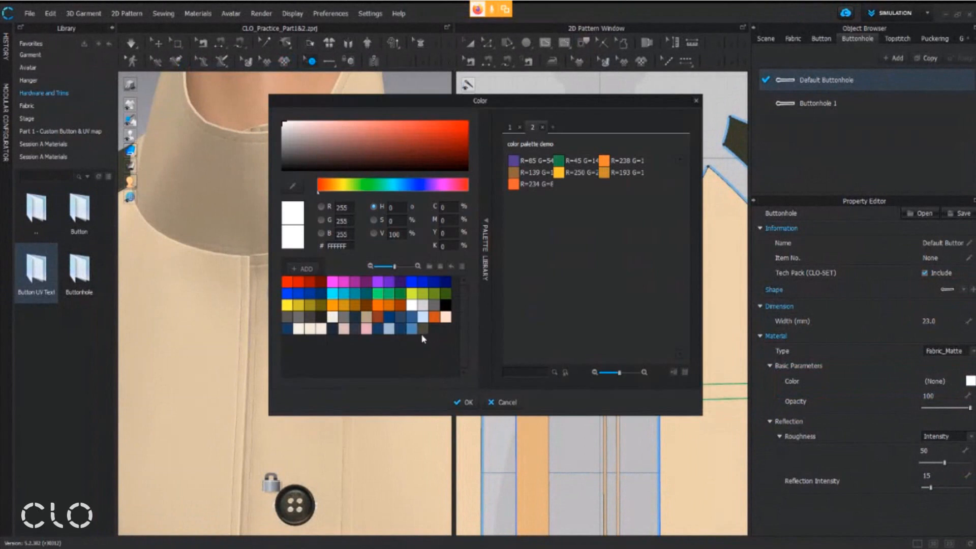
{"action": "left_click", "coordinate": [293, 187]}
{"action": "left_click", "coordinate": [301, 495]}
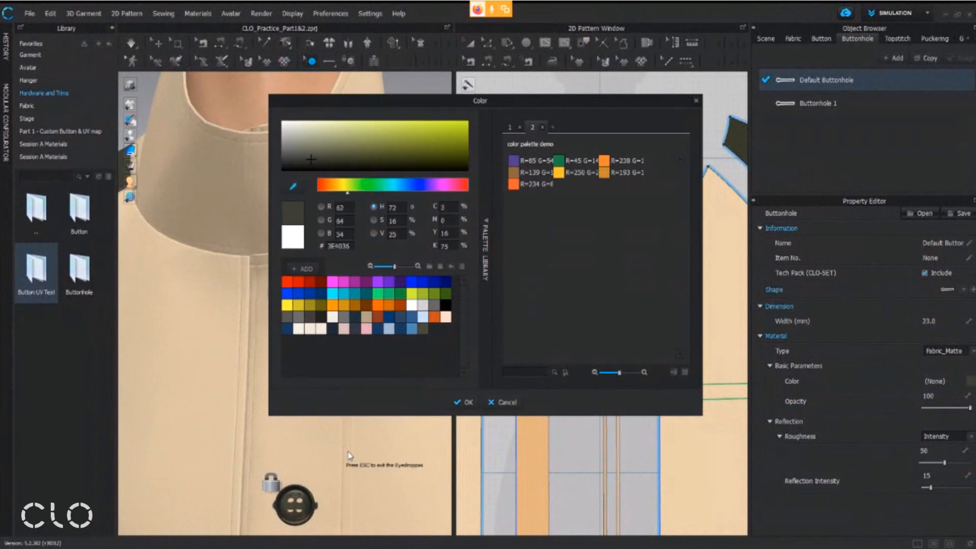
{"action": "left_click", "coordinate": [421, 329]}
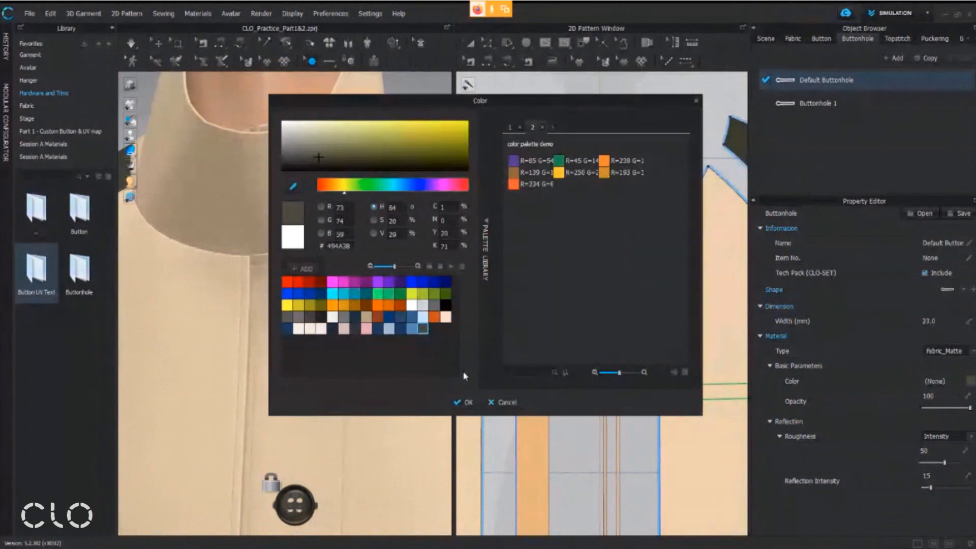
{"action": "left_click", "coordinate": [467, 403]}
{"action": "middle_click_drag", "start_coordinate": [313, 238], "coordinate": [324, 215]}
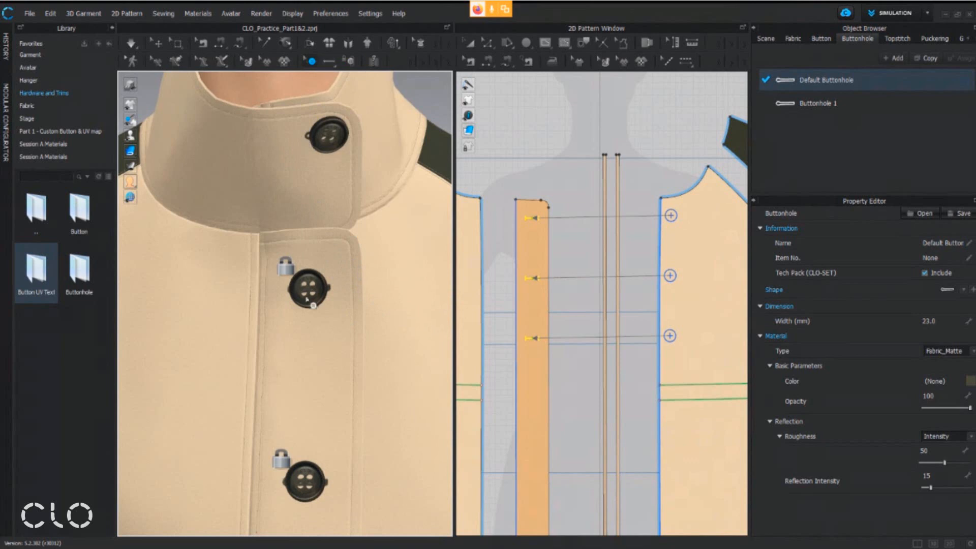
{"action": "middle_click_drag", "start_coordinate": [317, 179], "coordinate": [318, 99]}
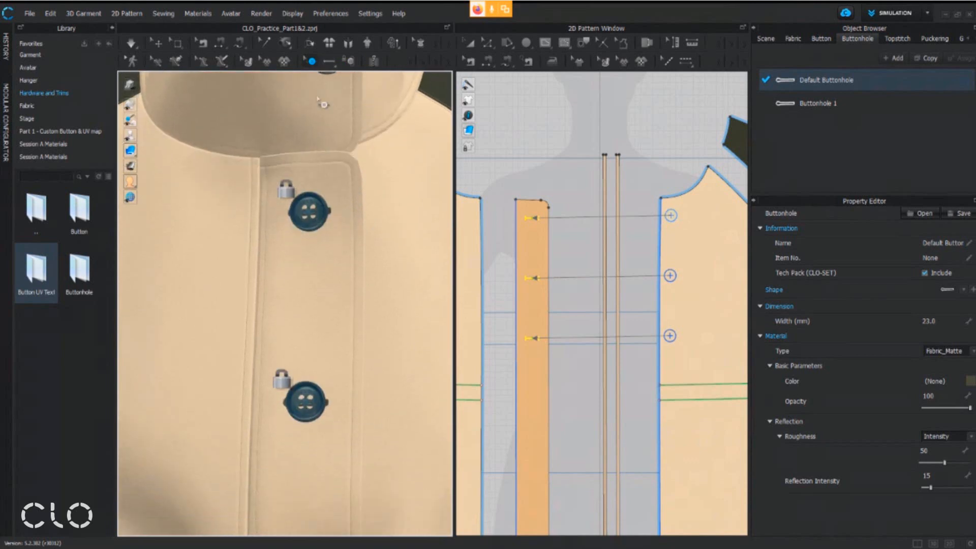
Select the three buttonholes on the front placket pattern with Select/Move Button and set their Bind Position to 74
{"action": "left_click", "coordinate": [311, 61]}
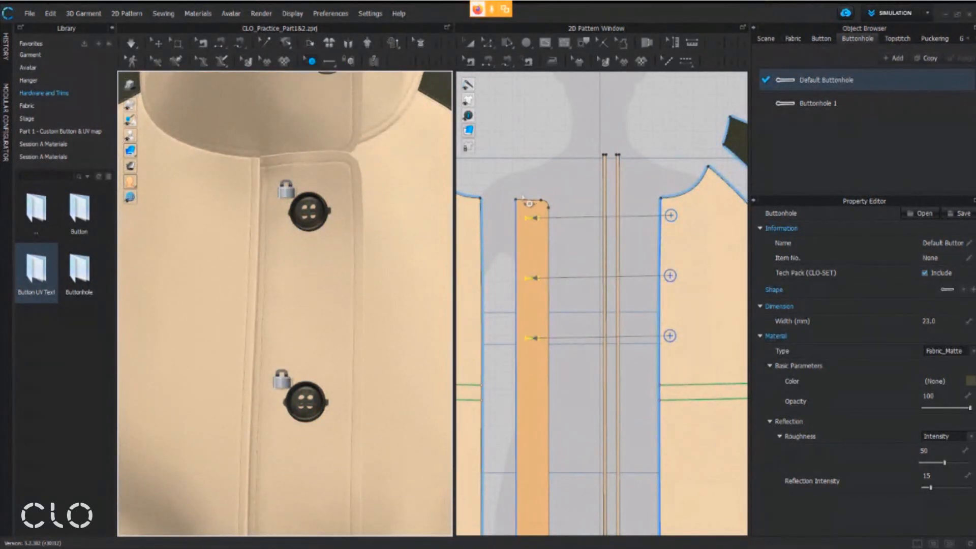
{"action": "left_click_drag", "start_coordinate": [506, 180], "coordinate": [569, 360]}
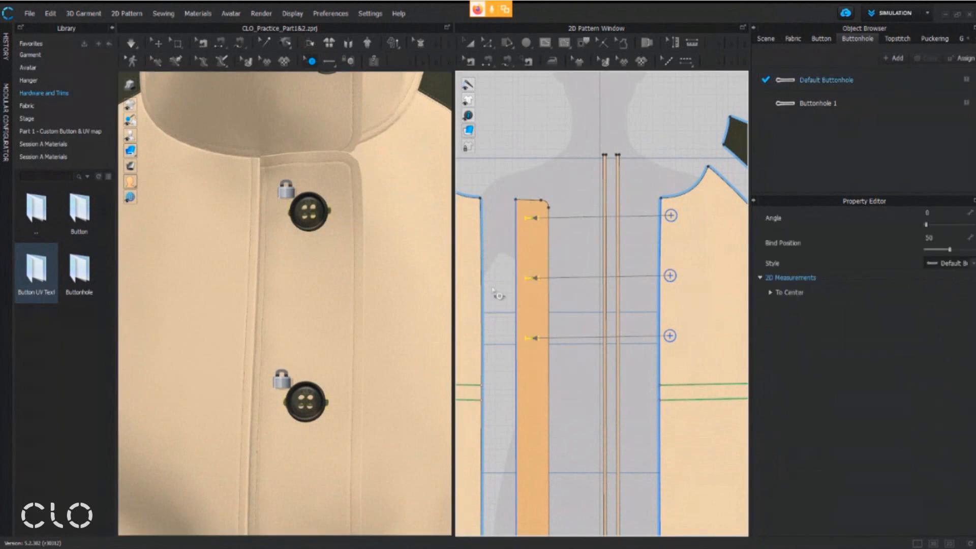
{"action": "scroll", "coordinate": [570, 288], "scroll_direction": "up", "scroll_amount": 3}
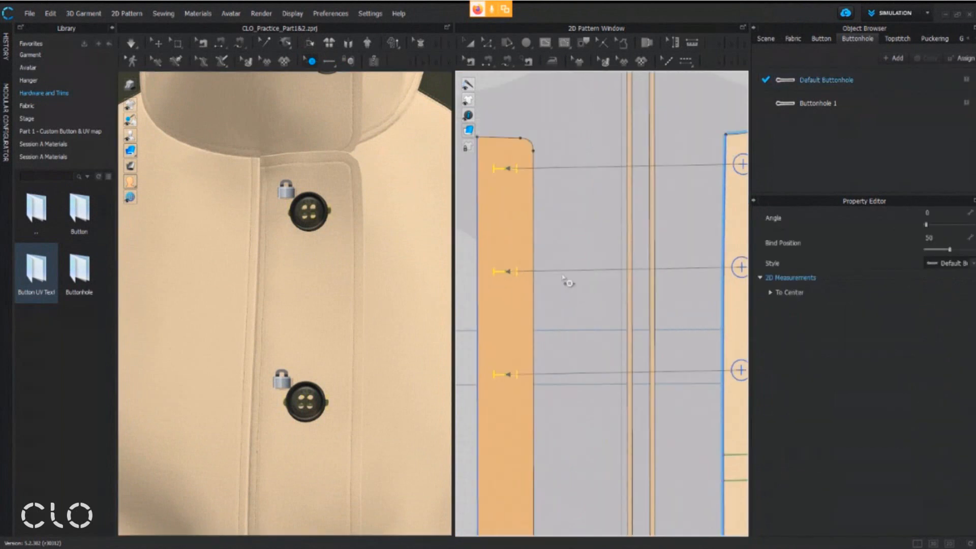
{"action": "middle_click_drag", "start_coordinate": [534, 242], "coordinate": [608, 270]}
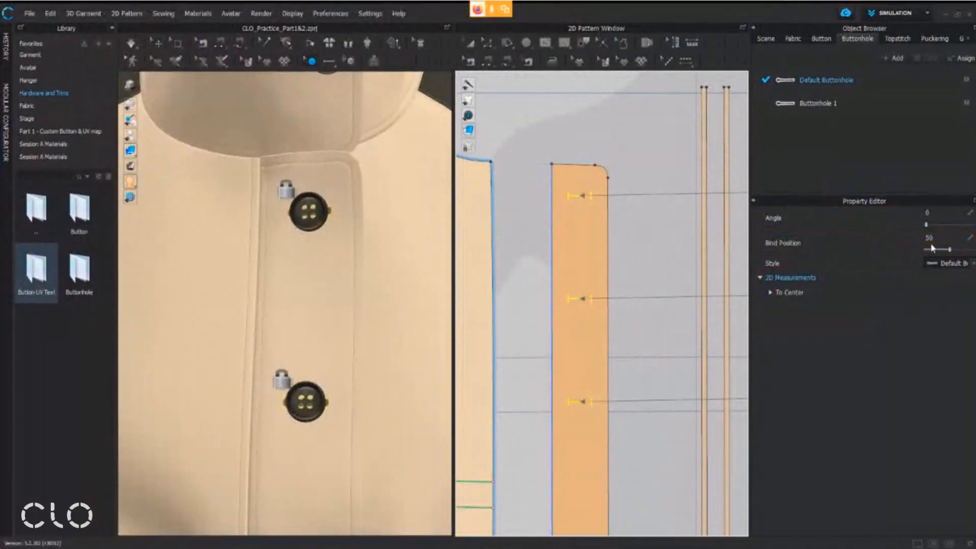
{"action": "left_click_drag", "start_coordinate": [948, 251], "coordinate": [961, 273]}
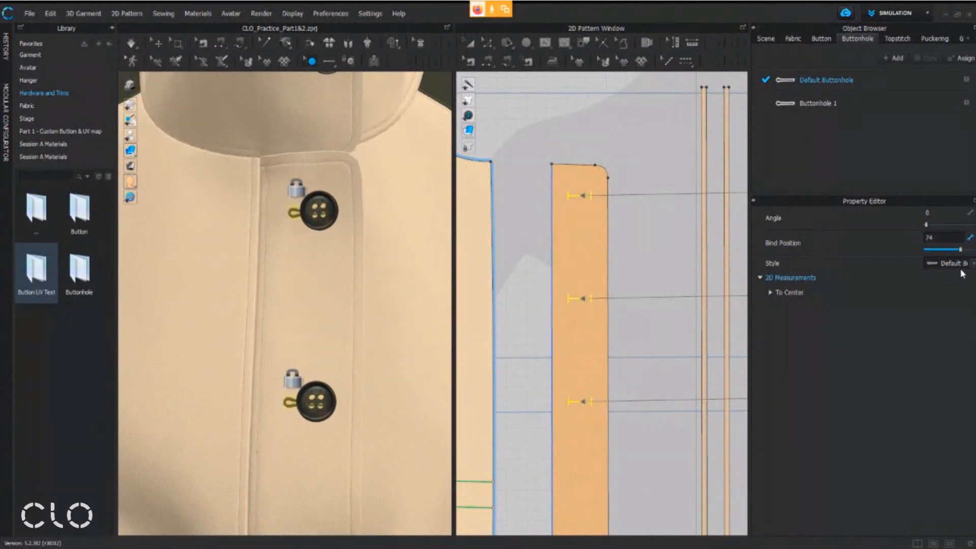
Set the Bind Position of the placket's selected buttonholes to 60 and check how the buttons sit in them
{"action": "scroll", "coordinate": [574, 177], "scroll_direction": "up", "scroll_amount": 2}
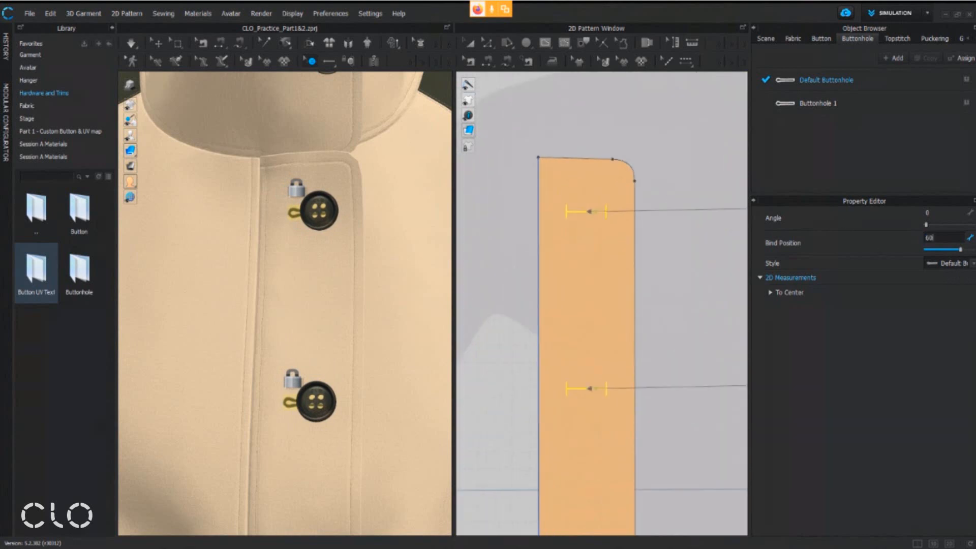
{"action": "key", "text": "Return"}
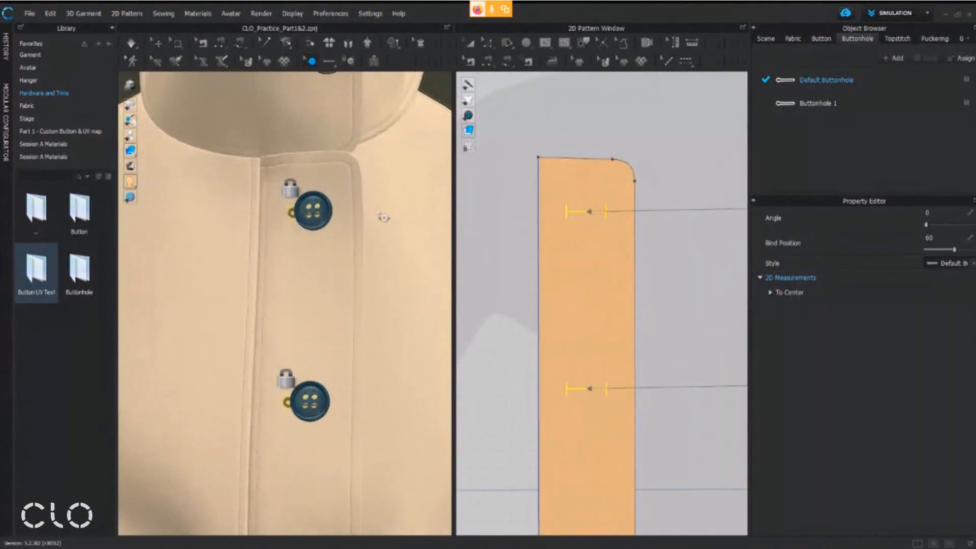
{"action": "scroll", "coordinate": [383, 216], "scroll_direction": "up", "scroll_amount": 3}
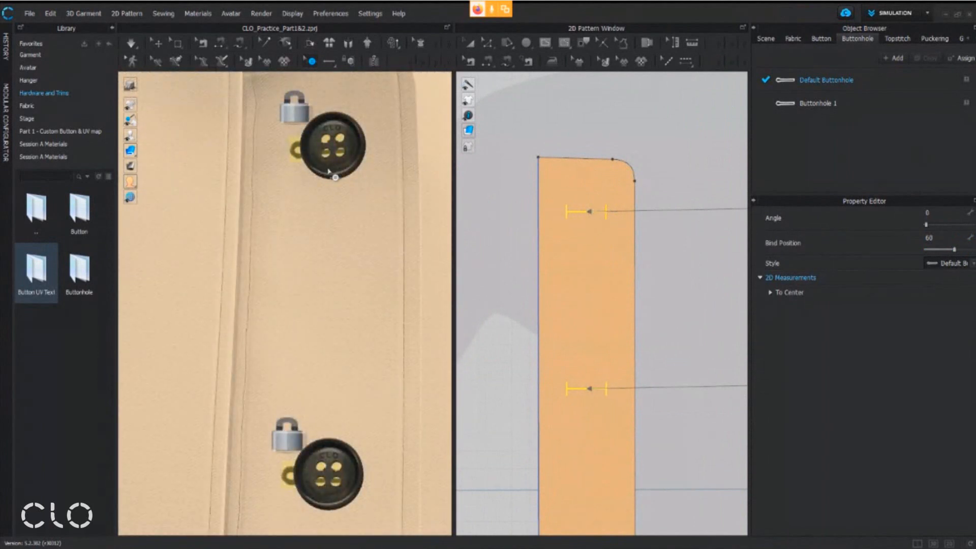
{"action": "middle_click_drag", "start_coordinate": [333, 173], "coordinate": [319, 299]}
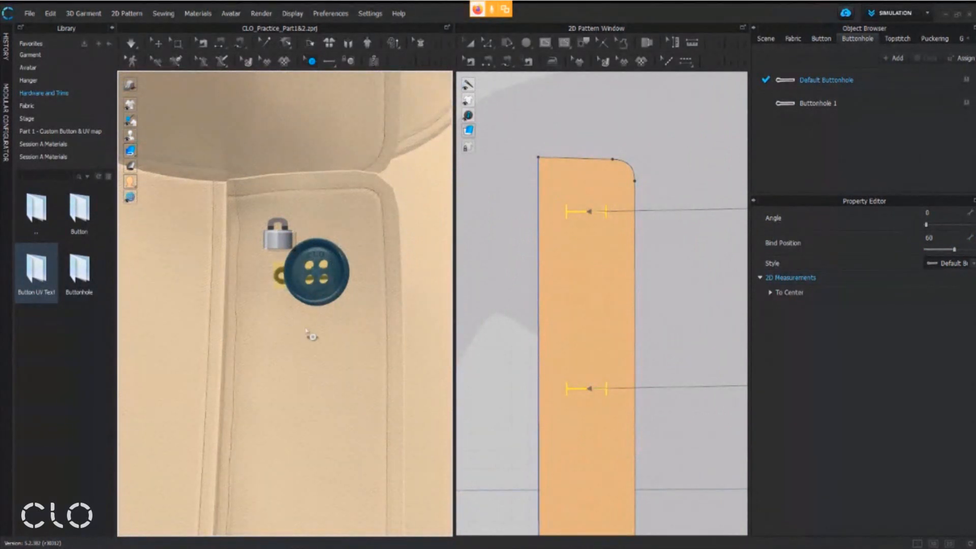
{"action": "scroll", "coordinate": [602, 213], "scroll_direction": "up", "scroll_amount": 10}
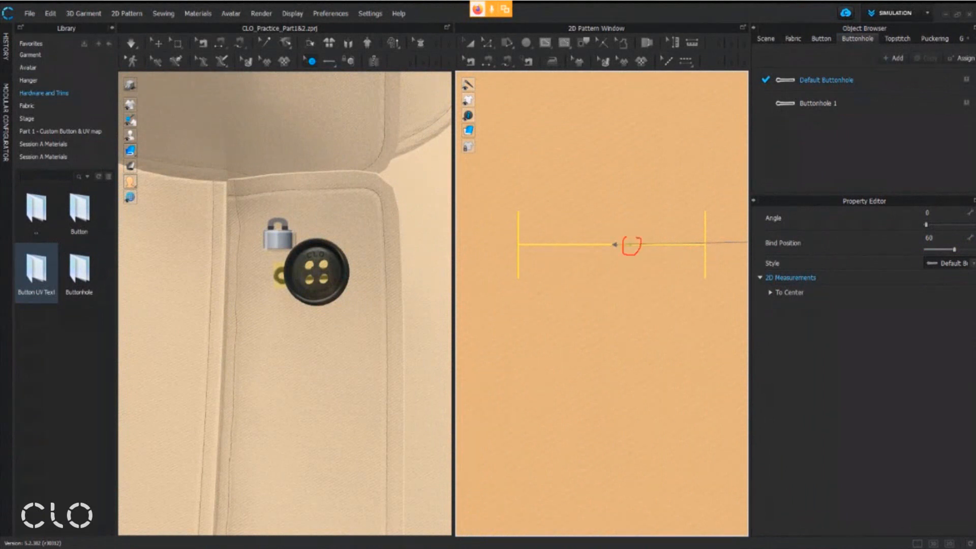
{"action": "left_click_drag", "start_coordinate": [633, 231], "coordinate": [667, 162]}
{"action": "scroll", "coordinate": [641, 261], "scroll_direction": "down", "scroll_amount": 5}
{"action": "scroll", "coordinate": [213, 246], "scroll_direction": "down", "scroll_amount": 3}
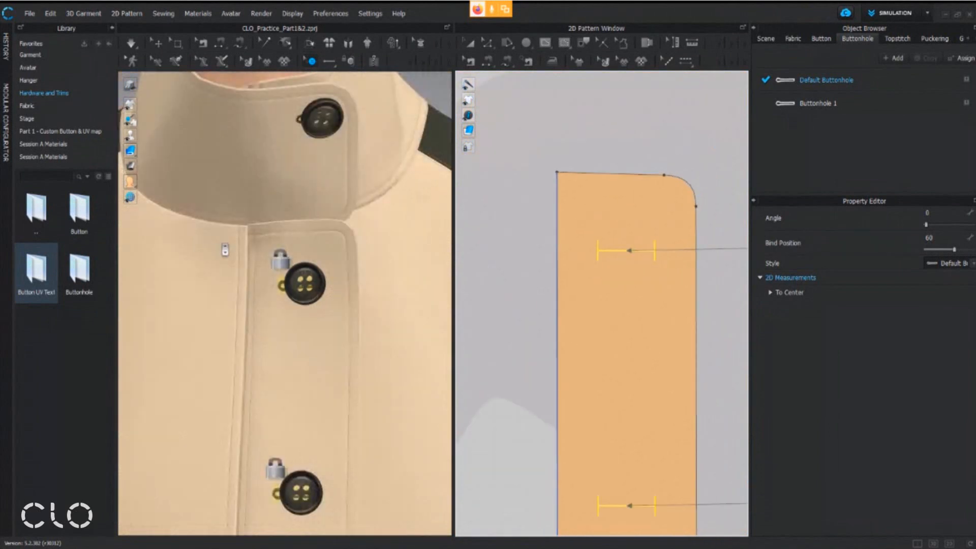
Review the button placement along the coat's front and run the simulation on the garment
{"action": "scroll", "coordinate": [315, 274], "scroll_direction": "down", "scroll_amount": 2}
{"action": "scroll", "coordinate": [333, 233], "scroll_direction": "down", "scroll_amount": 2}
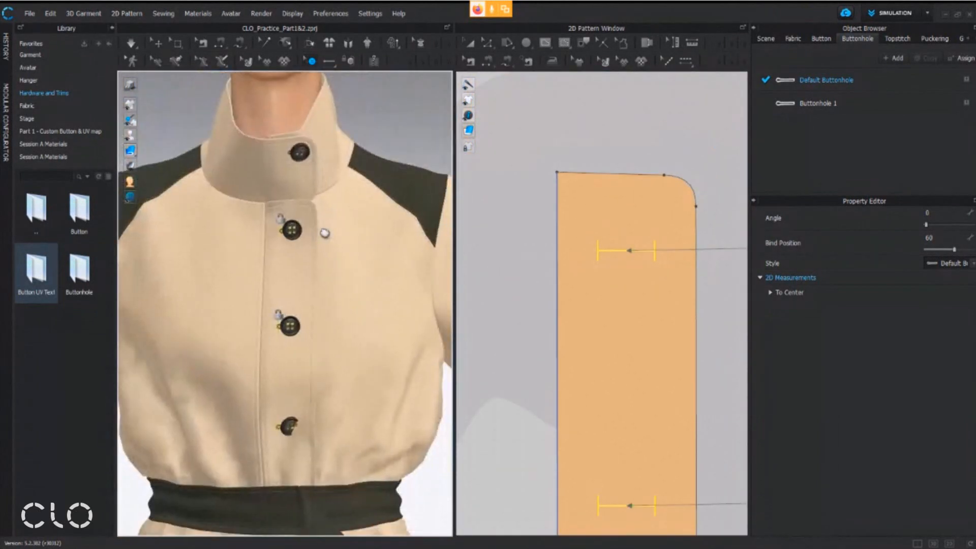
{"action": "scroll", "coordinate": [562, 327], "scroll_direction": "down", "scroll_amount": 3}
{"action": "scroll", "coordinate": [609, 383], "scroll_direction": "down", "scroll_amount": 1}
{"action": "middle_click_drag", "start_coordinate": [609, 383], "coordinate": [572, 243]}
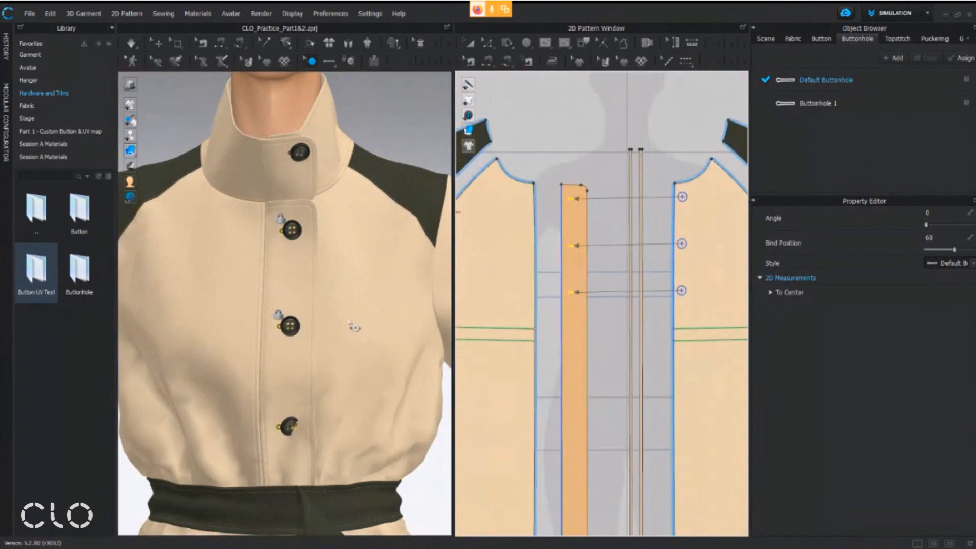
{"action": "right_click_drag", "start_coordinate": [388, 304], "coordinate": [366, 305]}
{"action": "middle_click_drag", "start_coordinate": [366, 305], "coordinate": [380, 275]}
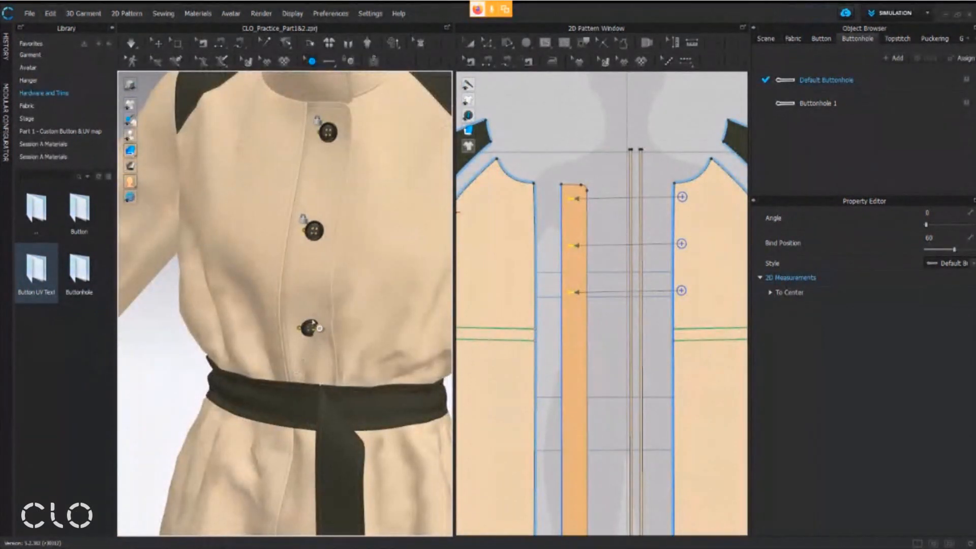
{"action": "middle_click_drag", "start_coordinate": [331, 322], "coordinate": [331, 347]}
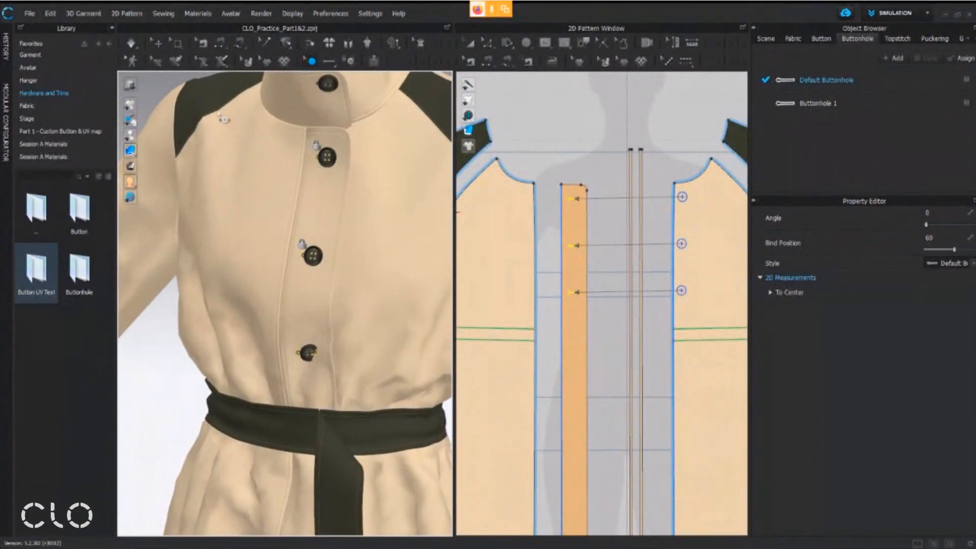
{"action": "left_click", "coordinate": [131, 45]}
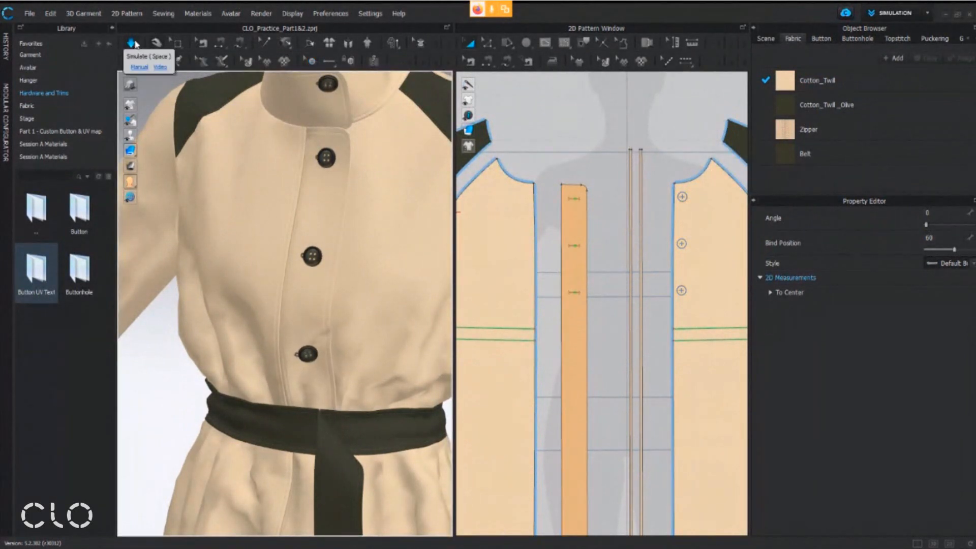
Stop the simulation and check the buttons along the coat's front with the Select/Move Button tool
{"action": "left_click", "coordinate": [135, 46]}
{"action": "left_click", "coordinate": [311, 61]}
{"action": "scroll", "coordinate": [316, 217], "scroll_direction": "down", "scroll_amount": 1}
{"action": "middle_click_drag", "start_coordinate": [331, 241], "coordinate": [333, 313]}
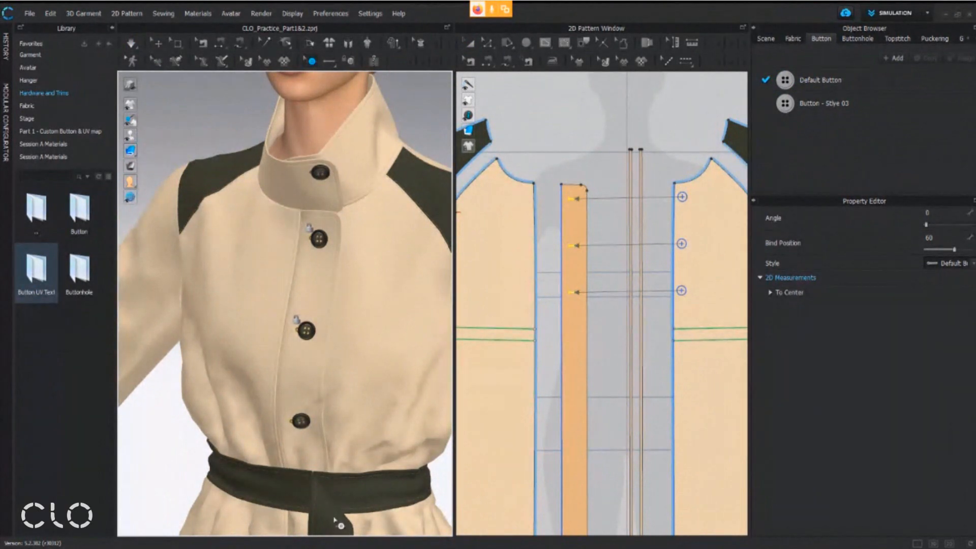
Switch to the workshop handout in Adobe Acrobat and read the Ring & Buckle section through the D Ring instructions
{"action": "mouse_move", "coordinate": [392, 546]}
{"action": "left_click", "coordinate": [392, 516]}
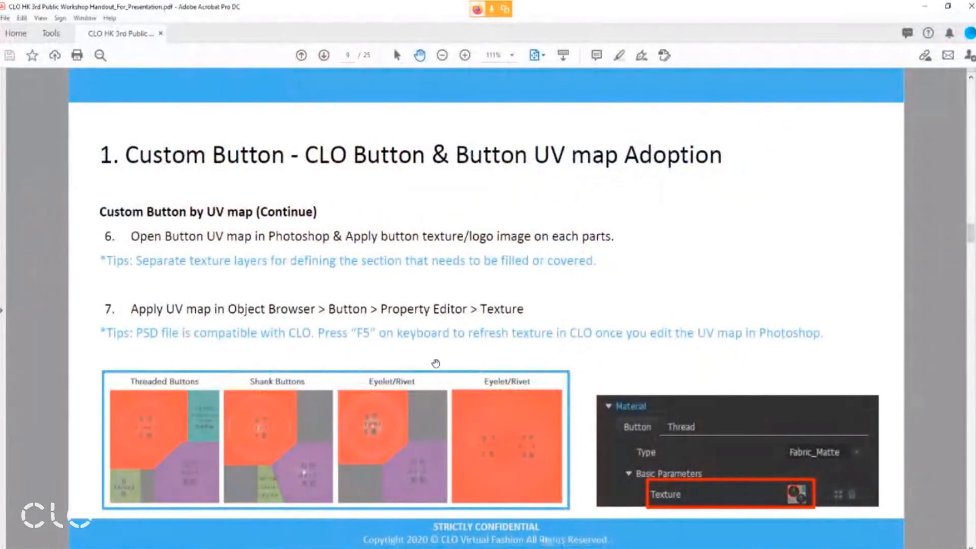
{"action": "scroll", "coordinate": [435, 364], "scroll_direction": "down", "scroll_amount": 1}
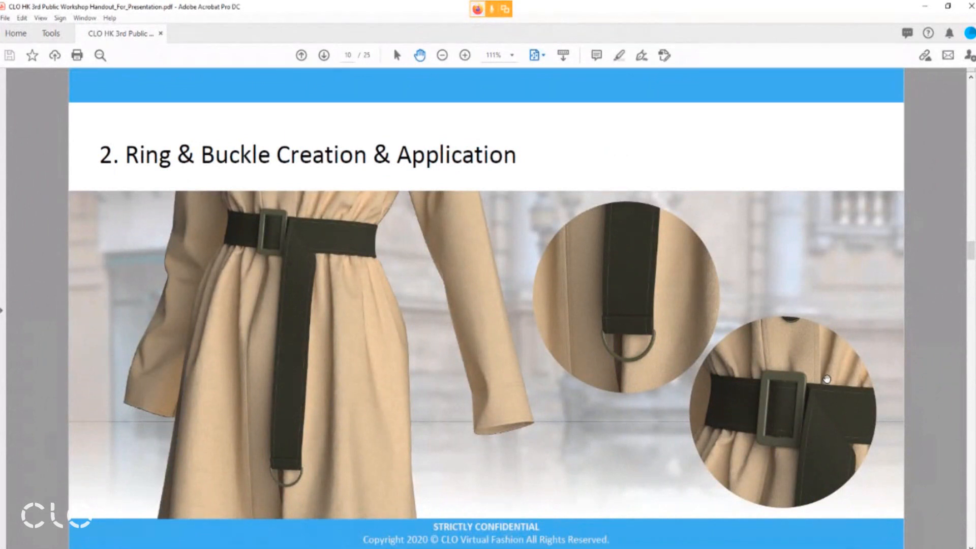
{"action": "scroll", "coordinate": [529, 340], "scroll_direction": "down", "scroll_amount": 1}
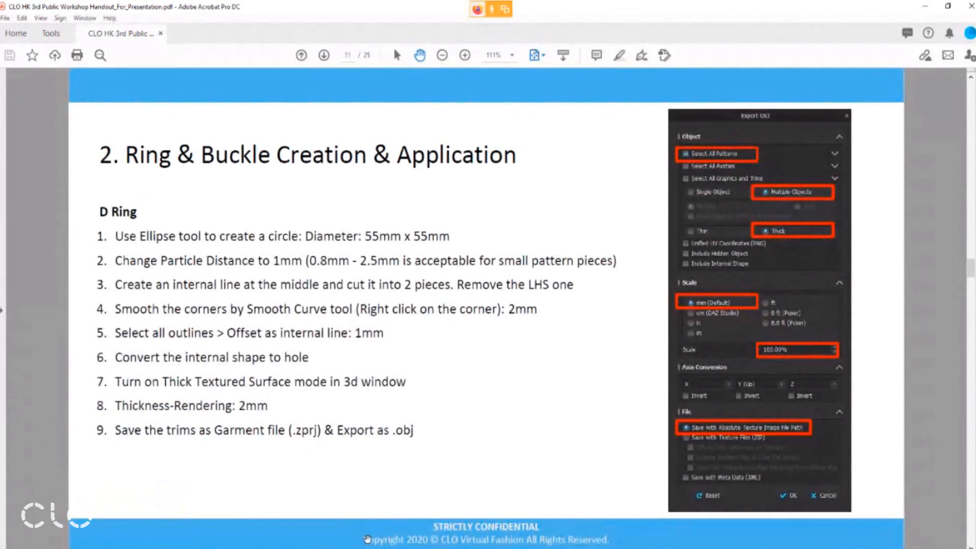
Switch back to CLO and save the coat as a new project file named Practice in the Session A Materials folder
{"action": "left_click", "coordinate": [356, 548]}
{"action": "scroll", "coordinate": [392, 287], "scroll_direction": "down", "scroll_amount": 7}
{"action": "scroll", "coordinate": [611, 264], "scroll_direction": "down", "scroll_amount": 6}
{"action": "right_click_drag", "start_coordinate": [354, 325], "coordinate": [378, 327]}
{"action": "middle_click_drag", "start_coordinate": [378, 327], "coordinate": [317, 272]}
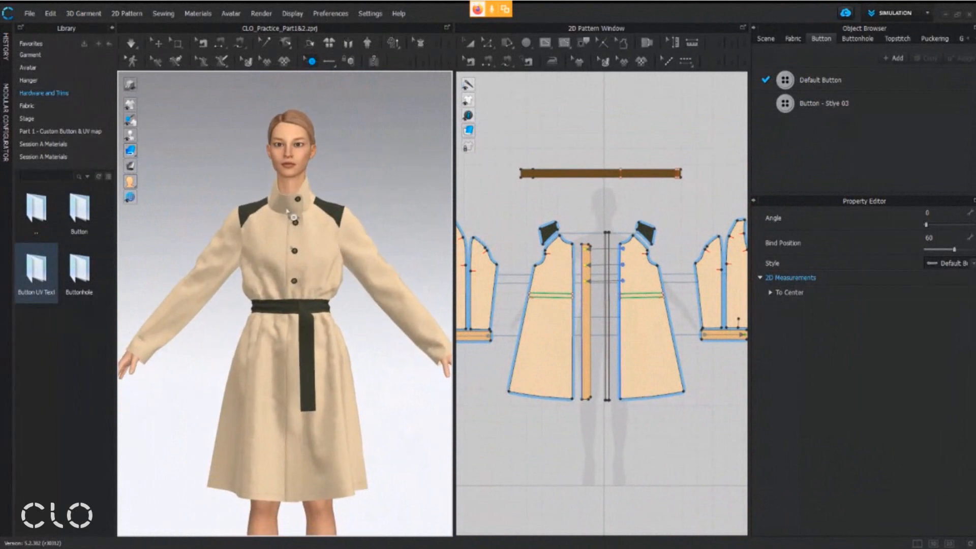
{"action": "left_click", "coordinate": [29, 13]}
{"action": "mouse_move", "coordinate": [62, 86]}
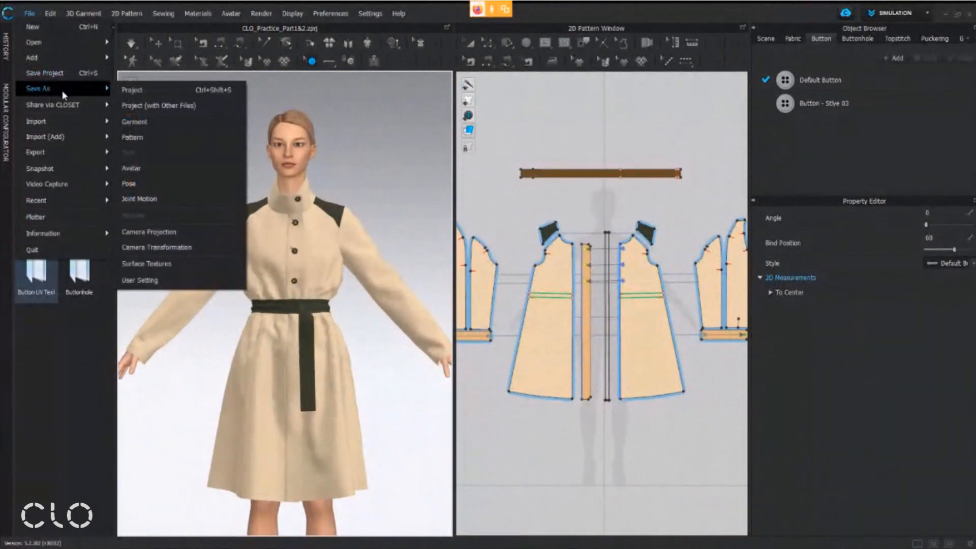
{"action": "left_click", "coordinate": [163, 97]}
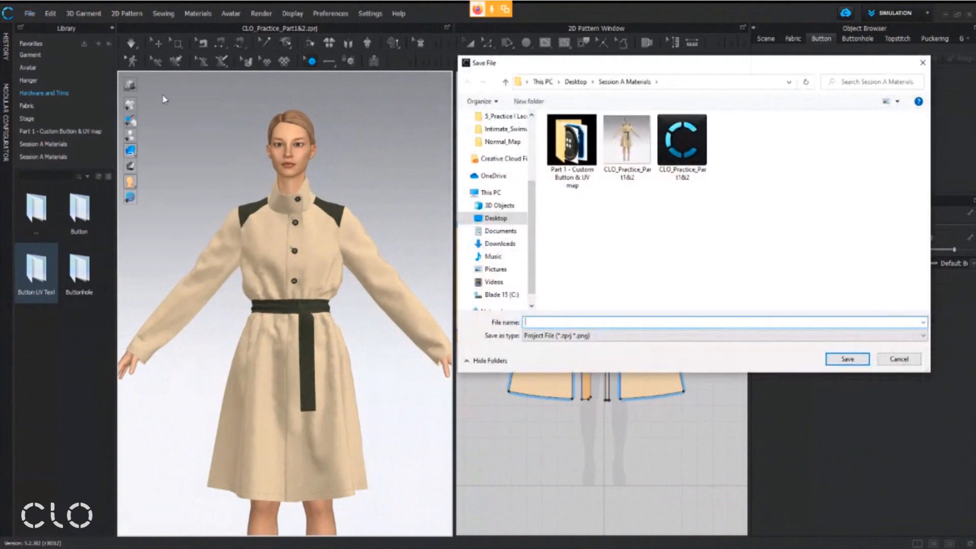
{"action": "scroll", "coordinate": [500, 218], "scroll_direction": "up", "scroll_amount": 3}
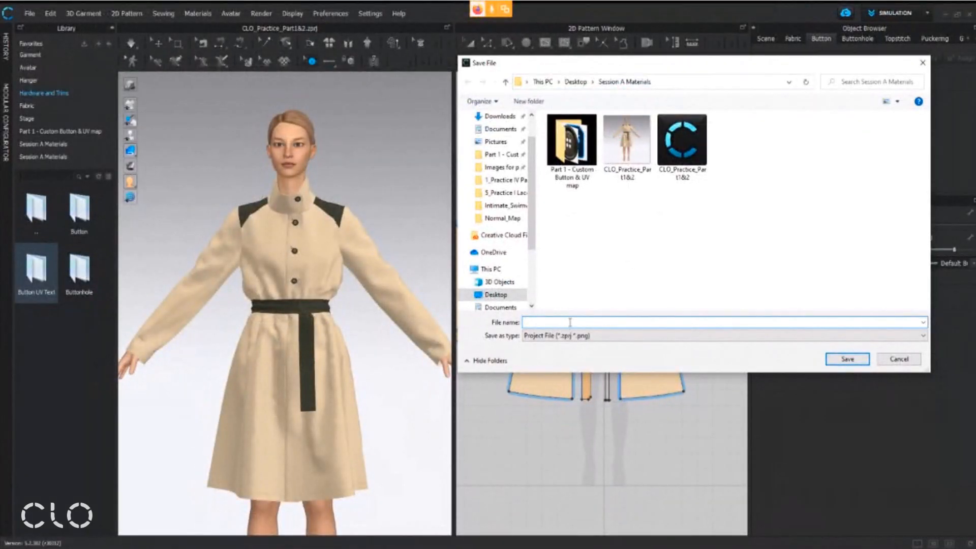
{"action": "type", "text": "Practice"}
{"action": "left_click", "coordinate": [848, 359]}
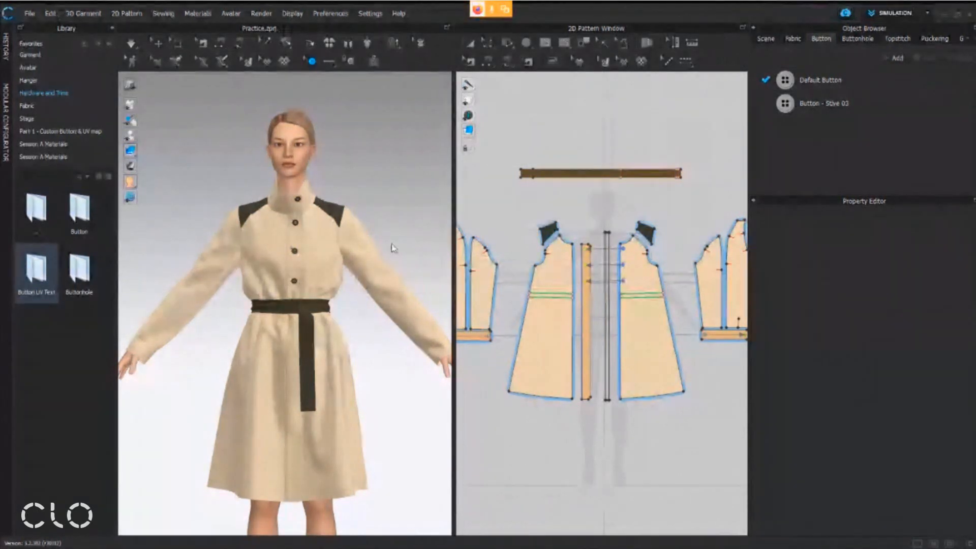
Start a new project and delete the default avatar from it
{"action": "left_click", "coordinate": [32, 13]}
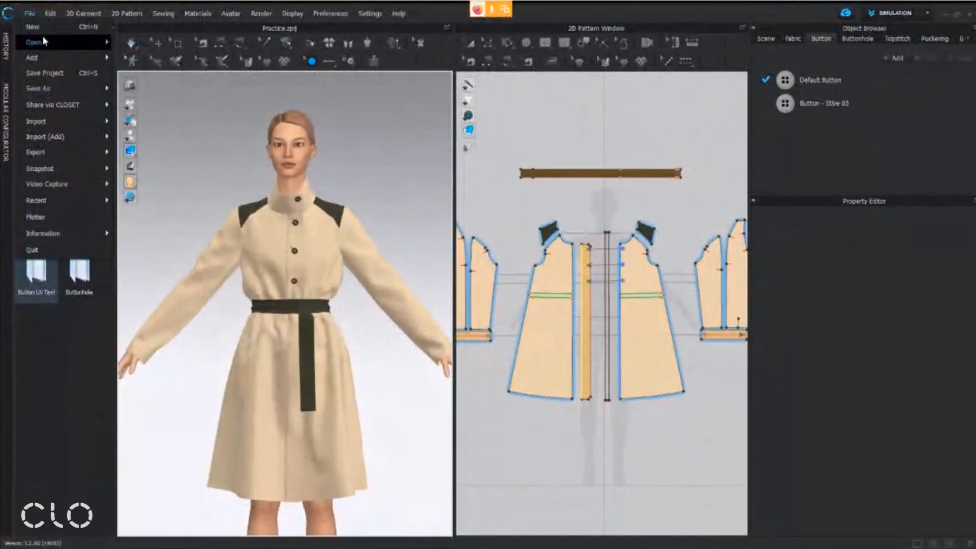
{"action": "left_click", "coordinate": [44, 32]}
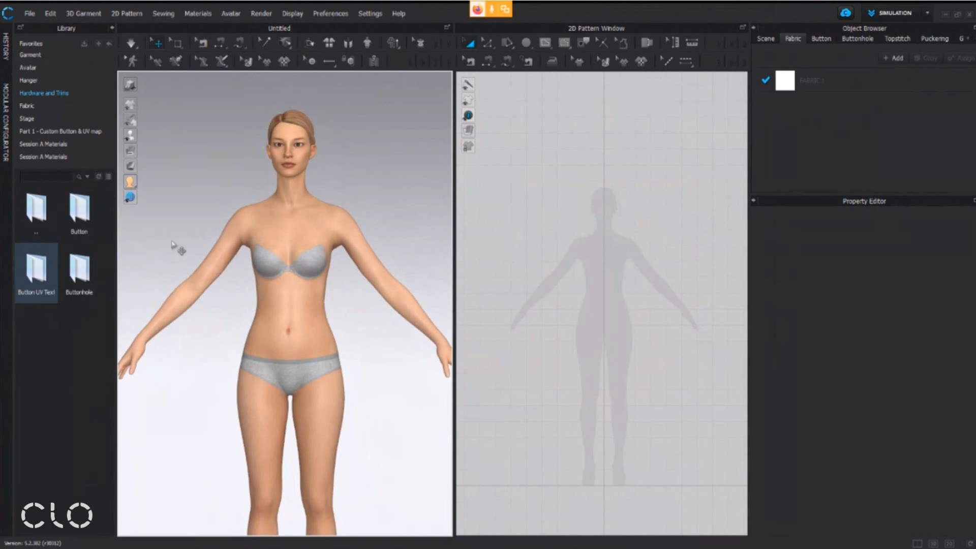
{"action": "middle_click_drag", "start_coordinate": [313, 268], "coordinate": [311, 251]}
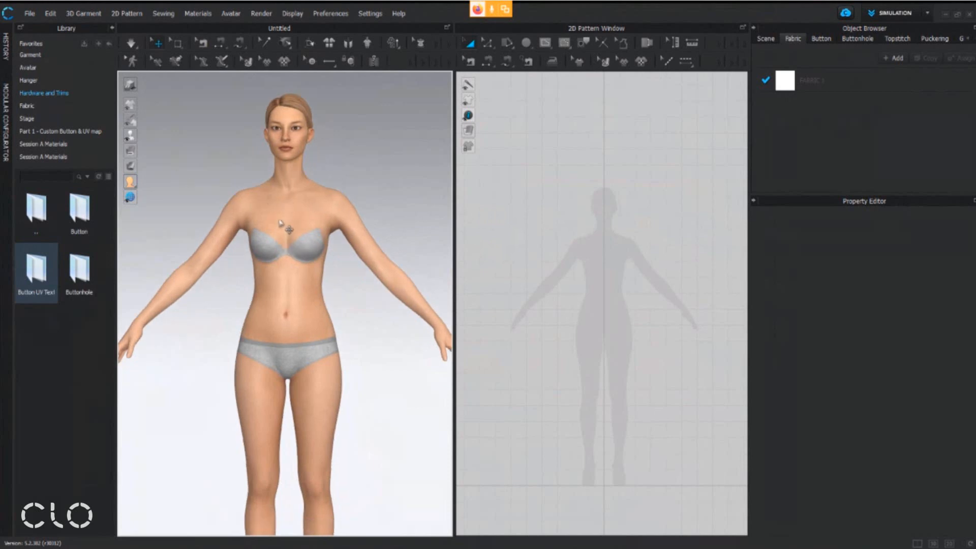
{"action": "left_click", "coordinate": [281, 196]}
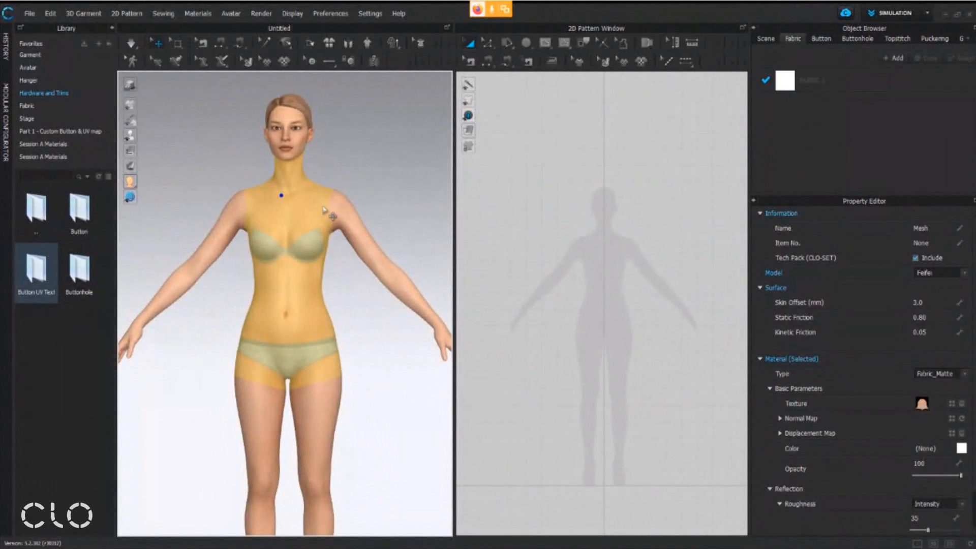
{"action": "key", "text": "Delete"}
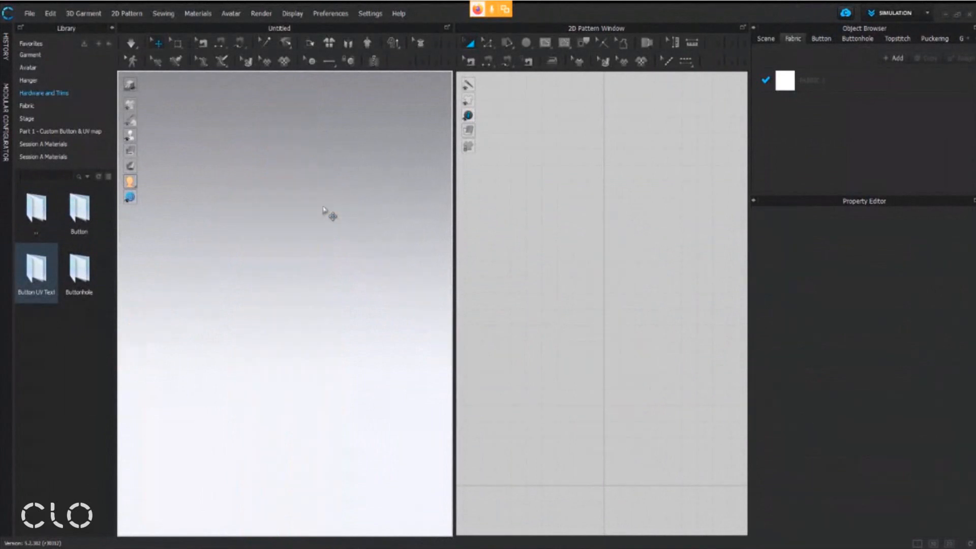
{"action": "scroll", "coordinate": [380, 286], "scroll_direction": "down", "scroll_amount": 4}
{"action": "middle_click_drag", "start_coordinate": [367, 317], "coordinate": [367, 257]}
{"action": "middle_click_drag", "start_coordinate": [645, 353], "coordinate": [645, 320]}
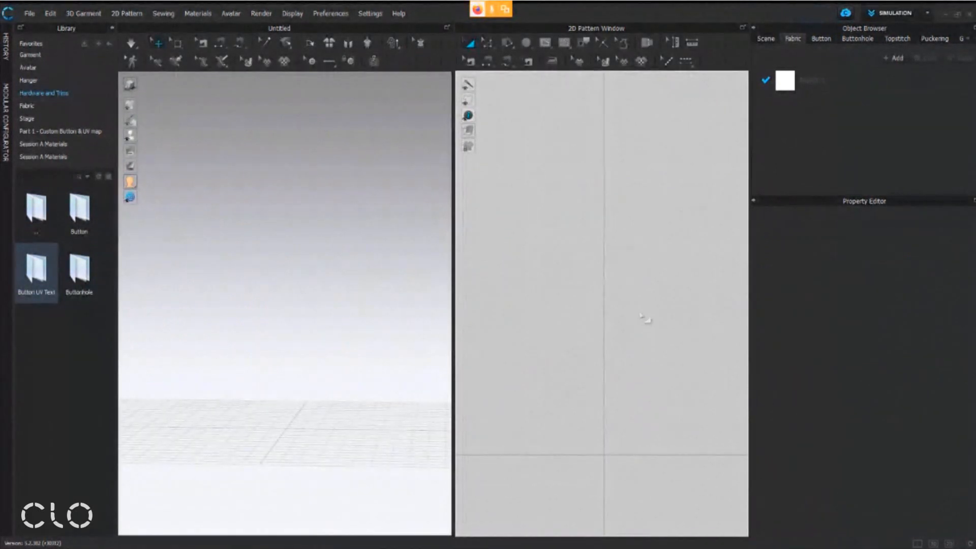
{"action": "right_click_drag", "start_coordinate": [339, 316], "coordinate": [345, 315]}
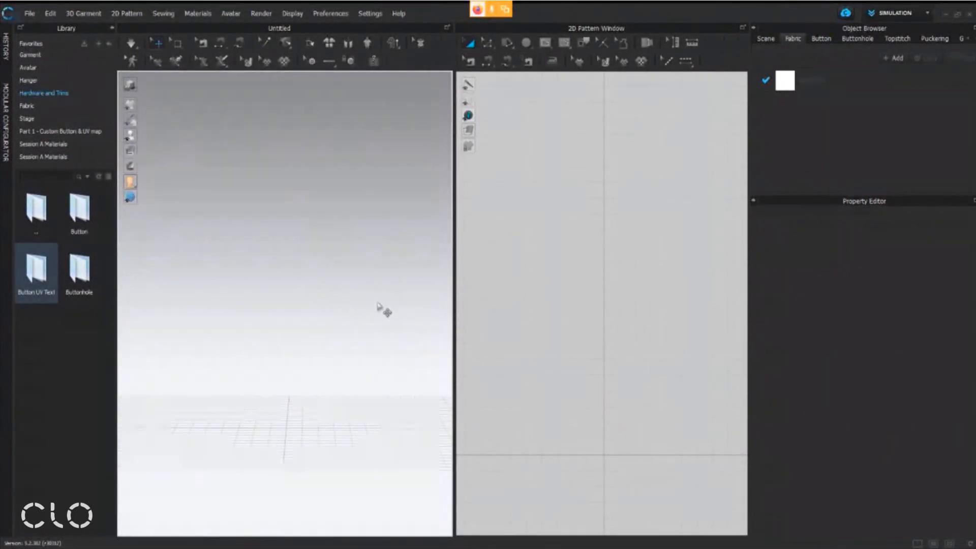
{"action": "right_click_drag", "start_coordinate": [659, 451], "coordinate": [643, 324]}
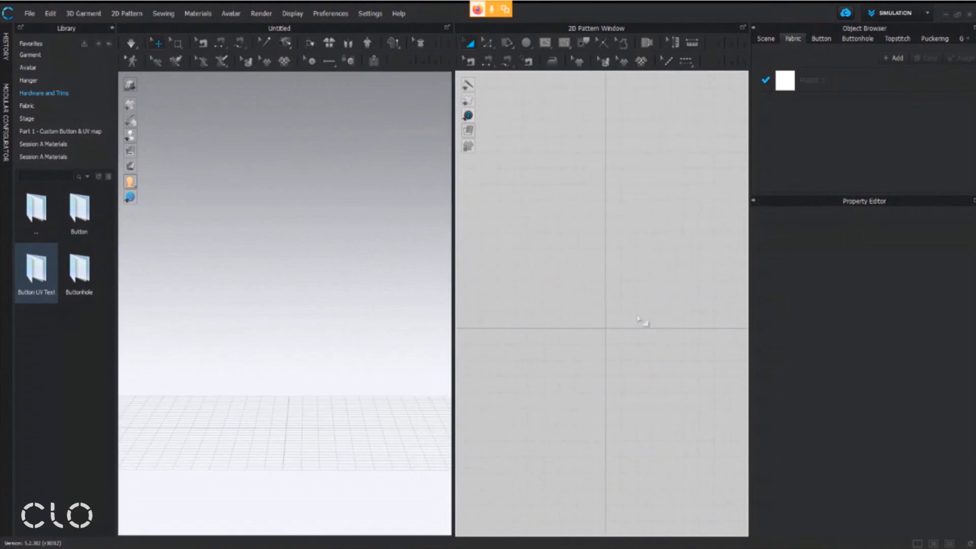
{"action": "right_click_drag", "start_coordinate": [350, 453], "coordinate": [272, 388]}
{"action": "middle_click_drag", "start_coordinate": [610, 277], "coordinate": [575, 283]}
{"action": "middle_click_drag", "start_coordinate": [573, 227], "coordinate": [582, 169]}
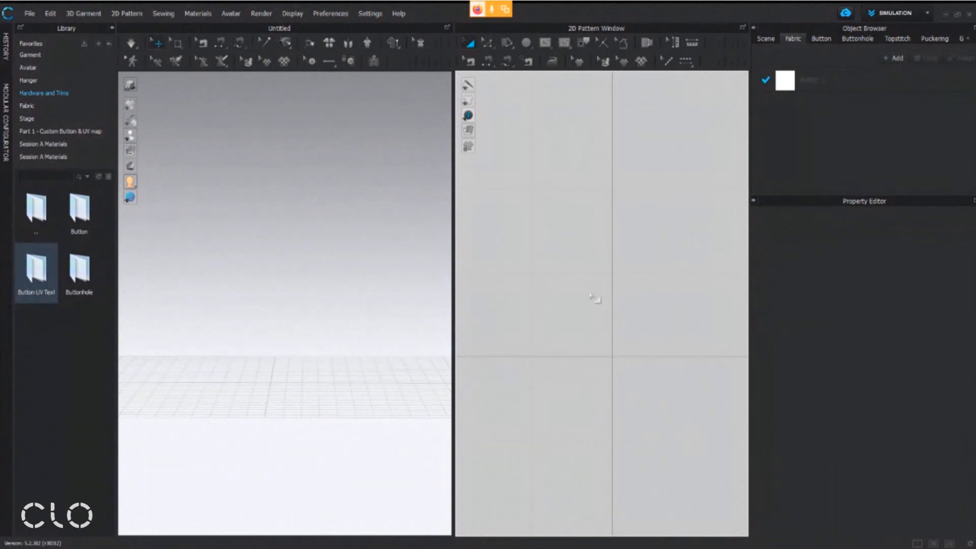
{"action": "right_click_drag", "start_coordinate": [258, 397], "coordinate": [305, 291]}
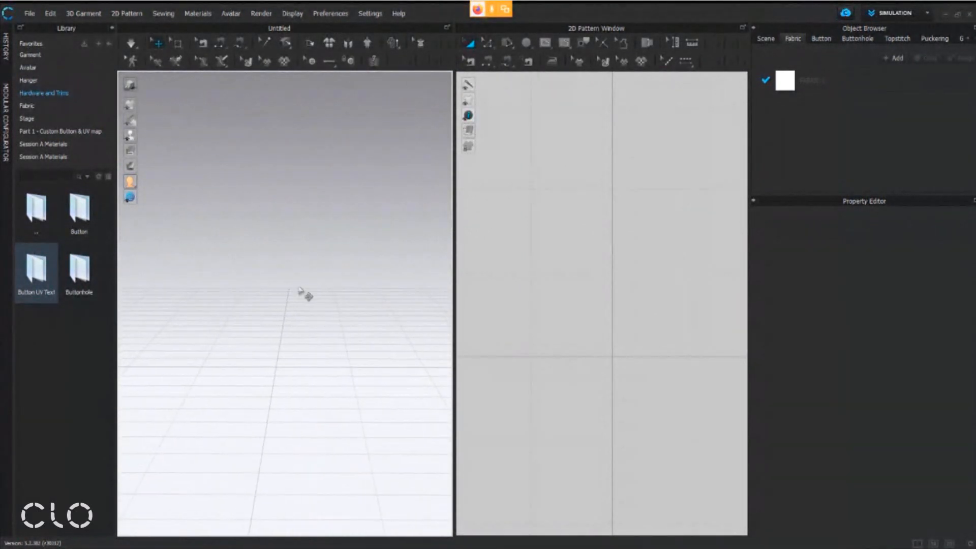
{"action": "right_click_drag", "start_coordinate": [590, 321], "coordinate": [566, 331]}
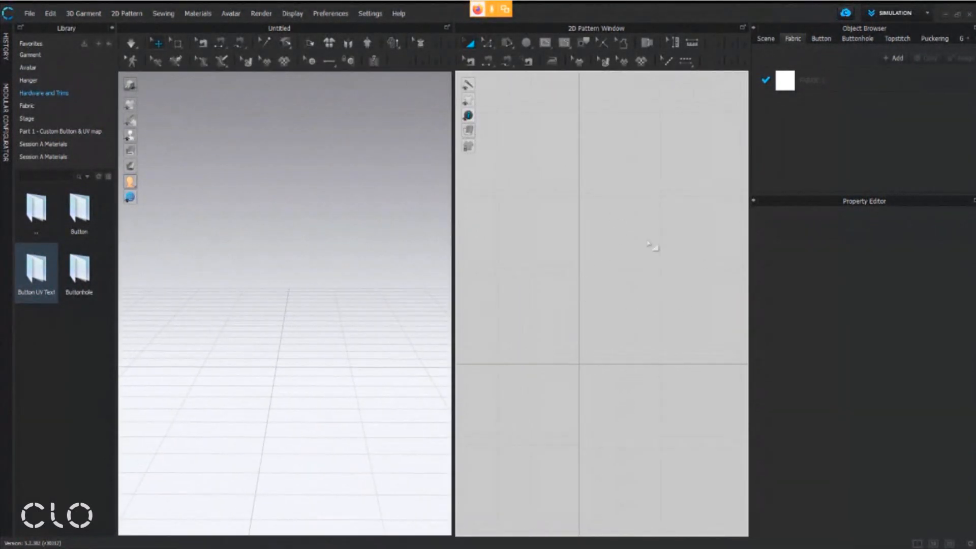
{"action": "right_click_drag", "start_coordinate": [610, 309], "coordinate": [643, 317]}
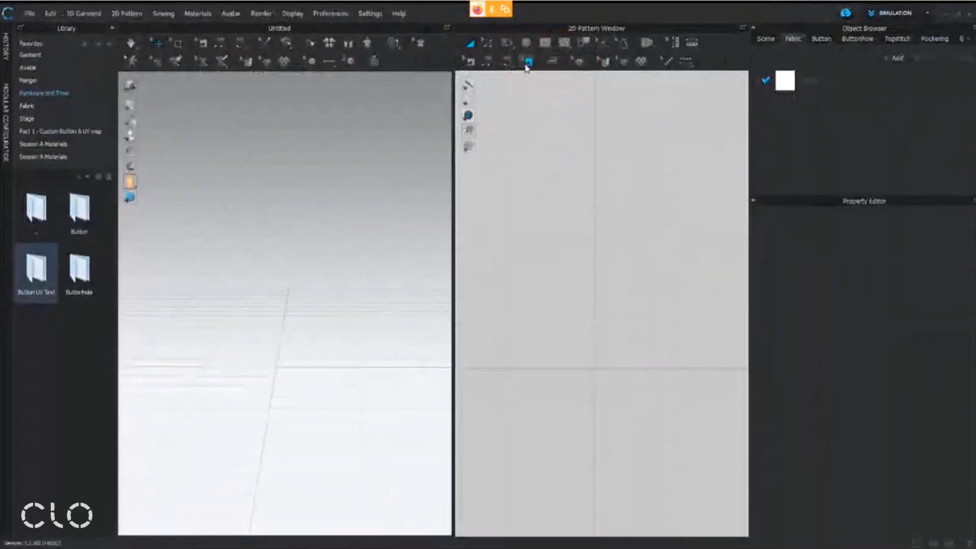
Start a new pattern piece in the empty 2D Pattern Window with the Ellipse tool, opening its size settings
{"action": "left_click", "coordinate": [529, 47]}
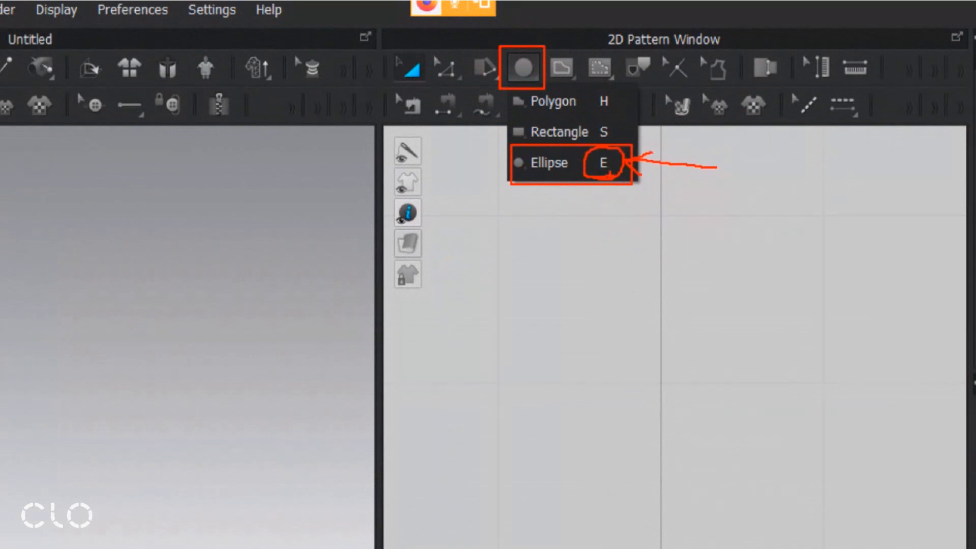
{"action": "key", "text": "Escape"}
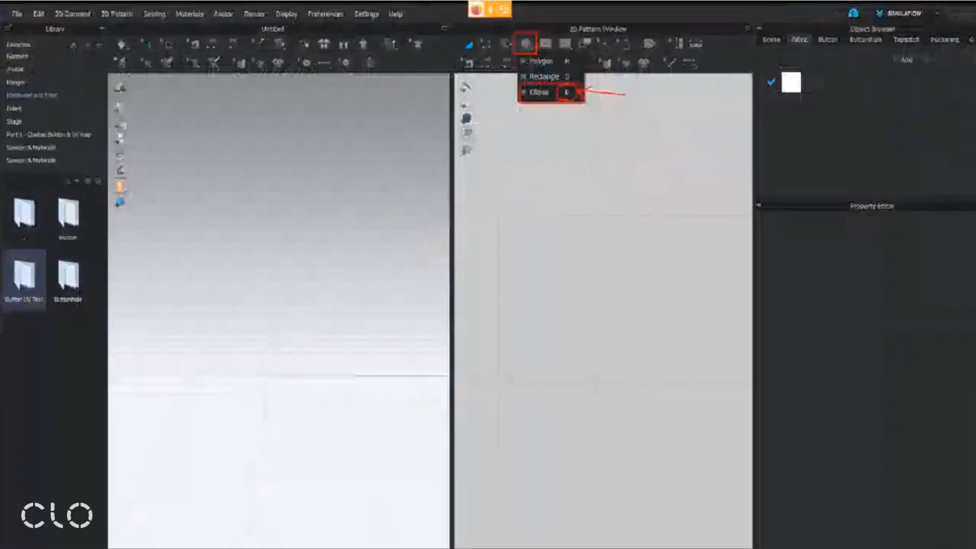
{"action": "left_click", "coordinate": [526, 45]}
{"action": "left_click", "coordinate": [549, 90]}
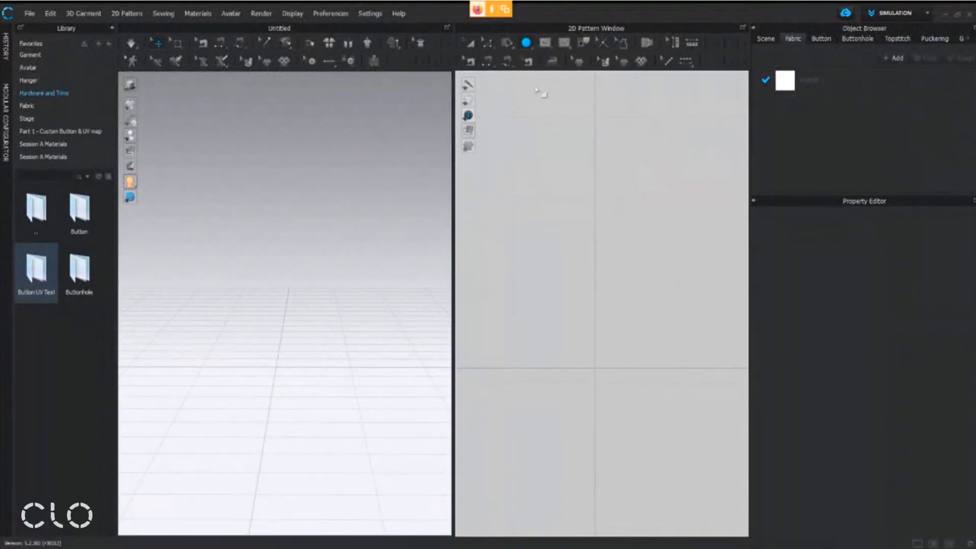
{"action": "scroll", "coordinate": [591, 173], "scroll_direction": "down", "scroll_amount": 2}
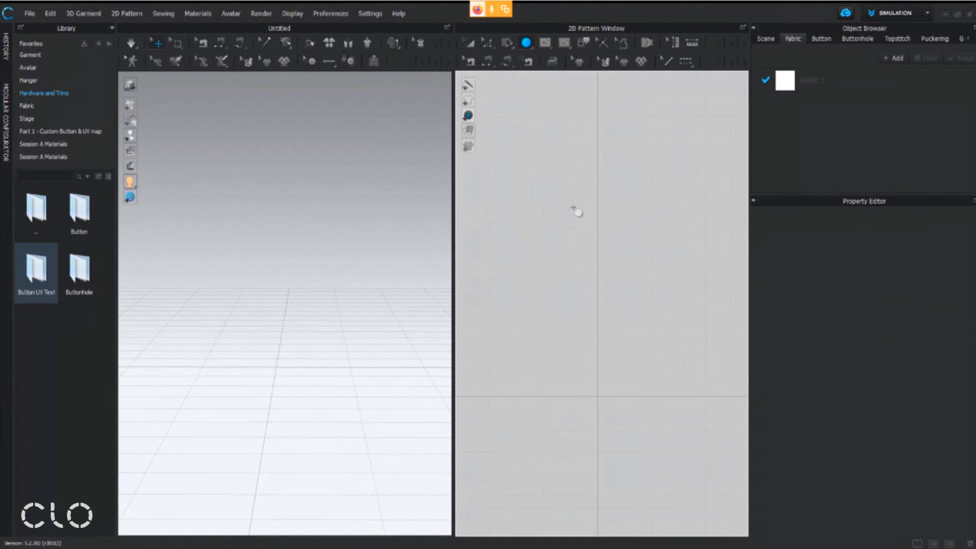
{"action": "left_click", "coordinate": [552, 188]}
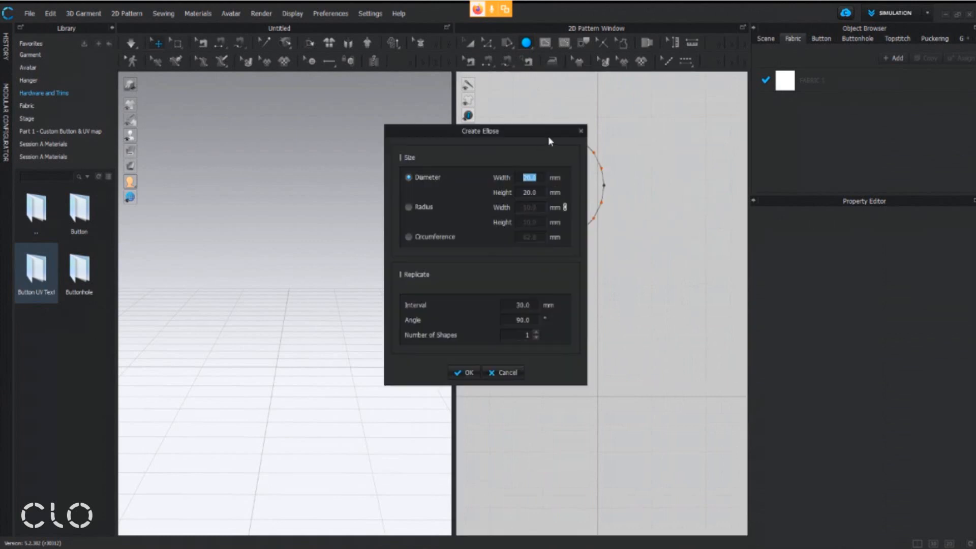
{"action": "left_click_drag", "start_coordinate": [559, 134], "coordinate": [459, 114]}
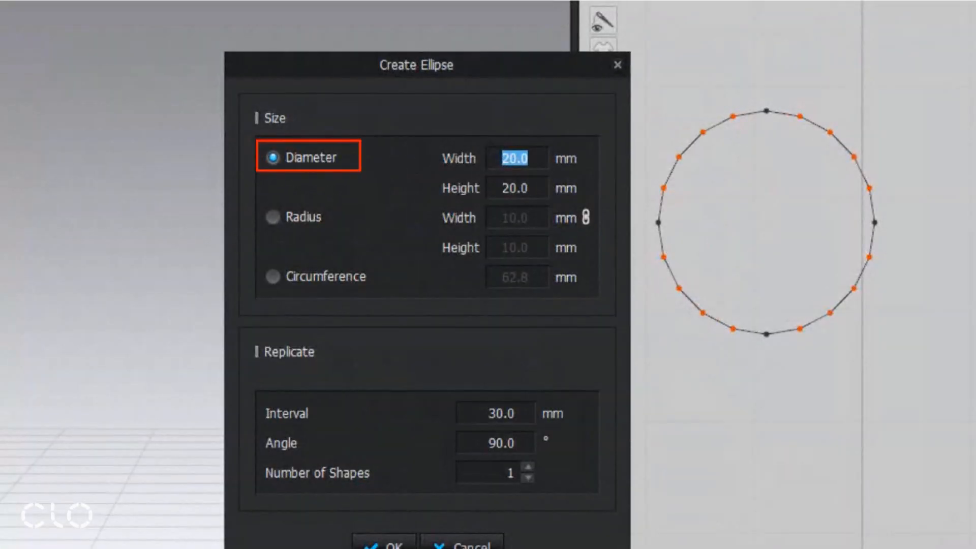
{"action": "left_click_drag", "start_coordinate": [416, 133], "coordinate": [590, 202]}
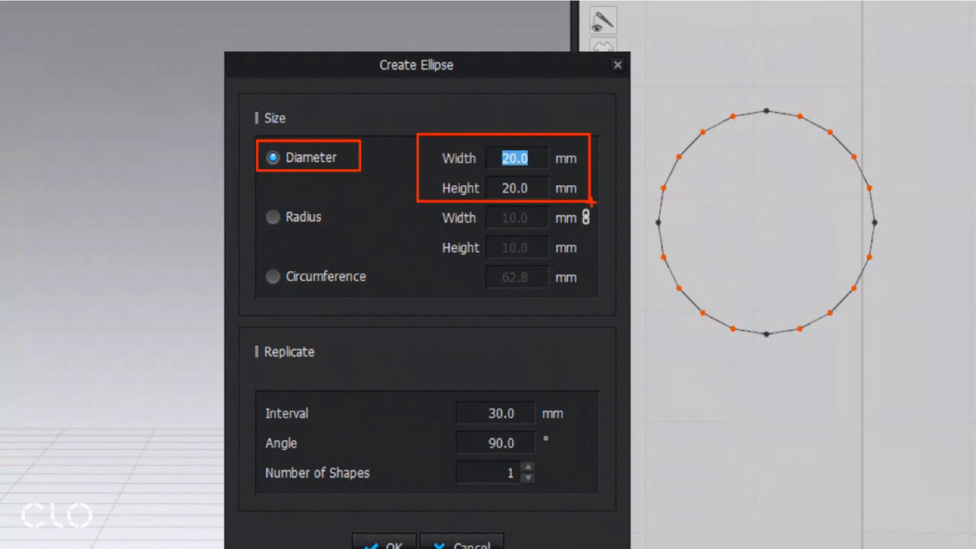
{"action": "left_click_drag", "start_coordinate": [663, 117], "coordinate": [678, 152]}
{"action": "left_click_drag", "start_coordinate": [714, 118], "coordinate": [650, 206]}
{"action": "mouse_move", "coordinate": [706, 164]}
{"action": "left_mouse_down"}
{"action": "mouse_move", "coordinate": [720, 199]}
{"action": "mouse_move", "coordinate": [690, 206]}
{"action": "left_mouse_up"}
{"action": "left_click_drag", "start_coordinate": [697, 173], "coordinate": [727, 166]}
{"action": "mouse_move", "coordinate": [745, 208]}
{"action": "left_mouse_down"}
{"action": "mouse_move", "coordinate": [772, 215]}
{"action": "mouse_move", "coordinate": [799, 192]}
{"action": "mouse_move", "coordinate": [827, 206]}
{"action": "left_mouse_up"}
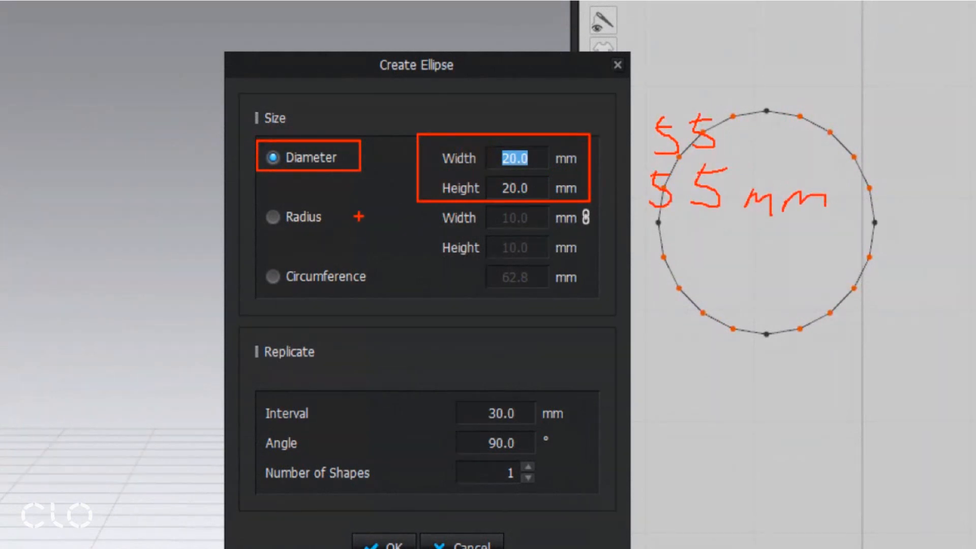
{"action": "key", "text": "Escape"}
Create the circular pattern with a diameter of 55 mm in width and height, and switch to the Transform Pattern tool
{"action": "type", "text": "55"}
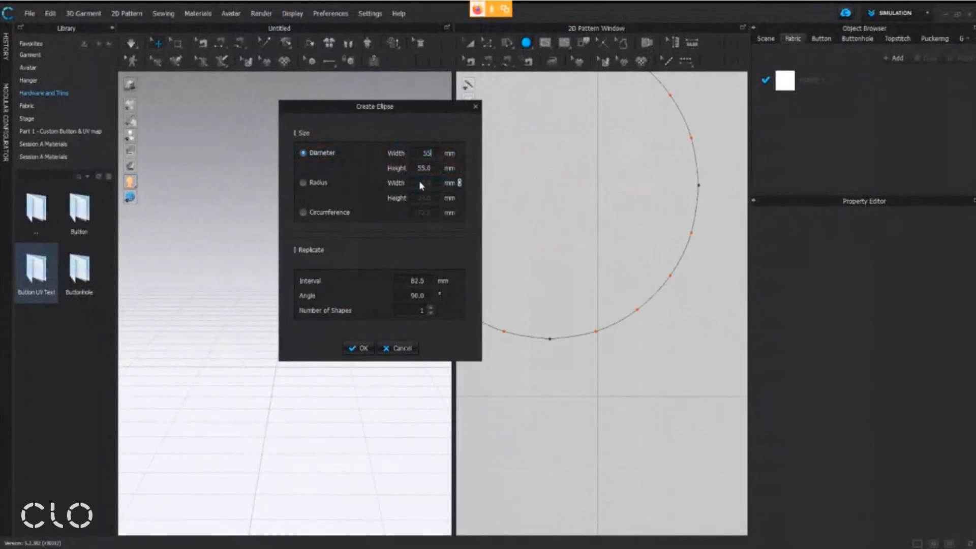
{"action": "left_click_drag", "start_coordinate": [444, 117], "coordinate": [371, 130]}
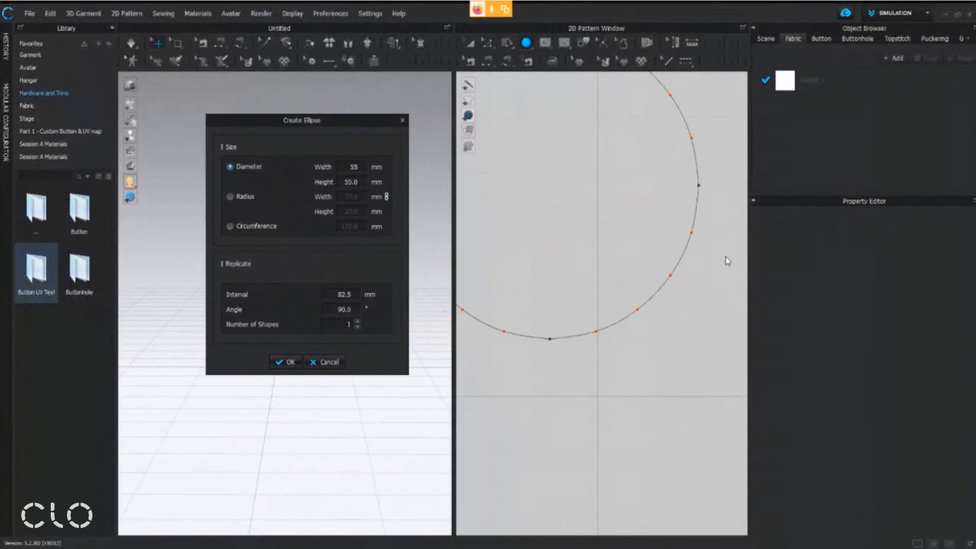
{"action": "left_click", "coordinate": [288, 362]}
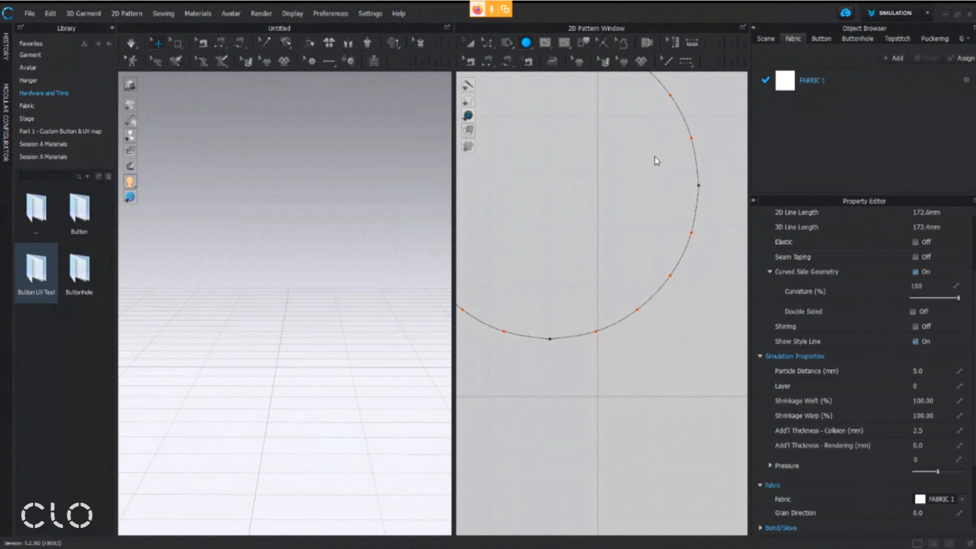
{"action": "scroll", "coordinate": [656, 158], "scroll_direction": "down", "scroll_amount": 3}
{"action": "middle_click_drag", "start_coordinate": [657, 163], "coordinate": [695, 247]}
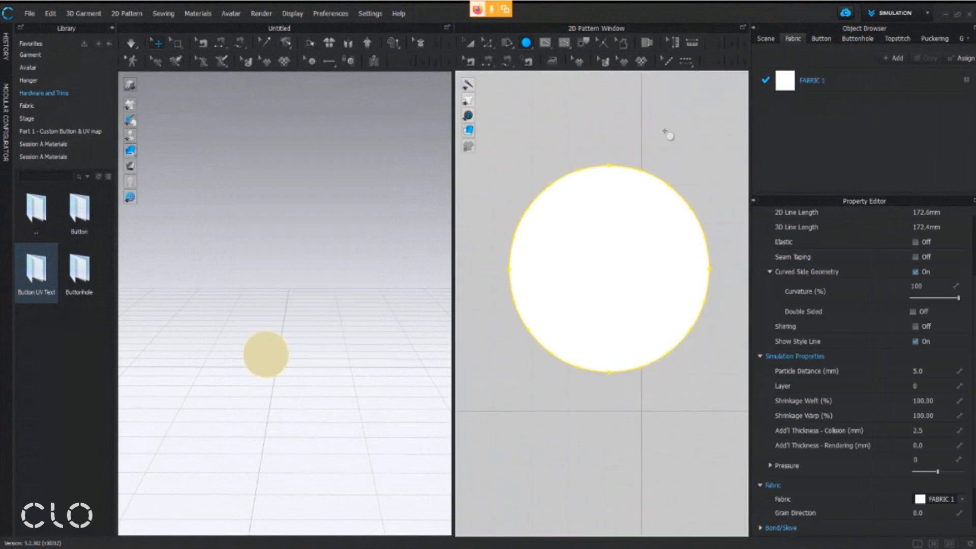
{"action": "scroll", "coordinate": [628, 246], "scroll_direction": "down", "scroll_amount": 3}
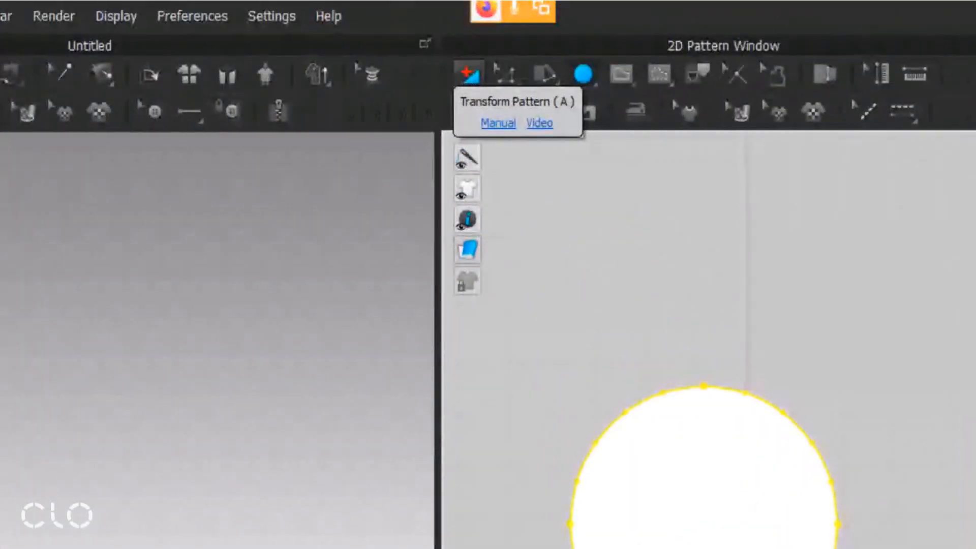
{"action": "left_click", "coordinate": [470, 45]}
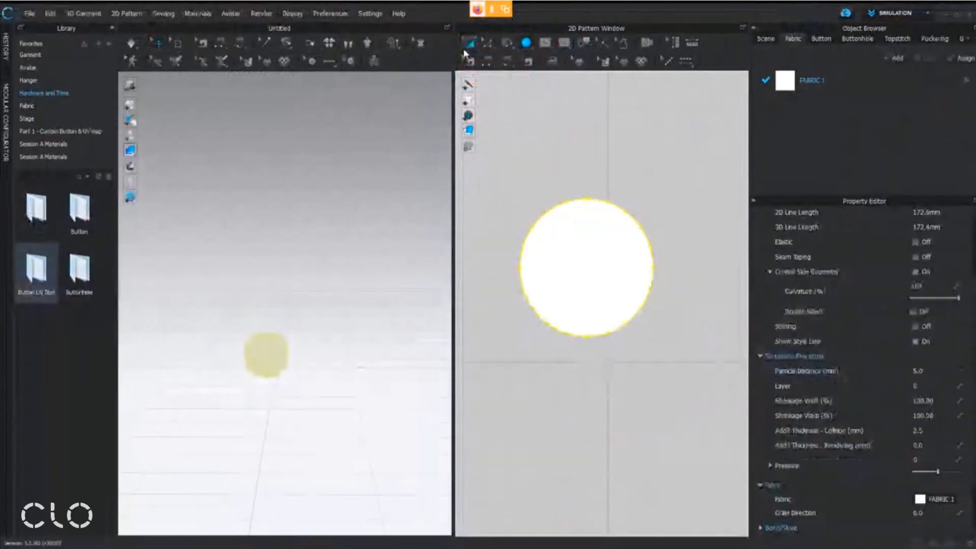
Select the circular pattern and set its particle distance to 1 mm, accepting the slower simulation
{"action": "left_click", "coordinate": [468, 77]}
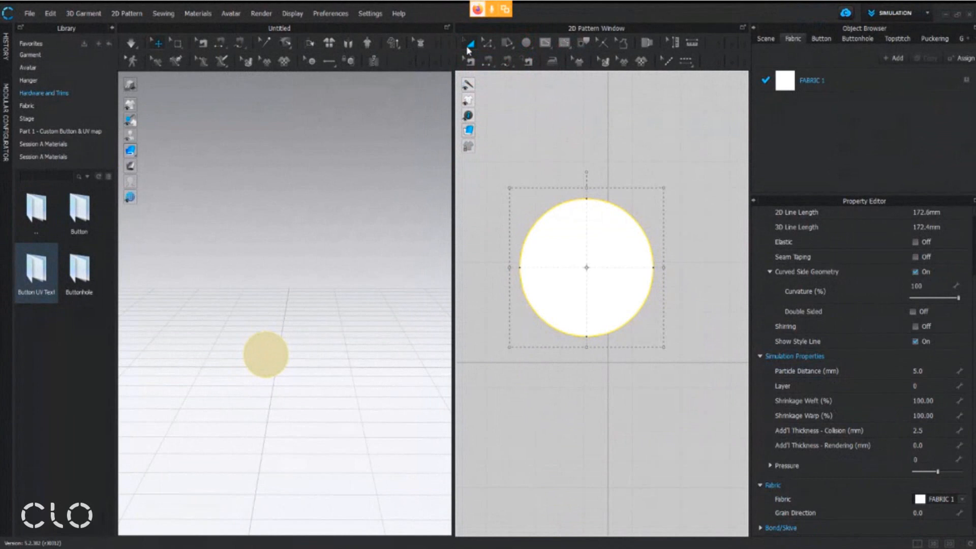
{"action": "left_click", "coordinate": [557, 235]}
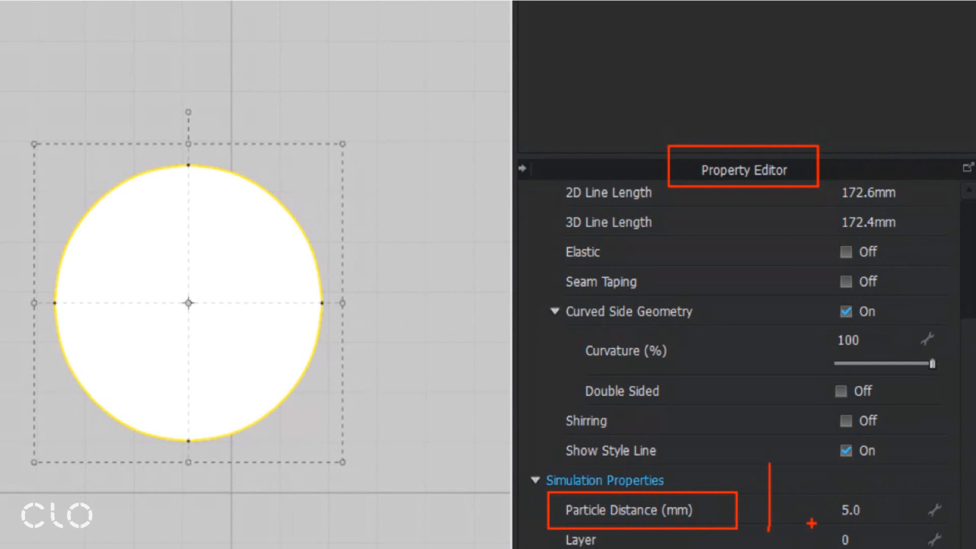
{"action": "mouse_move", "coordinate": [770, 441]}
{"action": "left_mouse_down"}
{"action": "mouse_move", "coordinate": [814, 534]}
{"action": "mouse_move", "coordinate": [746, 435]}
{"action": "left_mouse_up"}
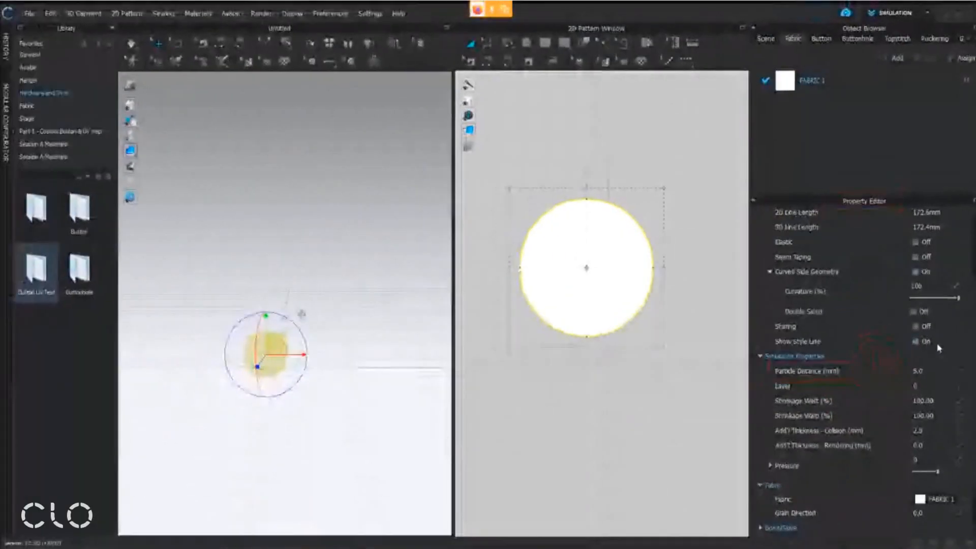
{"action": "left_click", "coordinate": [884, 510]}
{"action": "type", "text": "1"}
{"action": "key", "text": "Return"}
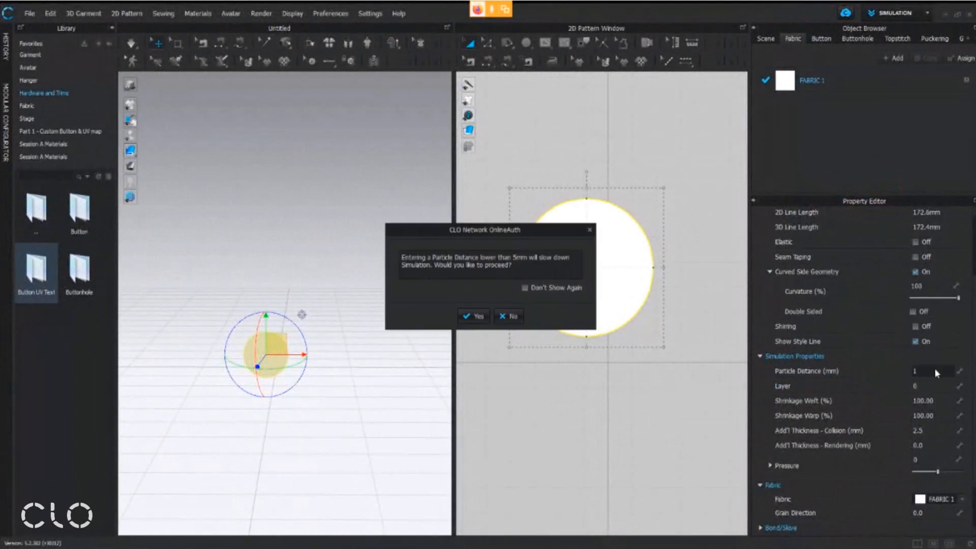
{"action": "left_click", "coordinate": [469, 318]}
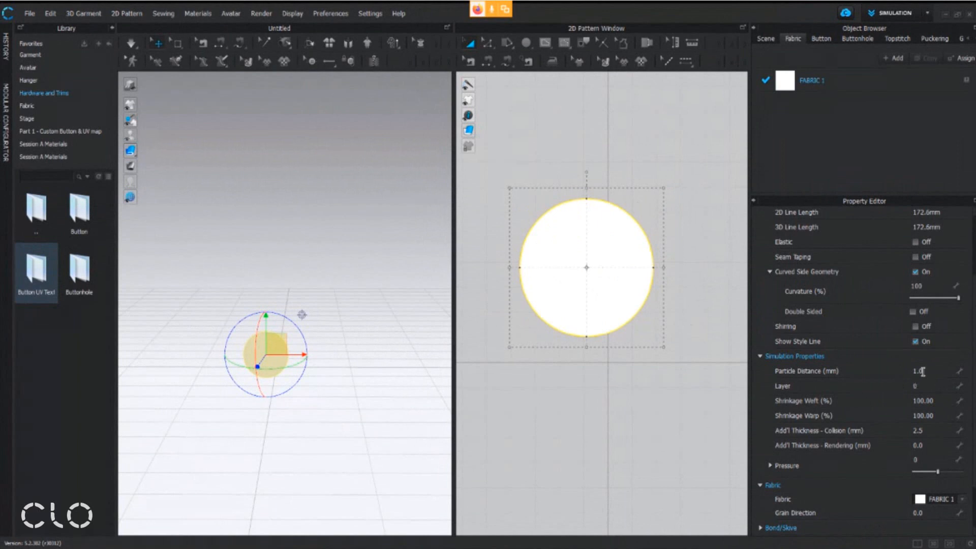
Draw a vertical internal line through the circle's centre, from its top point to its bottom point, with the Internal Polygon/Line tool
{"action": "middle_click_drag", "start_coordinate": [679, 294], "coordinate": [672, 326]}
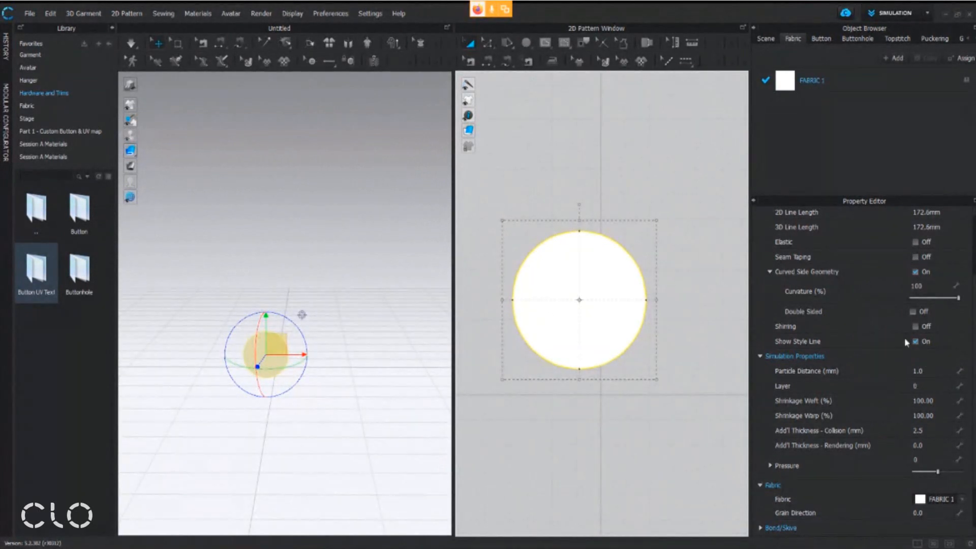
{"action": "middle_click_drag", "start_coordinate": [637, 305], "coordinate": [629, 296]}
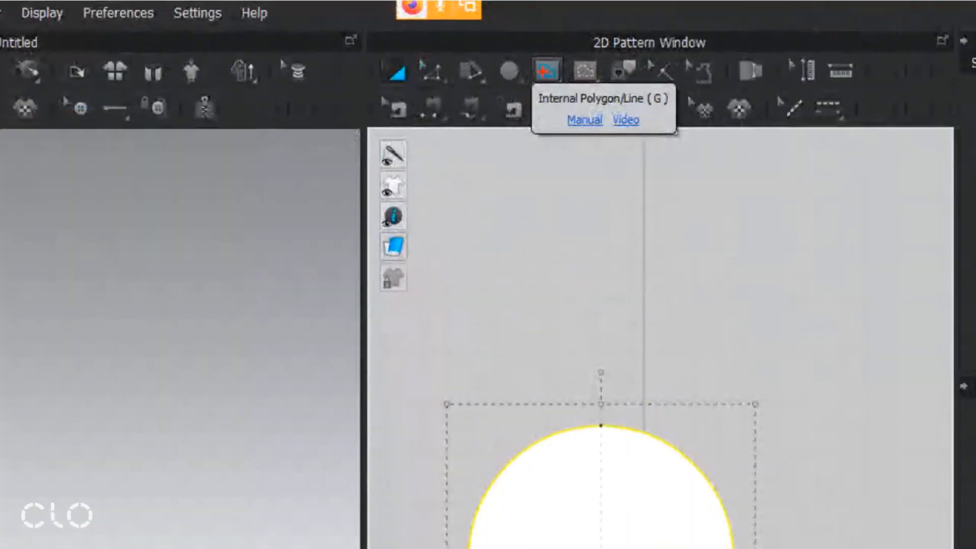
{"action": "left_click_drag", "start_coordinate": [526, 44], "coordinate": [571, 86], "text": "ctrl"}
{"action": "left_click_drag", "start_coordinate": [523, 113], "coordinate": [693, 85], "text": "ctrl"}
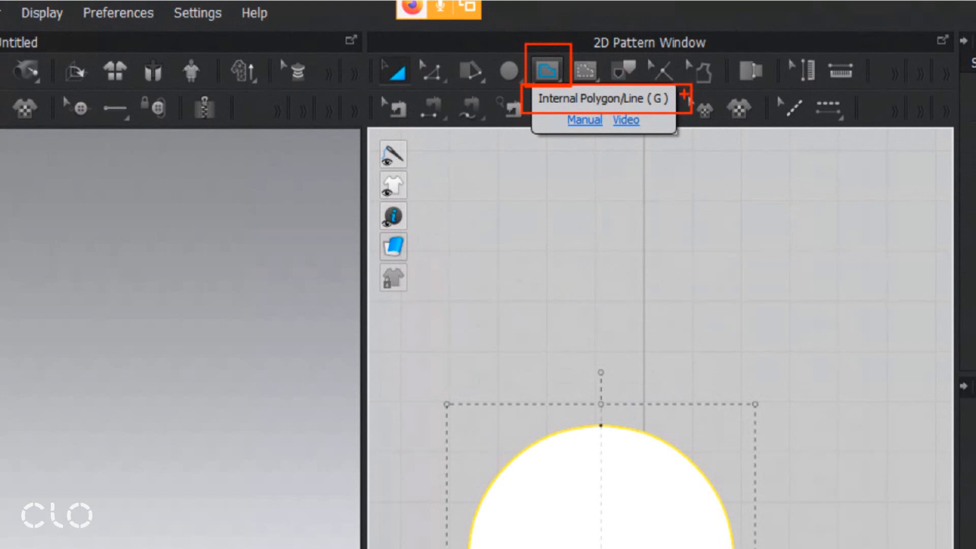
{"action": "key", "text": "Escape"}
{"action": "left_click", "coordinate": [549, 71]}
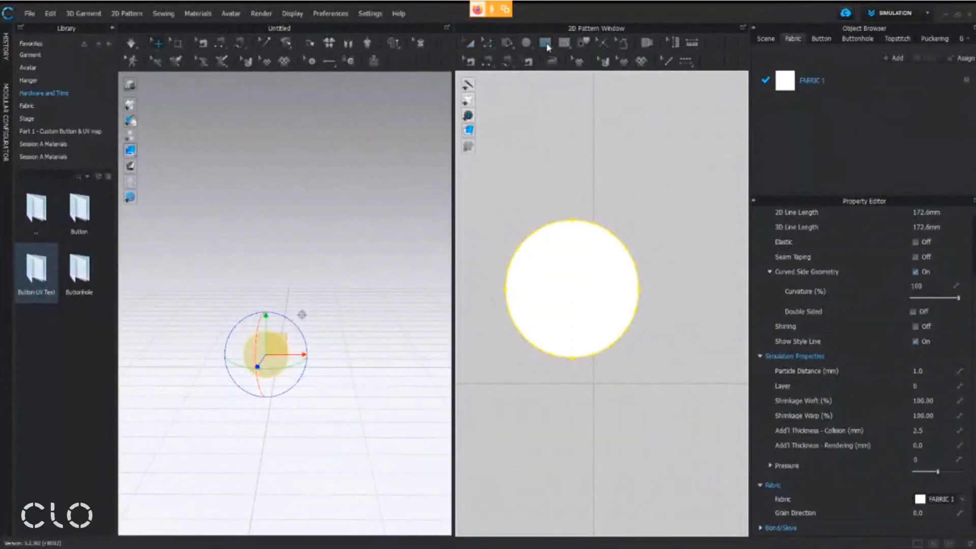
{"action": "scroll", "coordinate": [523, 221], "scroll_direction": "up", "scroll_amount": 3}
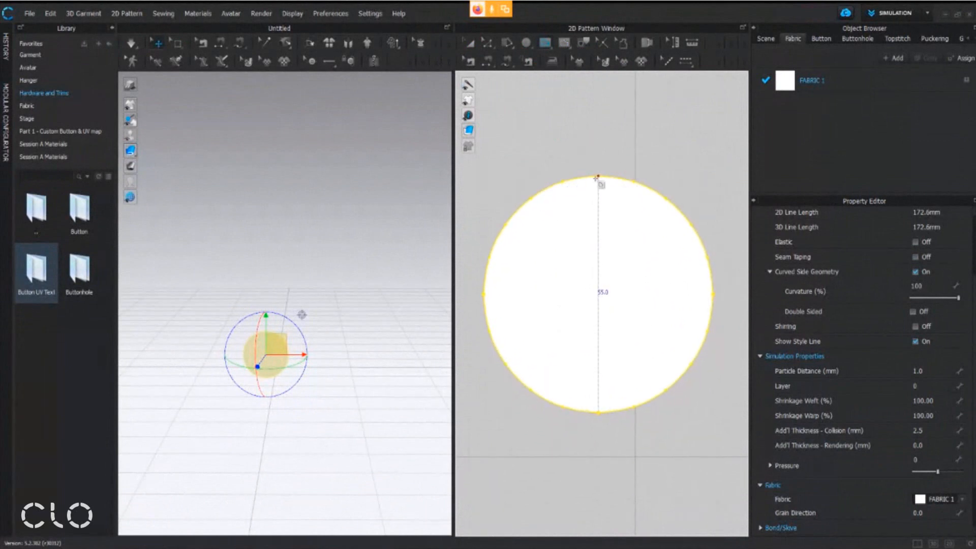
{"action": "left_click", "coordinate": [599, 176]}
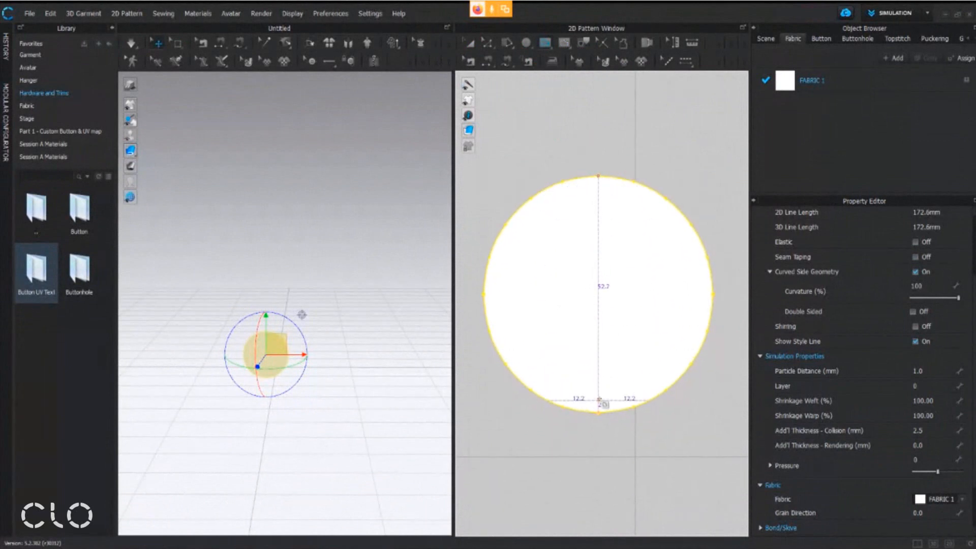
{"action": "left_click", "coordinate": [597, 413]}
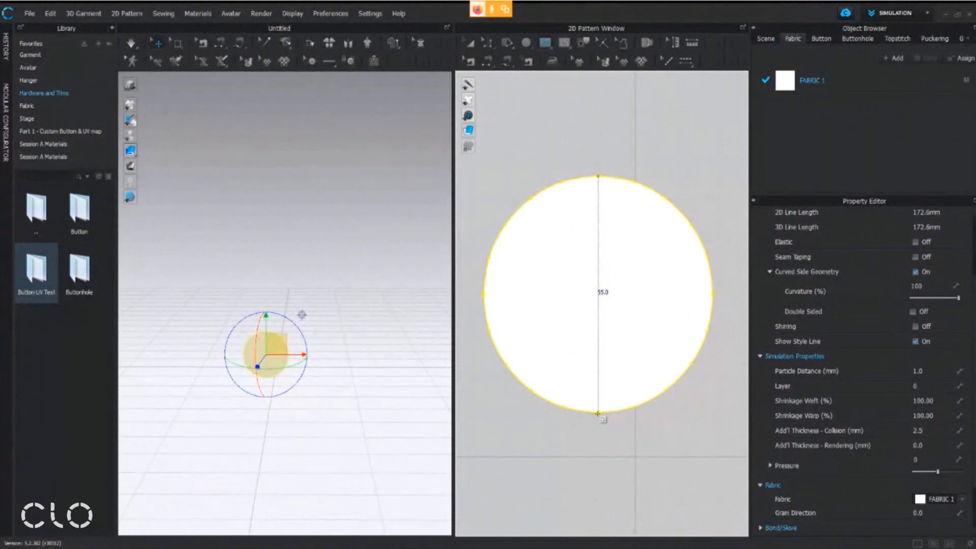
{"action": "key", "text": "Return"}
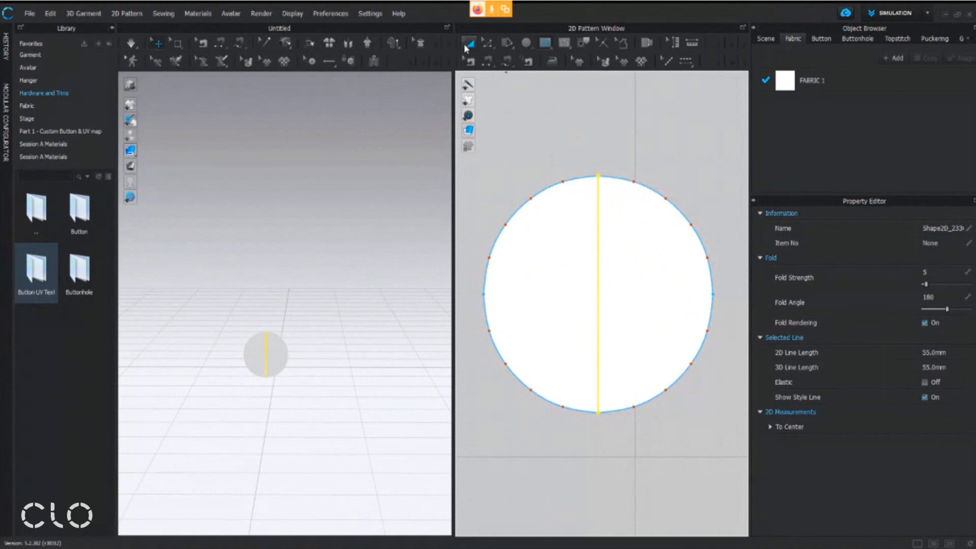
Cut the circle into two half-circle patterns along the vertical internal line using the Edit Pattern tool
{"action": "left_click", "coordinate": [490, 42]}
{"action": "right_click", "coordinate": [600, 275]}
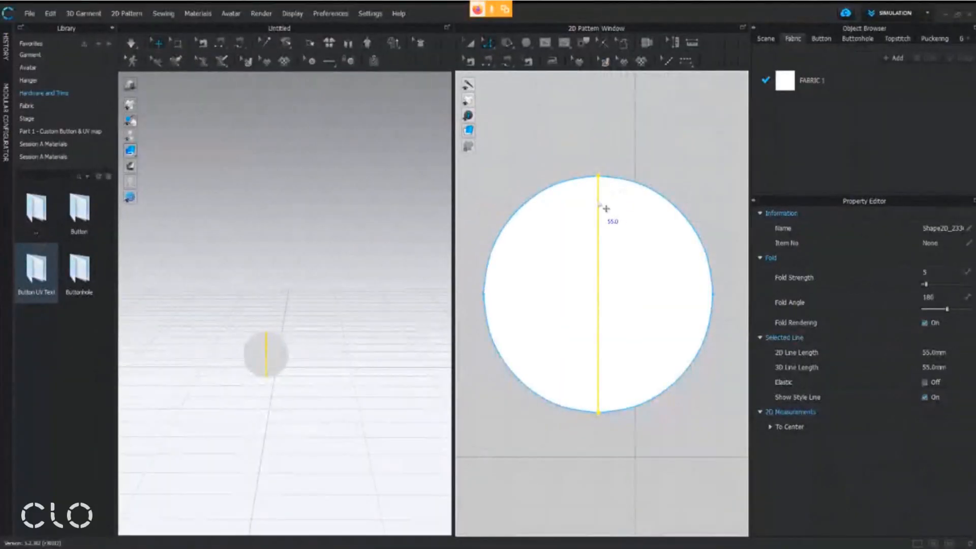
{"action": "right_click", "coordinate": [599, 200]}
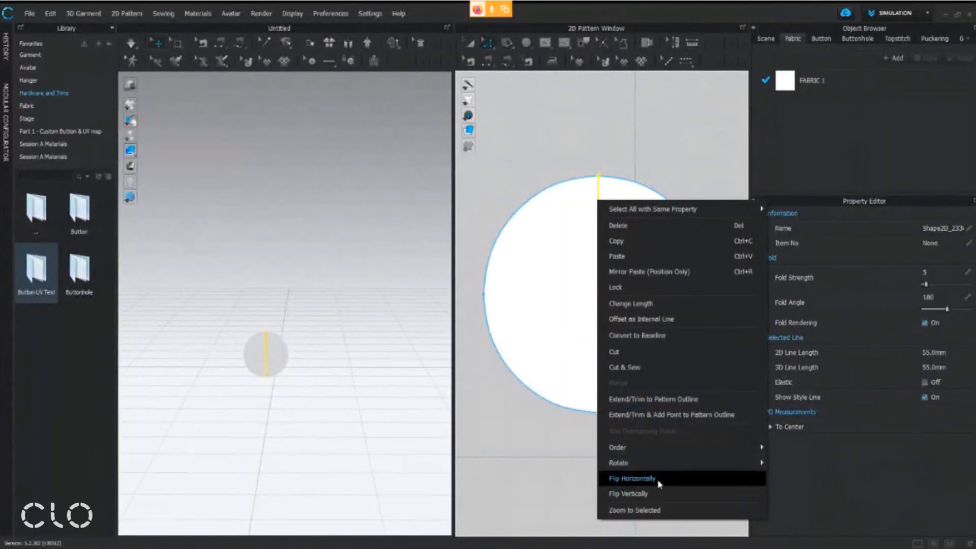
{"action": "left_click", "coordinate": [656, 350]}
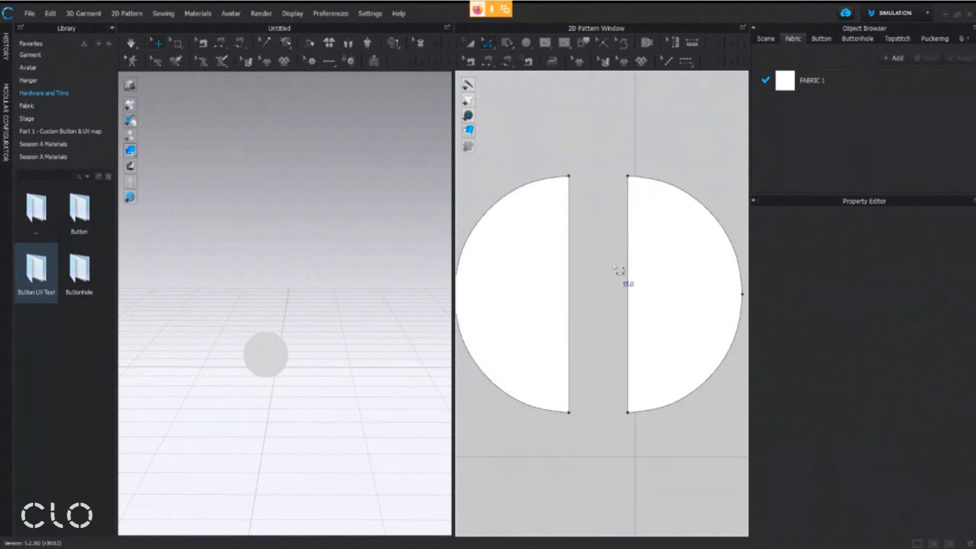
Delete the left half-circle pattern with the Transform Pattern tool, keeping only the right half
{"action": "scroll", "coordinate": [614, 267], "scroll_direction": "down", "scroll_amount": 2}
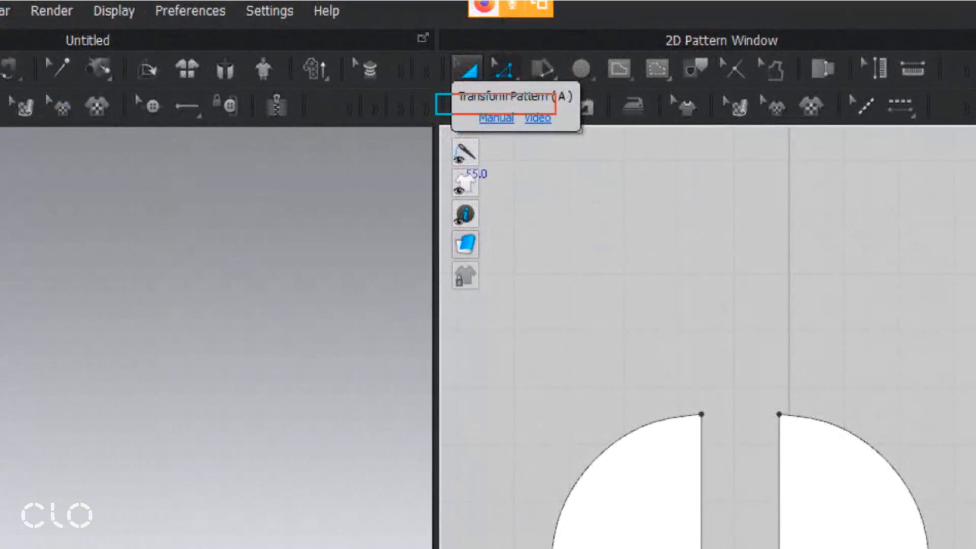
{"action": "left_click_drag", "start_coordinate": [640, 326], "coordinate": [646, 413]}
{"action": "mouse_move", "coordinate": [631, 390]}
{"action": "left_mouse_down"}
{"action": "mouse_move", "coordinate": [655, 425]}
{"action": "mouse_move", "coordinate": [684, 392]}
{"action": "left_mouse_up"}
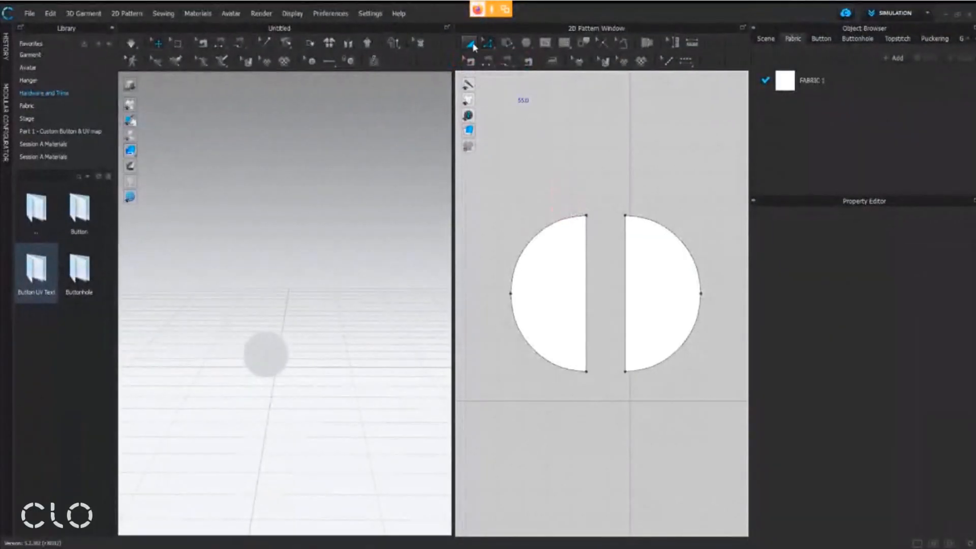
{"action": "left_click", "coordinate": [551, 243]}
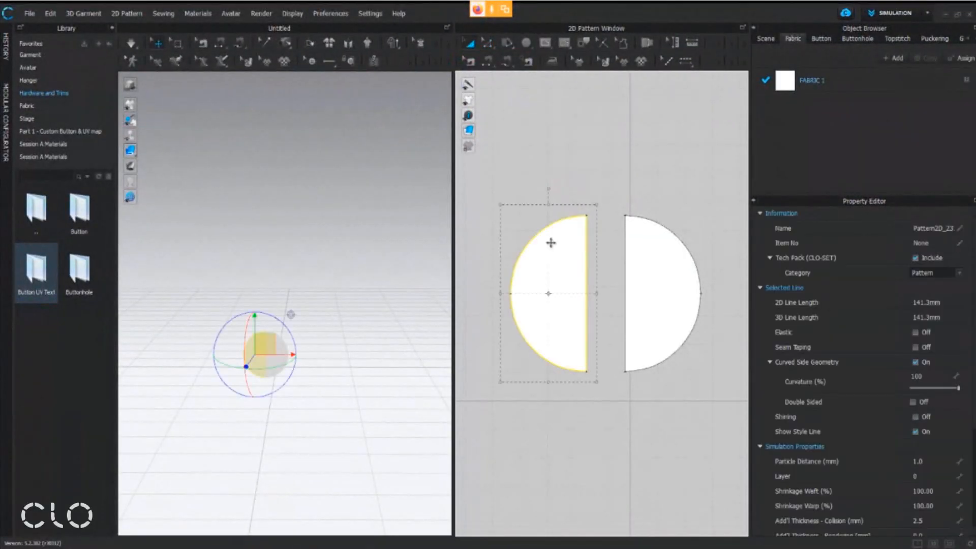
{"action": "right_click", "coordinate": [550, 243]}
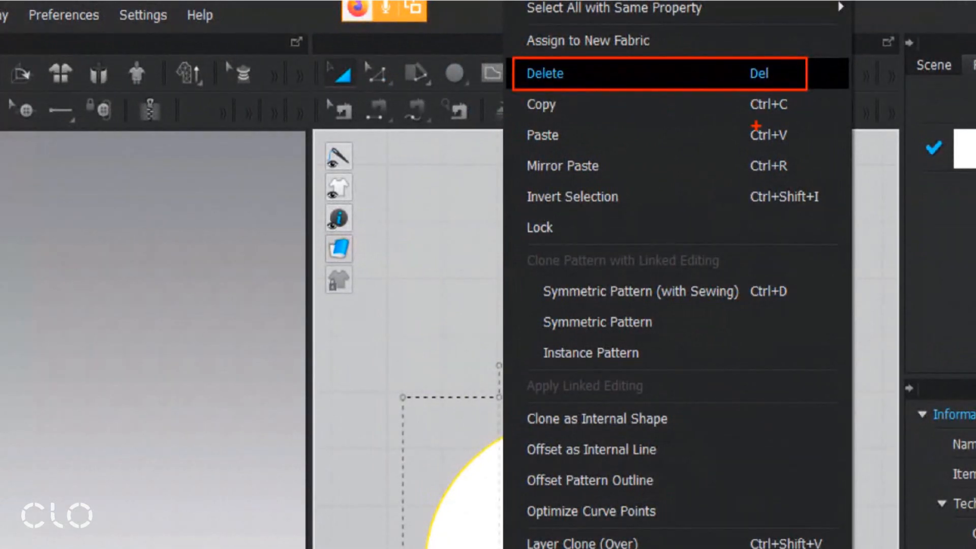
{"action": "key", "text": "Escape"}
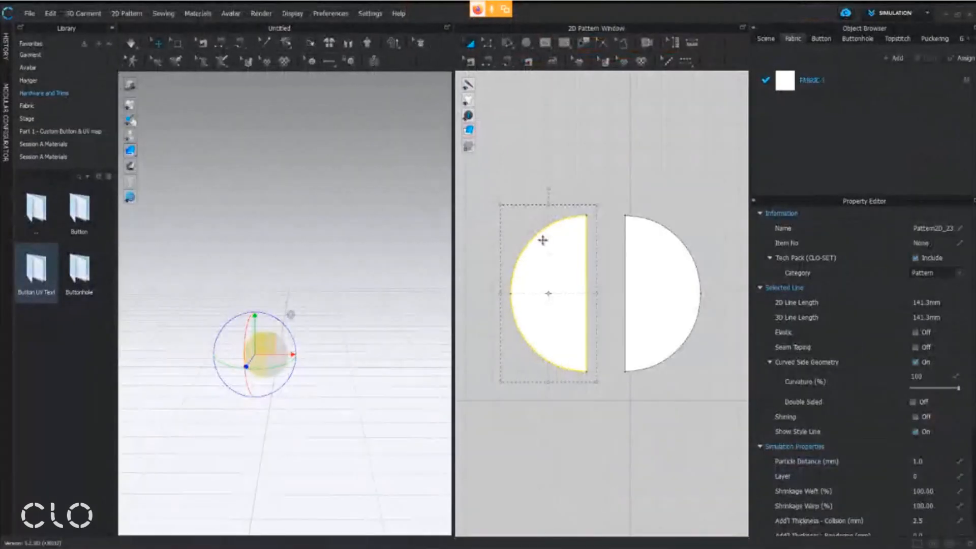
{"action": "key", "text": "Delete"}
Start rounding the half circle's upper corner with the Smooth Curve tool and open the Round Corner by Length settings
{"action": "middle_click_drag", "start_coordinate": [635, 243], "coordinate": [569, 229]}
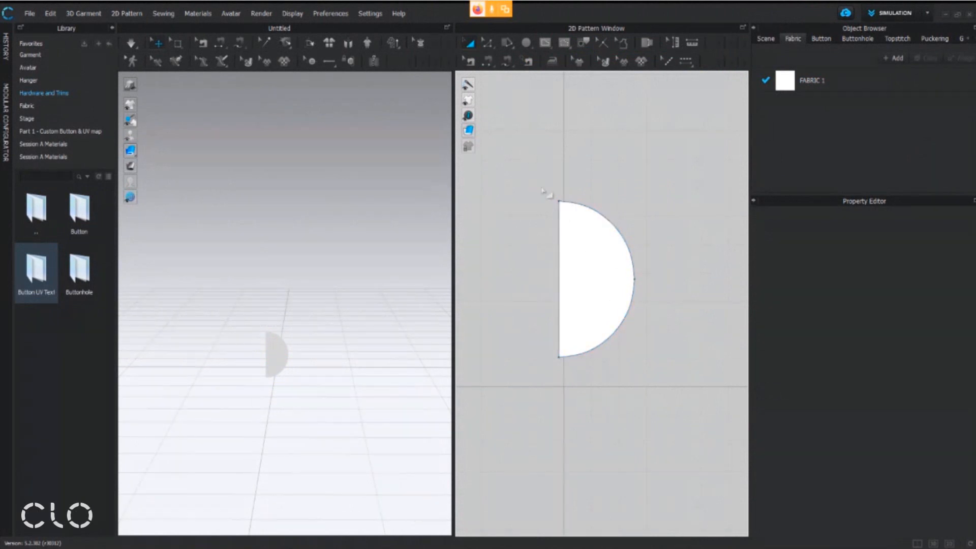
{"action": "middle_click_drag", "start_coordinate": [555, 214], "coordinate": [531, 193]}
{"action": "scroll", "coordinate": [530, 194], "scroll_direction": "up", "scroll_amount": 4}
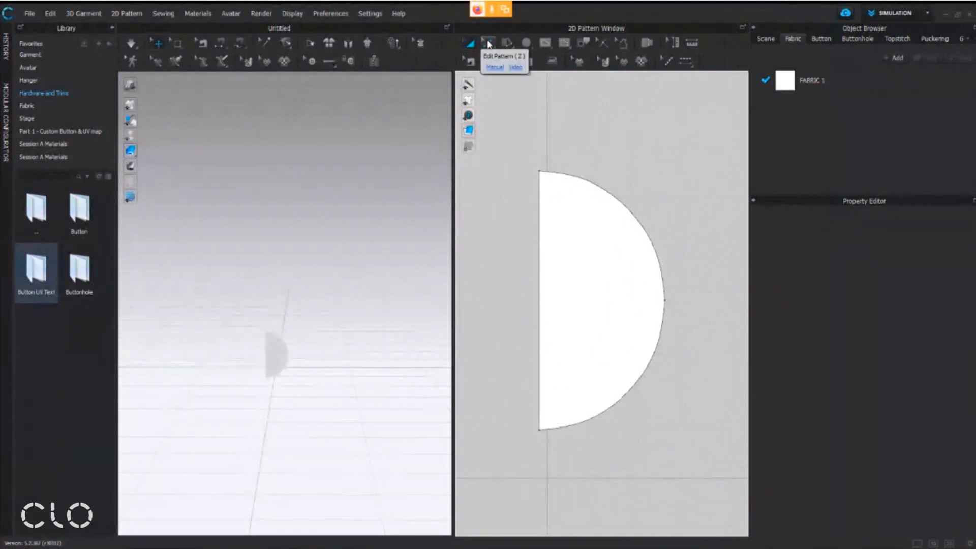
{"action": "left_click", "coordinate": [488, 44]}
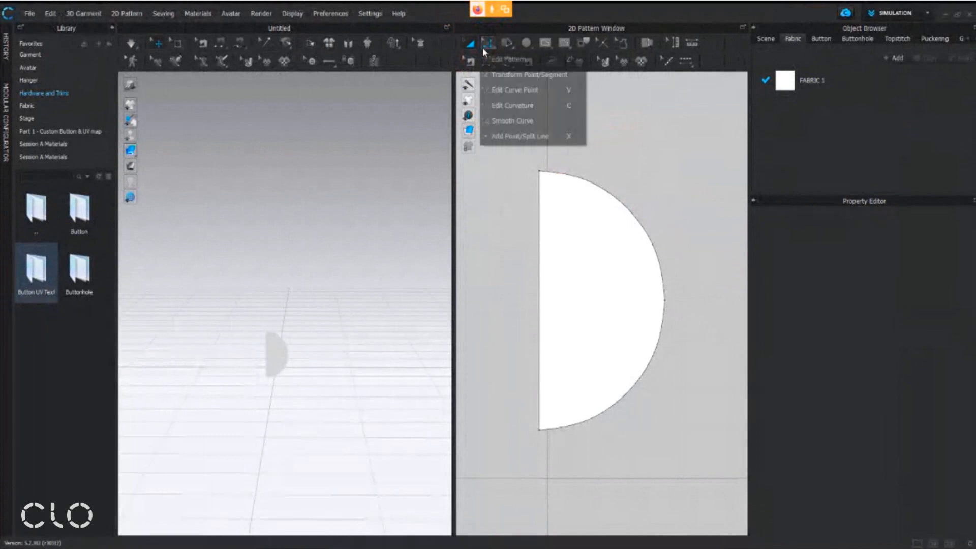
{"action": "left_click", "coordinate": [511, 121]}
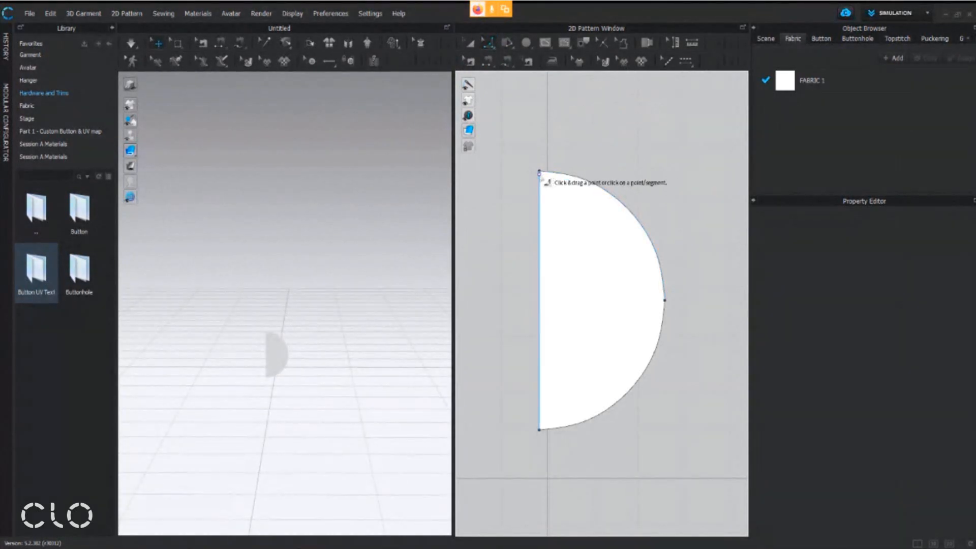
{"action": "scroll", "coordinate": [541, 178], "scroll_direction": "up", "scroll_amount": 2}
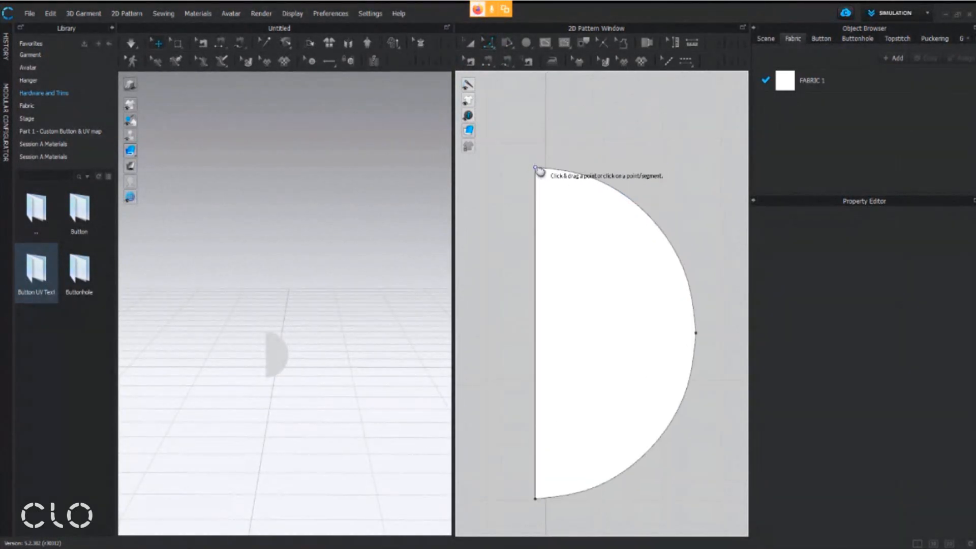
{"action": "left_click", "coordinate": [525, 154]}
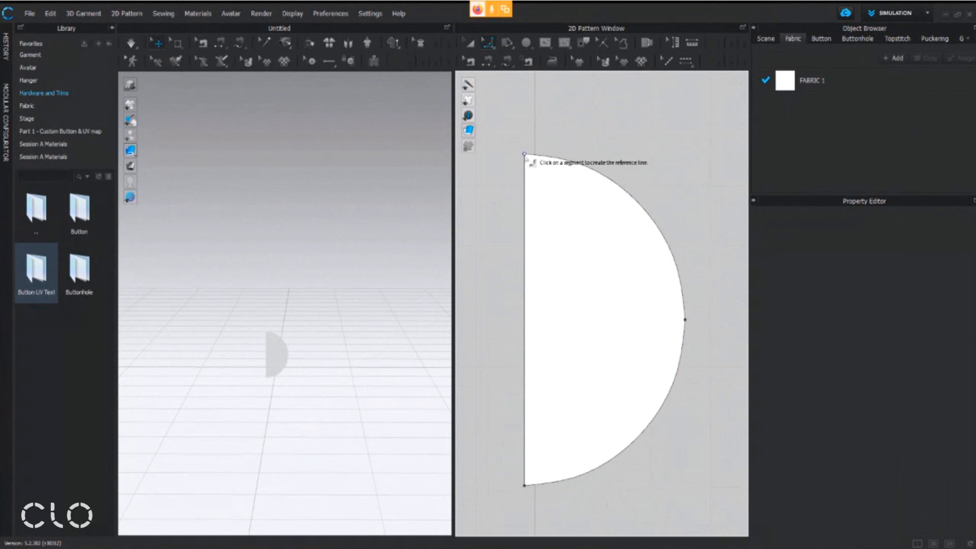
{"action": "left_click_drag", "start_coordinate": [525, 156], "coordinate": [537, 179]}
{"action": "left_click_drag", "start_coordinate": [536, 178], "coordinate": [536, 180]}
{"action": "right_click", "coordinate": [535, 180]}
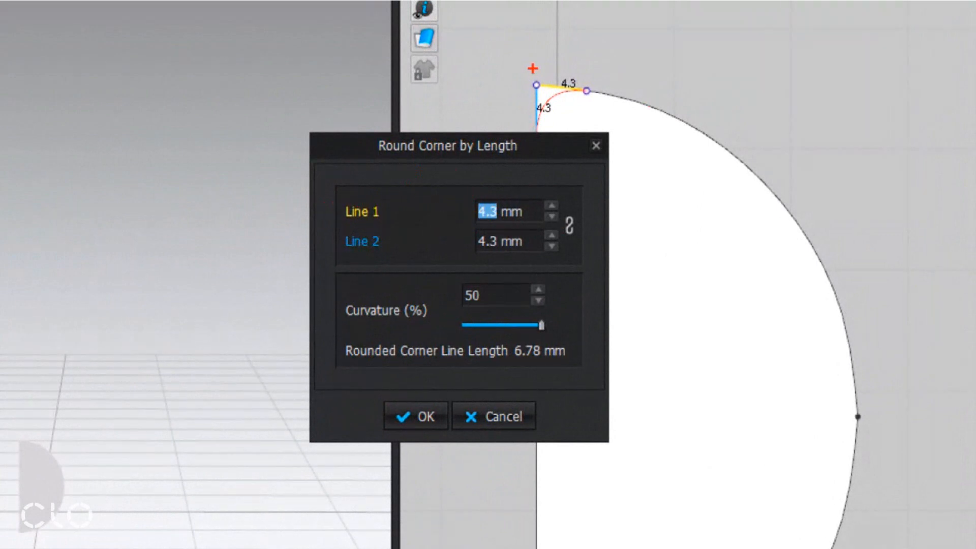
Set Line 1 and Line 2 of the upper corner's rounding to 2 mm each
{"action": "mouse_move", "coordinate": [581, 70]}
{"action": "left_mouse_down"}
{"action": "mouse_move", "coordinate": [626, 34]}
{"action": "mouse_move", "coordinate": [644, 51]}
{"action": "left_mouse_up"}
{"action": "mouse_move", "coordinate": [512, 99]}
{"action": "left_mouse_down"}
{"action": "mouse_move", "coordinate": [525, 119]}
{"action": "mouse_move", "coordinate": [458, 107]}
{"action": "mouse_move", "coordinate": [465, 120]}
{"action": "left_mouse_up"}
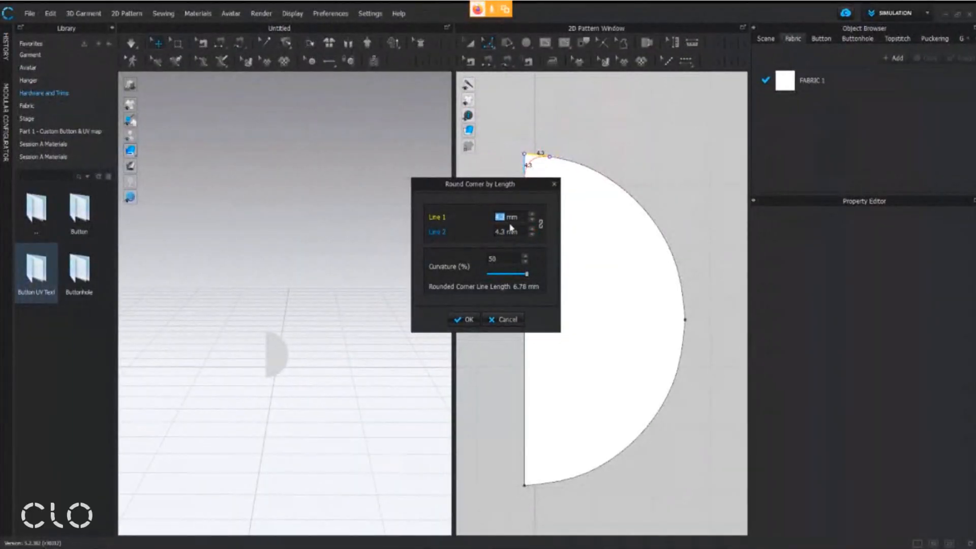
{"action": "type", "text": "2"}
{"action": "left_click", "coordinate": [503, 233]}
{"action": "type", "text": "2"}
{"action": "left_click", "coordinate": [516, 216]}
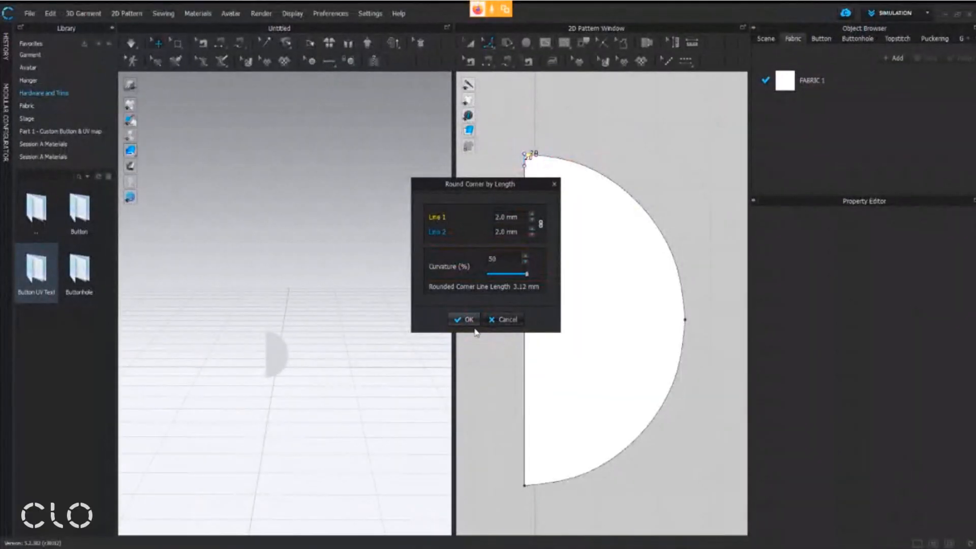
Apply the upper corner's rounding, and round the half circle's lower corner with Line 1 and Line 2 at 2 mm
{"action": "left_click", "coordinate": [467, 320]}
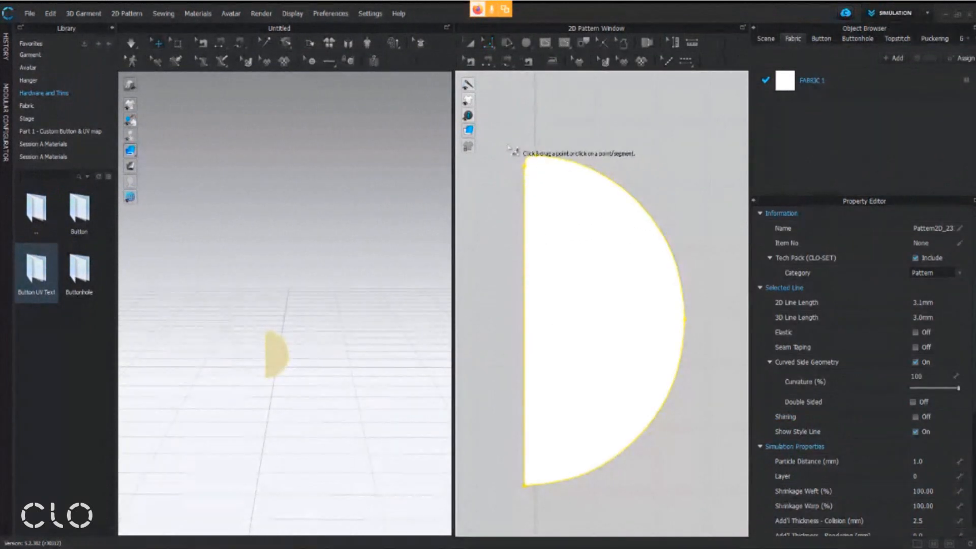
{"action": "middle_click_drag", "start_coordinate": [621, 401], "coordinate": [618, 379]}
{"action": "middle_click_drag", "start_coordinate": [602, 438], "coordinate": [598, 410]}
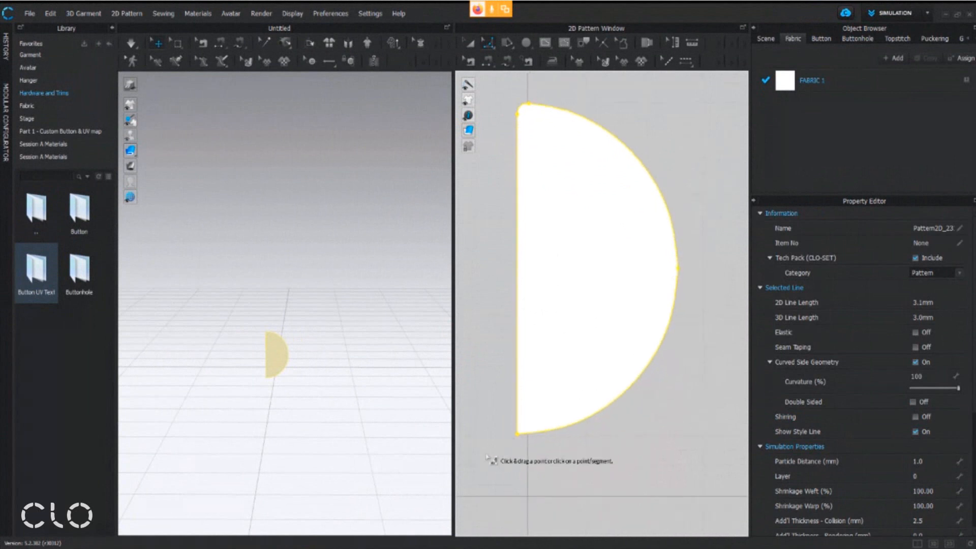
{"action": "left_click", "coordinate": [524, 455]}
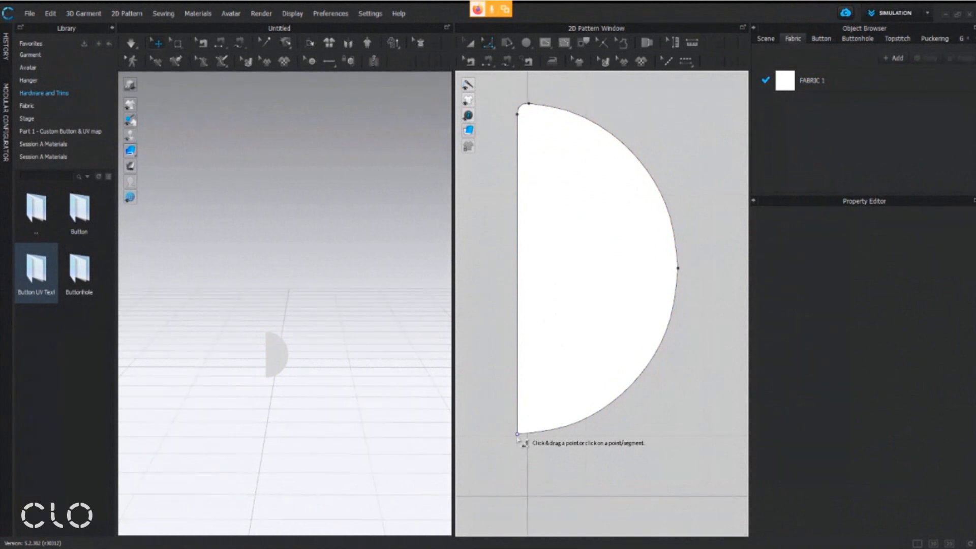
{"action": "middle_click_drag", "start_coordinate": [518, 436], "coordinate": [523, 430]}
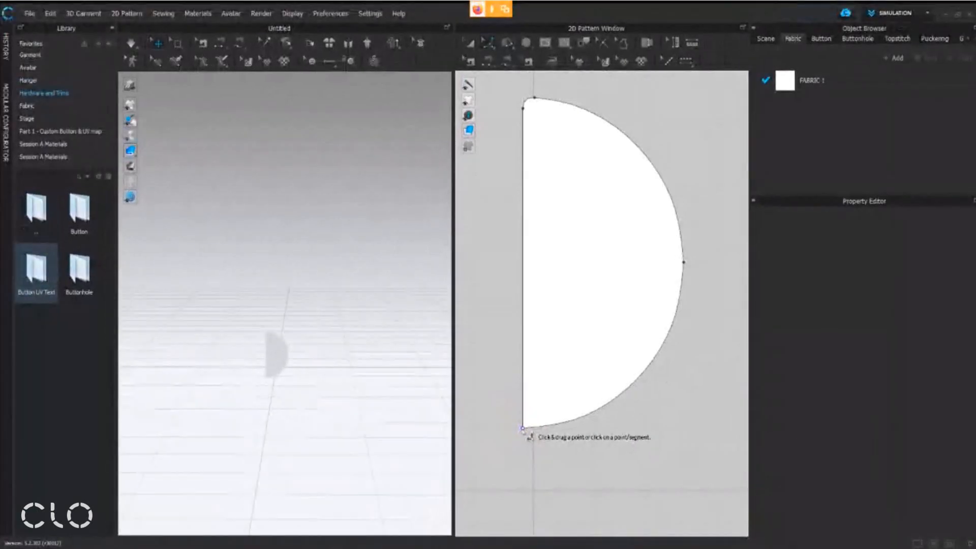
{"action": "left_click", "coordinate": [525, 424]}
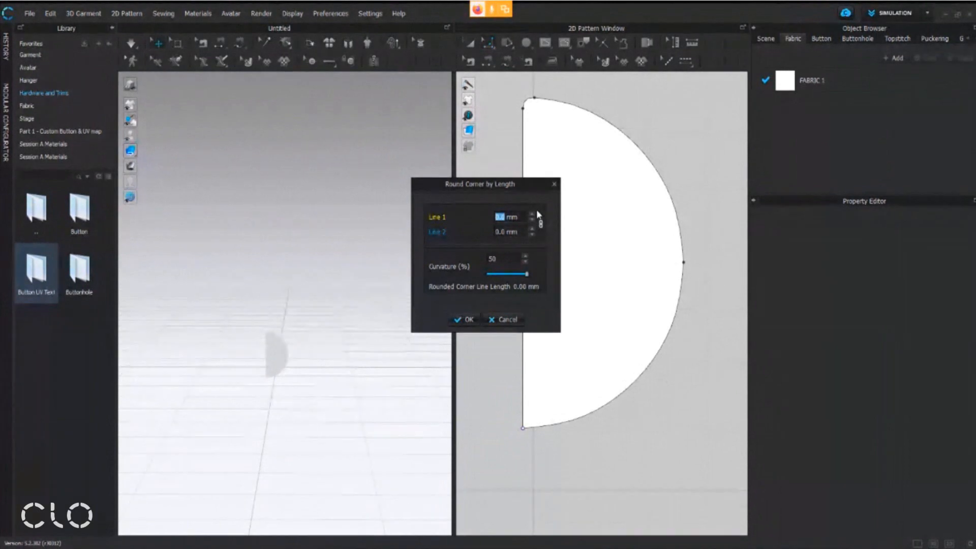
{"action": "type", "text": "2"}
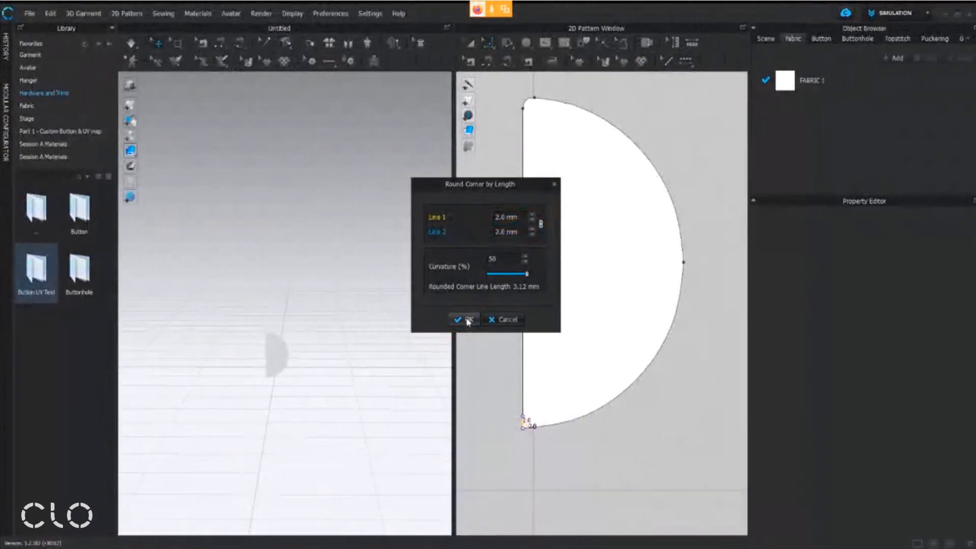
{"action": "left_click", "coordinate": [407, 435]}
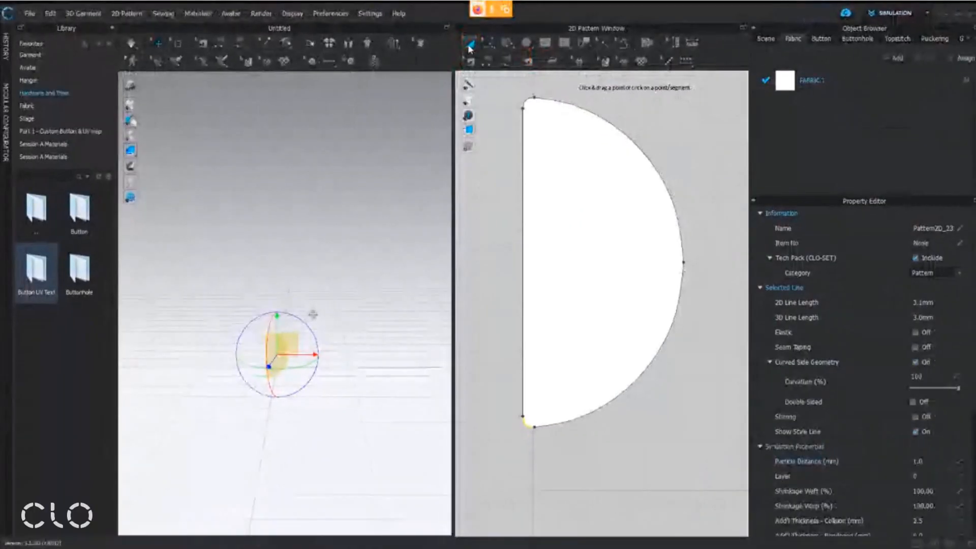
Select the half-circle pattern with the Transform Pattern tool and offset its outline inward as a single internal line at 1 mm
{"action": "left_click", "coordinate": [467, 72]}
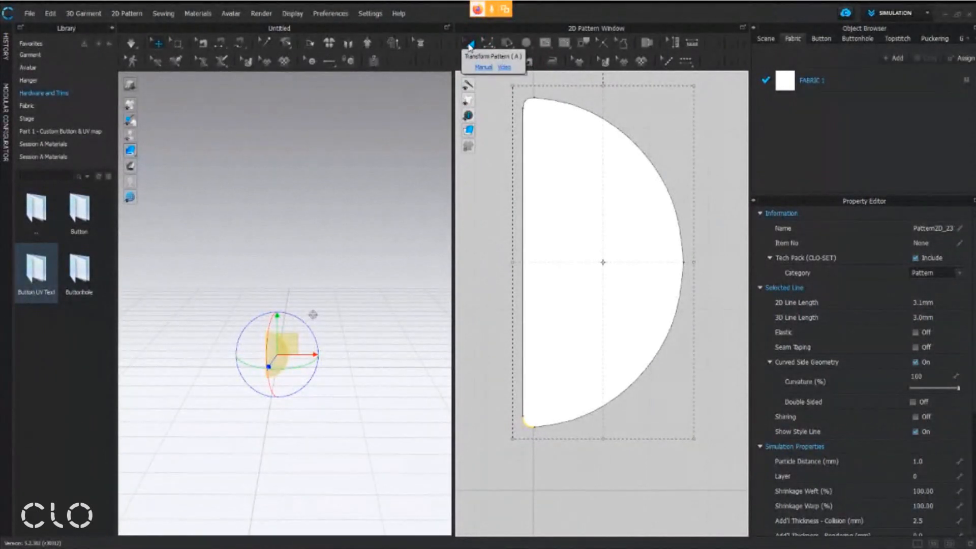
{"action": "left_click", "coordinate": [541, 140]}
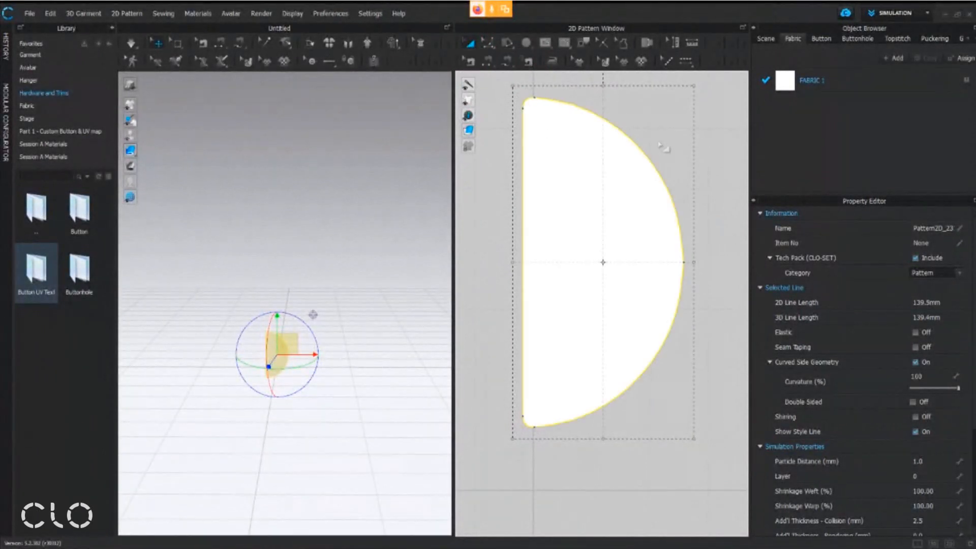
{"action": "scroll", "coordinate": [662, 205], "scroll_direction": "down", "scroll_amount": 3}
{"action": "middle_click_drag", "start_coordinate": [663, 206], "coordinate": [637, 279]}
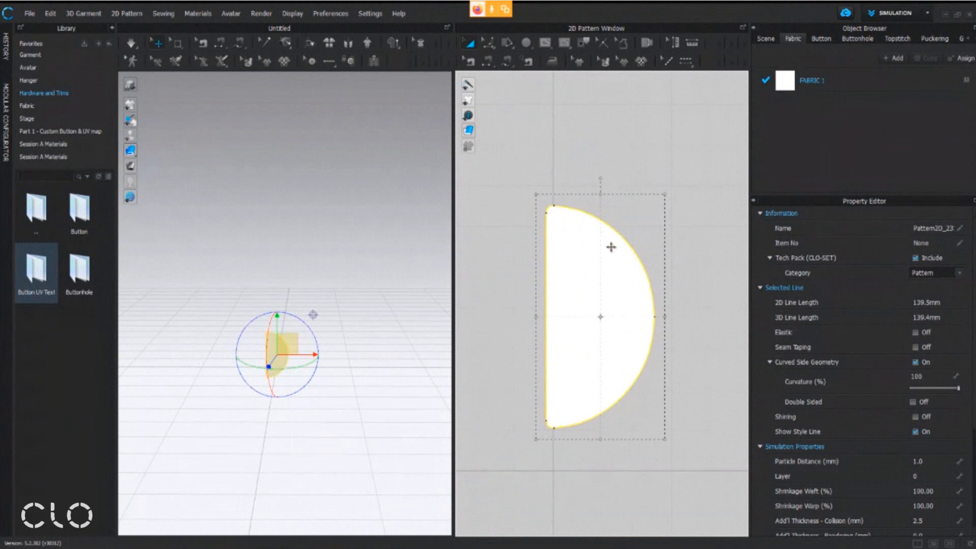
{"action": "right_click", "coordinate": [625, 253]}
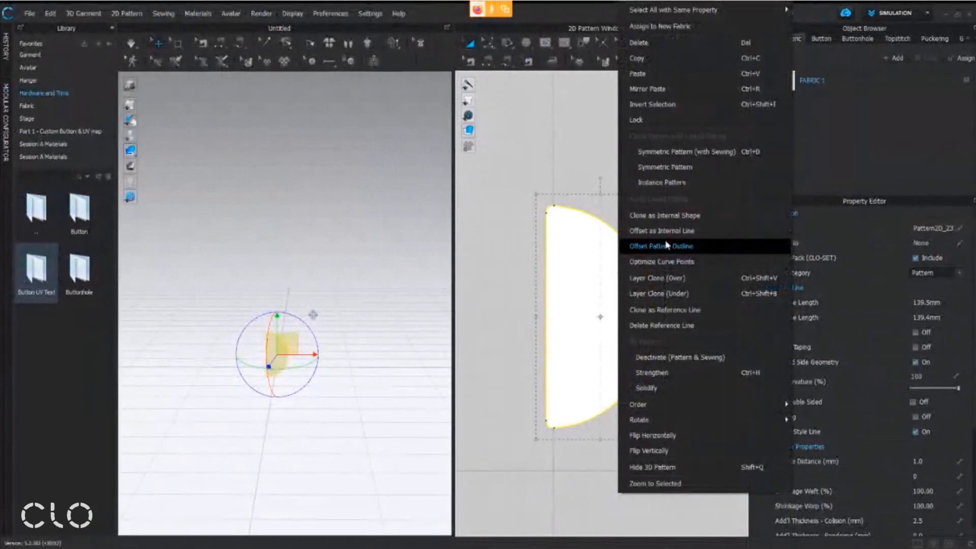
{"action": "left_click", "coordinate": [669, 238]}
{"action": "left_click_drag", "start_coordinate": [526, 191], "coordinate": [487, 242]}
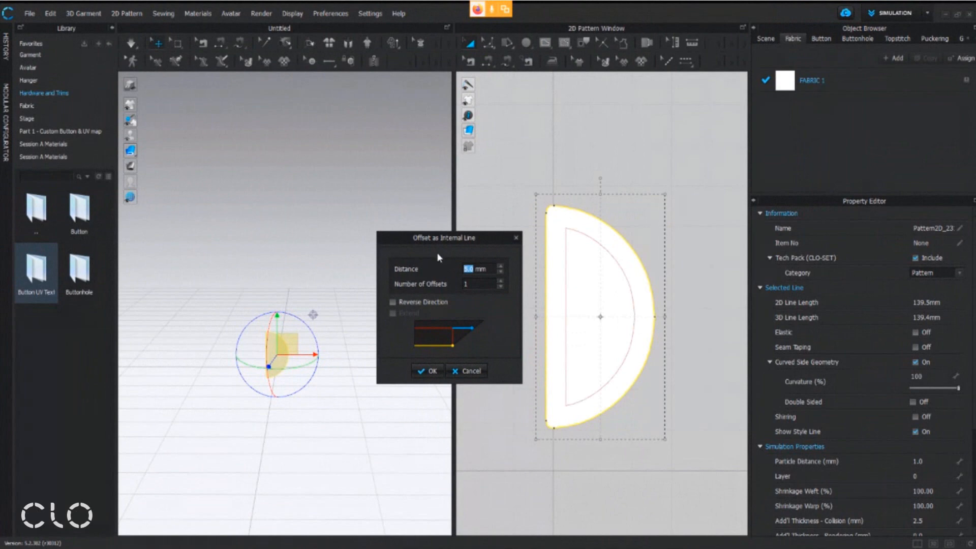
{"action": "type", "text": "1"}
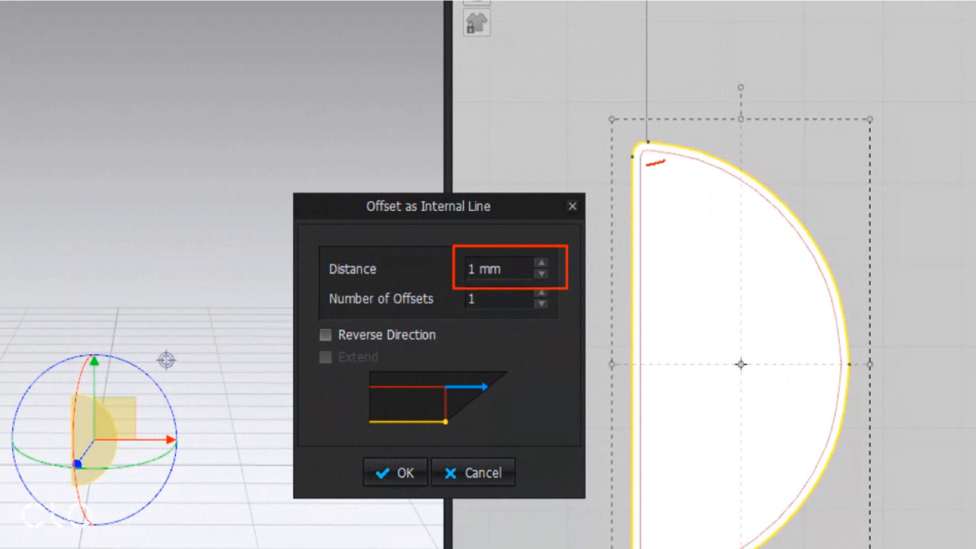
{"action": "left_click_drag", "start_coordinate": [648, 182], "coordinate": [690, 187]}
{"action": "mouse_move", "coordinate": [352, 497]}
{"action": "left_mouse_down"}
{"action": "mouse_move", "coordinate": [440, 453]}
{"action": "mouse_move", "coordinate": [437, 443]}
{"action": "left_mouse_up"}
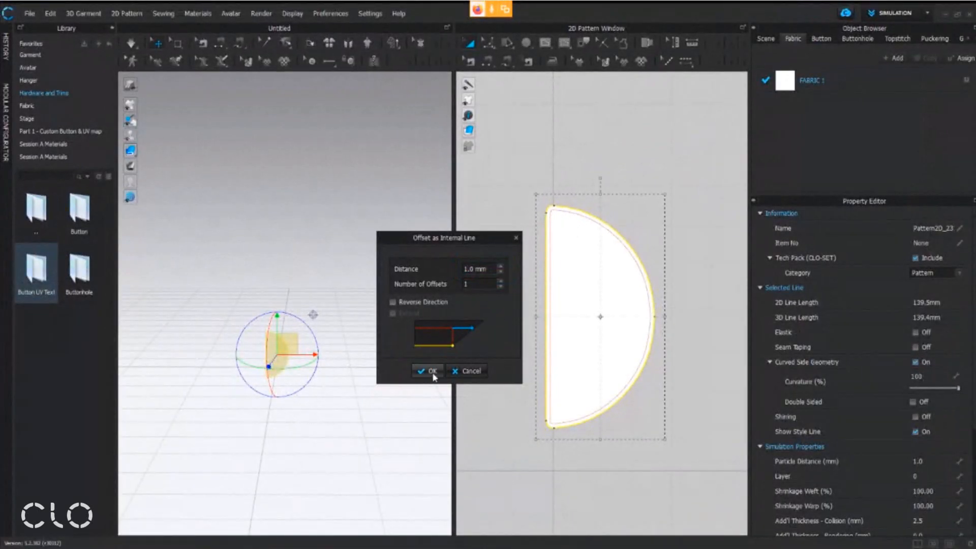
{"action": "left_click", "coordinate": [431, 371]}
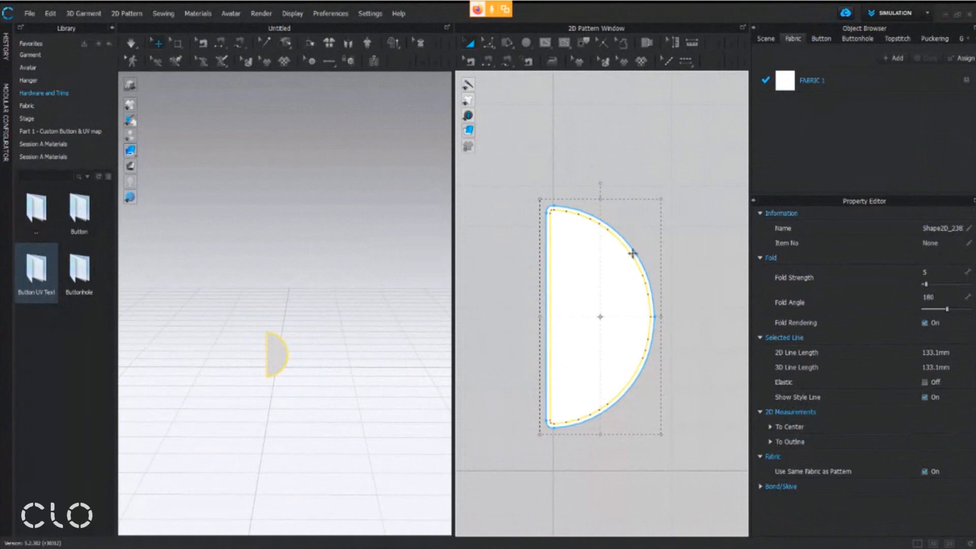
Convert the offset internal shape into a hole so that only a thin D-shaped ring is left
{"action": "middle_click_drag", "start_coordinate": [530, 300], "coordinate": [516, 253]}
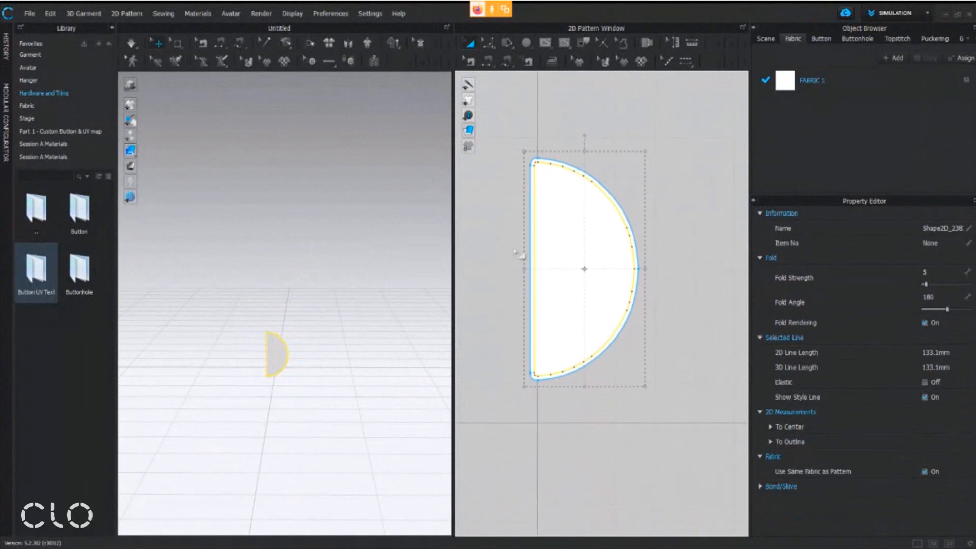
{"action": "right_click", "coordinate": [579, 234]}
{"action": "right_click", "coordinate": [584, 312]}
{"action": "left_click", "coordinate": [639, 166]}
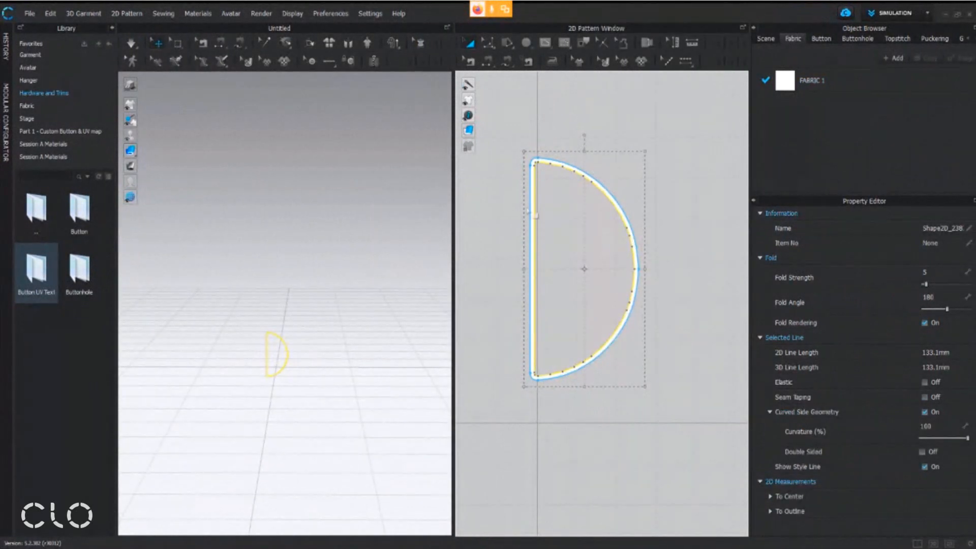
Examine the hollow D shape in the 3D window, and select its outer pattern rather than the inner hole
{"action": "scroll", "coordinate": [292, 404], "scroll_direction": "up", "scroll_amount": 3}
{"action": "scroll", "coordinate": [304, 323], "scroll_direction": "up", "scroll_amount": 5}
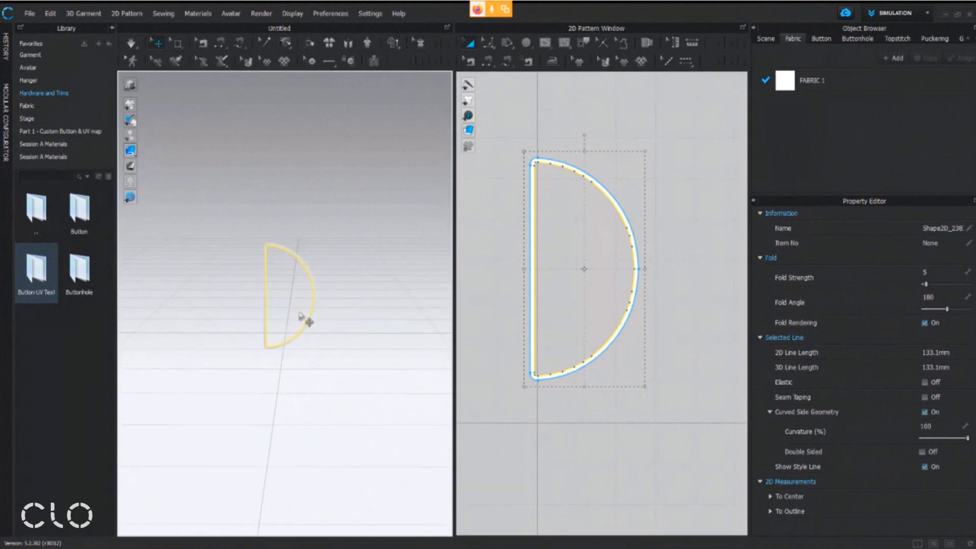
{"action": "middle_click_drag", "start_coordinate": [291, 341], "coordinate": [291, 329]}
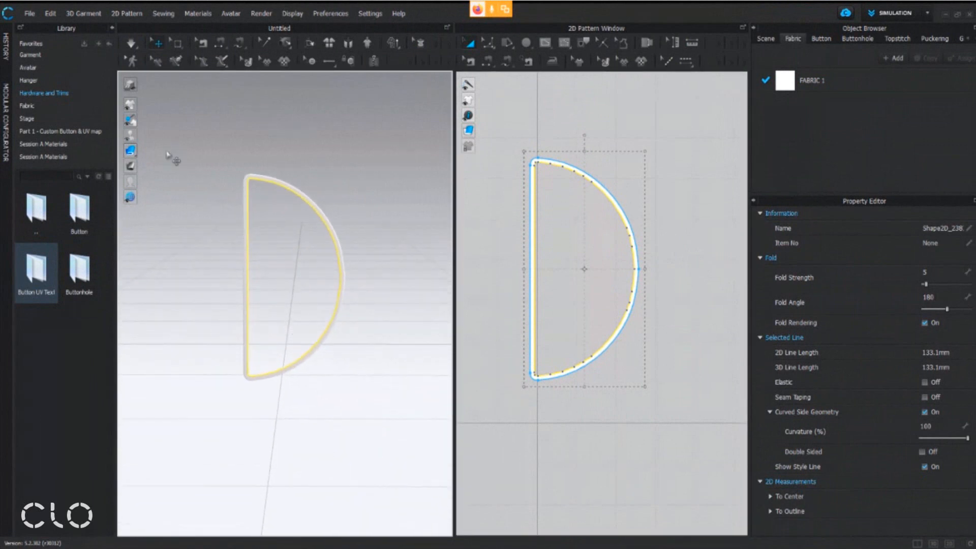
{"action": "mouse_move", "coordinate": [332, 252]}
{"action": "middle_mouse_down"}
{"action": "mouse_move", "coordinate": [358, 240]}
{"action": "mouse_move", "coordinate": [334, 234]}
{"action": "middle_mouse_up"}
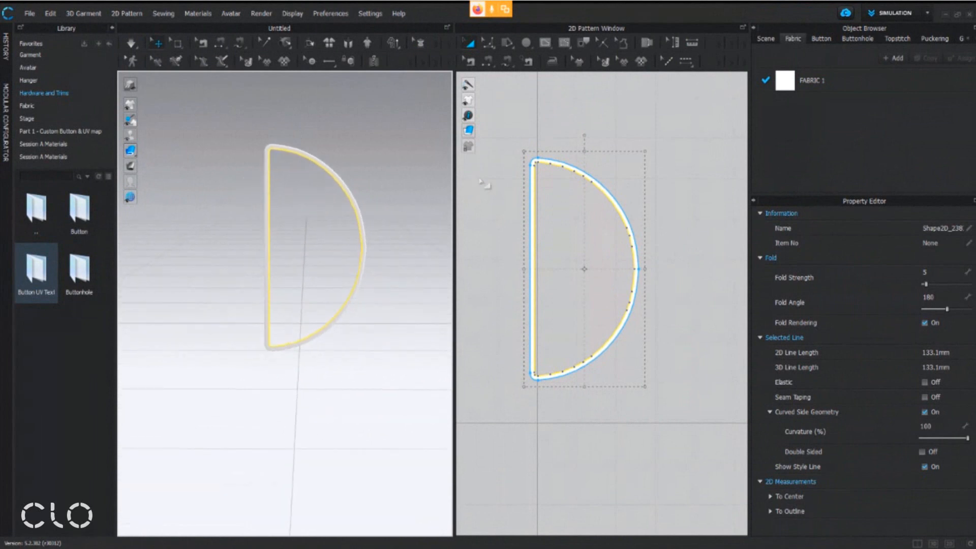
{"action": "middle_click_drag", "start_coordinate": [685, 144], "coordinate": [708, 120]}
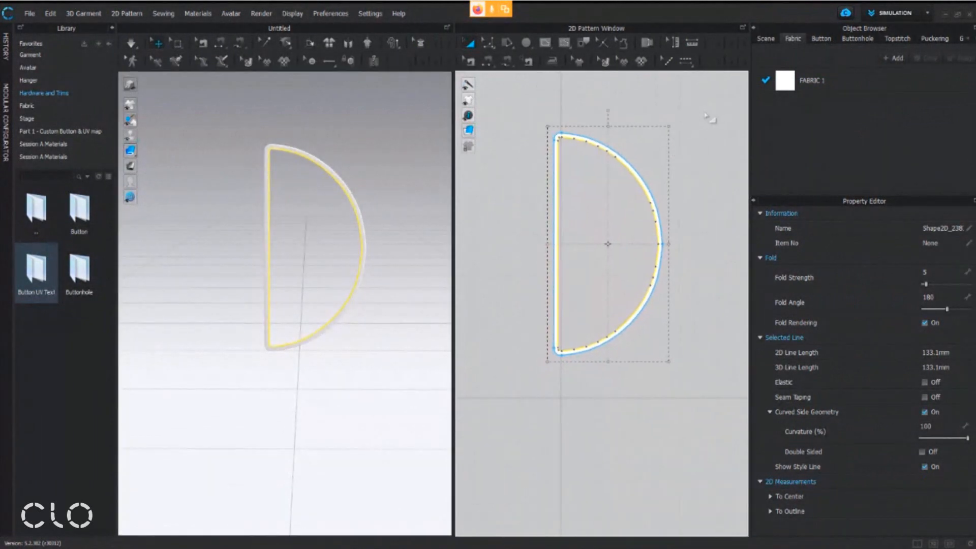
{"action": "left_click", "coordinate": [708, 120]}
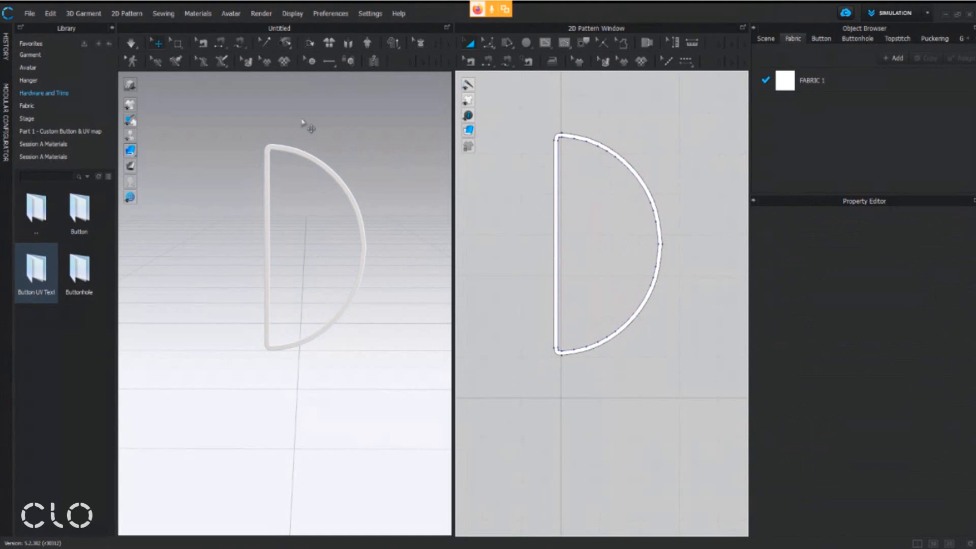
{"action": "middle_click_drag", "start_coordinate": [365, 190], "coordinate": [327, 209]}
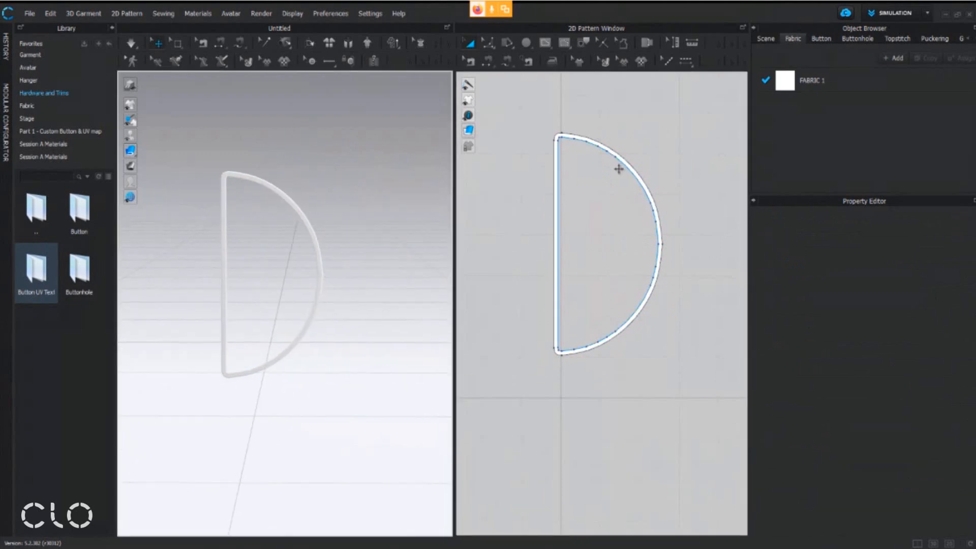
{"action": "left_click", "coordinate": [559, 184]}
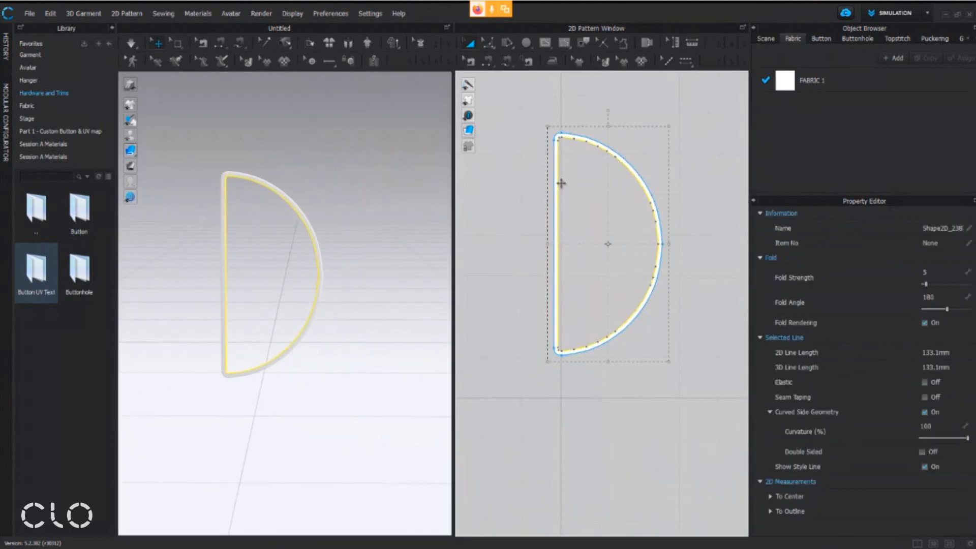
{"action": "left_click", "coordinate": [554, 170]}
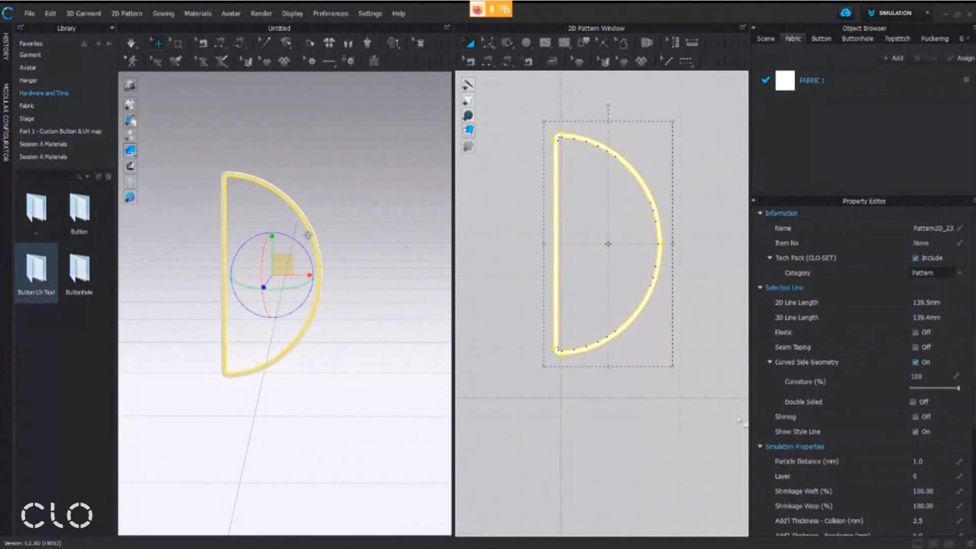
Check that the 3D garment display is set to Thick Textured Surface
{"action": "middle_click_drag", "start_coordinate": [299, 285], "coordinate": [318, 279]}
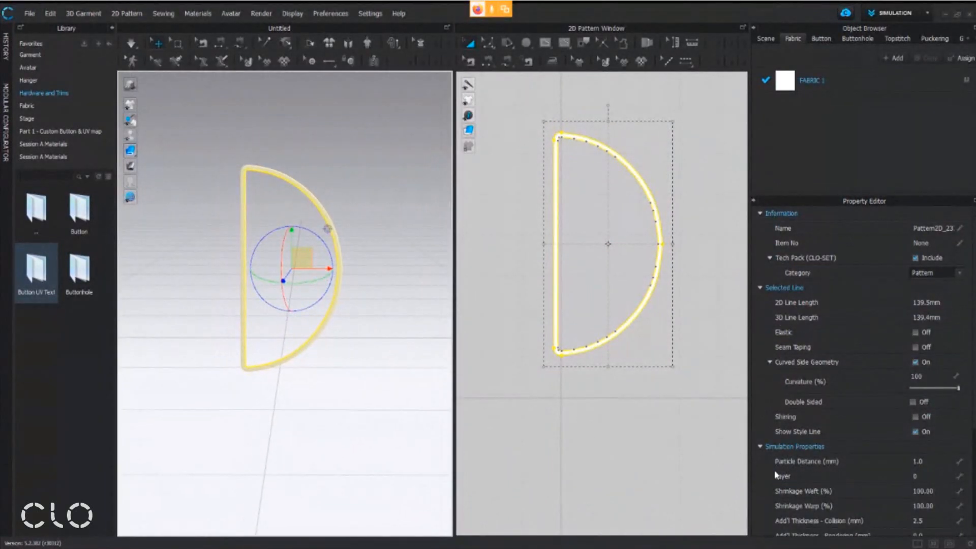
{"action": "scroll", "coordinate": [777, 475], "scroll_direction": "down", "scroll_amount": 1}
{"action": "mouse_move", "coordinate": [130, 150]}
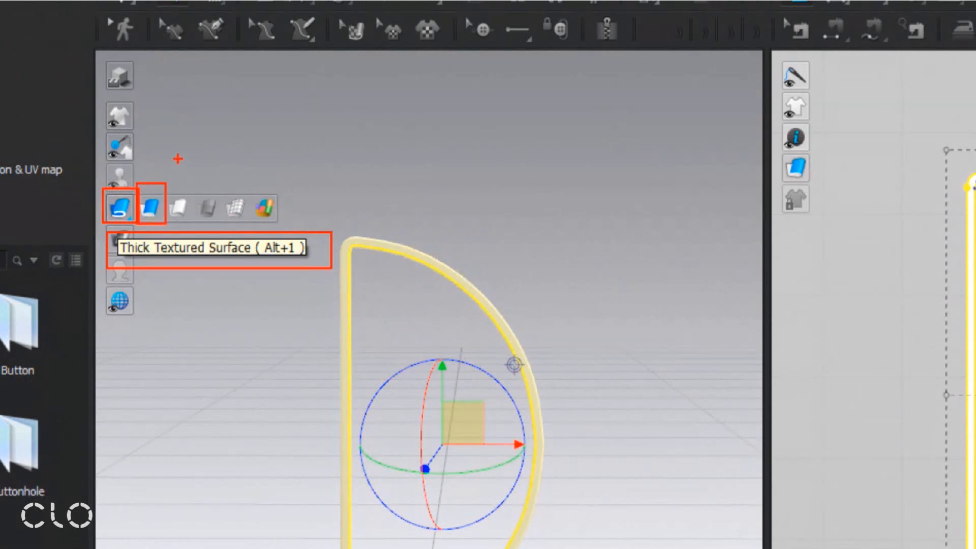
{"action": "left_click_drag", "start_coordinate": [152, 184], "coordinate": [222, 103]}
{"action": "key", "text": "Escape"}
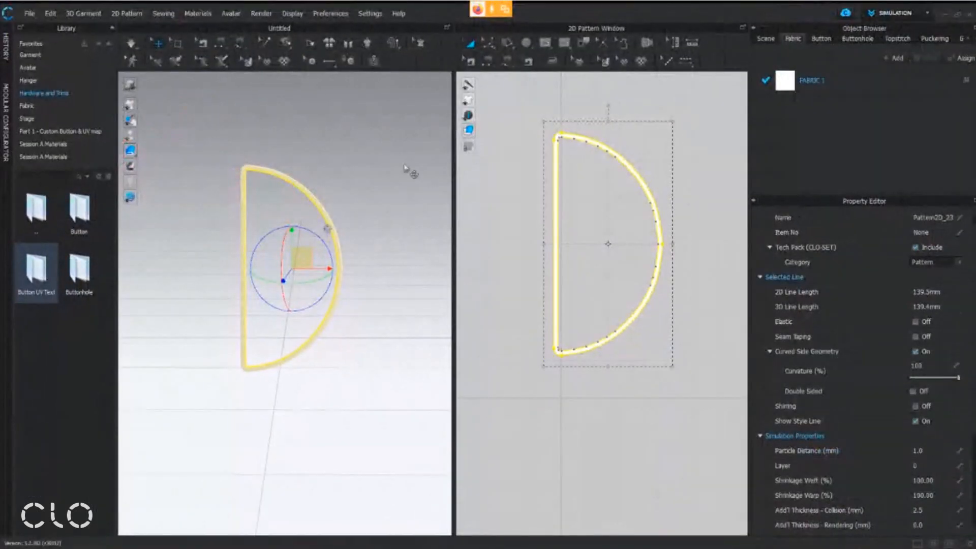
Set the D ring pattern's Add'l Thickness - Rendering to 1 mm and view the ring from an angle in 3D
{"action": "scroll", "coordinate": [798, 424], "scroll_direction": "down", "scroll_amount": 2}
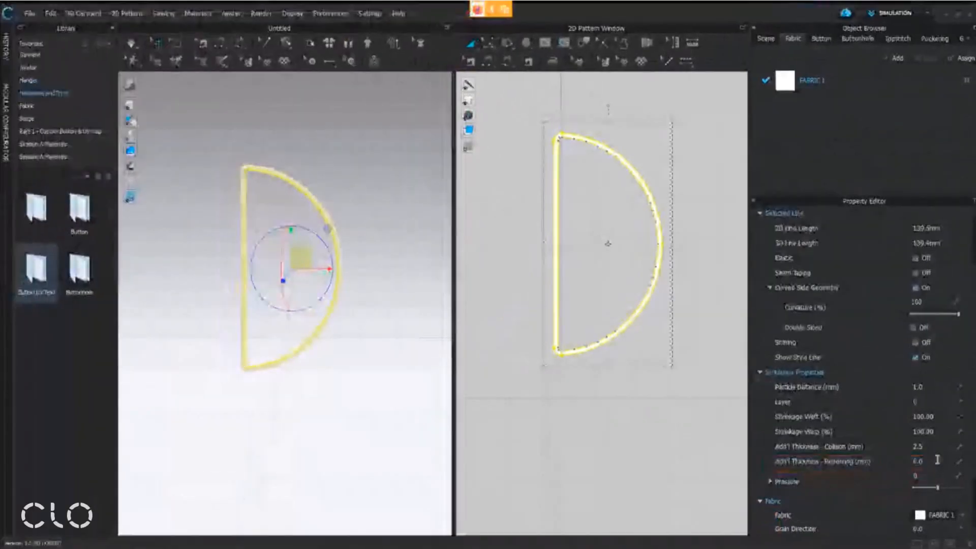
{"action": "left_click", "coordinate": [886, 526]}
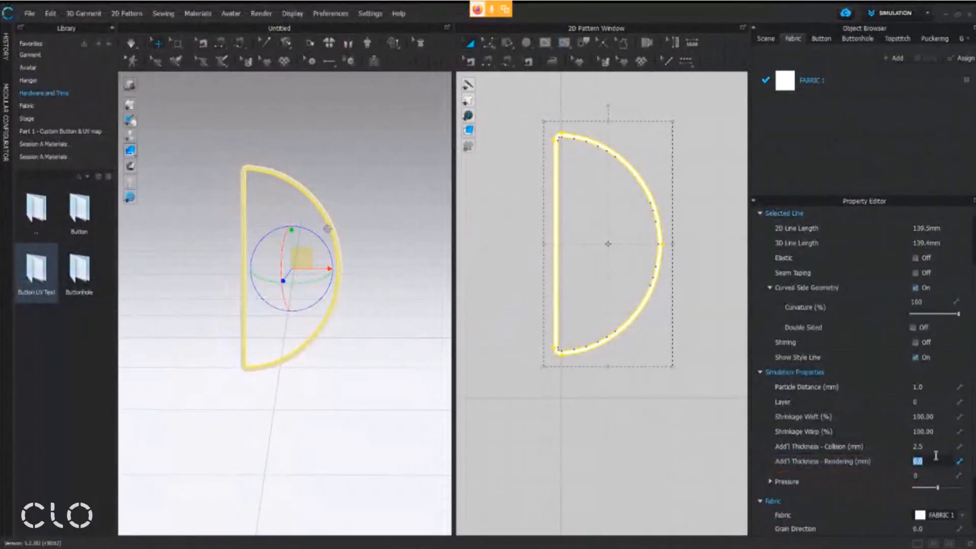
{"action": "type", "text": "1"}
{"action": "key", "text": "Return"}
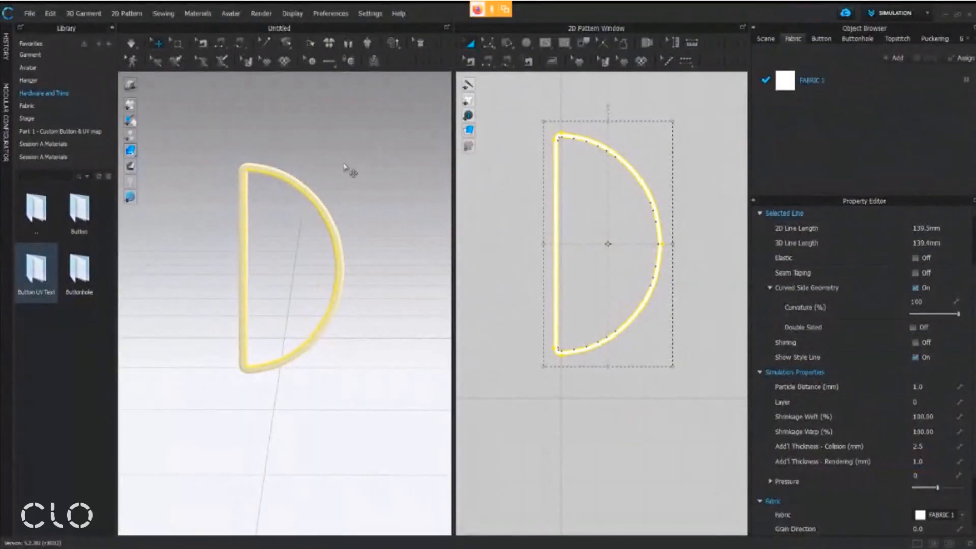
{"action": "left_click", "coordinate": [345, 192]}
{"action": "left_click", "coordinate": [314, 198]}
{"action": "right_click_drag", "start_coordinate": [342, 244], "coordinate": [357, 272]}
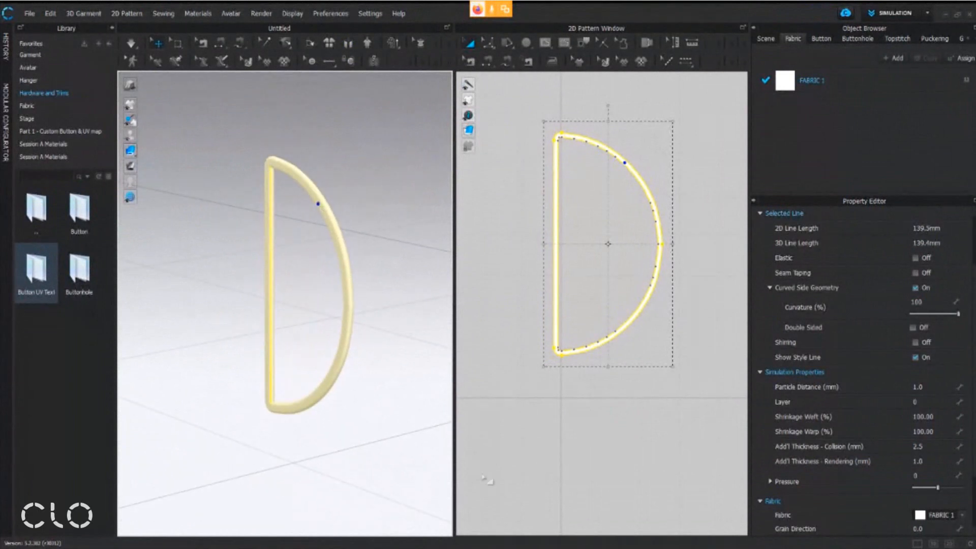
Set the D ring pattern's Add'l Thickness - Rendering to 2 mm and review the thicker ring in 3D
{"action": "left_click", "coordinate": [933, 461]}
{"action": "type", "text": "2"}
{"action": "key", "text": "Return"}
{"action": "right_click_drag", "start_coordinate": [301, 272], "coordinate": [339, 251]}
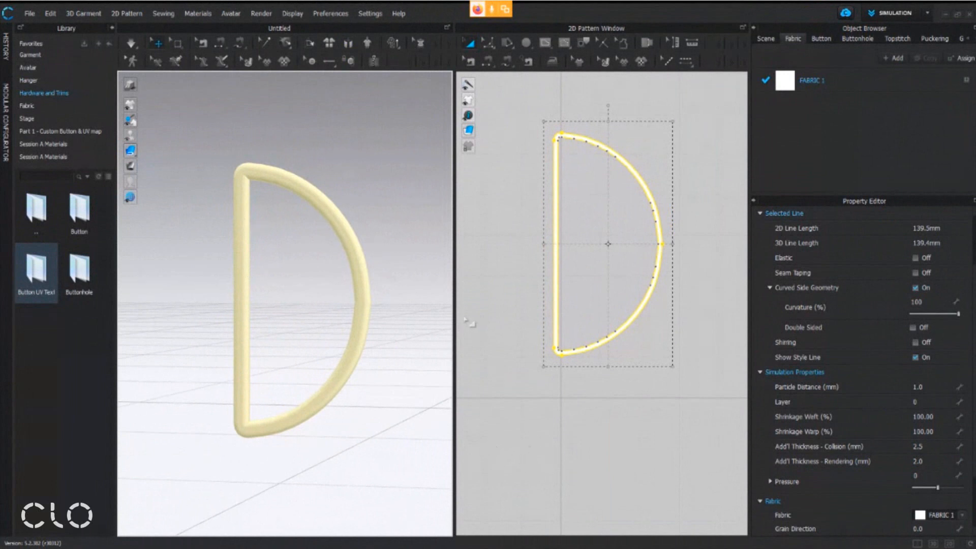
{"action": "scroll", "coordinate": [389, 300], "scroll_direction": "down", "scroll_amount": 3}
{"action": "right_click_drag", "start_coordinate": [331, 294], "coordinate": [355, 288]}
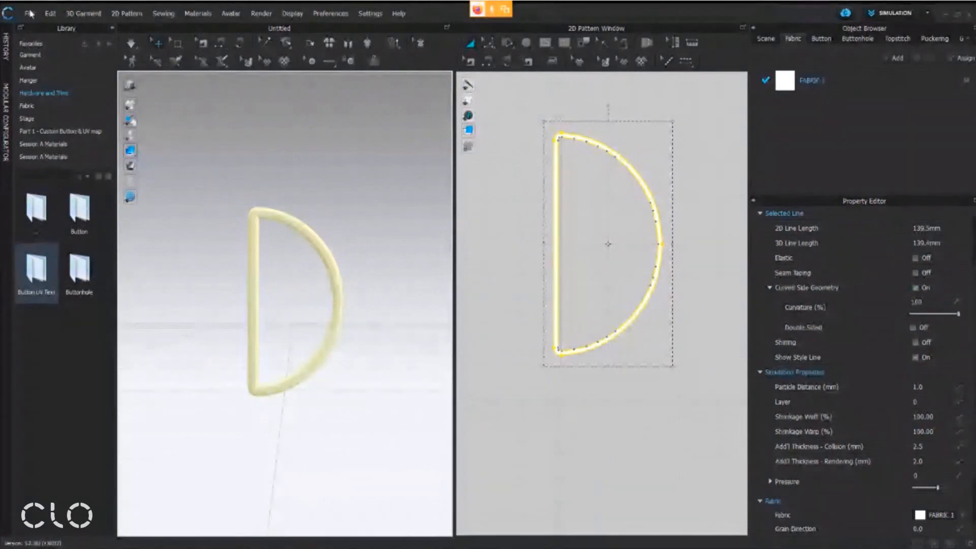
Save the project as "D Ring" in the Session A Materials folder on the Desktop
{"action": "left_click", "coordinate": [34, 14]}
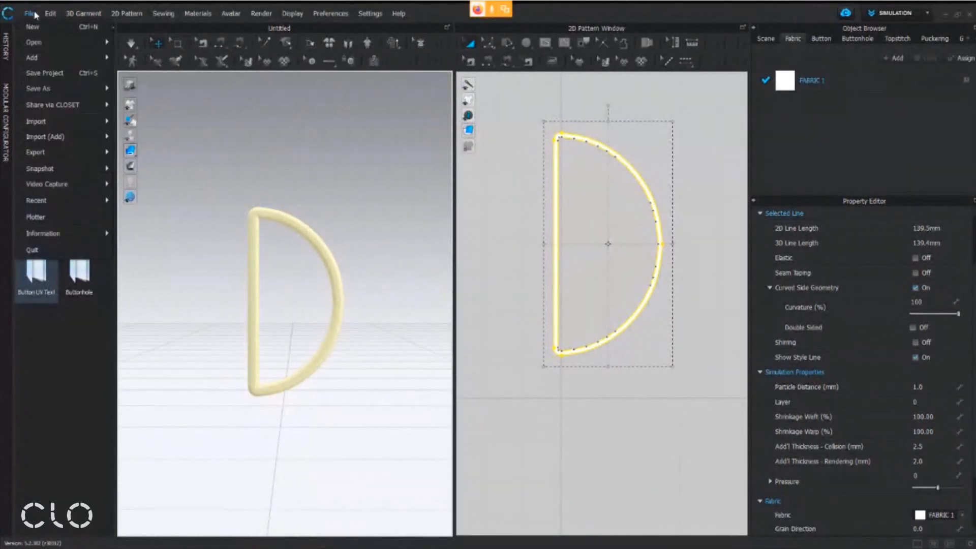
{"action": "mouse_move", "coordinate": [56, 90]}
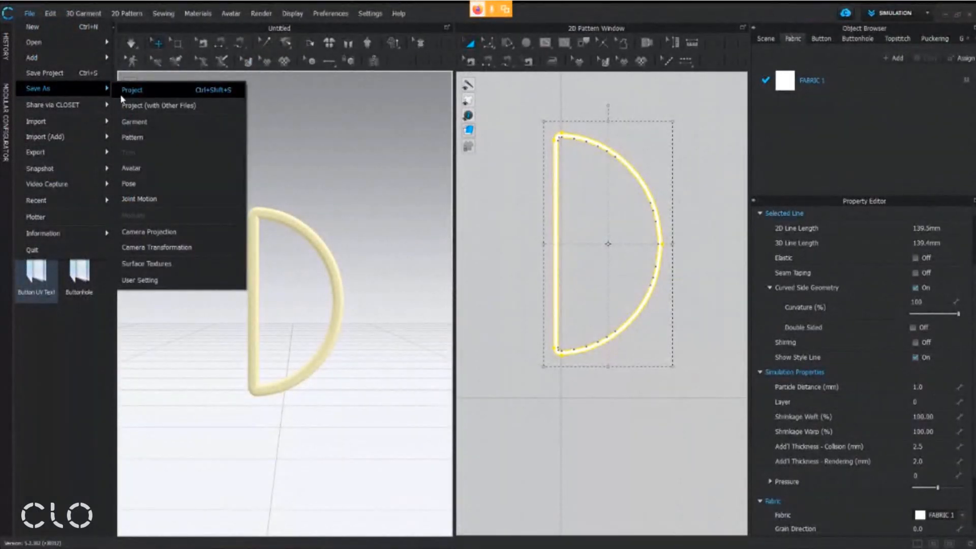
{"action": "left_click", "coordinate": [132, 90]}
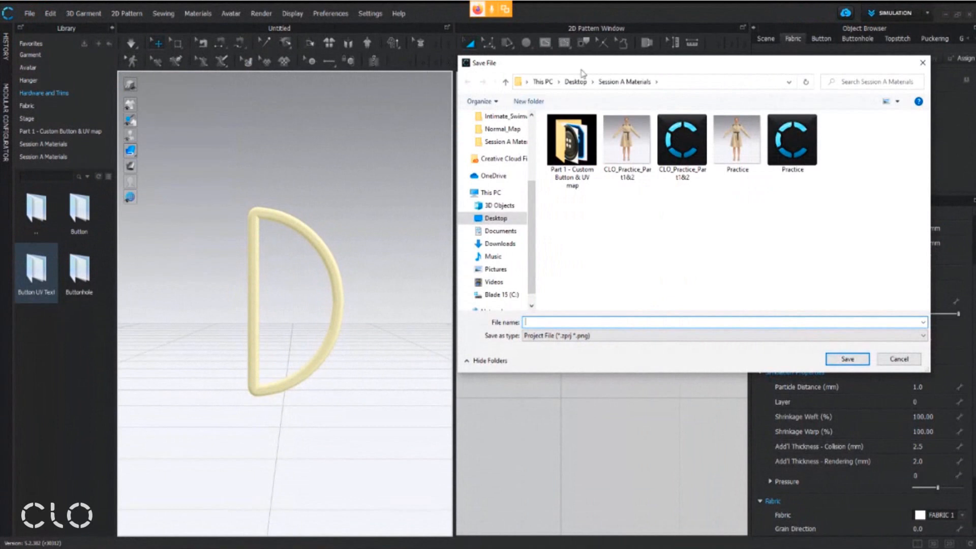
{"action": "left_click", "coordinate": [496, 217]}
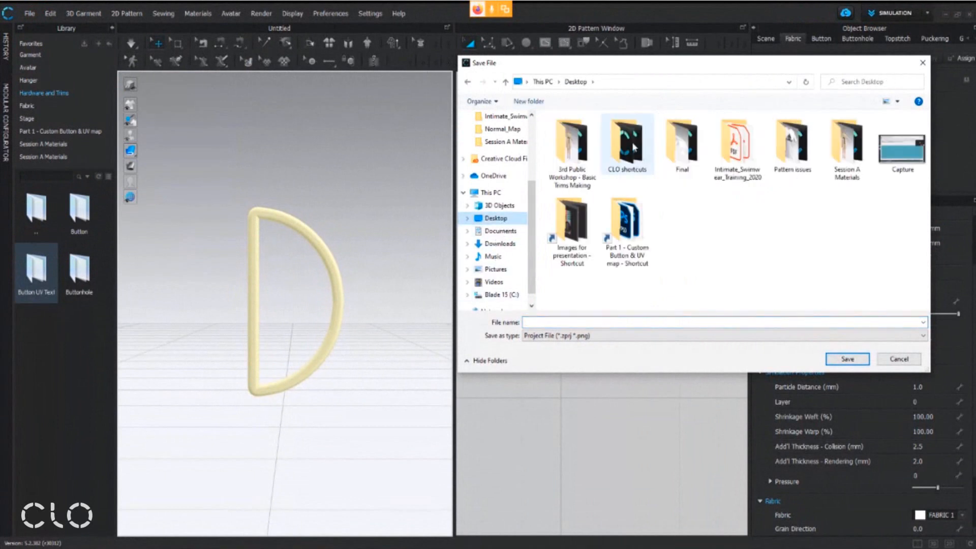
{"action": "double_click", "coordinate": [853, 152]}
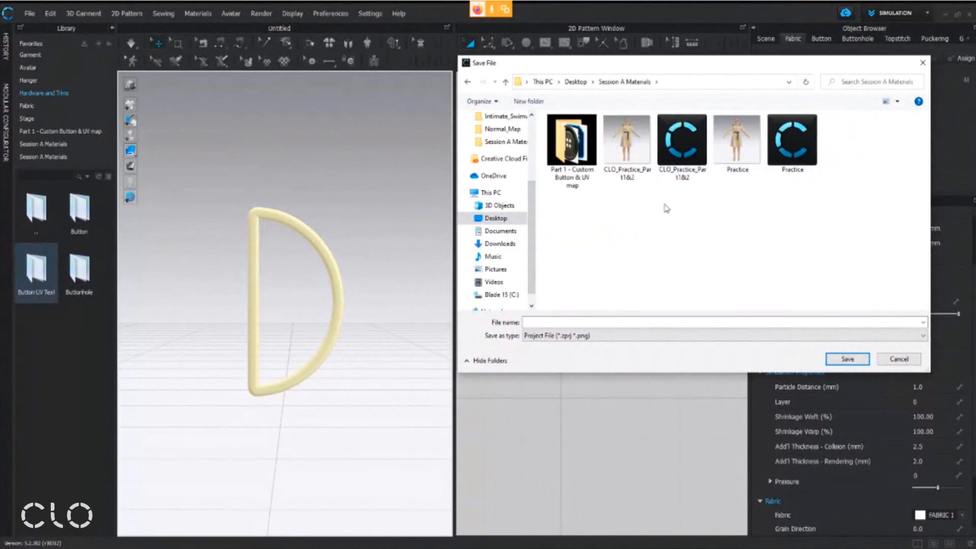
{"action": "left_click", "coordinate": [644, 321]}
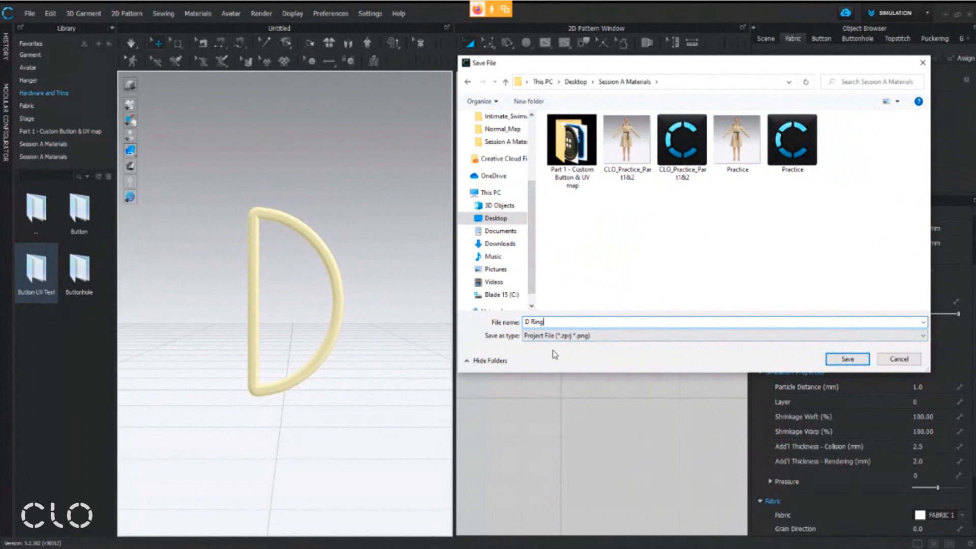
{"action": "left_click", "coordinate": [848, 360]}
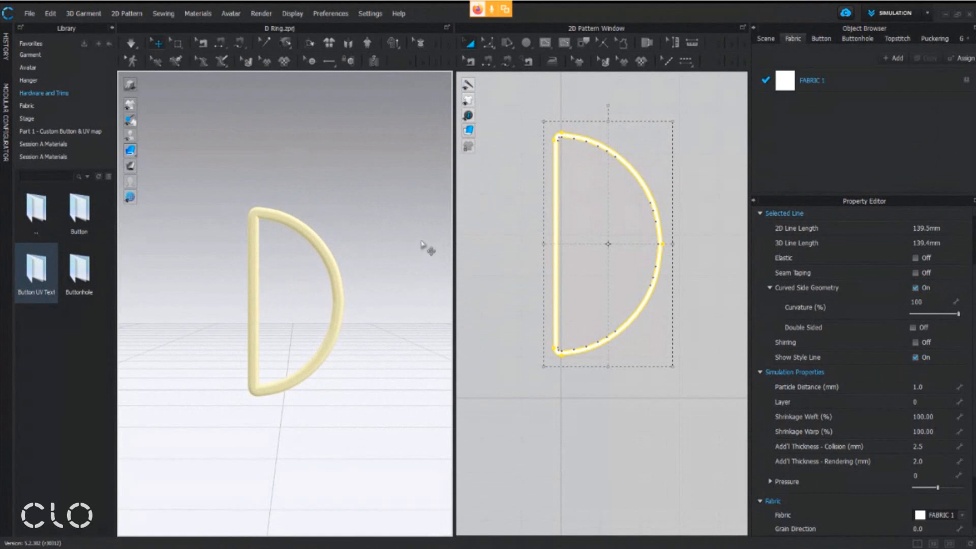
Start an OBJ export of the ring named "D ring" into the Session A Materials folder on the Desktop
{"action": "left_click", "coordinate": [29, 14]}
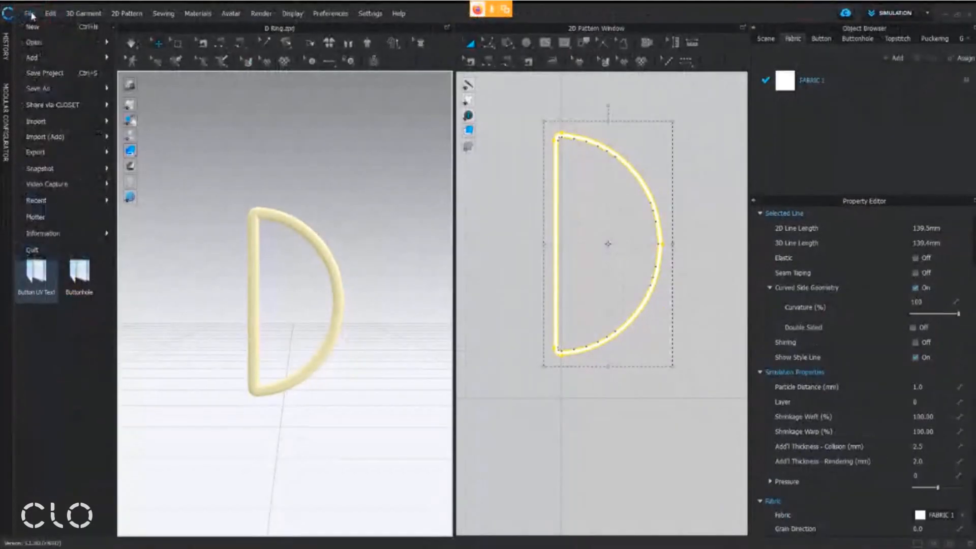
{"action": "mouse_move", "coordinate": [97, 308]}
{"action": "mouse_move", "coordinate": [42, 148]}
{"action": "left_click", "coordinate": [184, 235]}
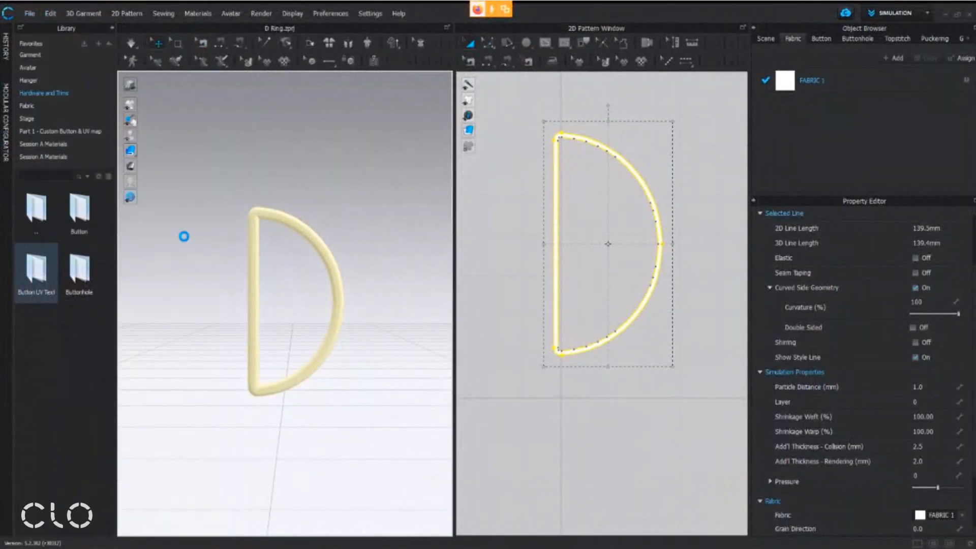
{"action": "scroll", "coordinate": [496, 188], "scroll_direction": "up", "scroll_amount": 5}
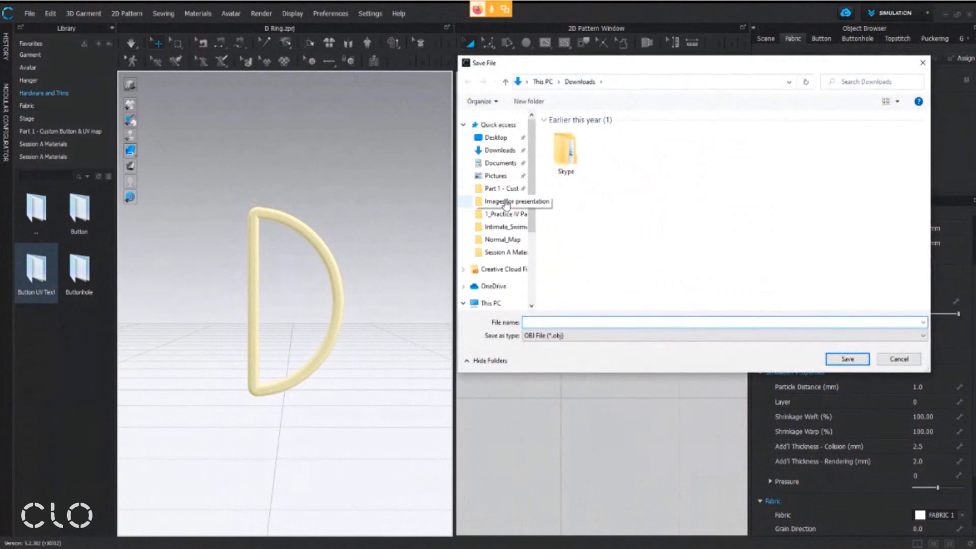
{"action": "left_click", "coordinate": [496, 138]}
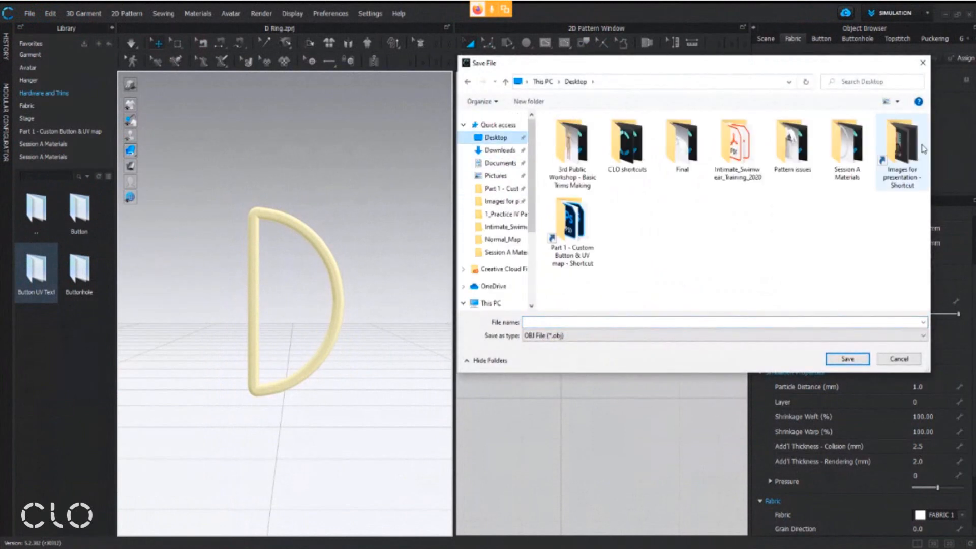
{"action": "double_click", "coordinate": [862, 145]}
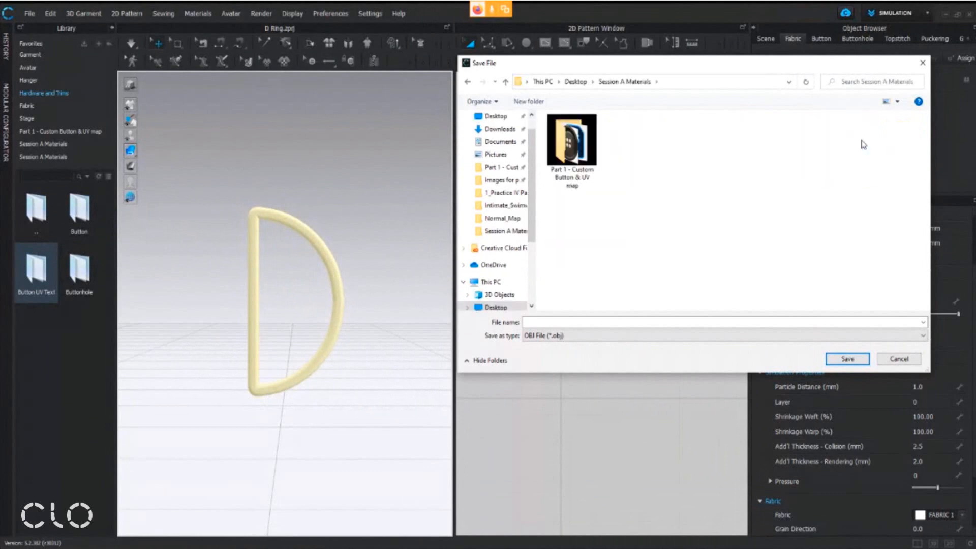
{"action": "left_click", "coordinate": [570, 321]}
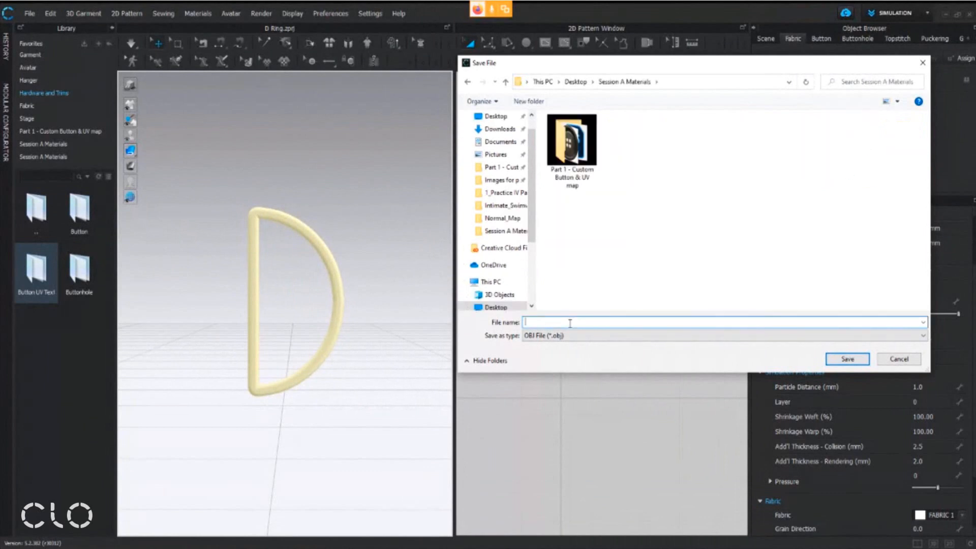
{"action": "type", "text": "D ring"}
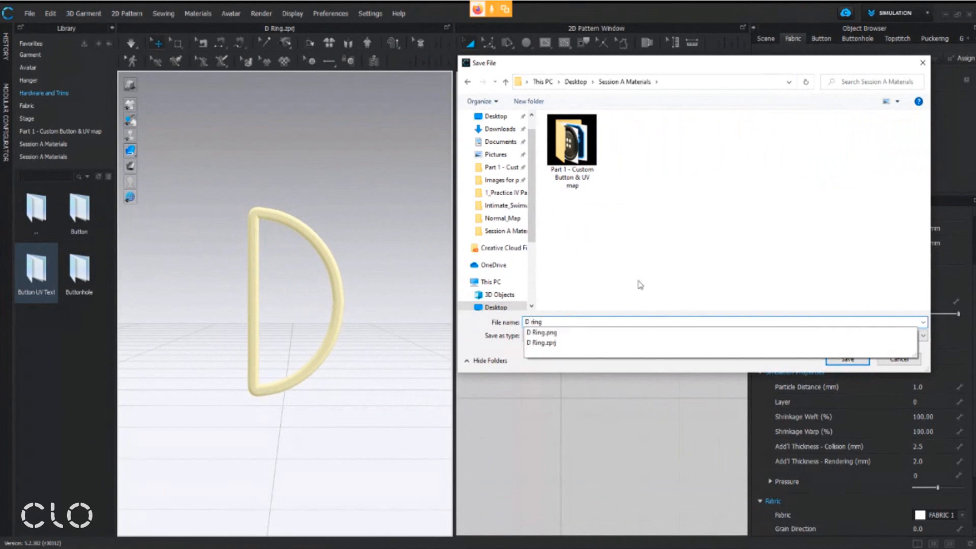
{"action": "left_click", "coordinate": [672, 263]}
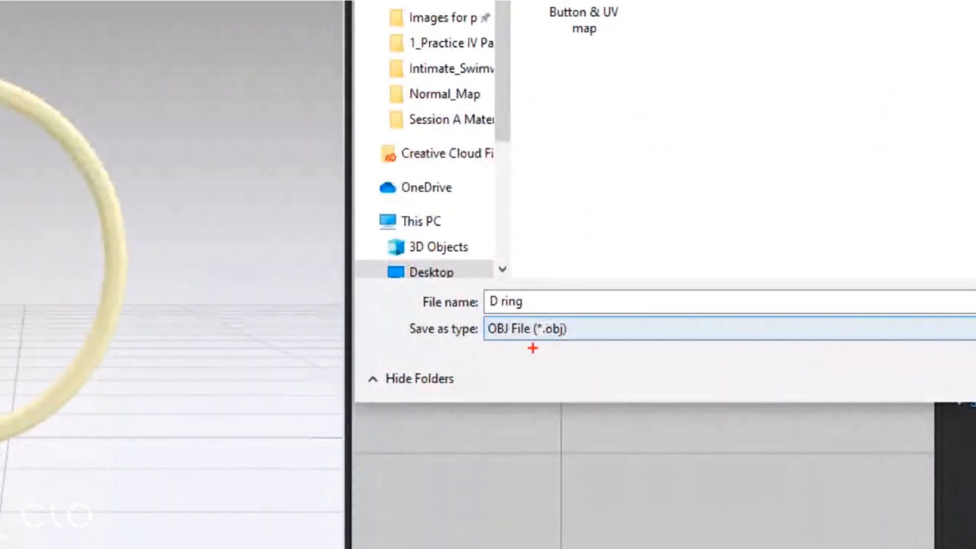
{"action": "left_click_drag", "start_coordinate": [387, 354], "coordinate": [597, 315]}
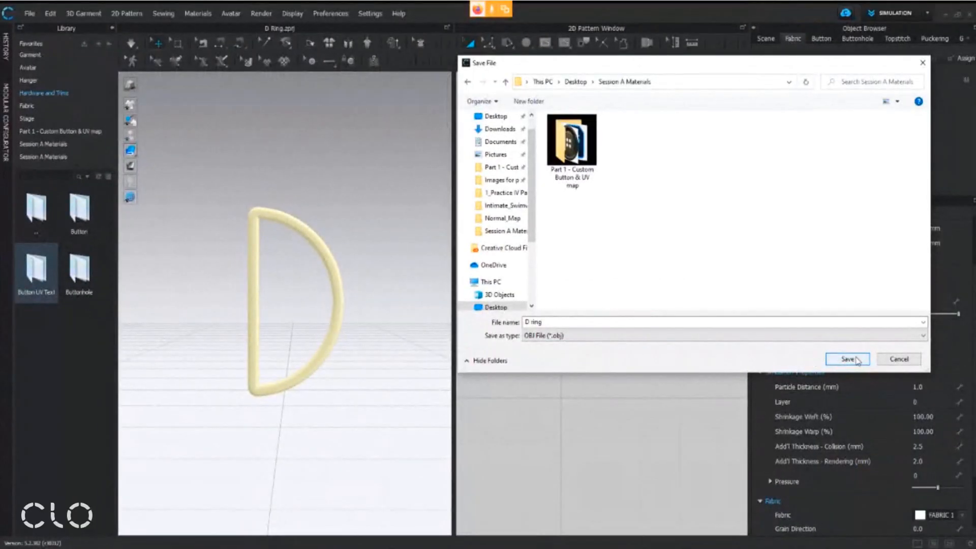
{"action": "left_click", "coordinate": [847, 359]}
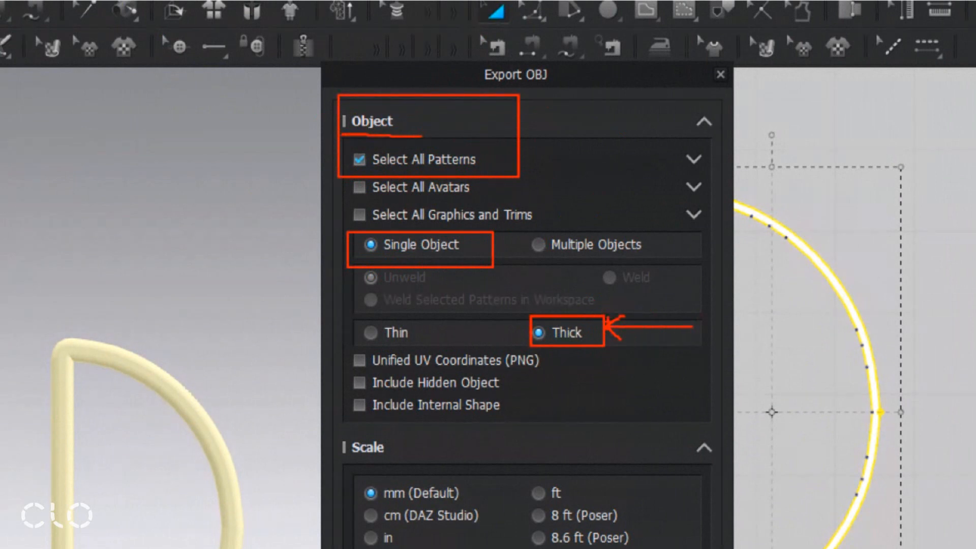
Export all patterns as a single thick object in mm at 100% scale, unchanged axes, saved with absolute texture image file path
{"action": "left_click_drag", "start_coordinate": [364, 312], "coordinate": [415, 358]}
{"action": "left_click_drag", "start_coordinate": [419, 315], "coordinate": [340, 356]}
{"action": "left_click_drag", "start_coordinate": [339, 509], "coordinate": [489, 434]}
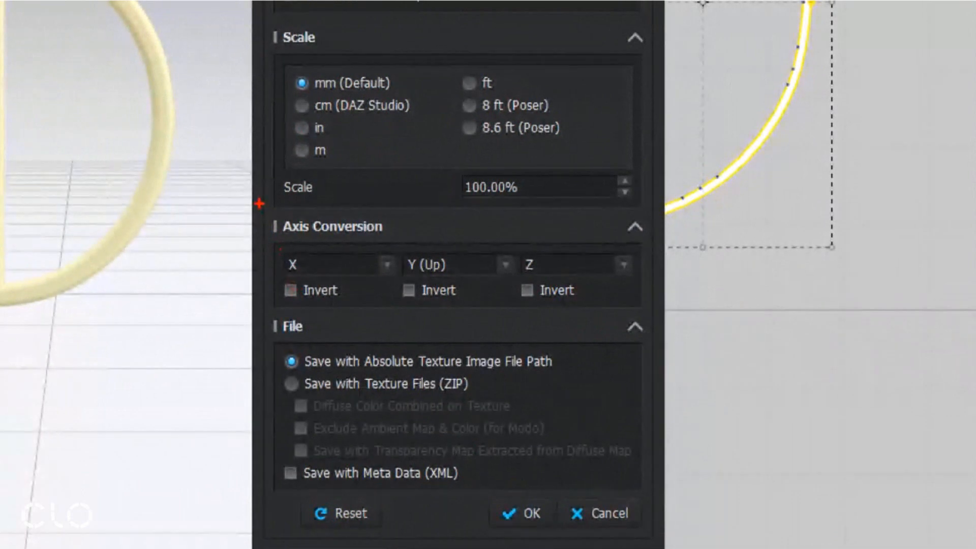
{"action": "left_click_drag", "start_coordinate": [259, 204], "coordinate": [659, 307]}
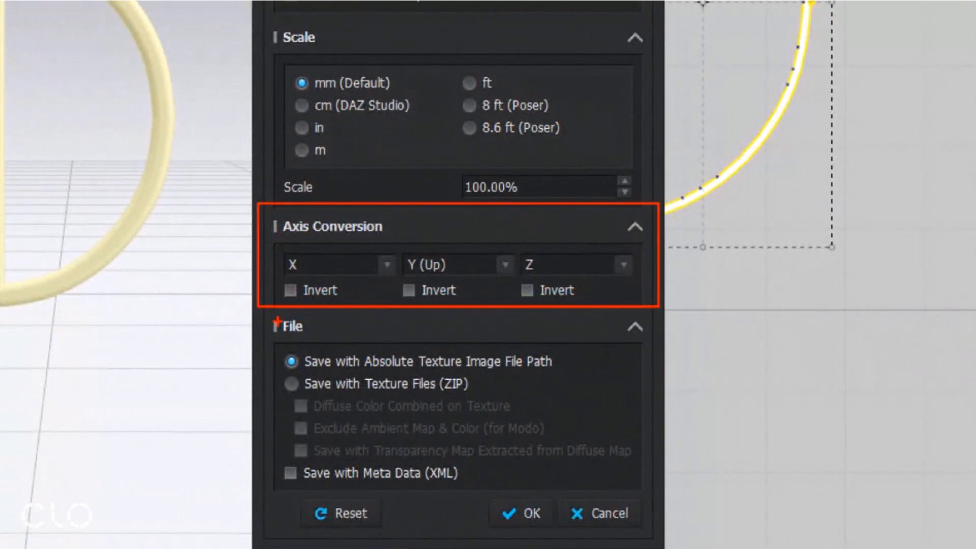
{"action": "left_click_drag", "start_coordinate": [256, 348], "coordinate": [326, 311]}
{"action": "mouse_move", "coordinate": [269, 377]}
{"action": "left_mouse_down"}
{"action": "mouse_move", "coordinate": [613, 347]}
{"action": "mouse_move", "coordinate": [579, 348]}
{"action": "left_mouse_up"}
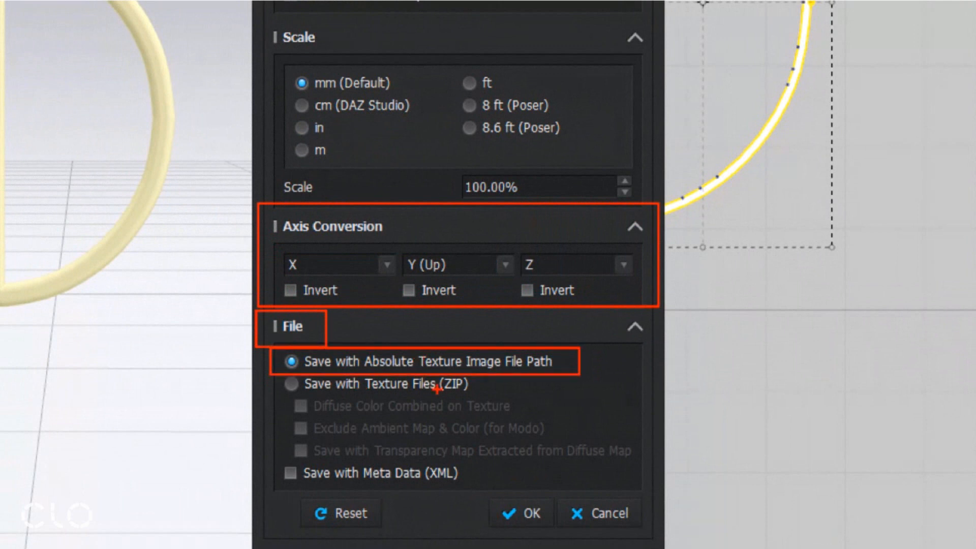
{"action": "left_click_drag", "start_coordinate": [480, 491], "coordinate": [562, 525]}
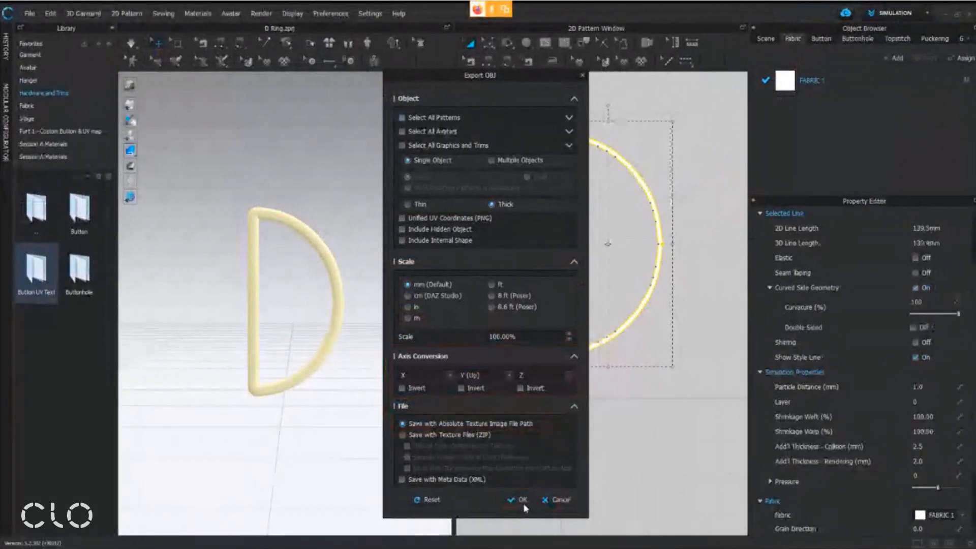
{"action": "left_click", "coordinate": [524, 514]}
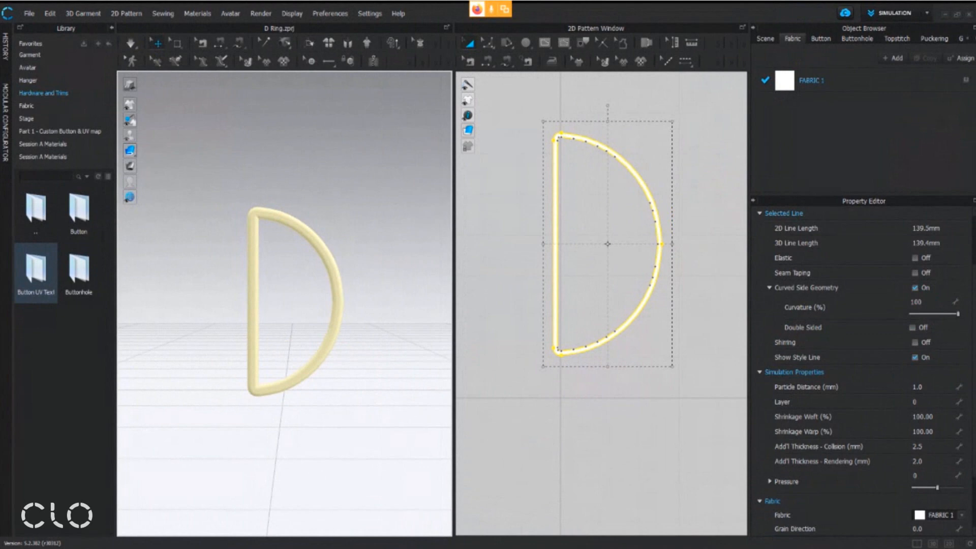
Switch to File Explorer and check the Session A Materials folder for the saved and exported D ring files
{"action": "mouse_move", "coordinate": [328, 521]}
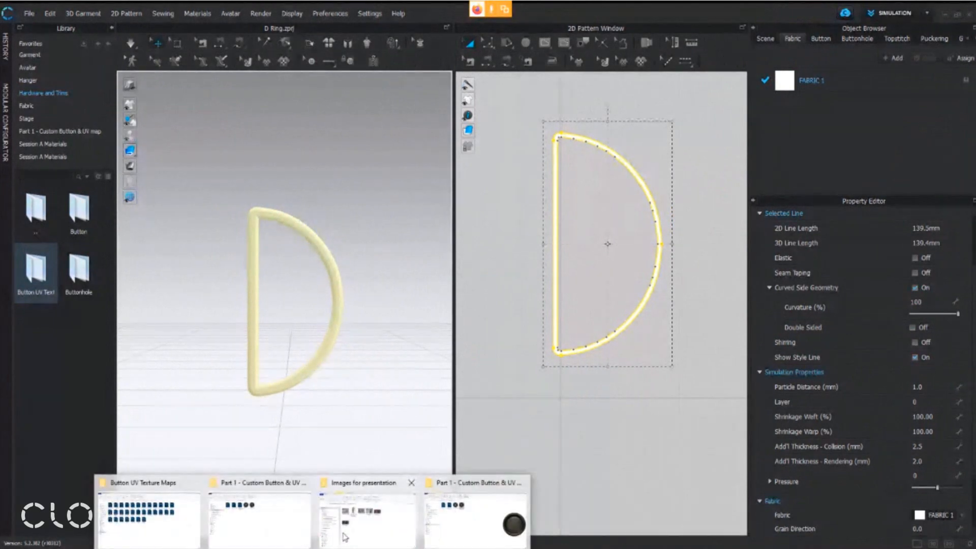
{"action": "left_click", "coordinate": [303, 539]}
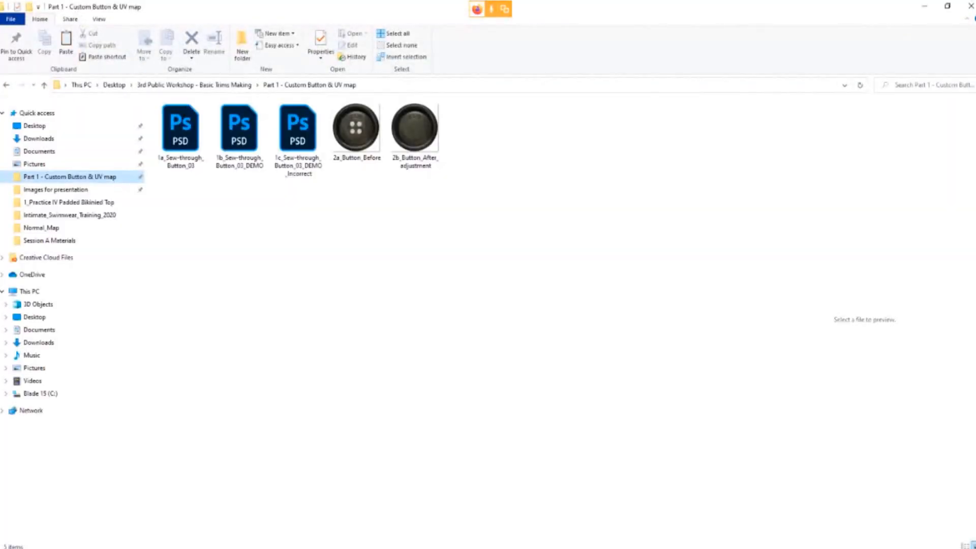
{"action": "left_click", "coordinate": [447, 519]}
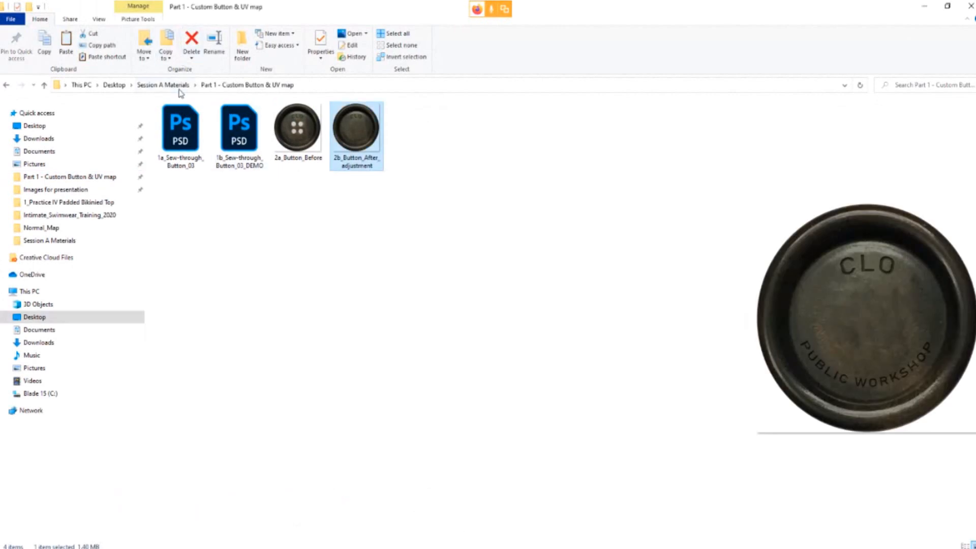
{"action": "left_click", "coordinate": [176, 86]}
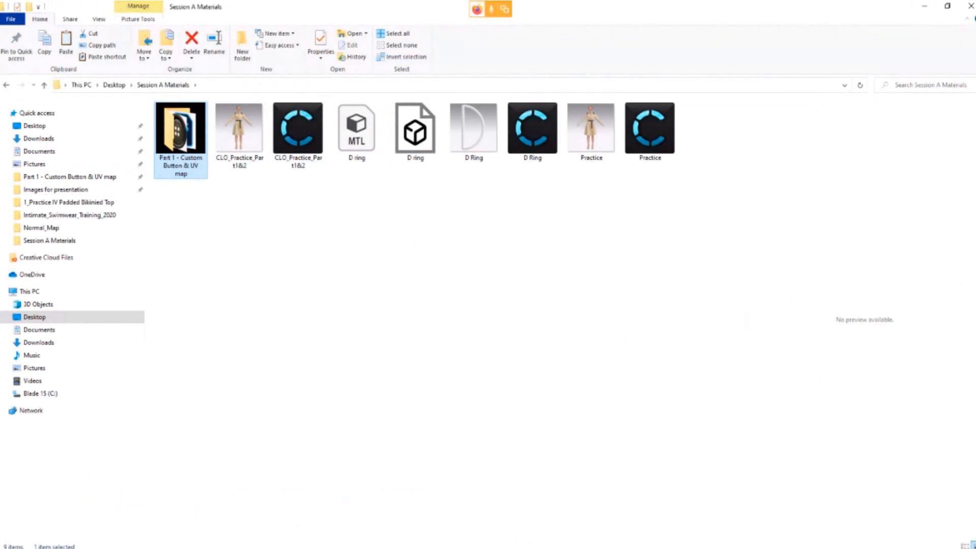
Switch to the workshop handout in Adobe Acrobat and read the page on creating the buckle's outer part
{"action": "key", "text": "alt+Tab"}
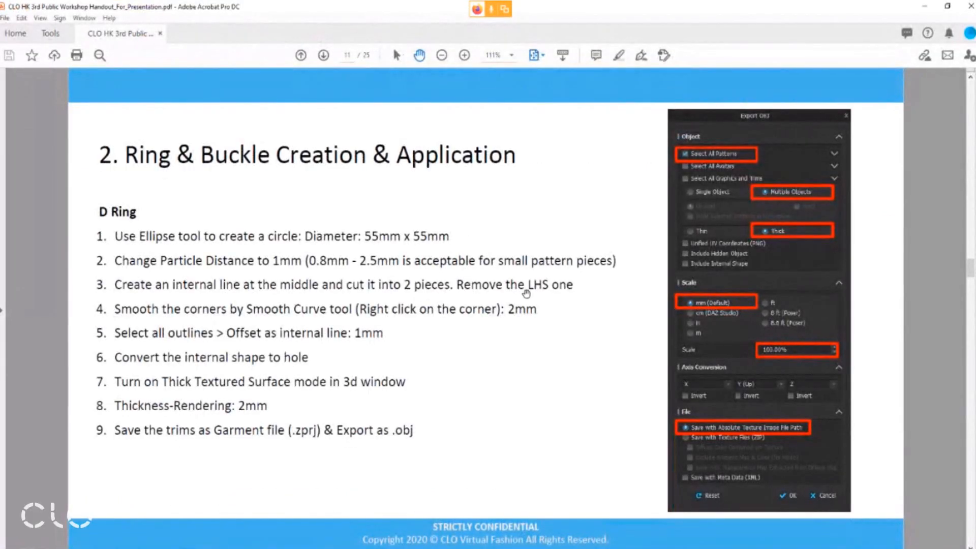
{"action": "scroll", "coordinate": [525, 303], "scroll_direction": "down", "scroll_amount": 3}
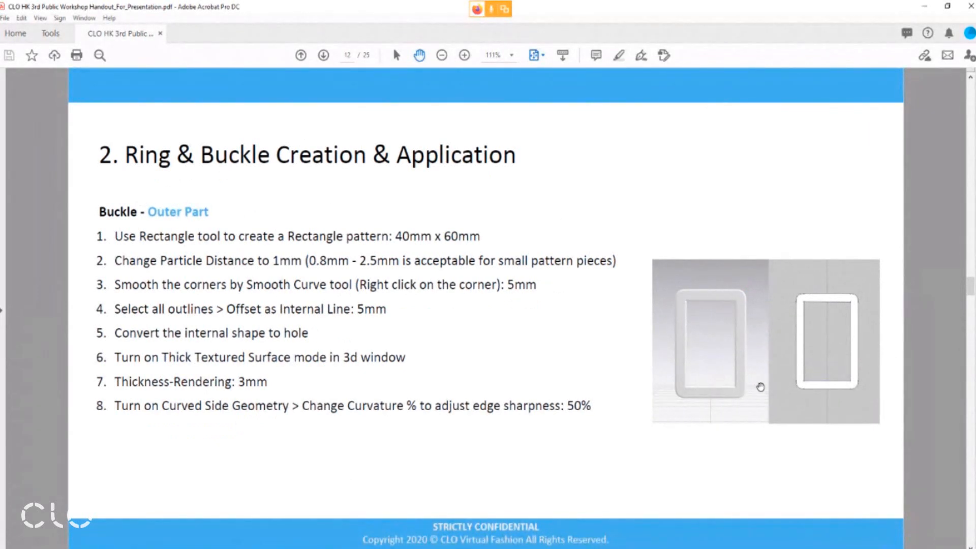
{"action": "left_click_drag", "start_coordinate": [741, 274], "coordinate": [771, 197]}
{"action": "mouse_move", "coordinate": [671, 296]}
{"action": "left_mouse_down"}
{"action": "mouse_move", "coordinate": [762, 402]}
{"action": "mouse_move", "coordinate": [698, 289]}
{"action": "left_mouse_up"}
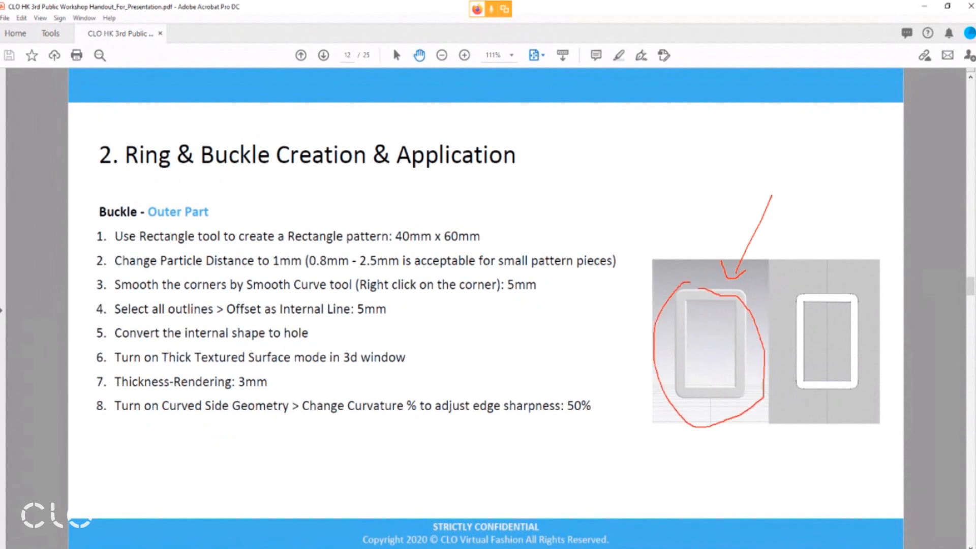
{"action": "key", "text": "Escape"}
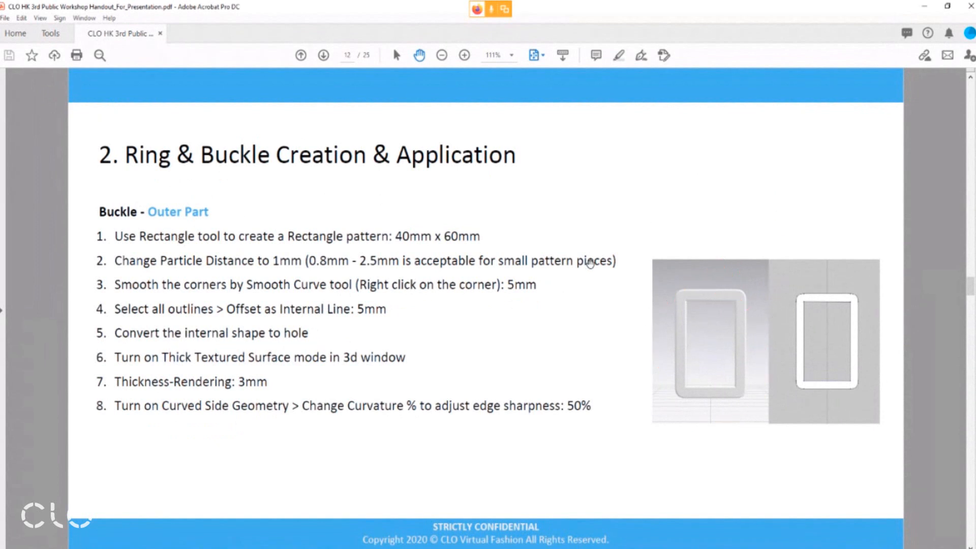
Switch back to CLO and start a new, empty project
{"action": "left_click", "coordinate": [364, 547]}
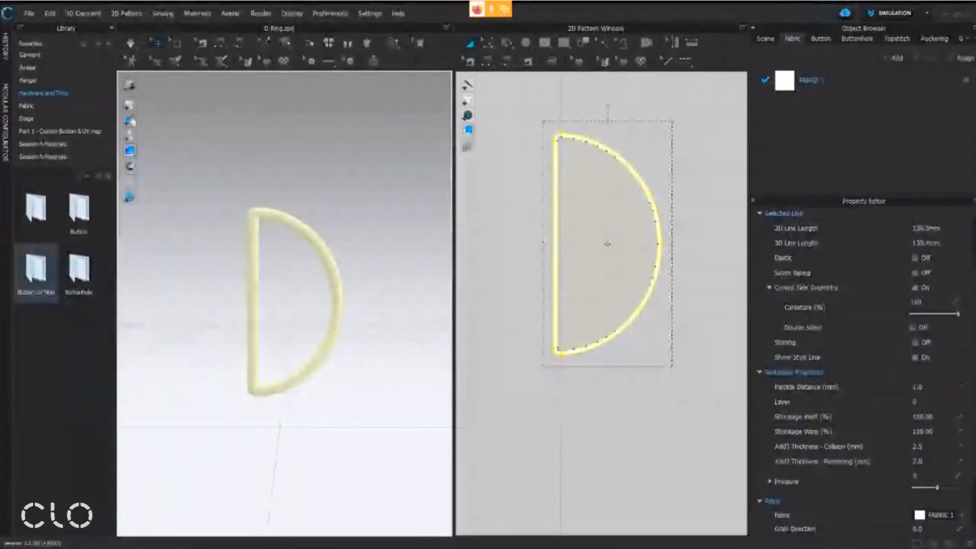
{"action": "left_click", "coordinate": [30, 13]}
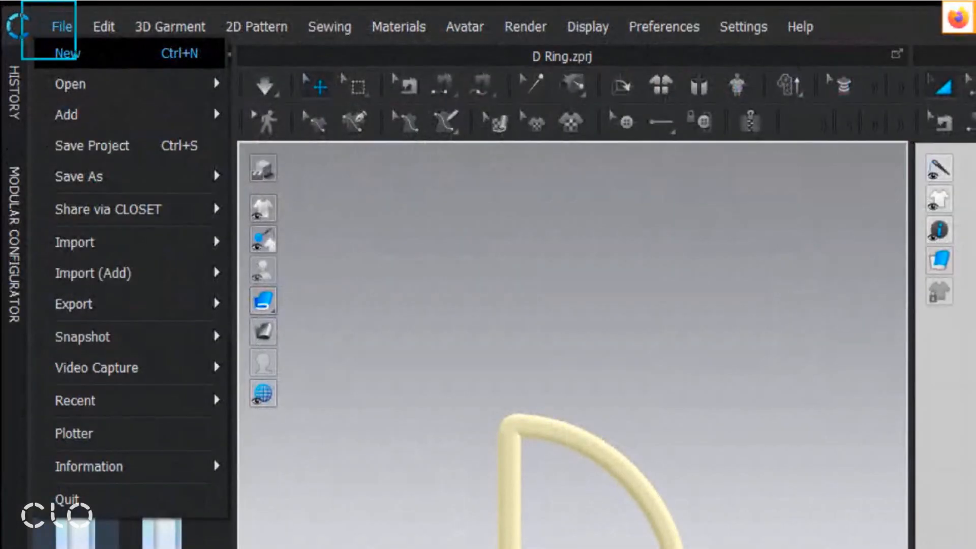
{"action": "left_click_drag", "start_coordinate": [76, 59], "coordinate": [99, 69], "text": "ctrl"}
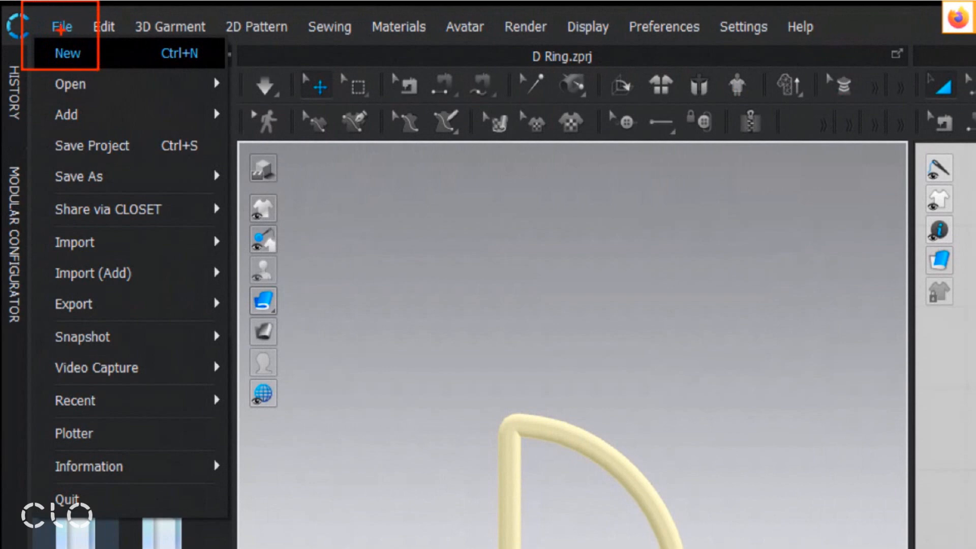
{"action": "key", "text": "Escape"}
{"action": "left_click", "coordinate": [75, 50]}
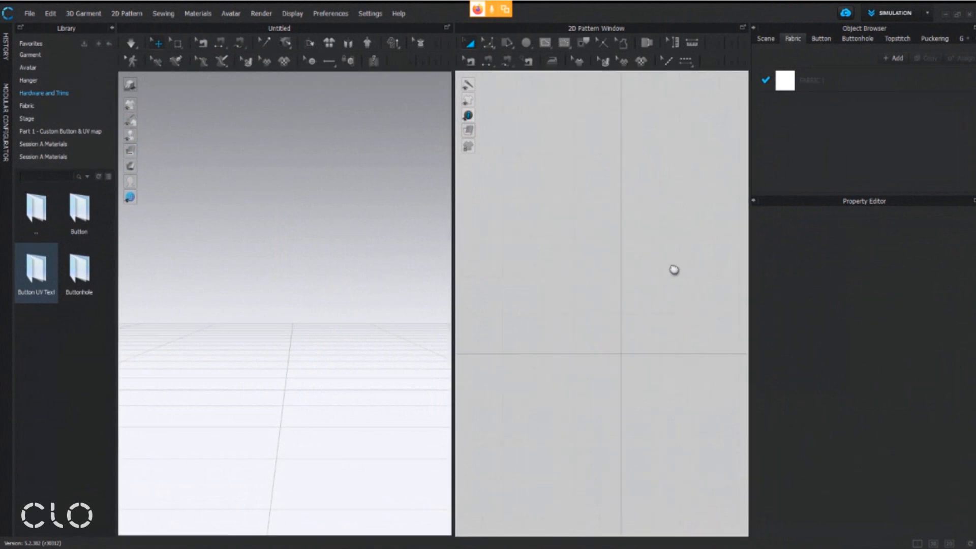
Activate the Rectangle pattern tool for drawing the buckle's outer part
{"action": "left_click", "coordinate": [528, 43]}
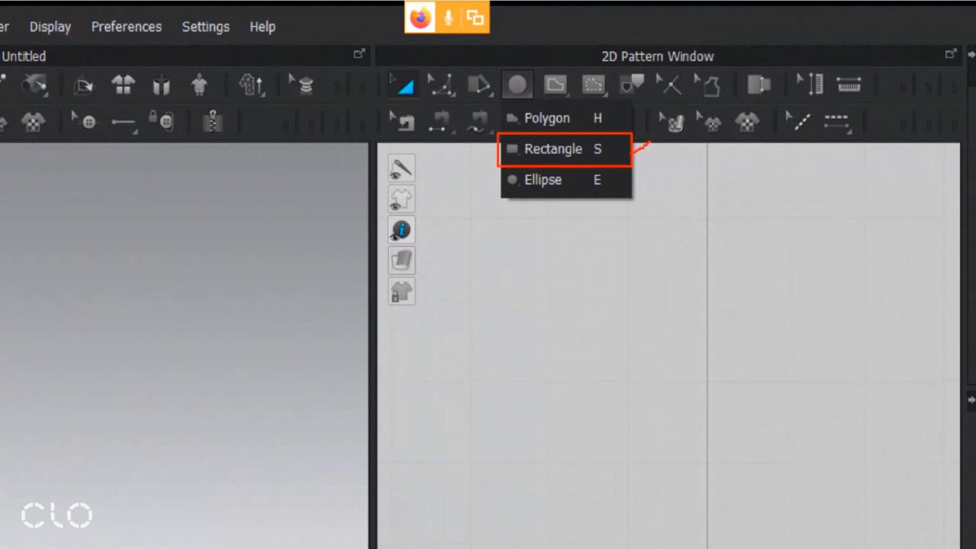
{"action": "left_click_drag", "start_coordinate": [646, 154], "coordinate": [694, 152], "text": "ctrl+shift"}
{"action": "key", "text": "Escape"}
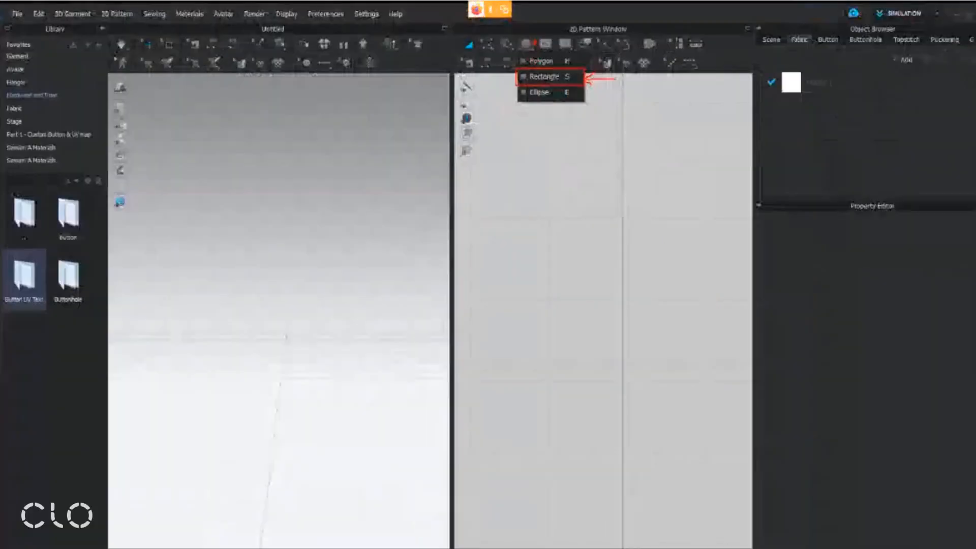
{"action": "left_click_drag", "start_coordinate": [528, 45], "coordinate": [536, 81]}
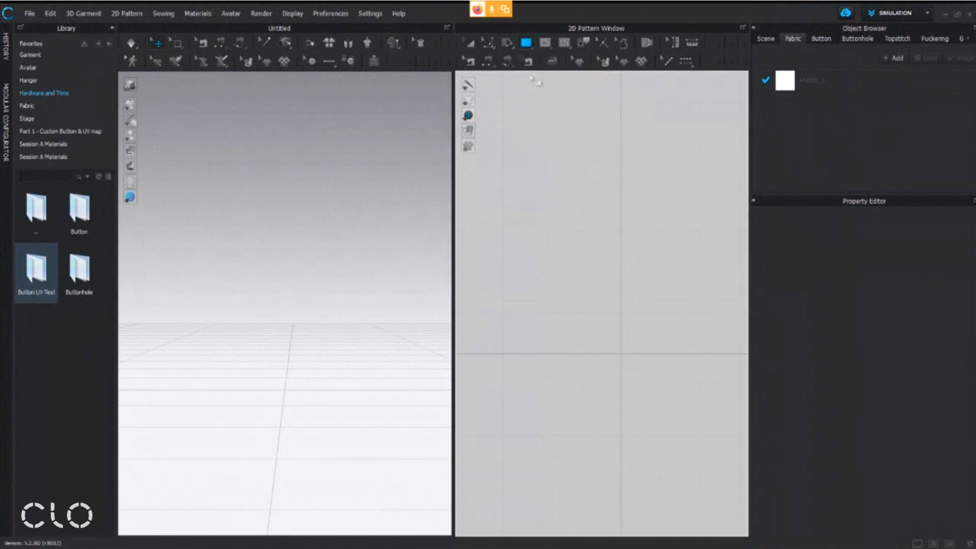
{"action": "middle_click_drag", "start_coordinate": [609, 240], "coordinate": [572, 292]}
{"action": "middle_click_drag", "start_coordinate": [593, 328], "coordinate": [605, 321]}
{"action": "right_click_drag", "start_coordinate": [343, 364], "coordinate": [339, 367]}
{"action": "middle_click_drag", "start_coordinate": [339, 367], "coordinate": [341, 396]}
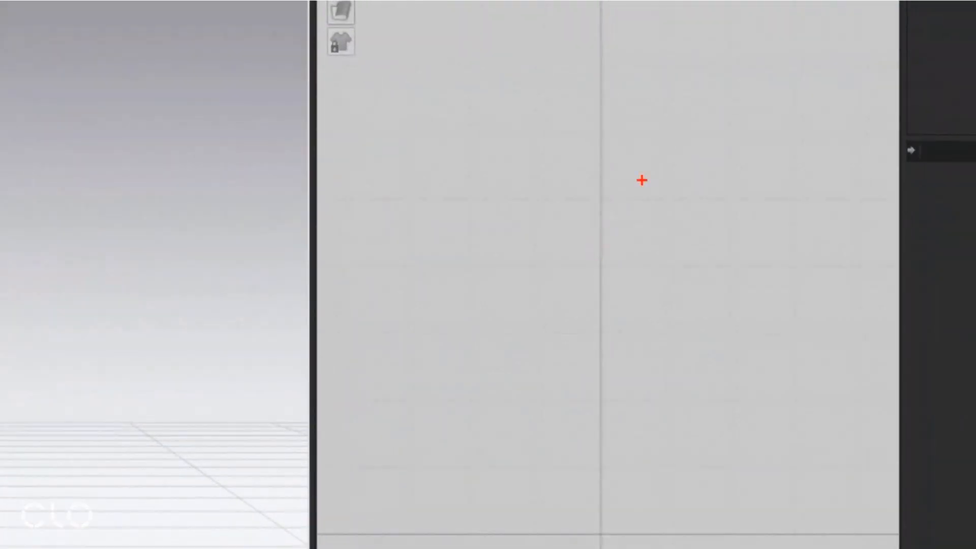
{"action": "left_click_drag", "start_coordinate": [541, 190], "coordinate": [688, 402]}
{"action": "left_click_drag", "start_coordinate": [780, 548], "coordinate": [730, 499]}
{"action": "mouse_move", "coordinate": [625, 192]}
{"action": "left_mouse_down"}
{"action": "mouse_move", "coordinate": [584, 246]}
{"action": "mouse_move", "coordinate": [638, 270]}
{"action": "left_mouse_up"}
{"action": "left_click_drag", "start_coordinate": [598, 244], "coordinate": [866, 133]}
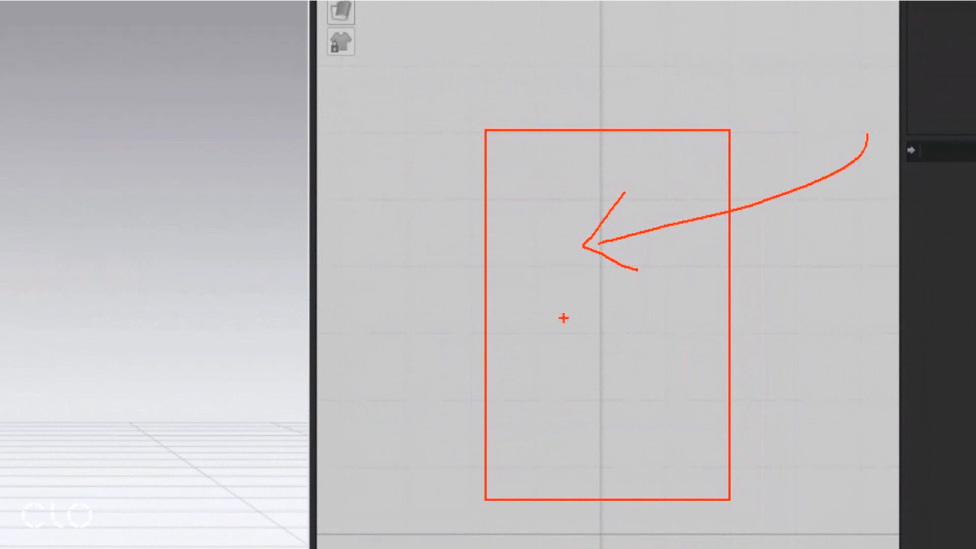
{"action": "left_click_drag", "start_coordinate": [406, 529], "coordinate": [410, 357]}
{"action": "mouse_move", "coordinate": [359, 378]}
{"action": "left_mouse_down"}
{"action": "mouse_move", "coordinate": [409, 339]}
{"action": "mouse_move", "coordinate": [452, 391]}
{"action": "left_mouse_up"}
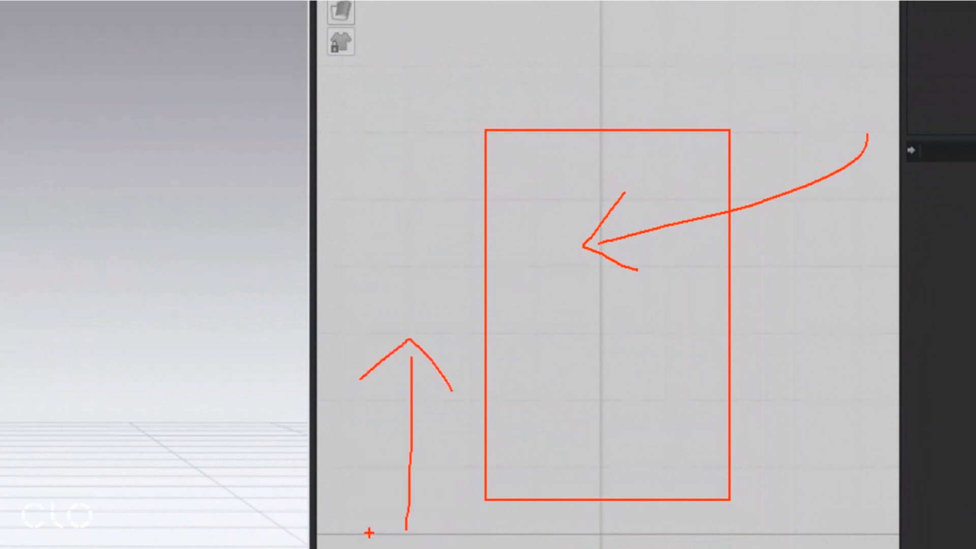
{"action": "key", "text": "Escape"}
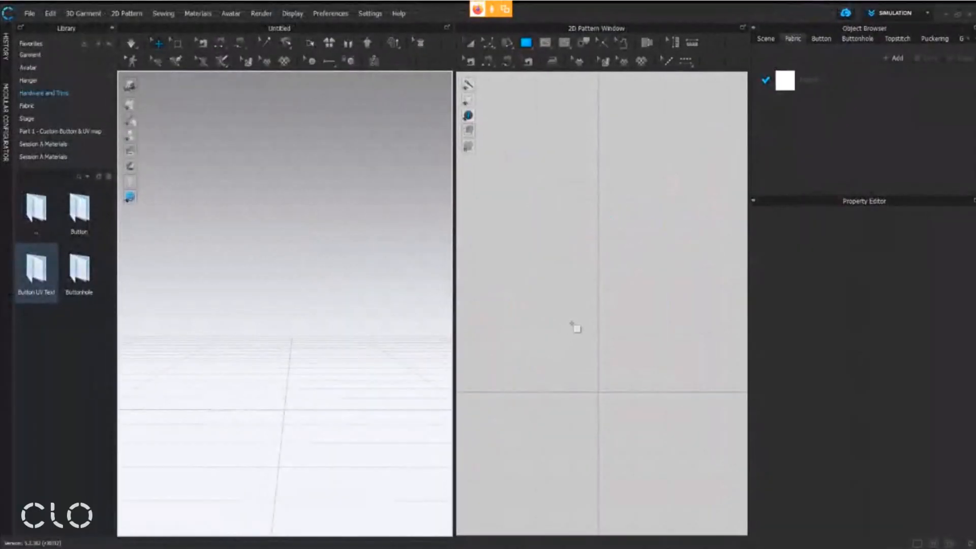
Create a single rectangle pattern 40 mm wide and 60 mm high
{"action": "scroll", "coordinate": [367, 346], "scroll_direction": "down", "scroll_amount": 1}
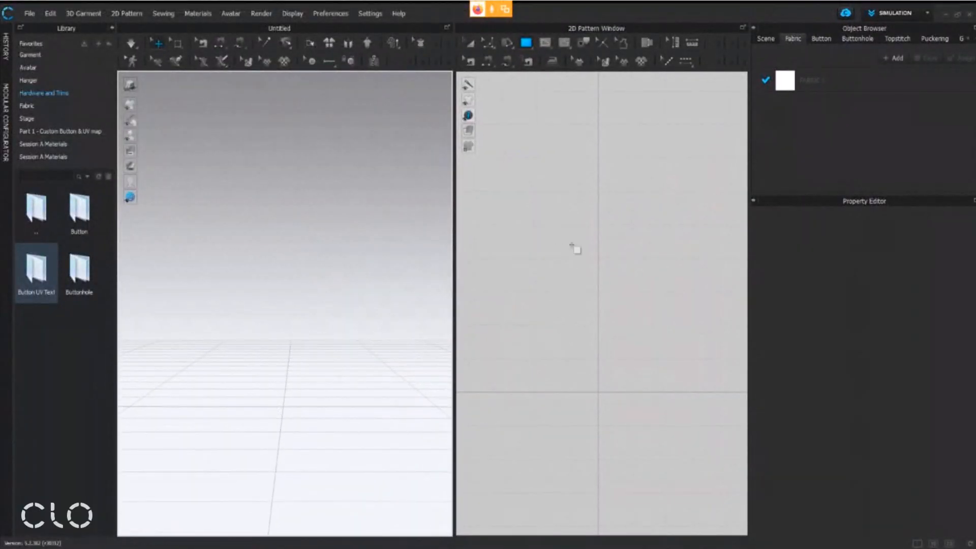
{"action": "left_click", "coordinate": [561, 110]}
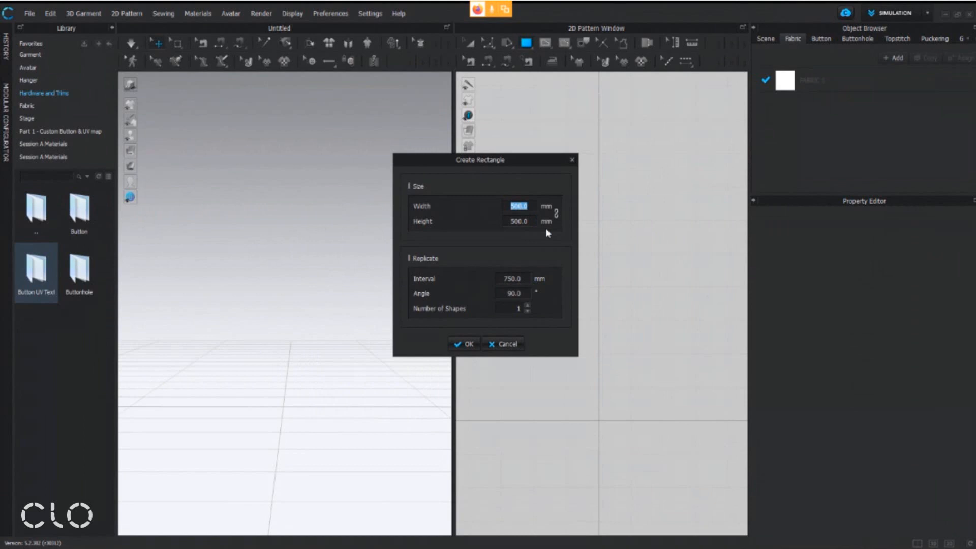
{"action": "type", "text": "40"}
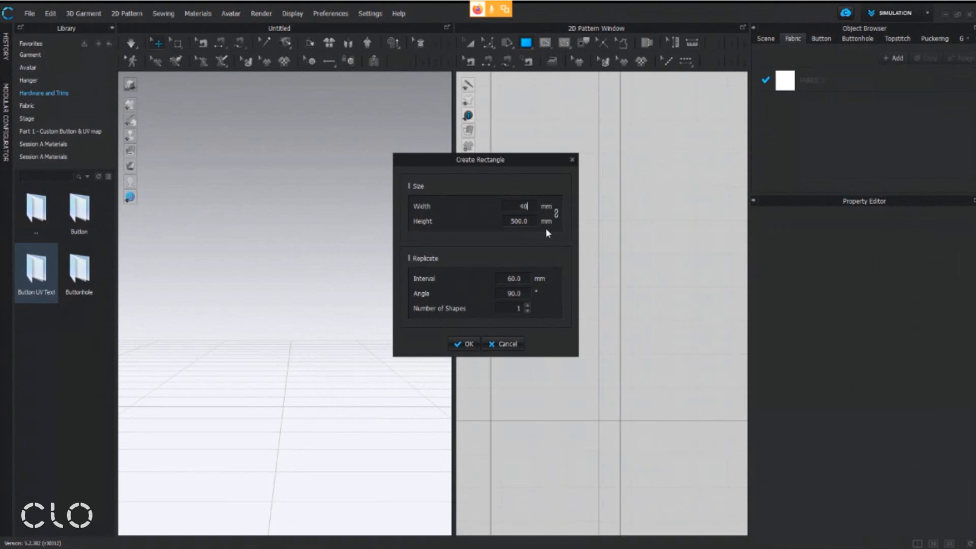
{"action": "left_click", "coordinate": [529, 219]}
{"action": "type", "text": "60"}
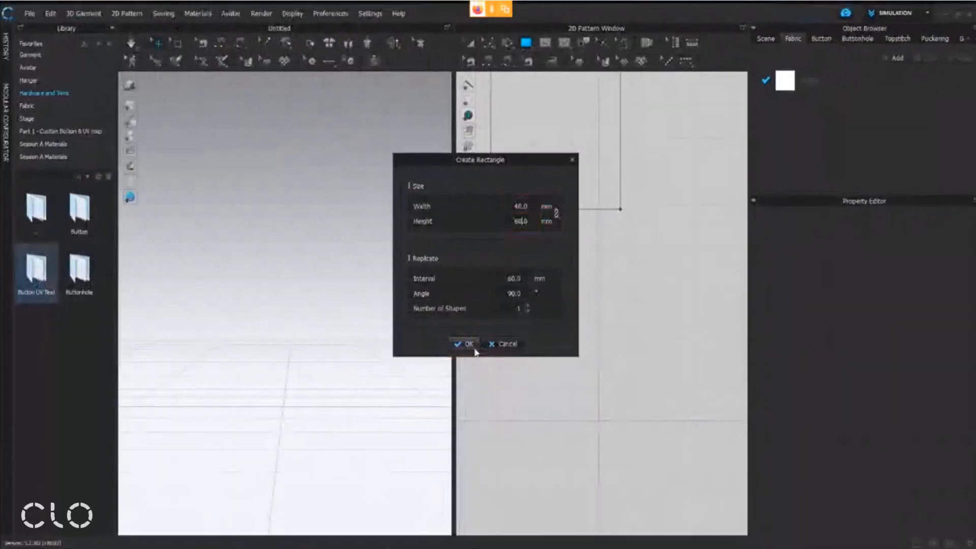
{"action": "left_click", "coordinate": [429, 520]}
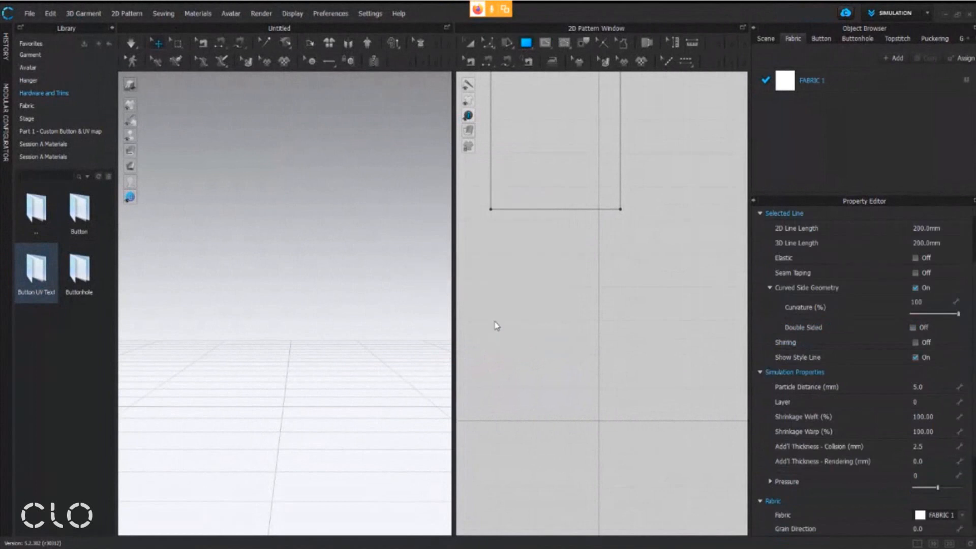
{"action": "middle_click_drag", "start_coordinate": [550, 248], "coordinate": [595, 376]}
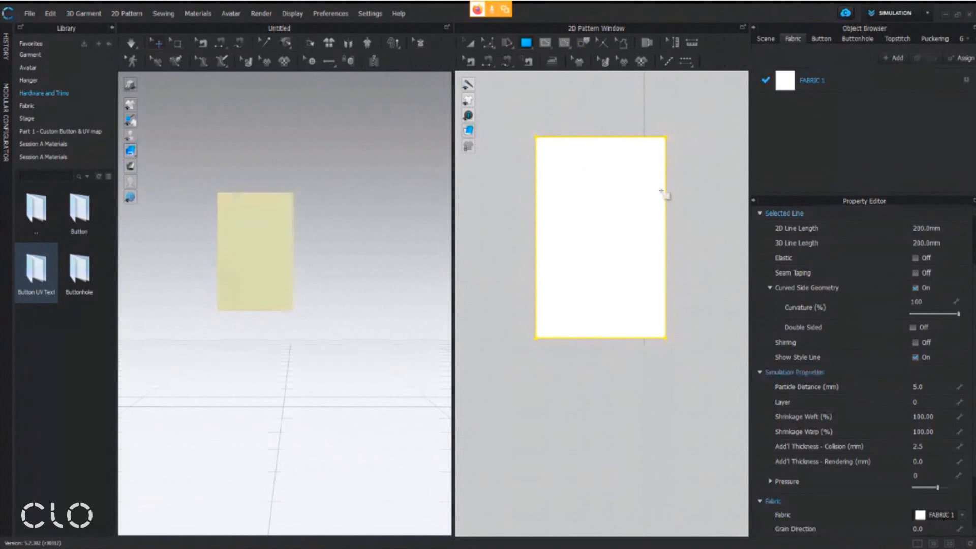
Set the particle distance of the whole rectangle pattern to 1 mm, accepting the slower simulation
{"action": "left_click", "coordinate": [471, 45]}
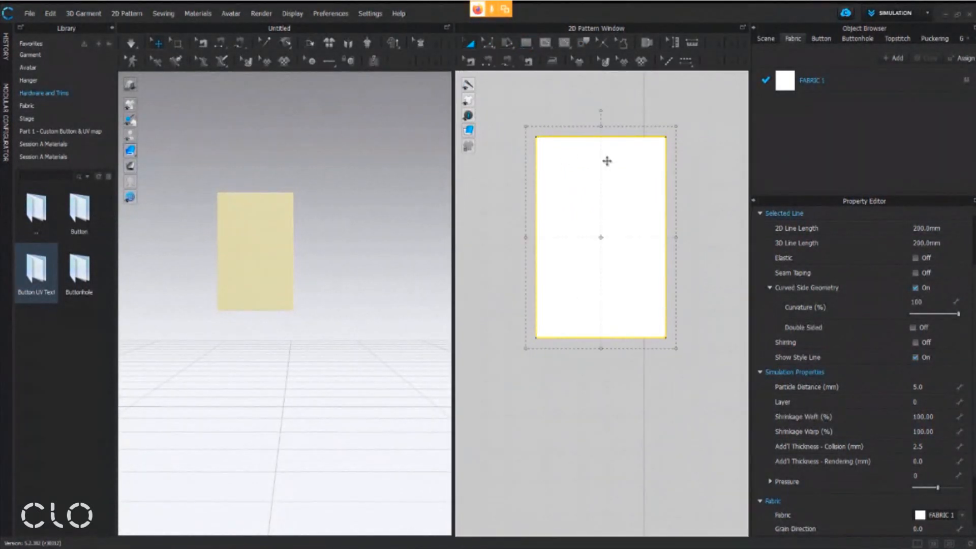
{"action": "left_click", "coordinate": [568, 173]}
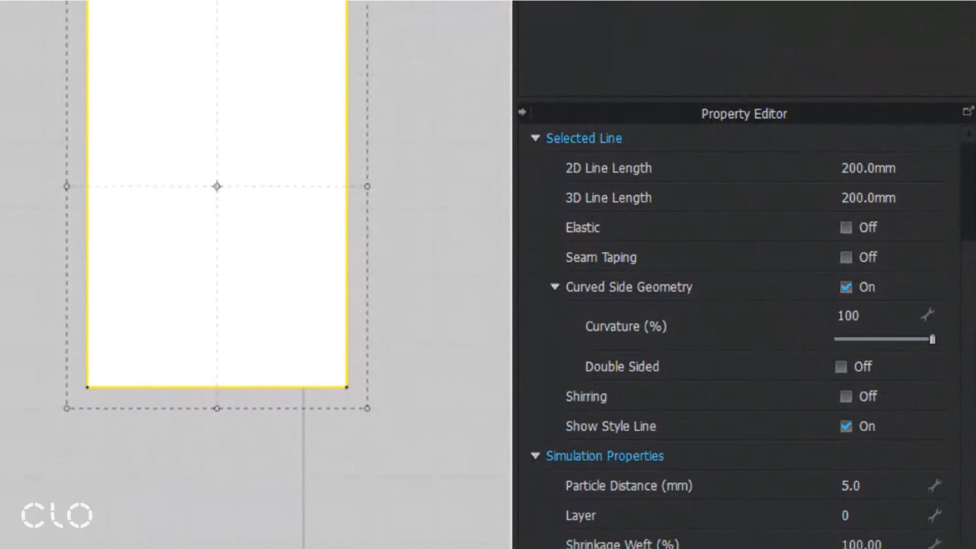
{"action": "left_click_drag", "start_coordinate": [557, 507], "coordinate": [910, 468]}
{"action": "mouse_move", "coordinate": [445, 428]}
{"action": "left_mouse_down"}
{"action": "mouse_move", "coordinate": [445, 488]}
{"action": "mouse_move", "coordinate": [498, 505]}
{"action": "left_mouse_up"}
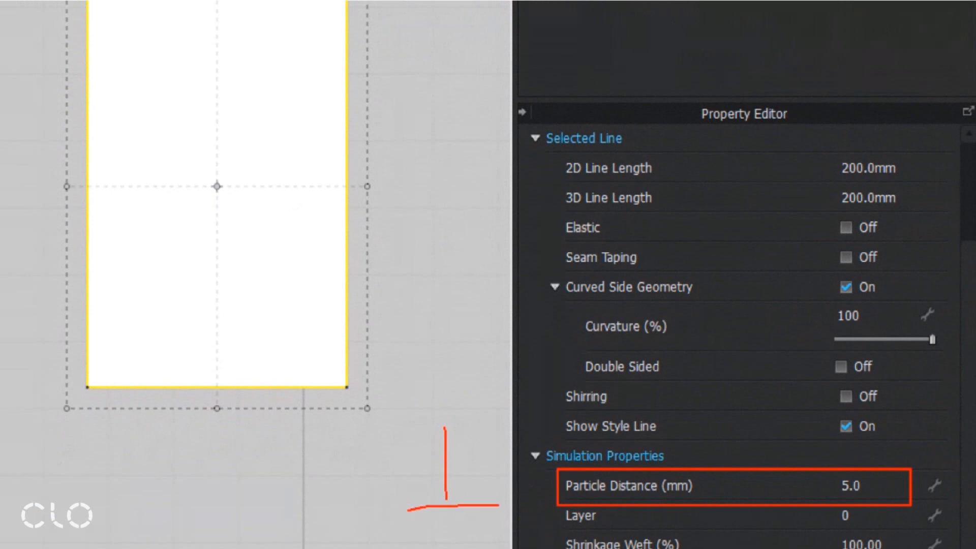
{"action": "left_click_drag", "start_coordinate": [411, 524], "coordinate": [522, 507]}
{"action": "key", "text": "Escape"}
{"action": "left_click", "coordinate": [856, 483]}
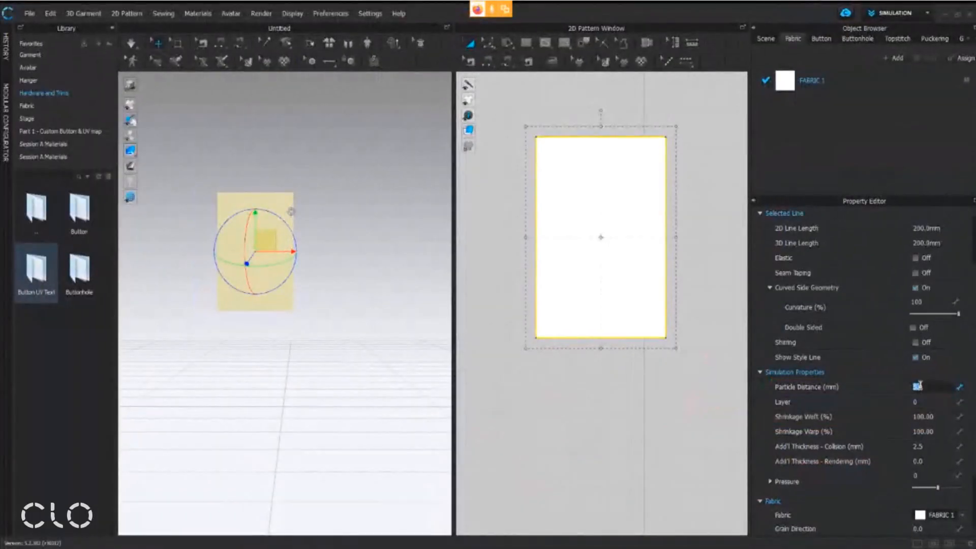
{"action": "key", "text": "BackSpace"}
{"action": "type", "text": "1"}
{"action": "key", "text": "Return"}
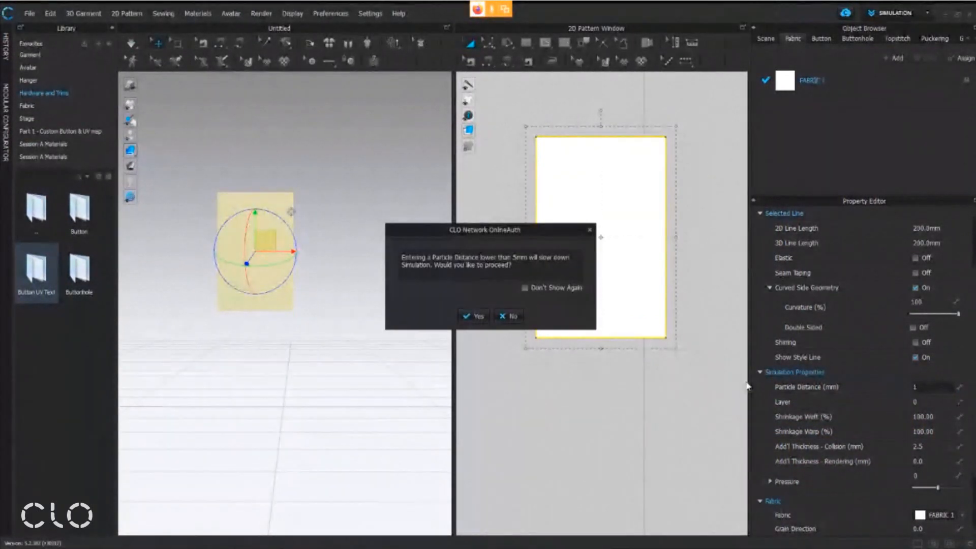
{"action": "left_click", "coordinate": [473, 316]}
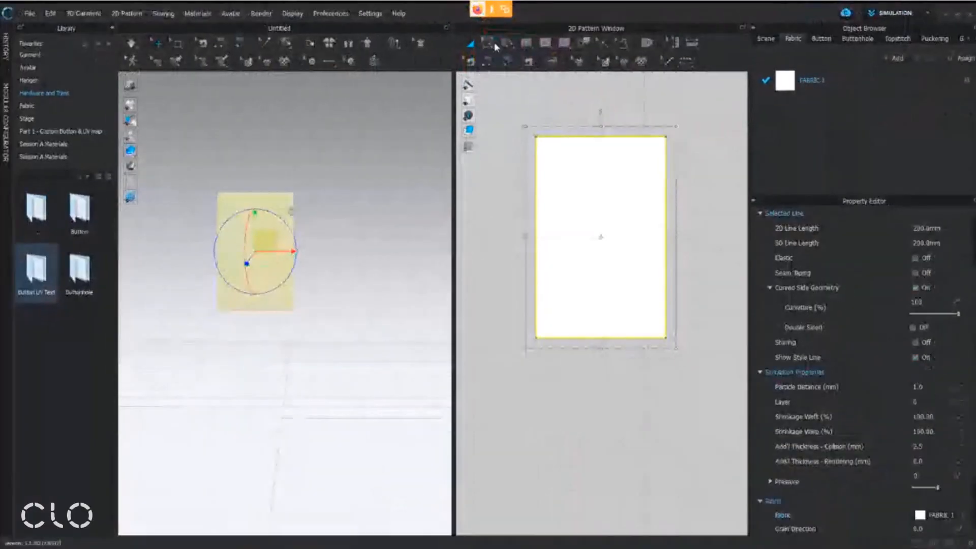
Round the rectangle's upper-left corner with Smooth Curve, using 5 mm for both lines and 50% curvature
{"action": "left_click", "coordinate": [485, 77]}
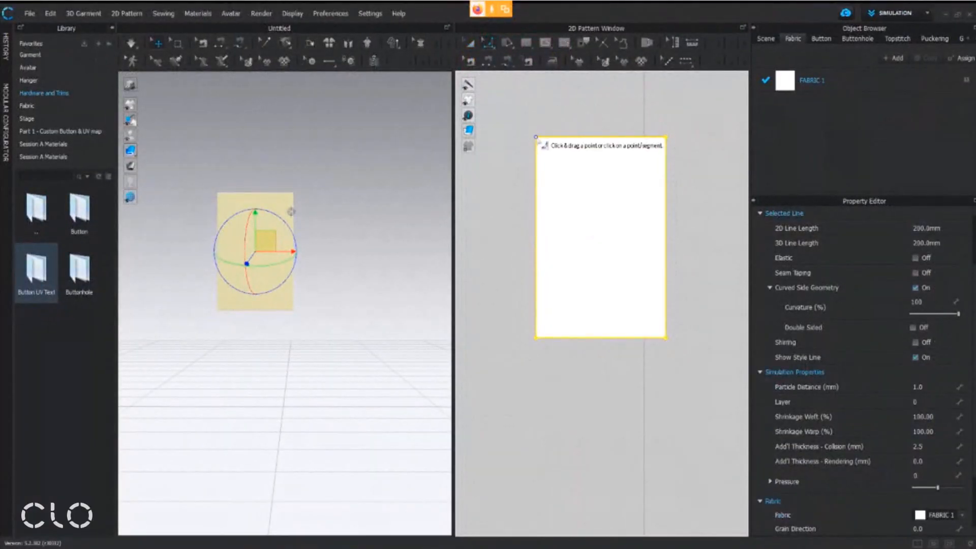
{"action": "scroll", "coordinate": [540, 143], "scroll_direction": "up", "scroll_amount": 3}
{"action": "scroll", "coordinate": [534, 144], "scroll_direction": "down", "scroll_amount": 4}
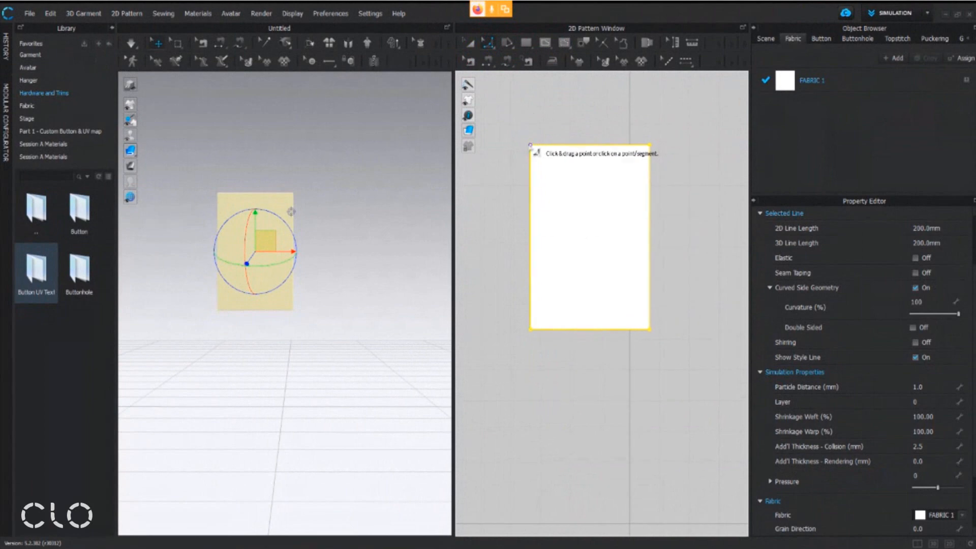
{"action": "left_click", "coordinate": [530, 145]}
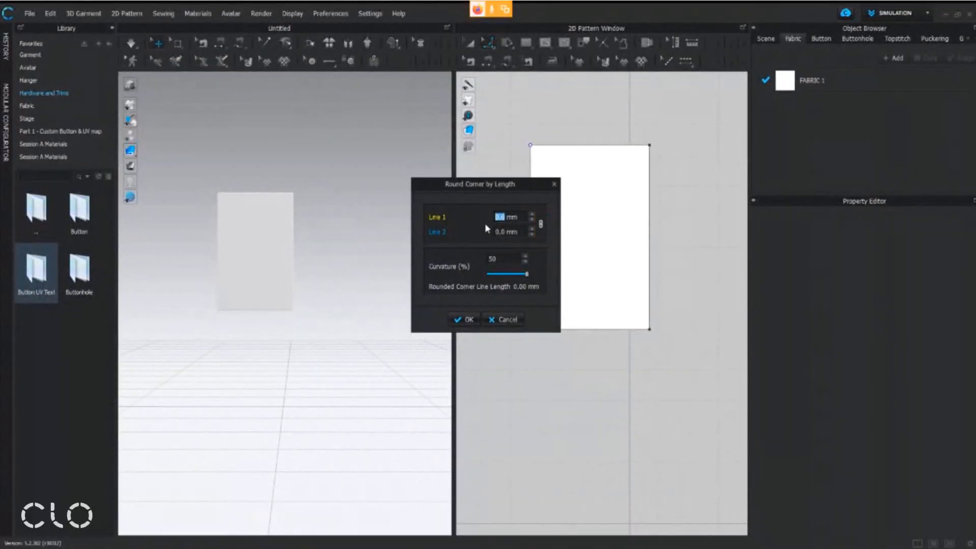
{"action": "type", "text": "5"}
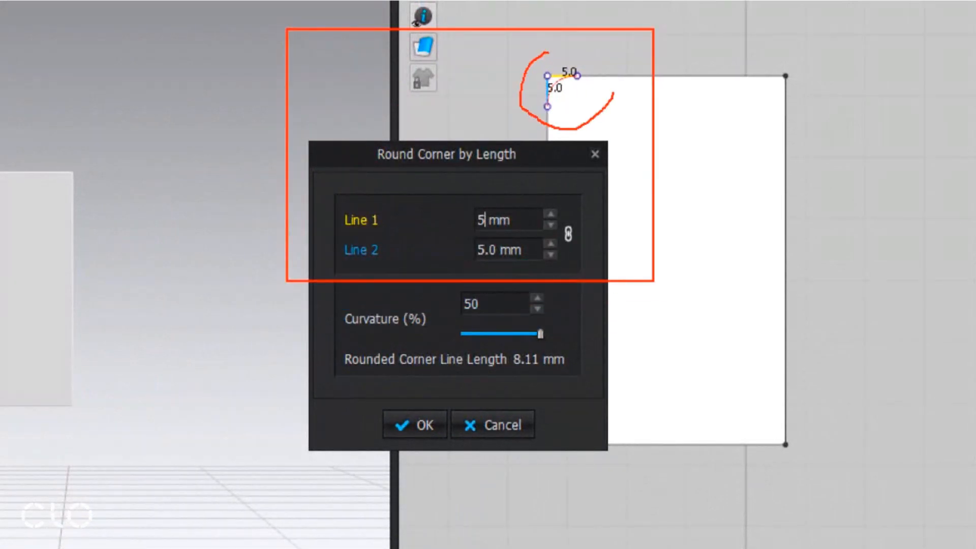
{"action": "mouse_move", "coordinate": [628, 51]}
{"action": "left_mouse_down"}
{"action": "mouse_move", "coordinate": [637, 78]}
{"action": "mouse_move", "coordinate": [735, 60]}
{"action": "left_mouse_up"}
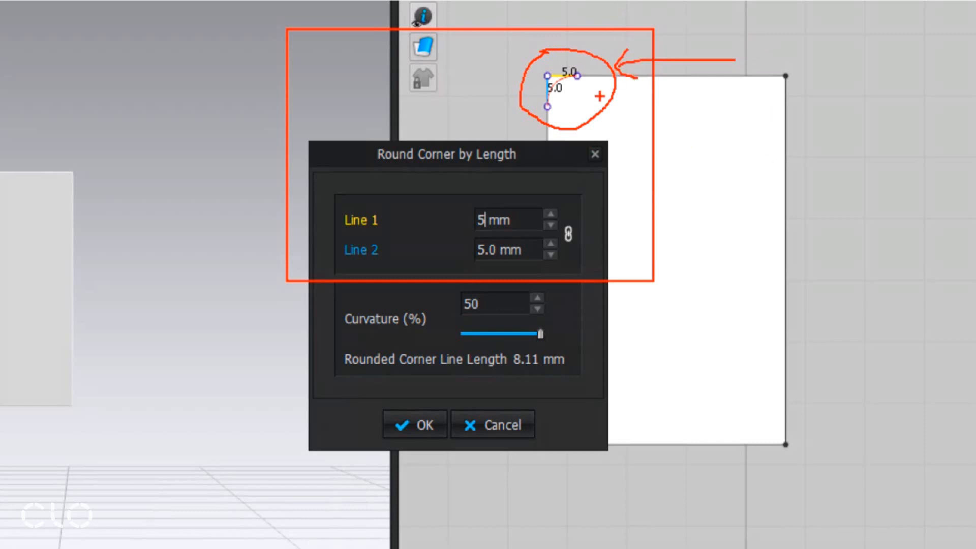
{"action": "left_click_drag", "start_coordinate": [351, 390], "coordinate": [435, 431]}
{"action": "left_click_drag", "start_coordinate": [411, 397], "coordinate": [381, 392]}
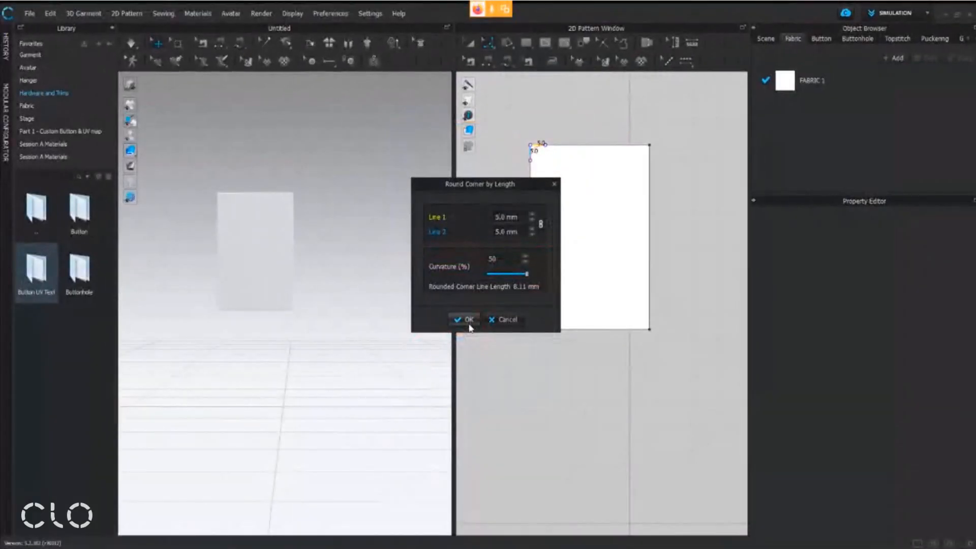
{"action": "left_click", "coordinate": [414, 424]}
{"action": "scroll", "coordinate": [613, 170], "scroll_direction": "up", "scroll_amount": 2}
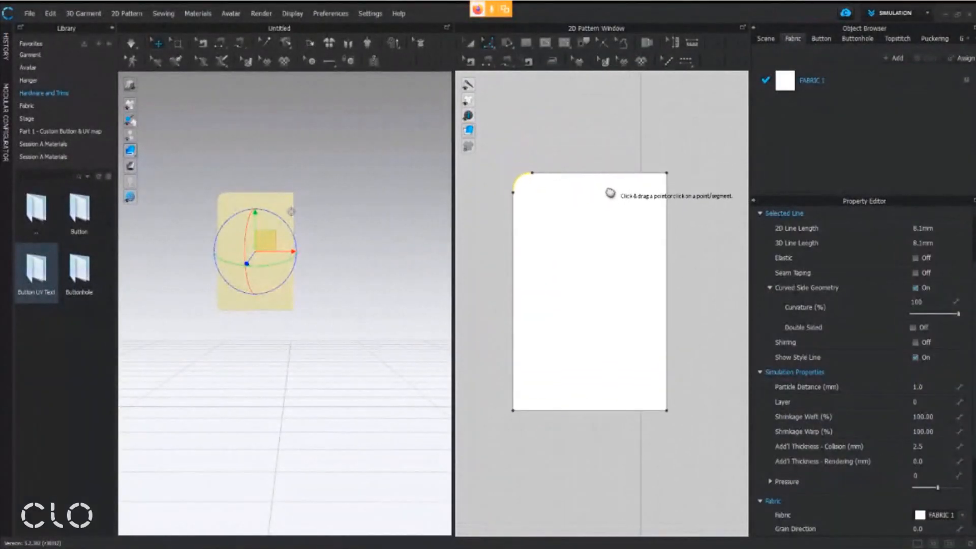
Round the rectangle's three remaining corners with 5 mm on both lines and 50% curvature
{"action": "left_click", "coordinate": [664, 177]}
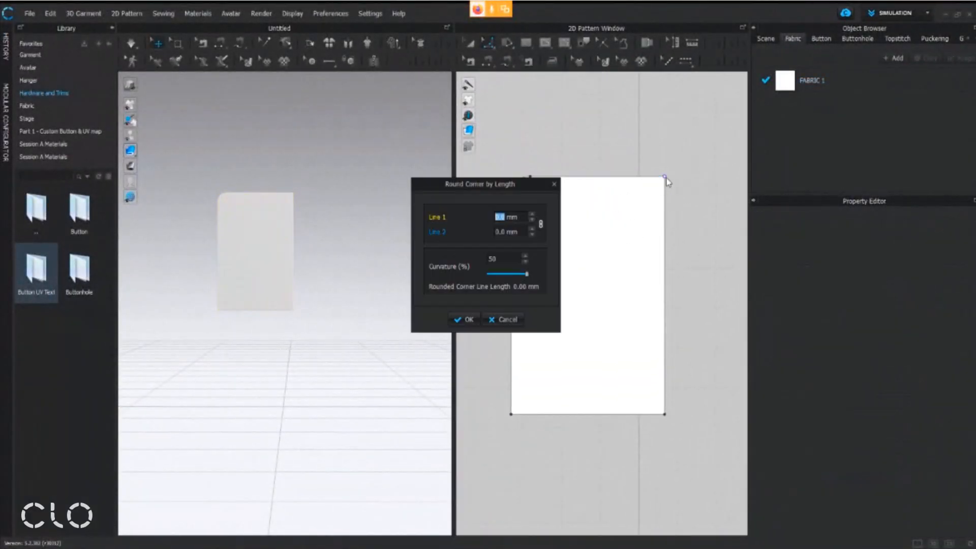
{"action": "type", "text": "5"}
{"action": "left_click", "coordinate": [468, 320]}
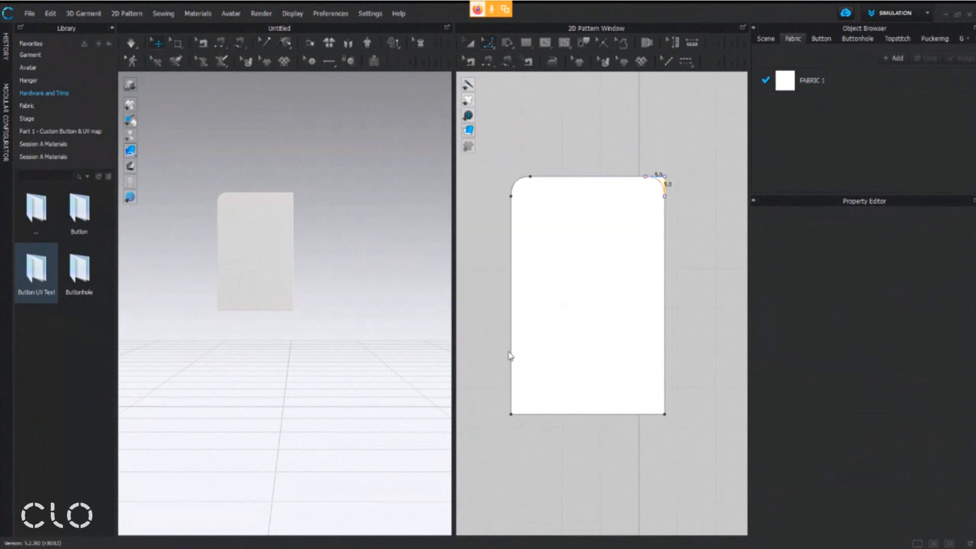
{"action": "left_click", "coordinate": [529, 414]}
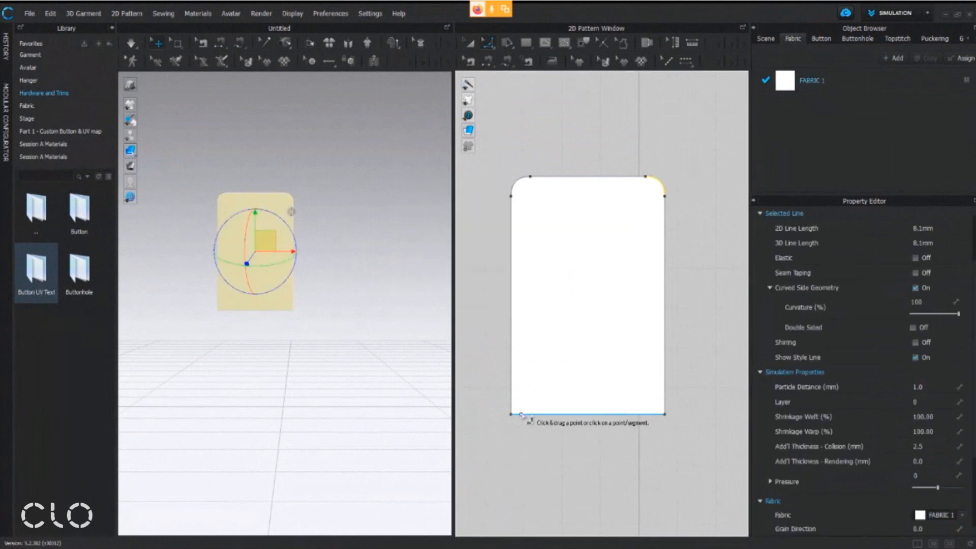
{"action": "left_click", "coordinate": [665, 414]}
{"action": "type", "text": "5"}
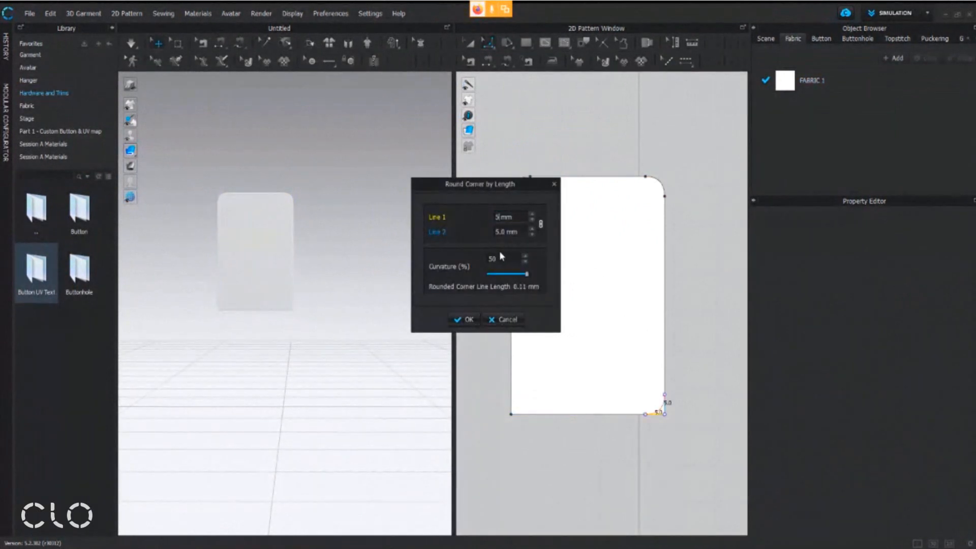
{"action": "left_click", "coordinate": [467, 319]}
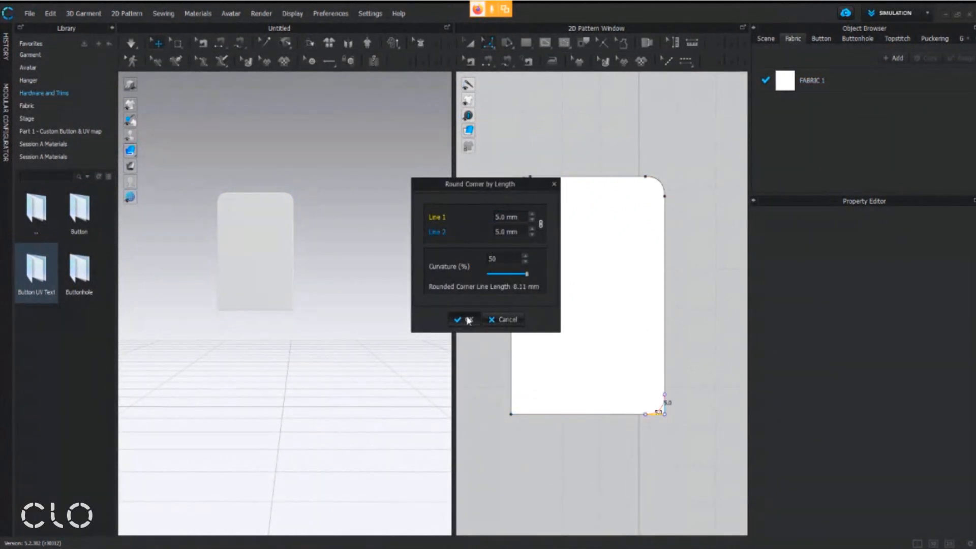
{"action": "left_click", "coordinate": [511, 414]}
{"action": "type", "text": "5"}
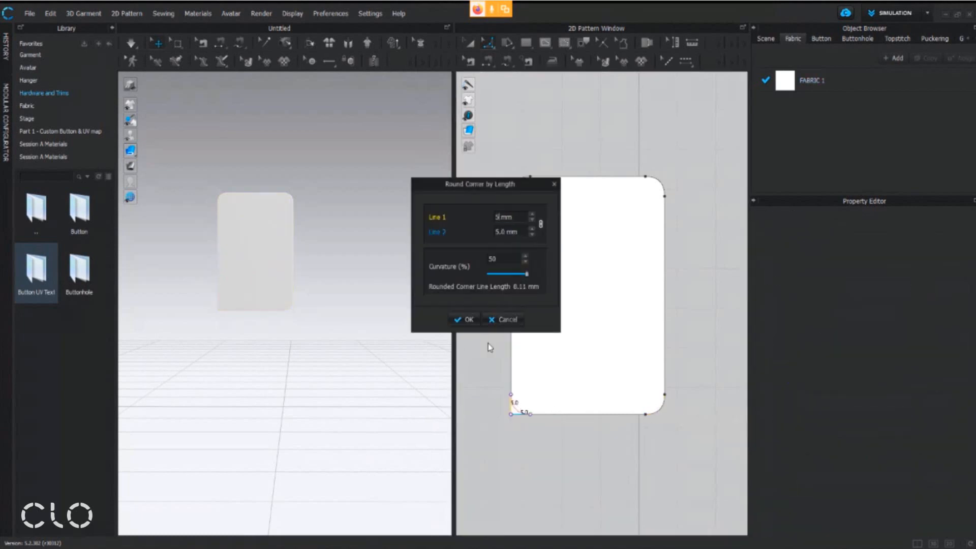
{"action": "left_click", "coordinate": [468, 320]}
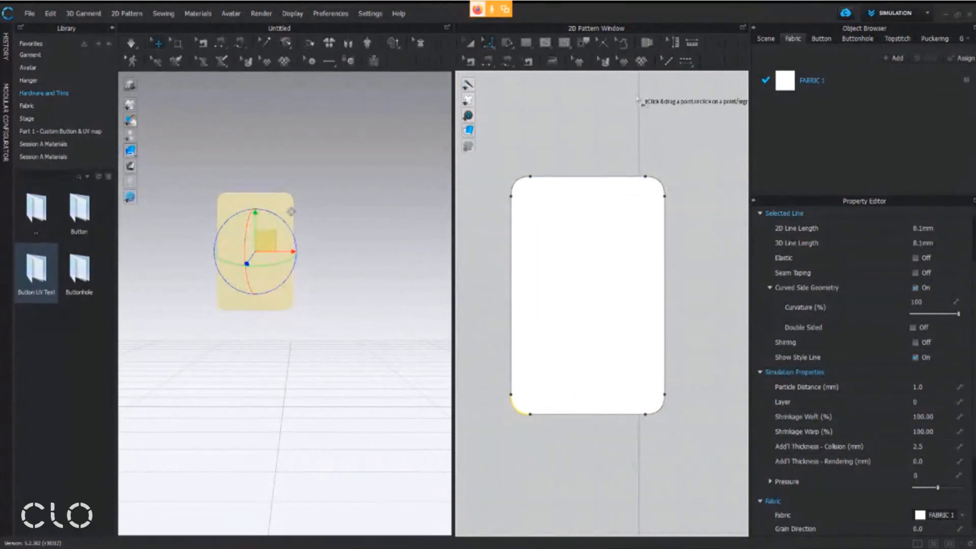
Offset the whole rounded rectangle pattern's outline as a single internal line at a distance of 5 mm
{"action": "scroll", "coordinate": [282, 270], "scroll_direction": "up", "scroll_amount": 5}
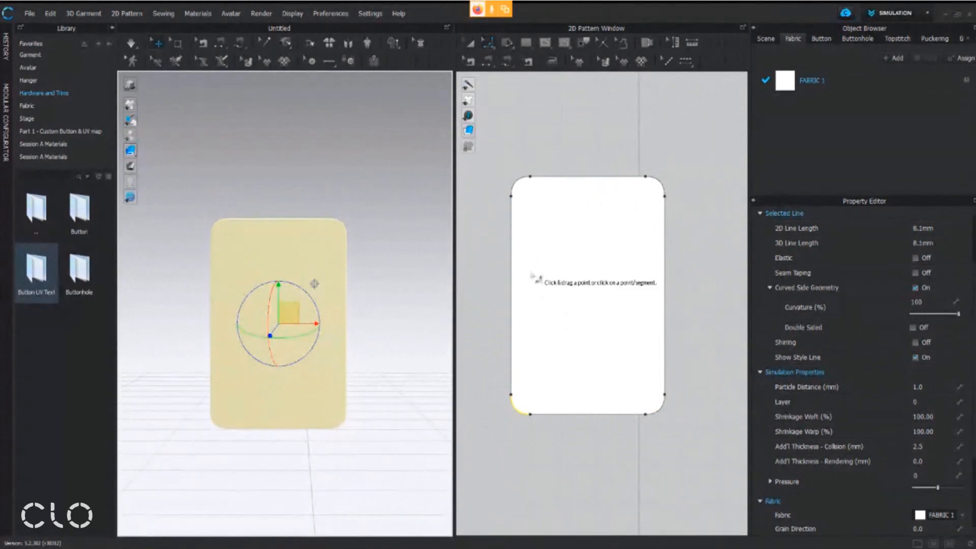
{"action": "left_click", "coordinate": [470, 44]}
{"action": "left_click", "coordinate": [543, 190]}
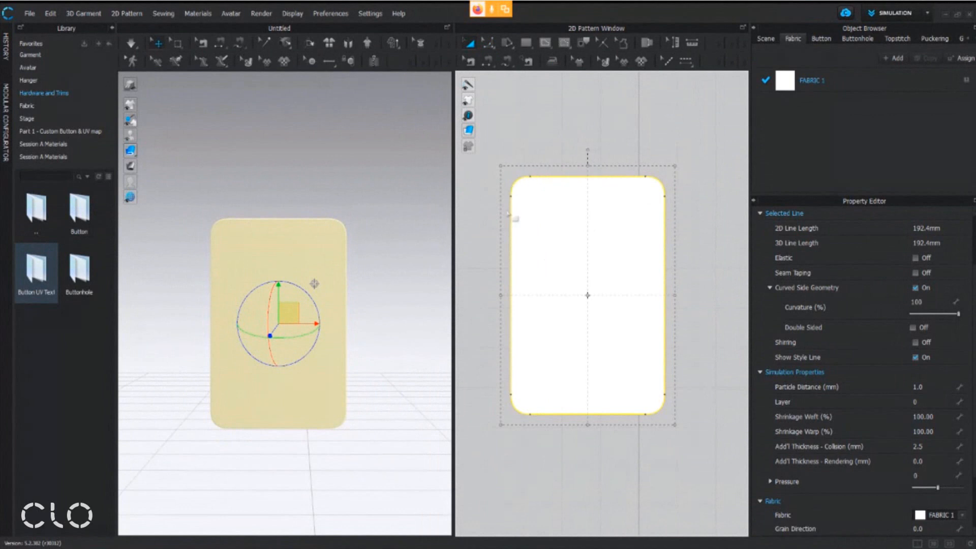
{"action": "right_click", "coordinate": [650, 215]}
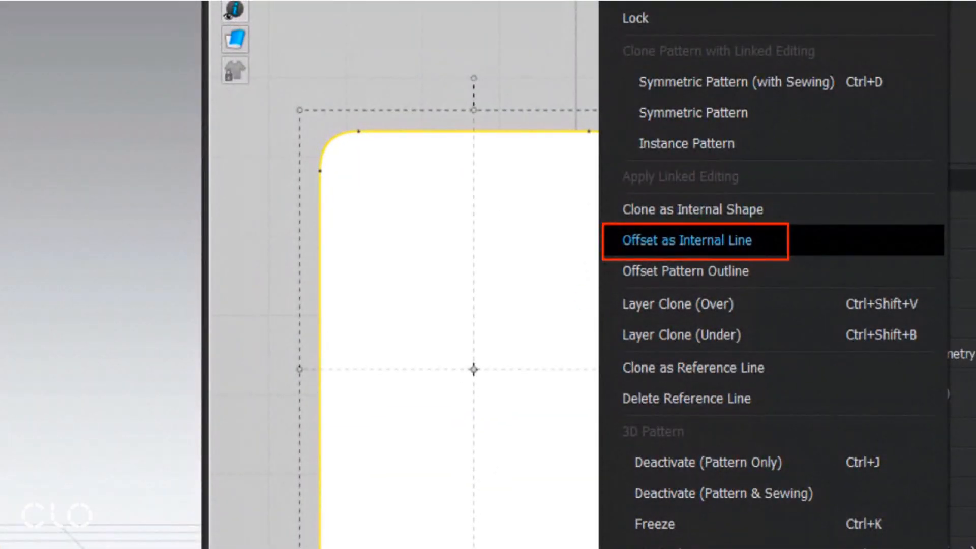
{"action": "key", "text": "Escape"}
{"action": "right_click", "coordinate": [628, 234]}
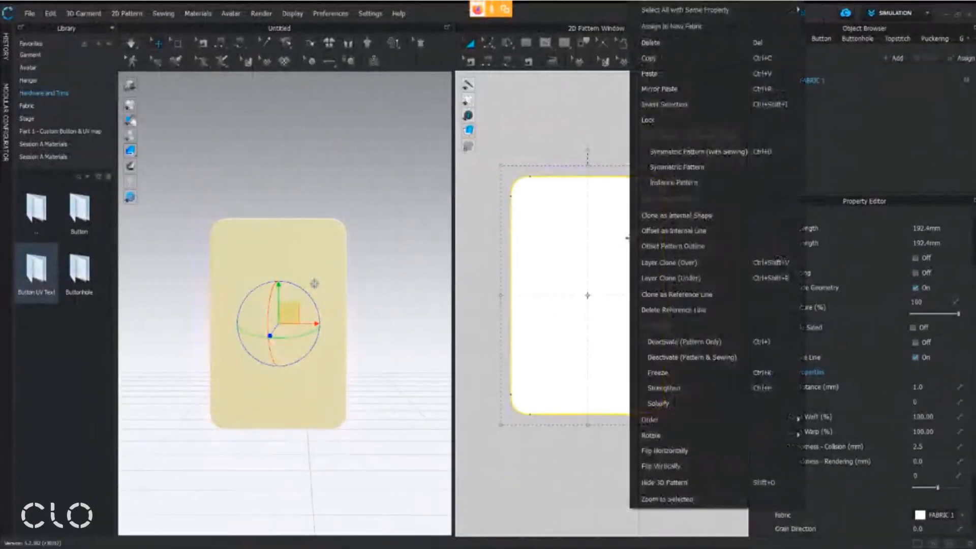
{"action": "left_click", "coordinate": [655, 229]}
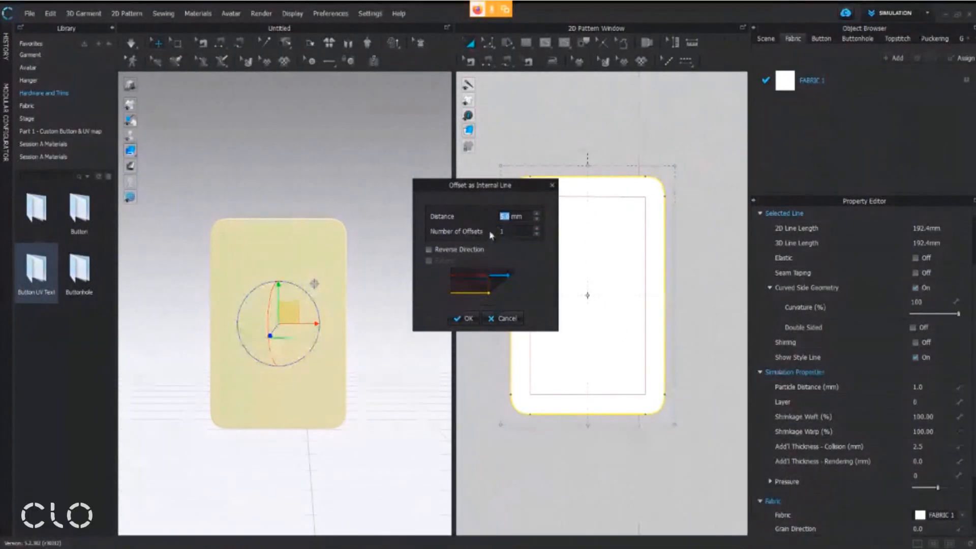
{"action": "left_click", "coordinate": [468, 318]}
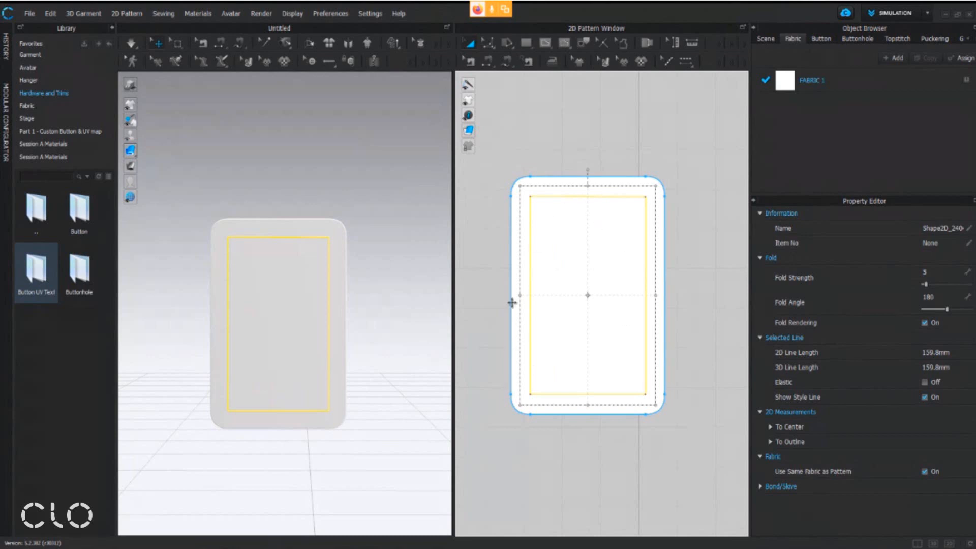
Convert the inner rectangle to a hole, leaving an open frame for the buckle's outer part
{"action": "right_click", "coordinate": [620, 249]}
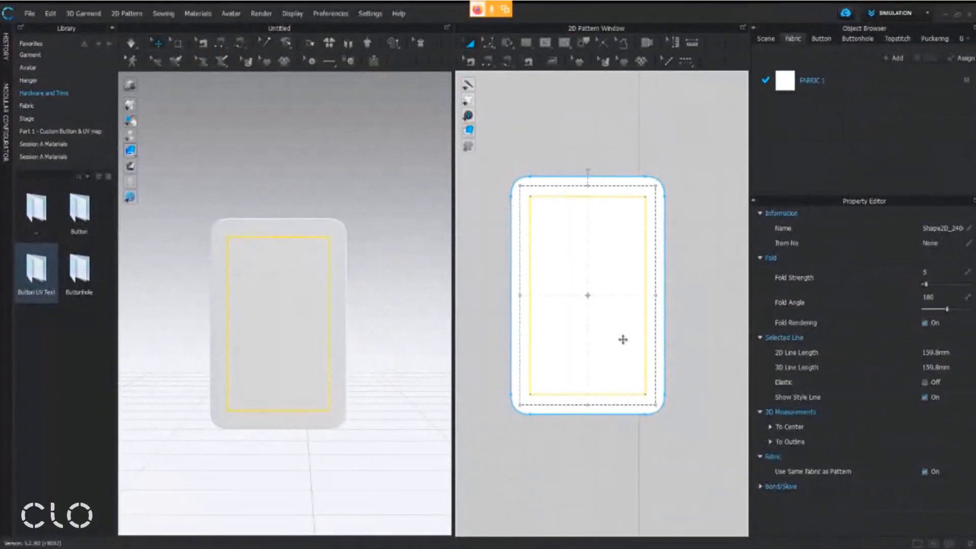
{"action": "right_click", "coordinate": [546, 291]}
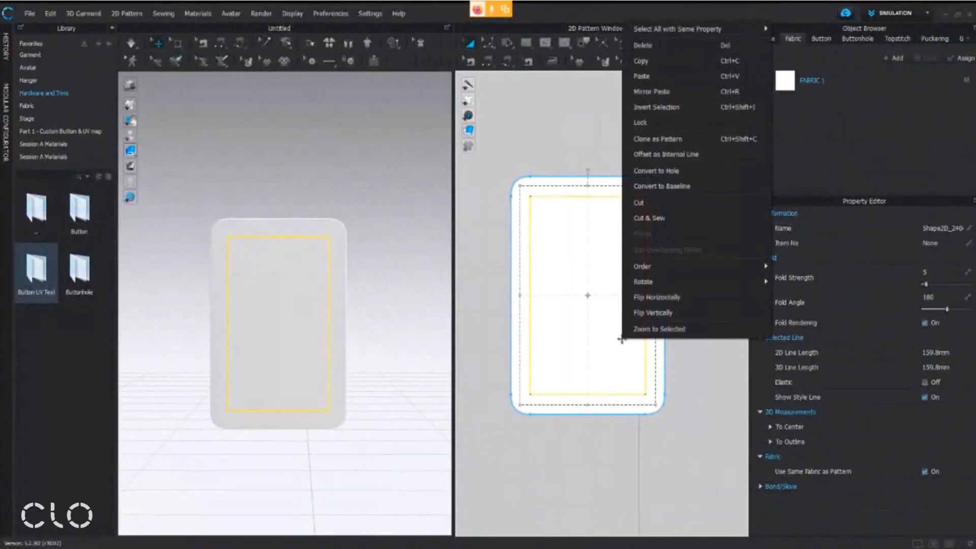
{"action": "left_click", "coordinate": [693, 171]}
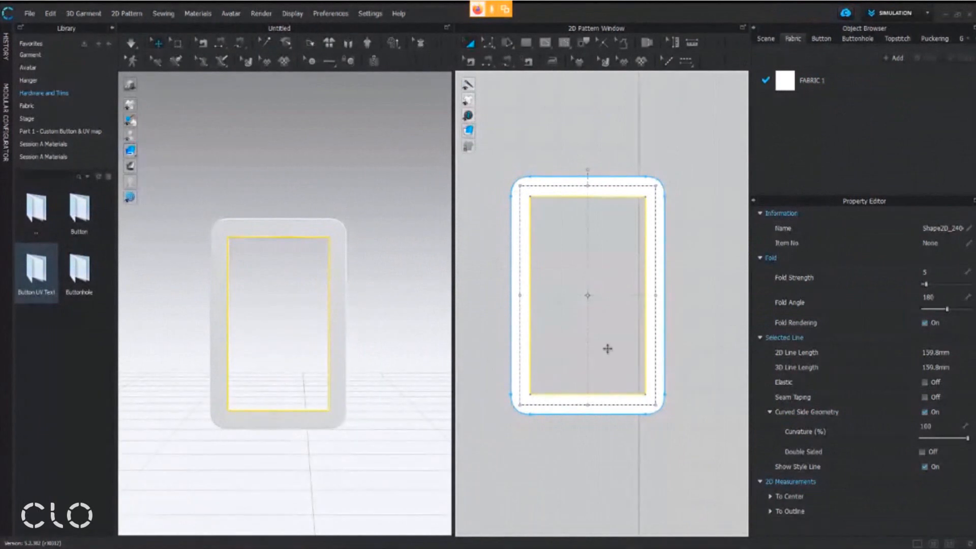
{"action": "left_click", "coordinate": [573, 148]}
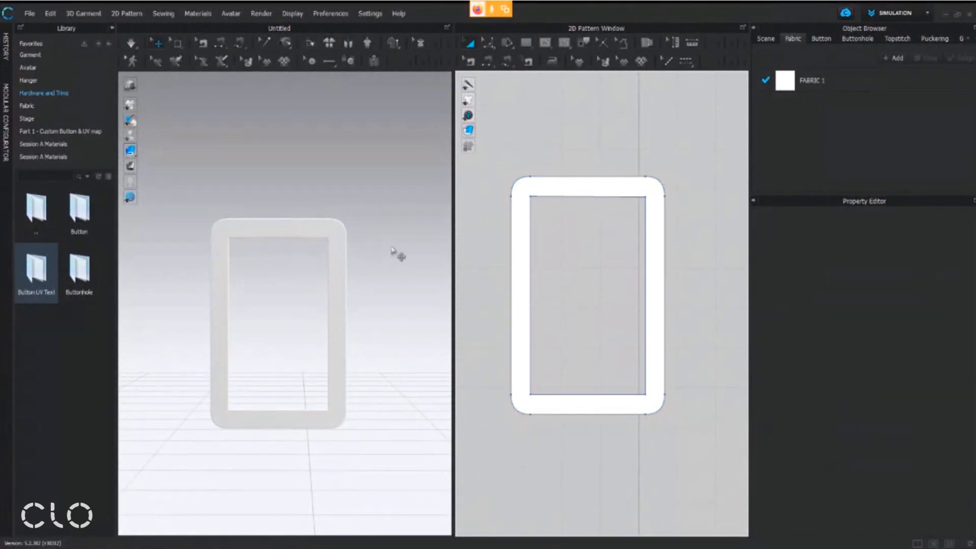
{"action": "right_click_drag", "start_coordinate": [268, 259], "coordinate": [281, 279]}
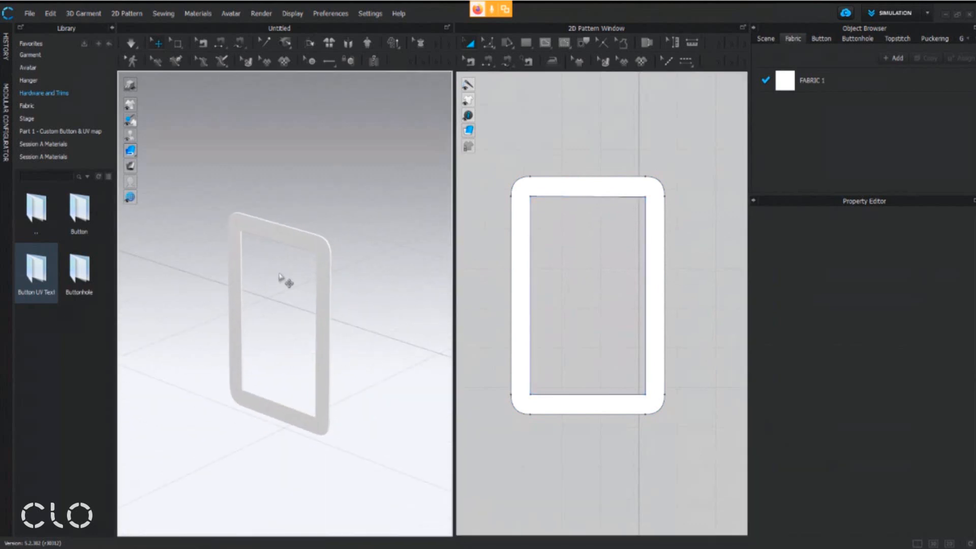
{"action": "left_click", "coordinate": [593, 187]}
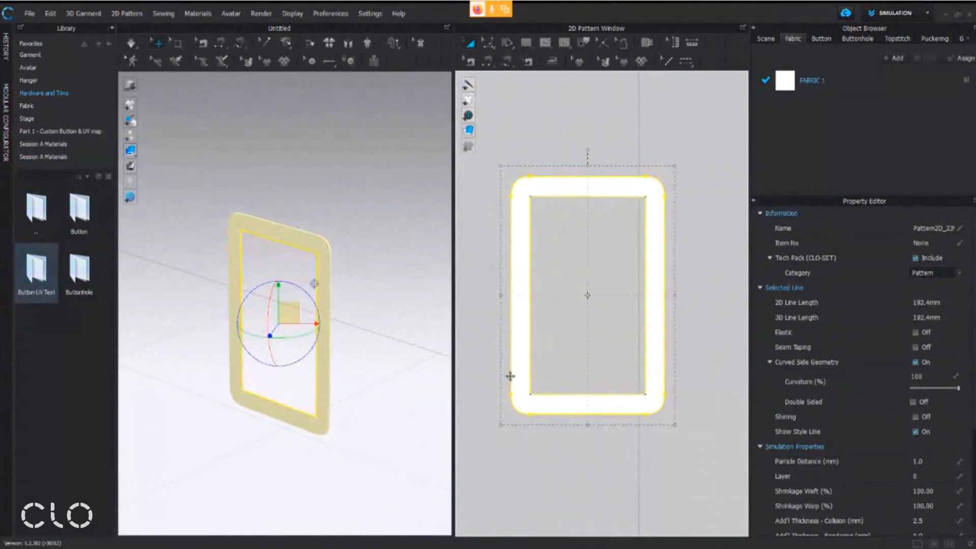
{"action": "left_click", "coordinate": [666, 114]}
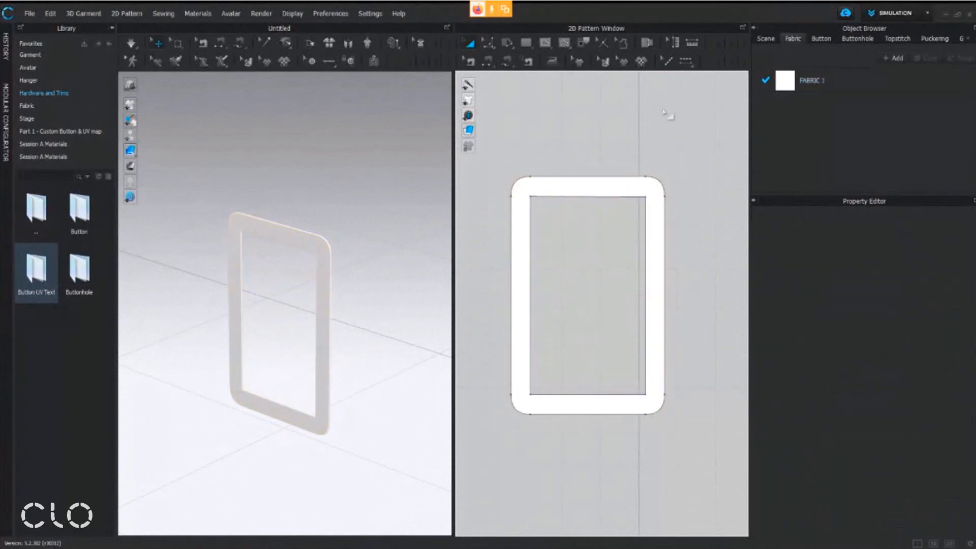
{"action": "left_click", "coordinate": [583, 284]}
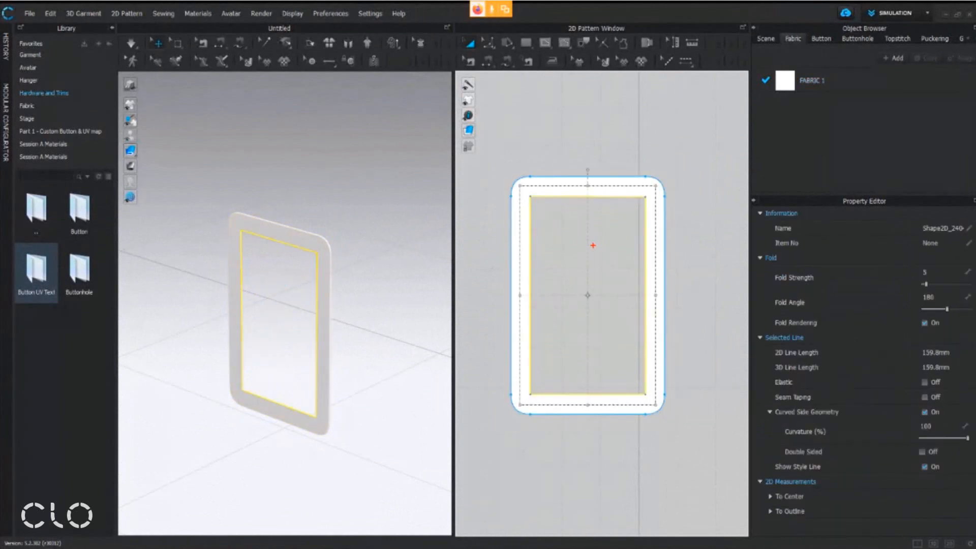
{"action": "left_click_drag", "start_coordinate": [555, 228], "coordinate": [596, 293]}
{"action": "left_click_drag", "start_coordinate": [592, 246], "coordinate": [560, 285]}
{"action": "mouse_move", "coordinate": [559, 180]}
{"action": "left_mouse_down"}
{"action": "mouse_move", "coordinate": [615, 124]}
{"action": "mouse_move", "coordinate": [681, 83]}
{"action": "left_mouse_up"}
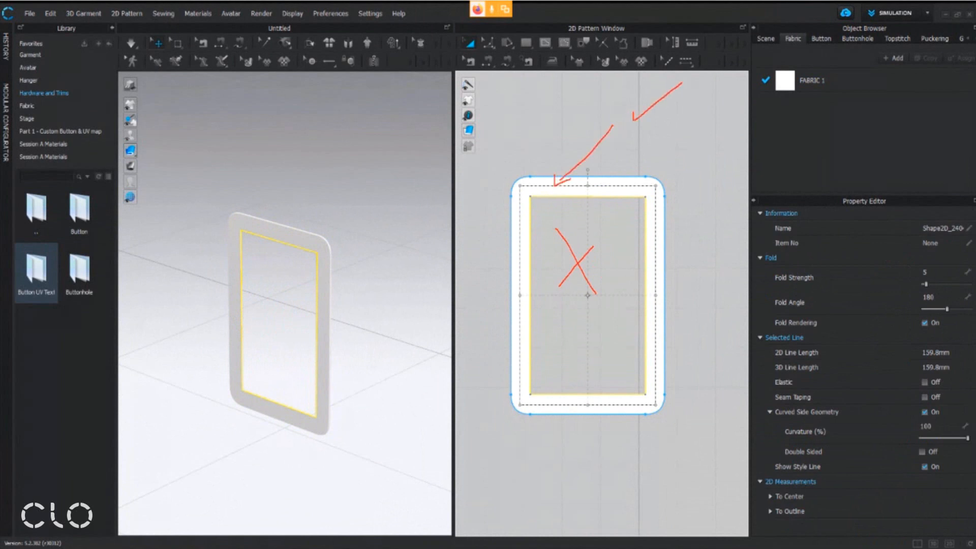
Try an additional rendering thickness of 5 mm on the whole frame pattern and inspect it in 3D
{"action": "left_click", "coordinate": [634, 181]}
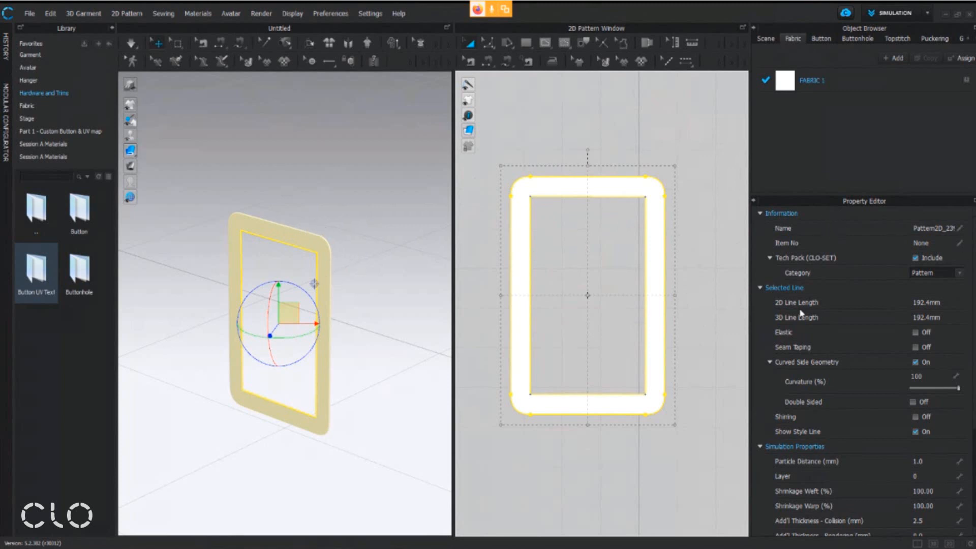
{"action": "scroll", "coordinate": [806, 404], "scroll_direction": "down", "scroll_amount": 2}
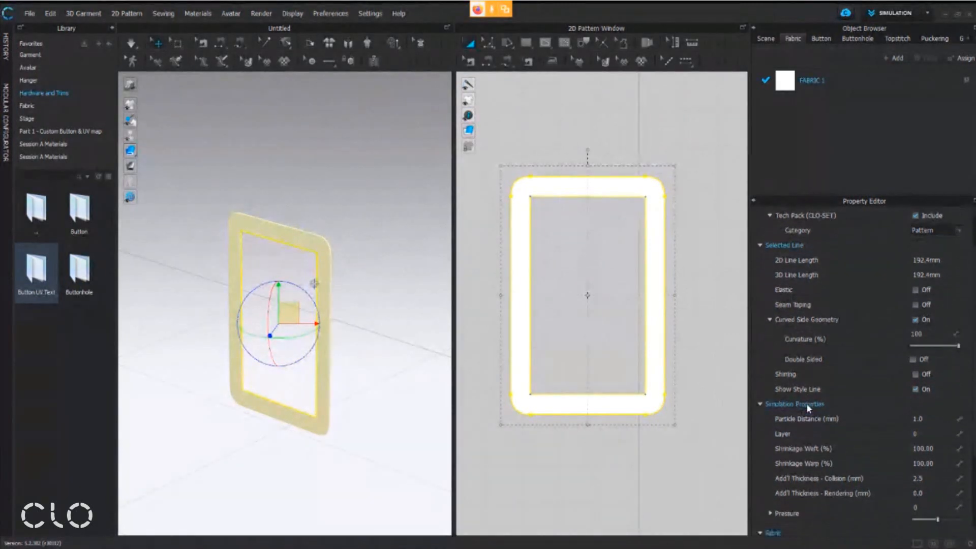
{"action": "left_click", "coordinate": [931, 493]}
{"action": "key", "text": "Return"}
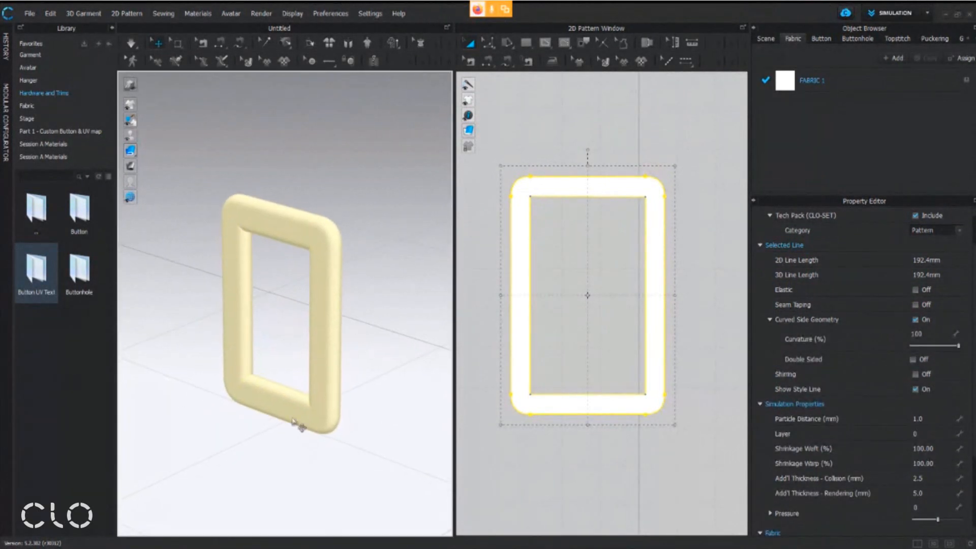
{"action": "right_click_drag", "start_coordinate": [257, 250], "coordinate": [262, 166]}
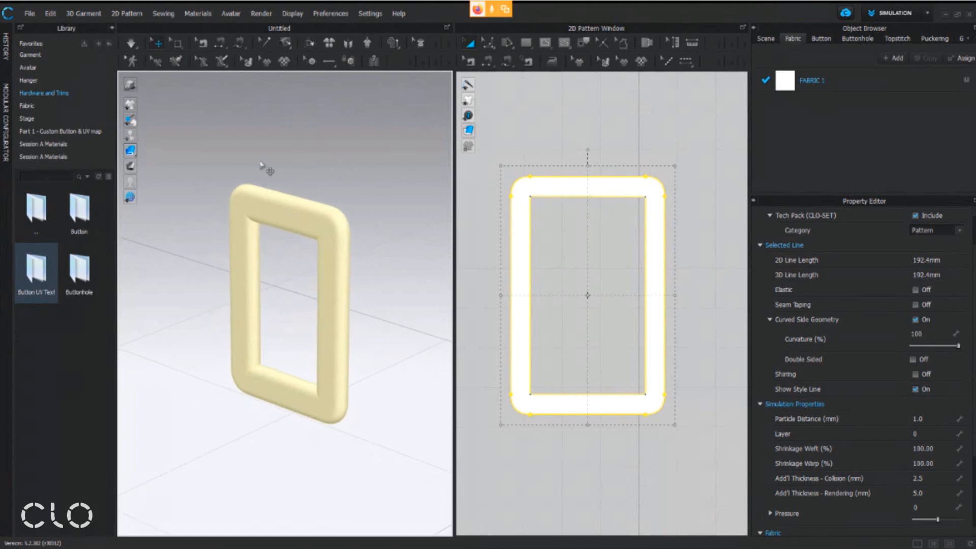
{"action": "right_click_drag", "start_coordinate": [297, 265], "coordinate": [302, 245]}
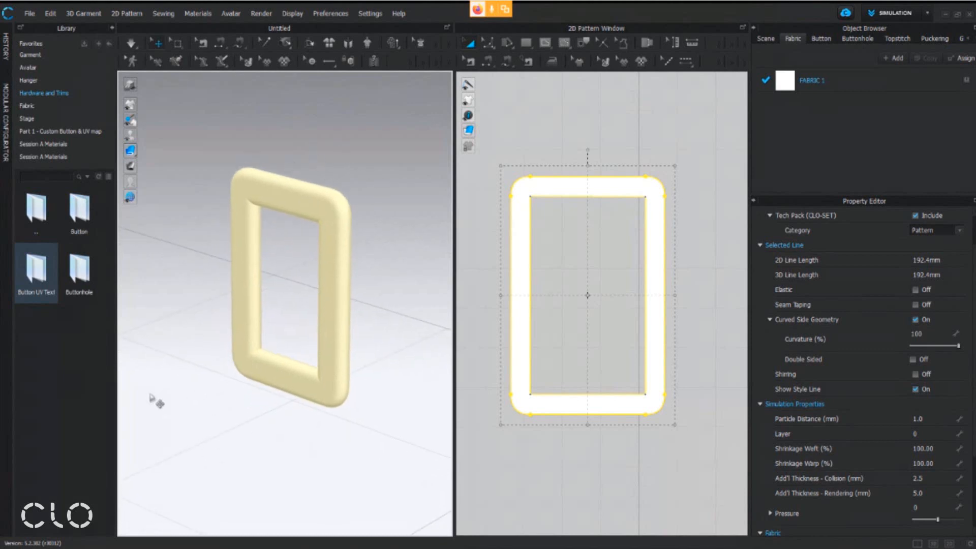
Set the frame pattern's additional rendering thickness to 4 mm
{"action": "left_click", "coordinate": [939, 490]}
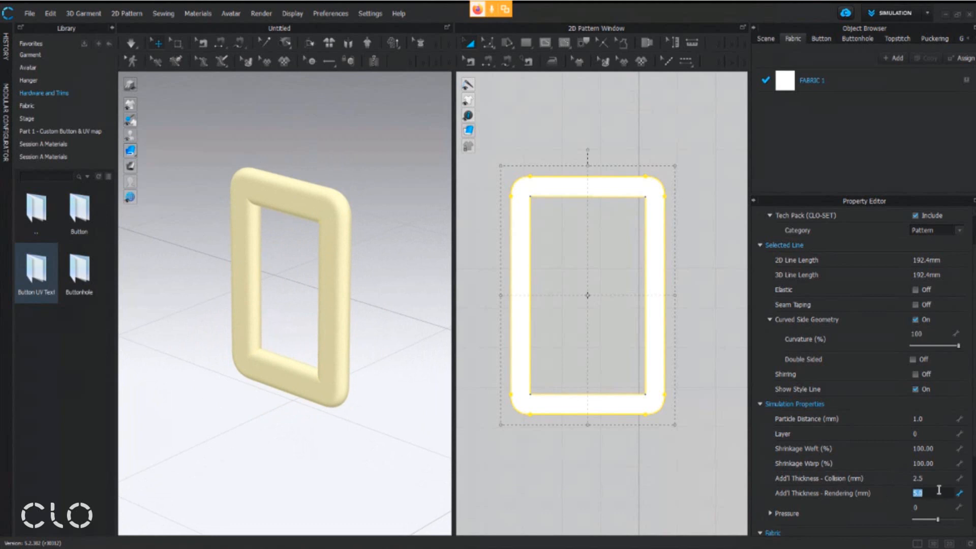
{"action": "type", "text": "4"}
{"action": "key", "text": "Return"}
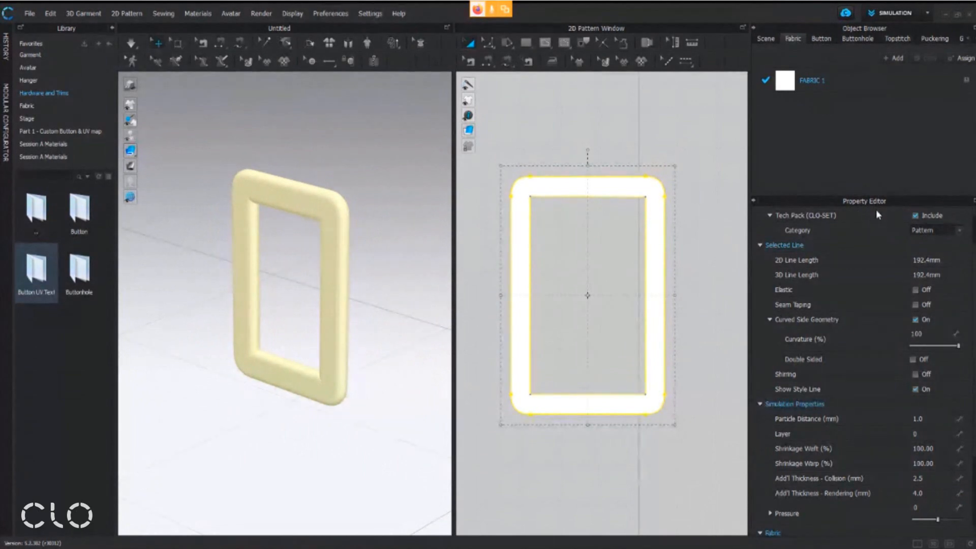
Set the Curved Side Geometry curvature of the frame pattern to 50% and inspect its edges in 3D
{"action": "scroll", "coordinate": [853, 305], "scroll_direction": "up", "scroll_amount": 1}
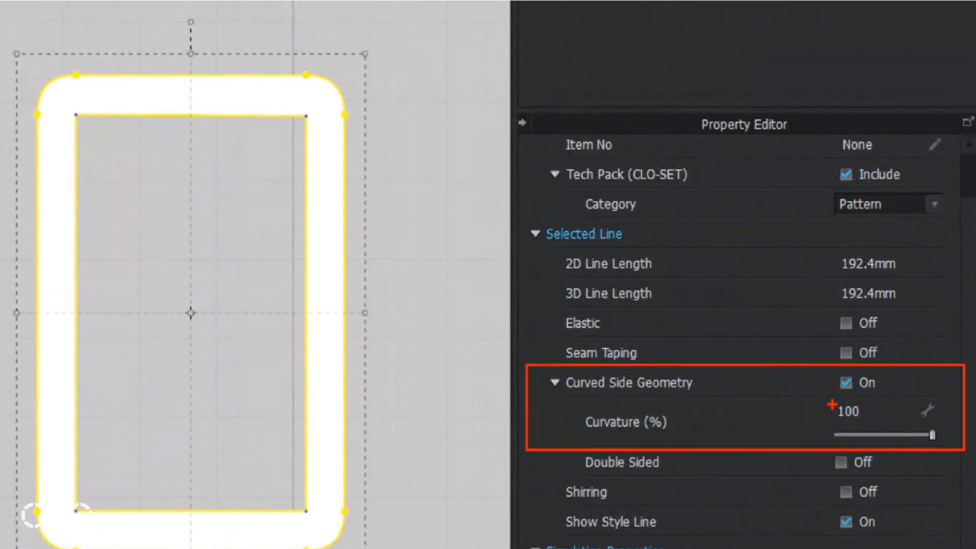
{"action": "left_click_drag", "start_coordinate": [808, 397], "coordinate": [841, 358]}
{"action": "left_click_drag", "start_coordinate": [571, 439], "coordinate": [690, 404]}
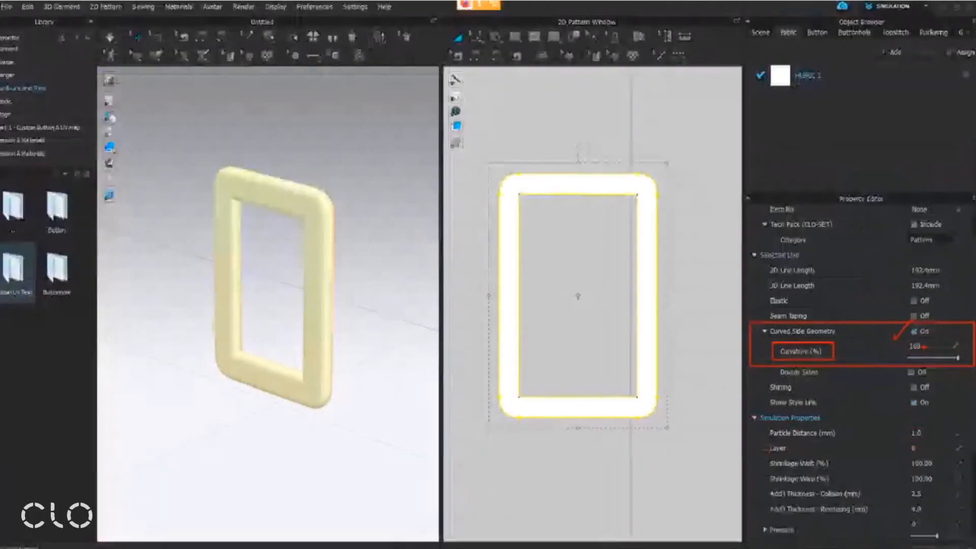
{"action": "double_click", "coordinate": [918, 344]}
{"action": "type", "text": "5"}
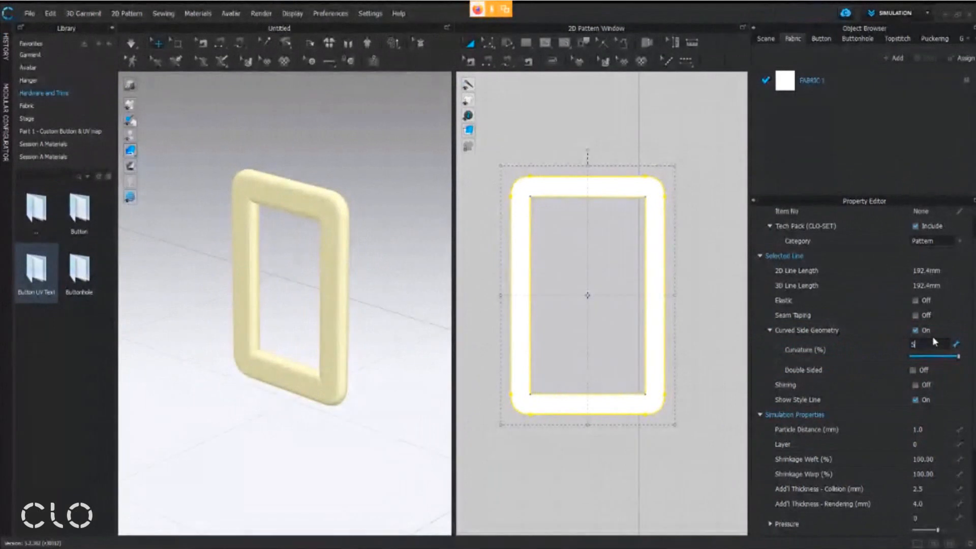
{"action": "type", "text": "0"}
{"action": "key", "text": "Return"}
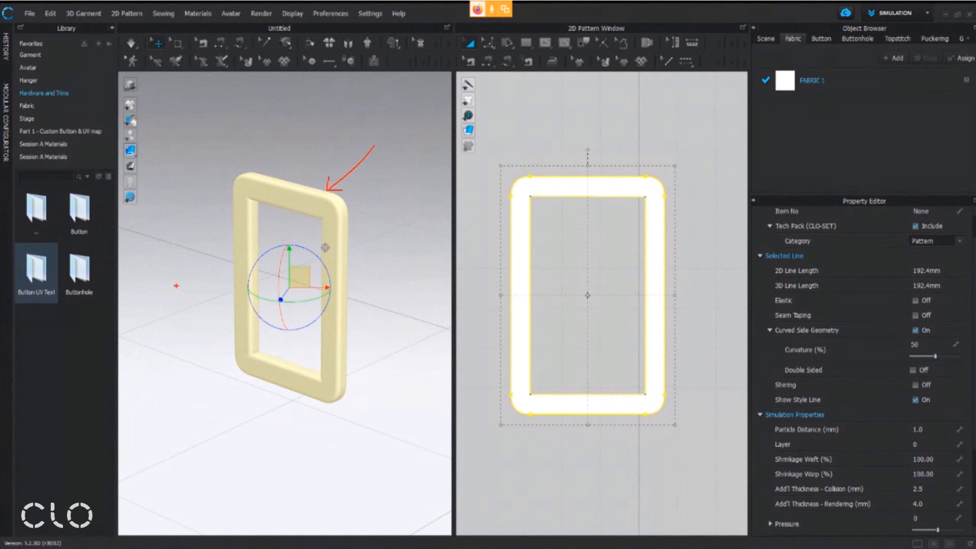
{"action": "key", "text": "Escape"}
{"action": "left_click_drag", "start_coordinate": [324, 297], "coordinate": [373, 300]}
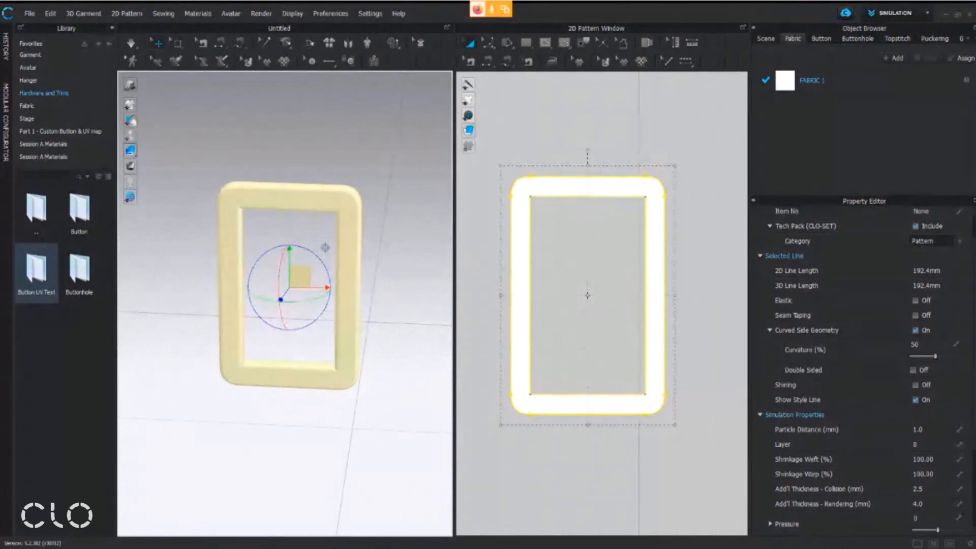
Switch to the workshop handout in Adobe Acrobat, read the buckle's inner part instructions, and return to CLO
{"action": "left_click", "coordinate": [325, 548]}
{"action": "scroll", "coordinate": [358, 332], "scroll_direction": "down", "scroll_amount": 1}
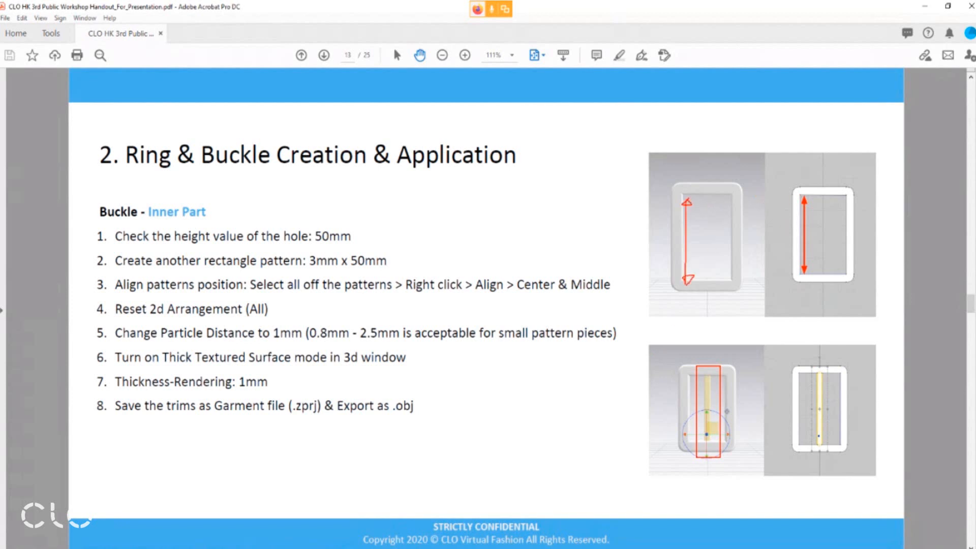
{"action": "key", "text": "Escape"}
{"action": "left_click", "coordinate": [355, 548]}
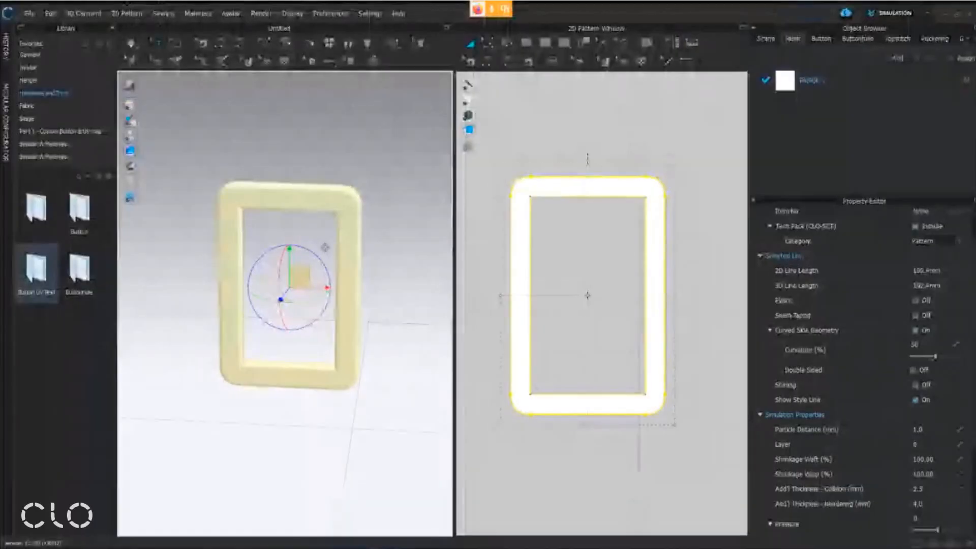
Check the height of the frame's hole by selecting its left edge with Edit Pattern
{"action": "left_click", "coordinate": [580, 131]}
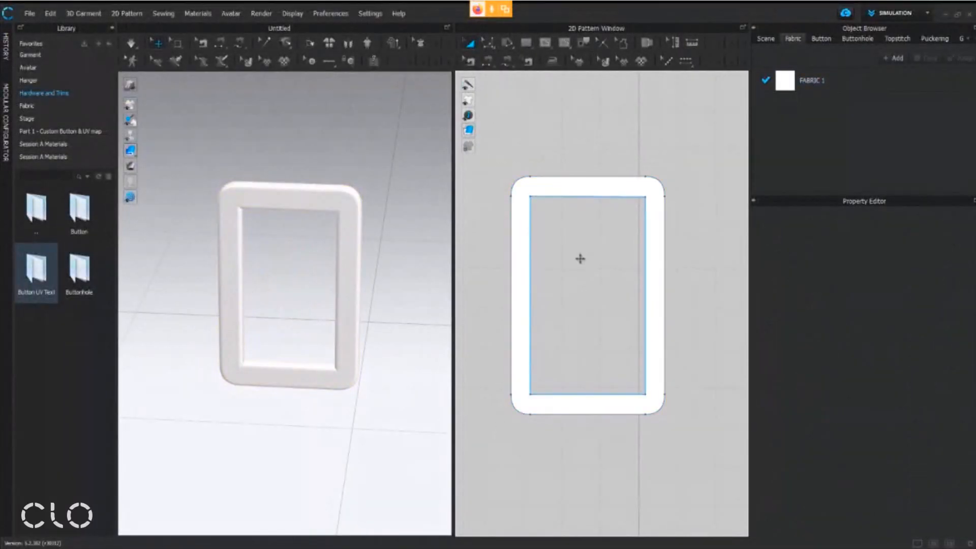
{"action": "left_click", "coordinate": [488, 43]}
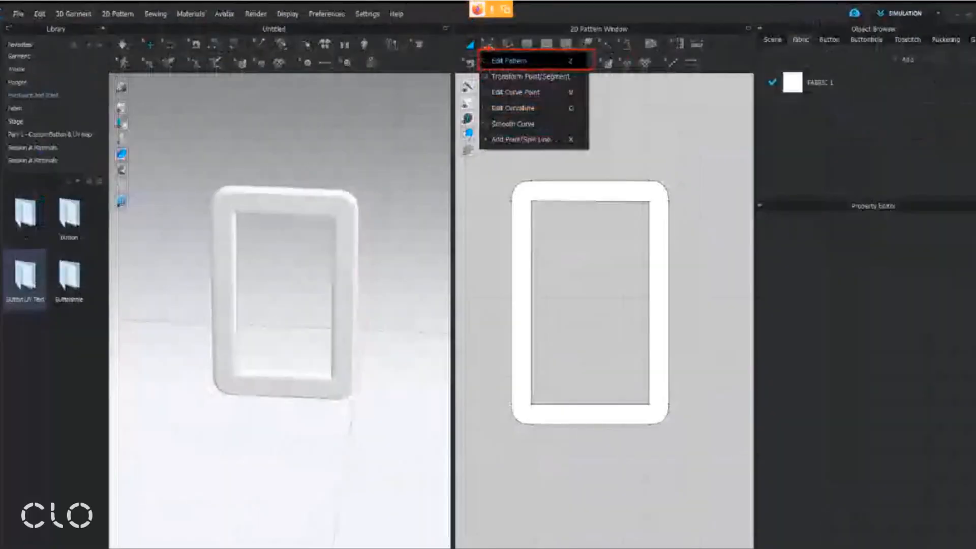
{"action": "left_click", "coordinate": [476, 88]}
{"action": "left_click", "coordinate": [487, 112]}
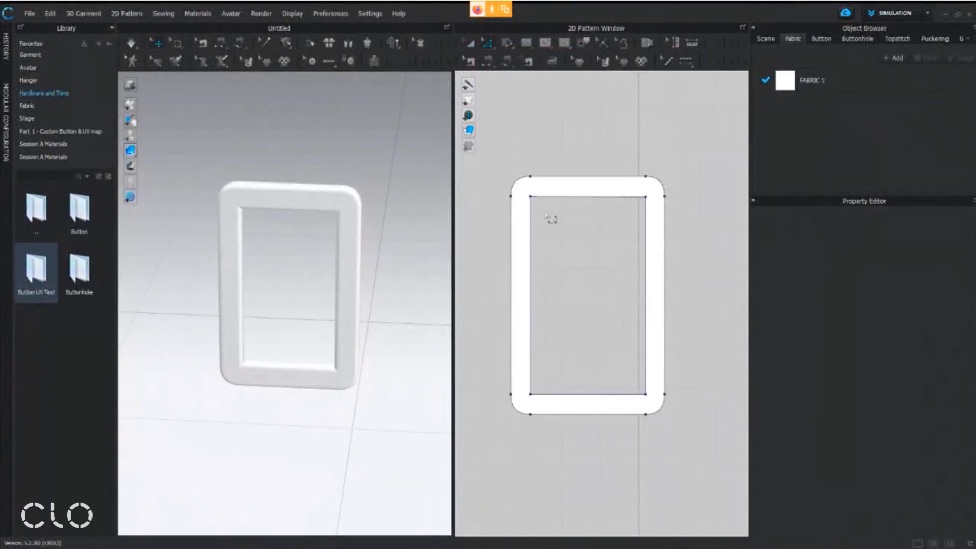
{"action": "left_click", "coordinate": [531, 219]}
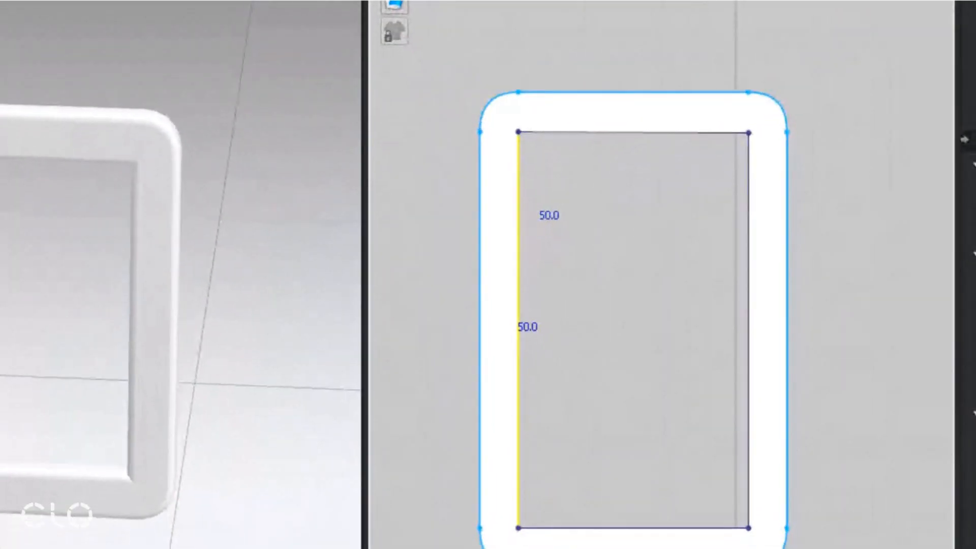
{"action": "left_click_drag", "start_coordinate": [516, 221], "coordinate": [609, 220]}
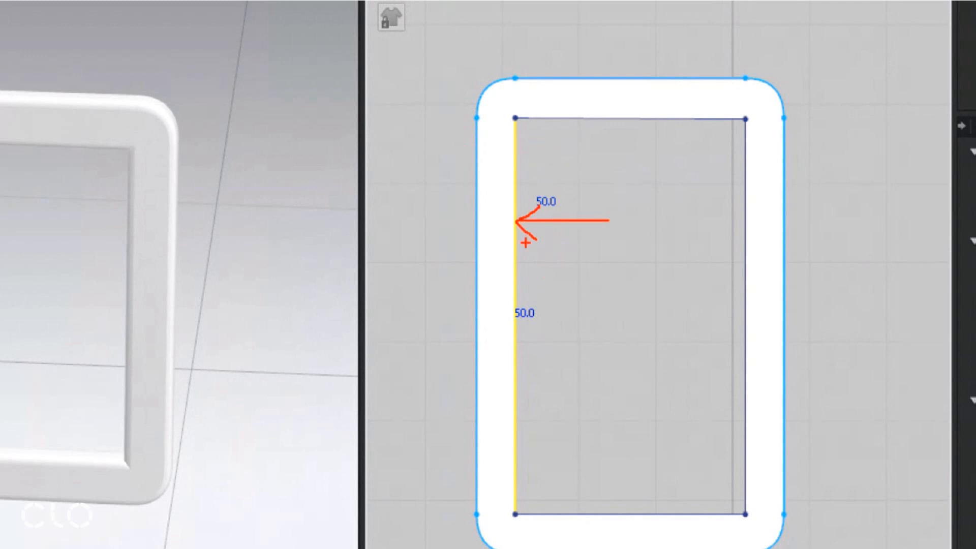
{"action": "mouse_move", "coordinate": [531, 299]}
{"action": "left_mouse_down"}
{"action": "mouse_move", "coordinate": [498, 314]}
{"action": "mouse_move", "coordinate": [556, 329]}
{"action": "mouse_move", "coordinate": [516, 299]}
{"action": "left_mouse_up"}
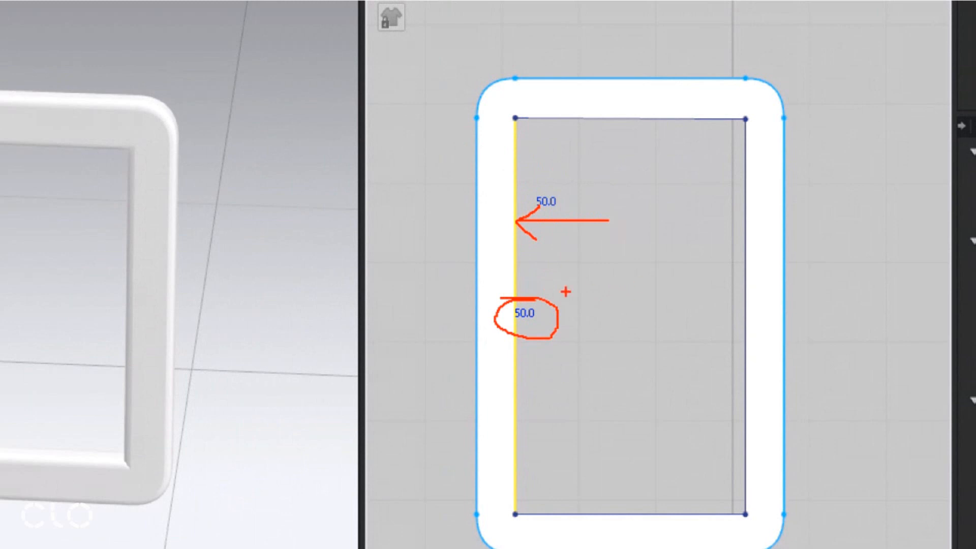
{"action": "key", "text": "Escape"}
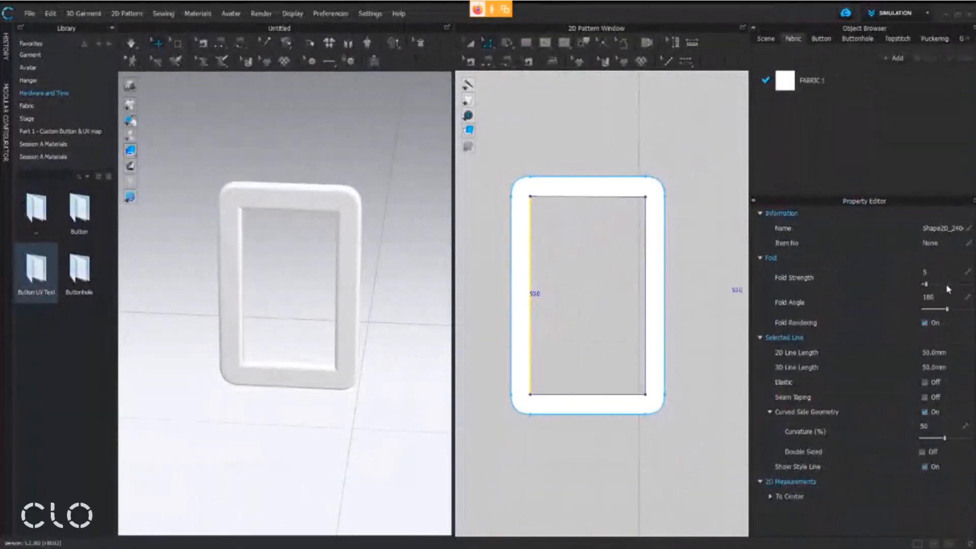
{"action": "key", "text": "ctrl+1"}
{"action": "left_click", "coordinate": [833, 344]}
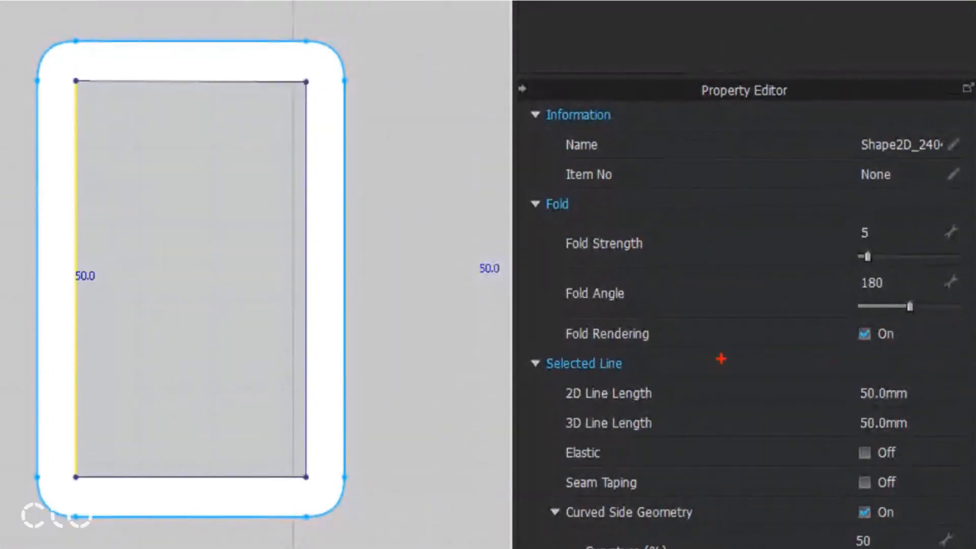
{"action": "left_click_drag", "start_coordinate": [544, 376], "coordinate": [935, 438]}
{"action": "left_click_drag", "start_coordinate": [55, 248], "coordinate": [136, 296]}
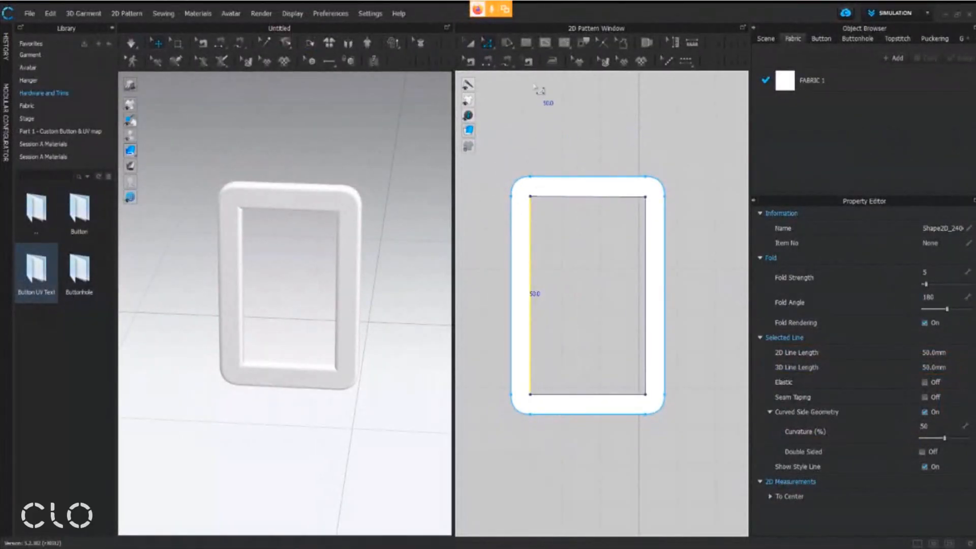
Create a rectangle pattern 3 mm wide and 50 mm high, starting inside the frame's hole
{"action": "left_click", "coordinate": [528, 48]}
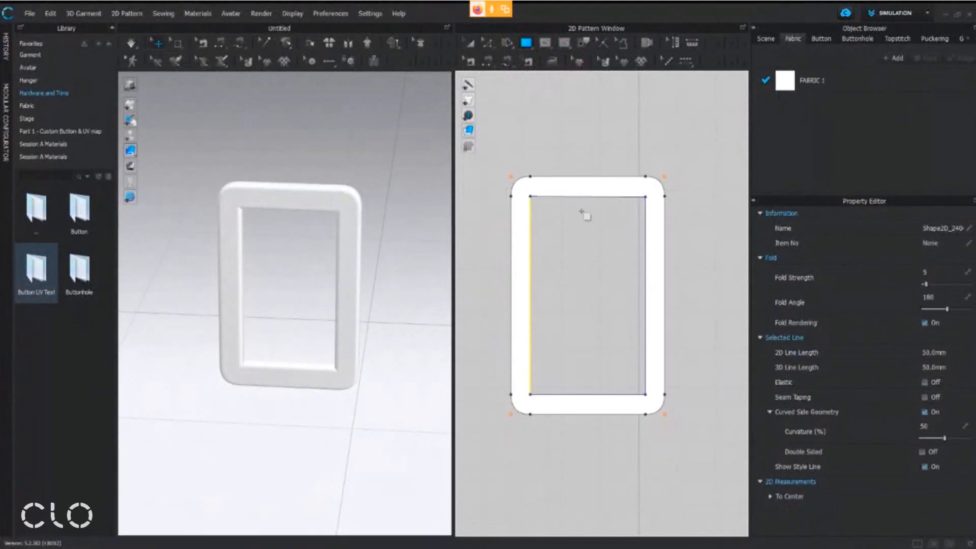
{"action": "left_click", "coordinate": [581, 211]}
{"action": "left_click_drag", "start_coordinate": [537, 160], "coordinate": [477, 188]}
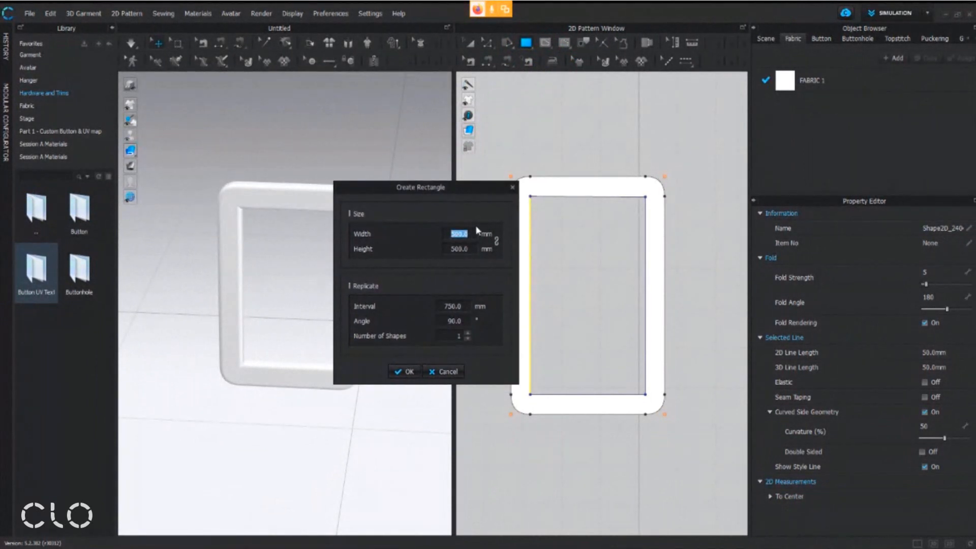
{"action": "type", "text": "3"}
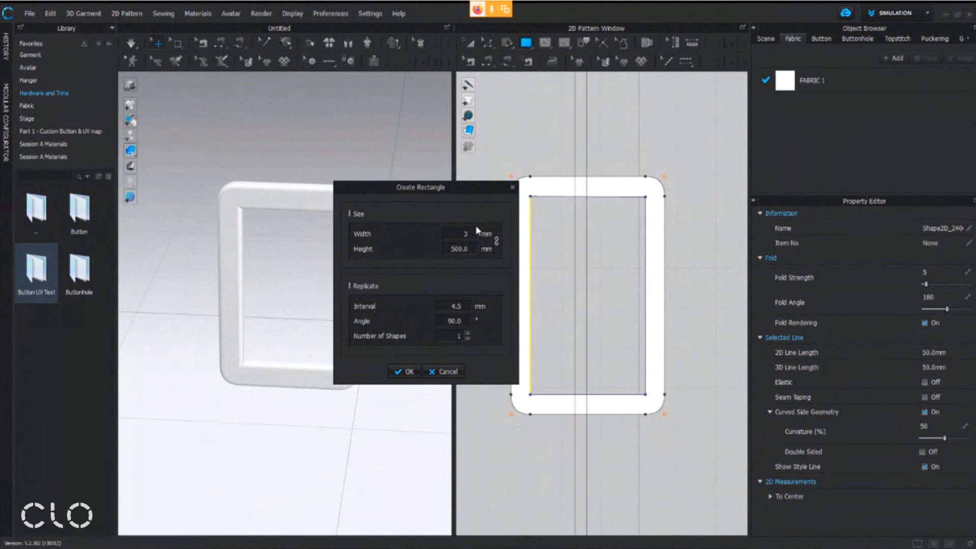
{"action": "key", "text": "Tab"}
{"action": "type", "text": "5"}
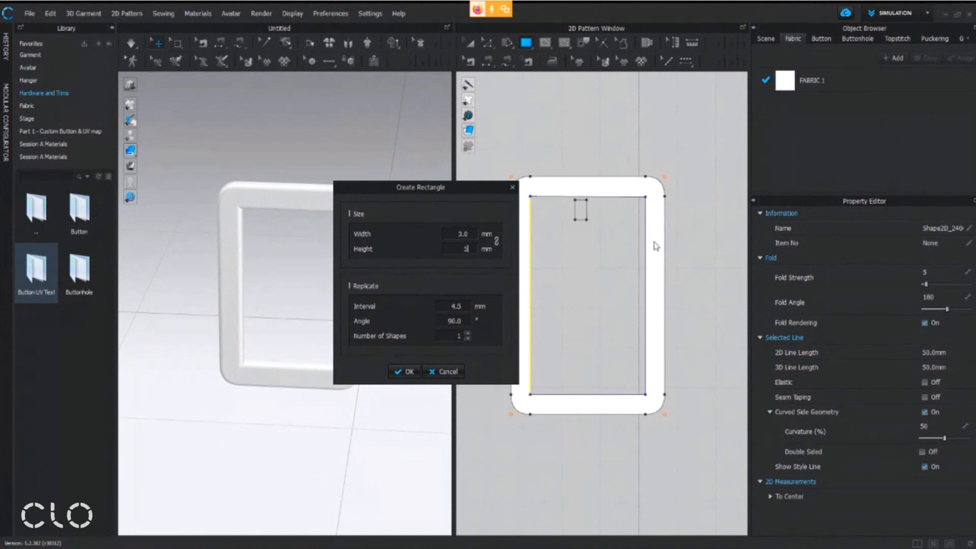
{"action": "type", "text": "0"}
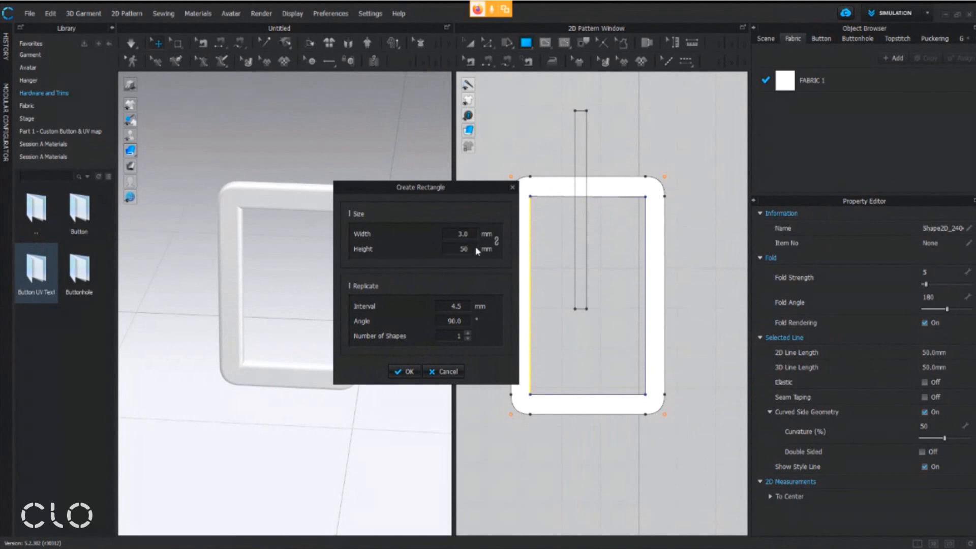
{"action": "left_click", "coordinate": [402, 372]}
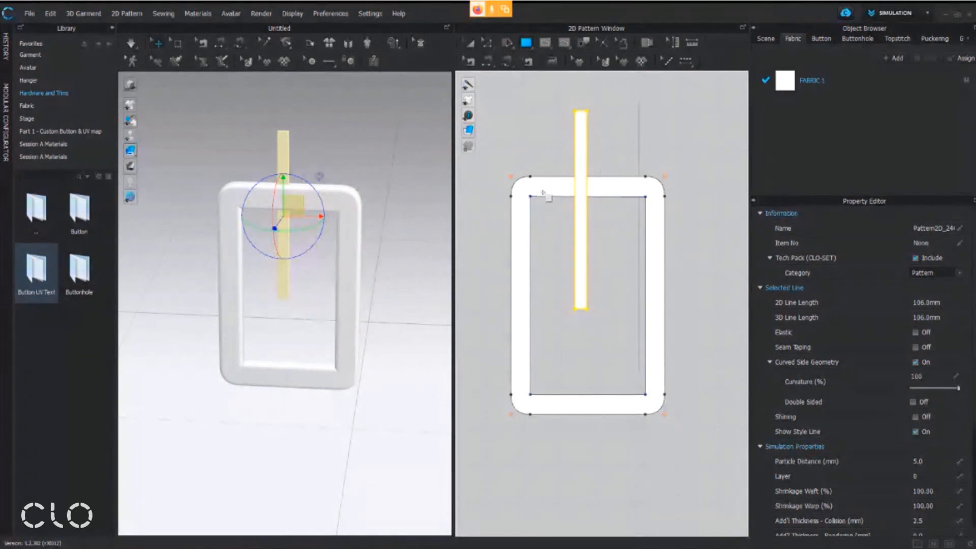
Select the frame and the narrow bar patterns together and align them to Center
{"action": "left_click", "coordinate": [471, 43]}
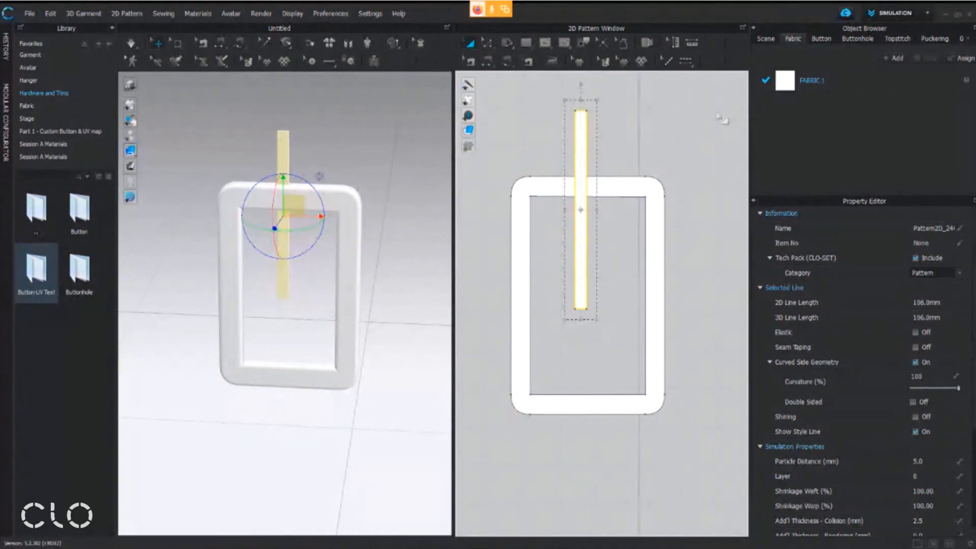
{"action": "left_click", "coordinate": [723, 87]}
{"action": "left_click_drag", "start_coordinate": [515, 485], "coordinate": [491, 498]}
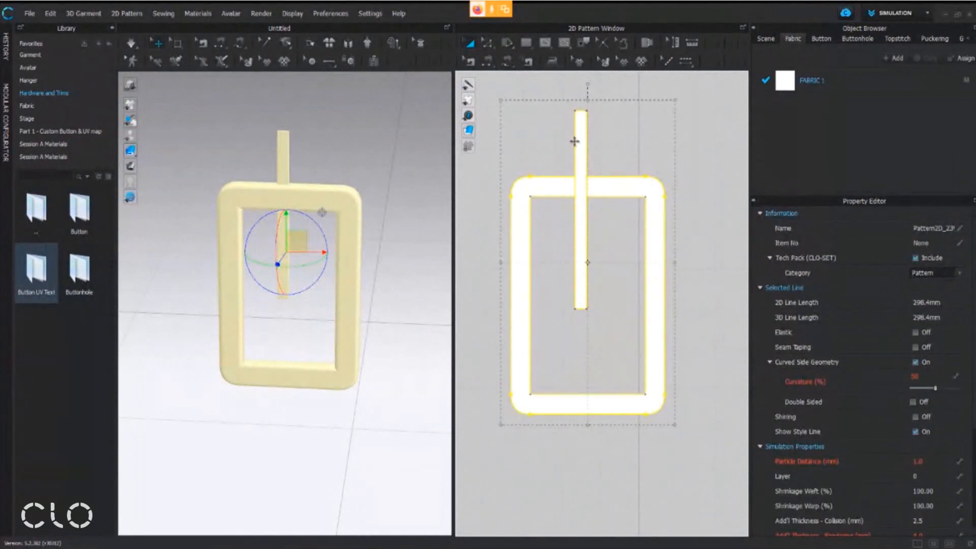
{"action": "right_click", "coordinate": [603, 187]}
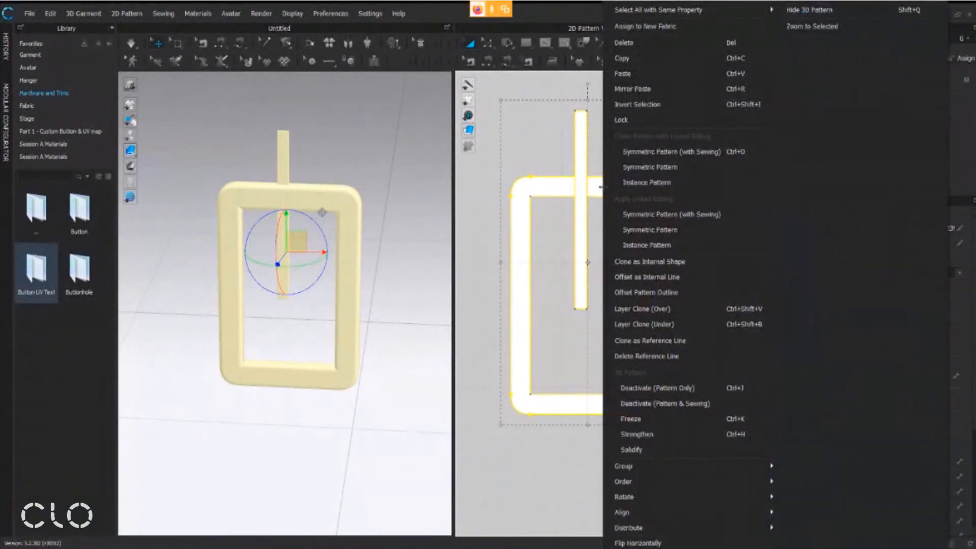
{"action": "mouse_move", "coordinate": [622, 514]}
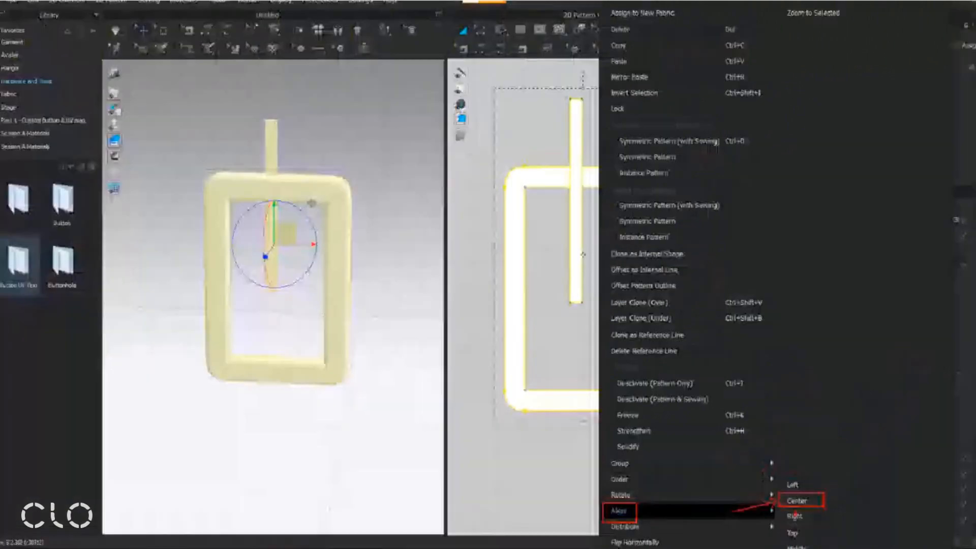
{"action": "left_click", "coordinate": [808, 431]}
{"action": "right_click", "coordinate": [655, 298]}
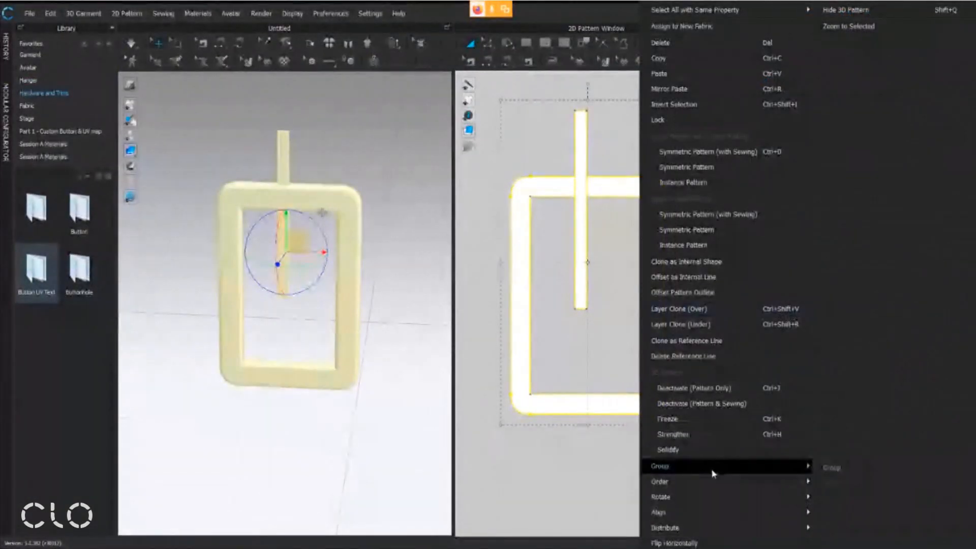
{"action": "mouse_move", "coordinate": [706, 513]}
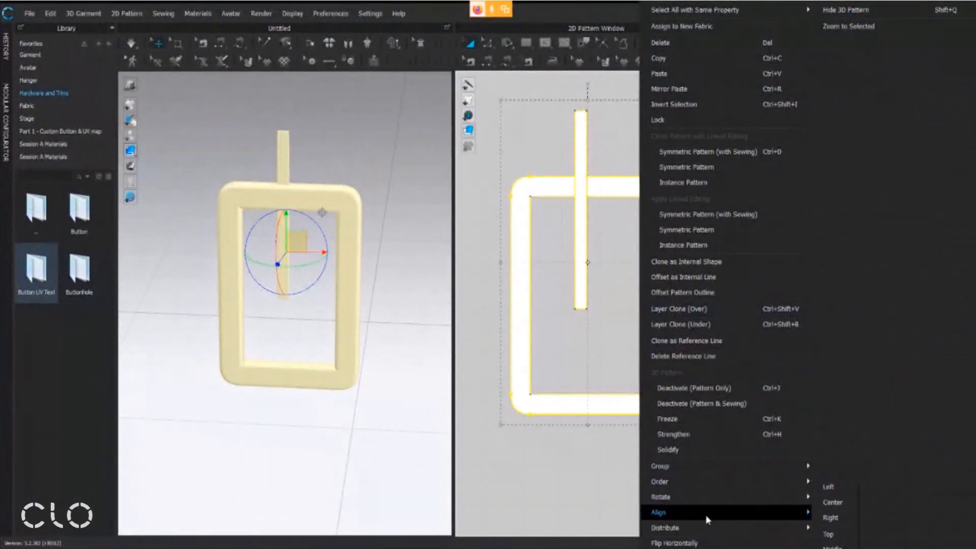
{"action": "left_click", "coordinate": [831, 505]}
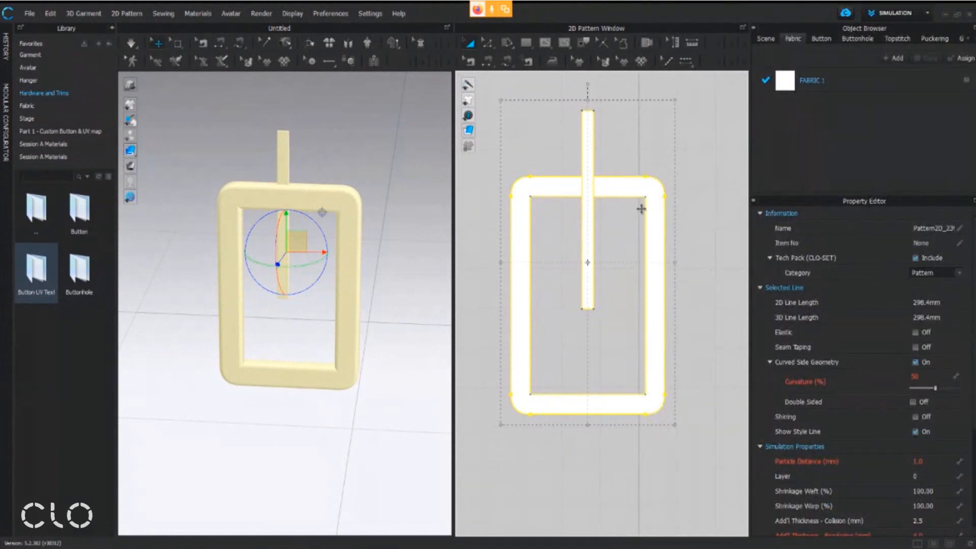
Align the selected frame and bar patterns to Middle so the bar fits the height of the hole
{"action": "right_click", "coordinate": [658, 216]}
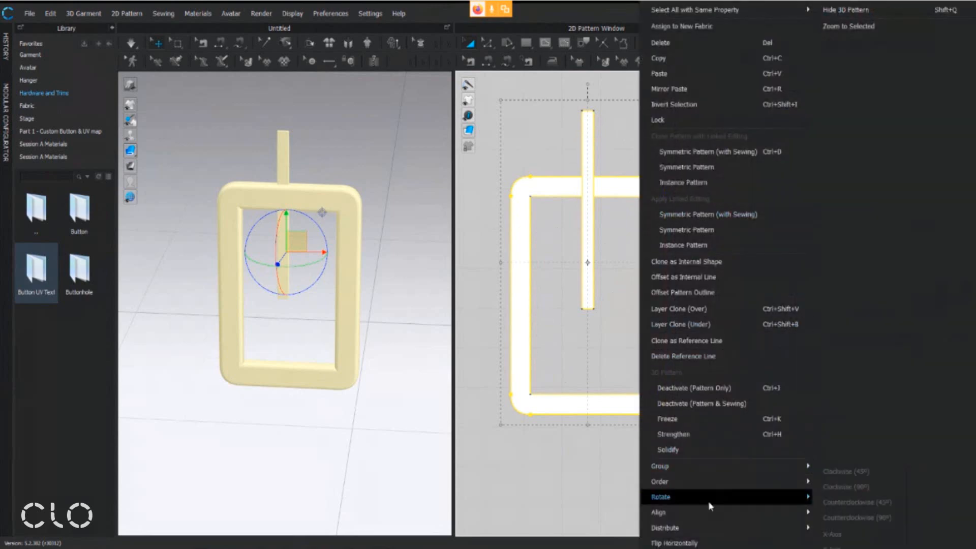
{"action": "mouse_move", "coordinate": [721, 507]}
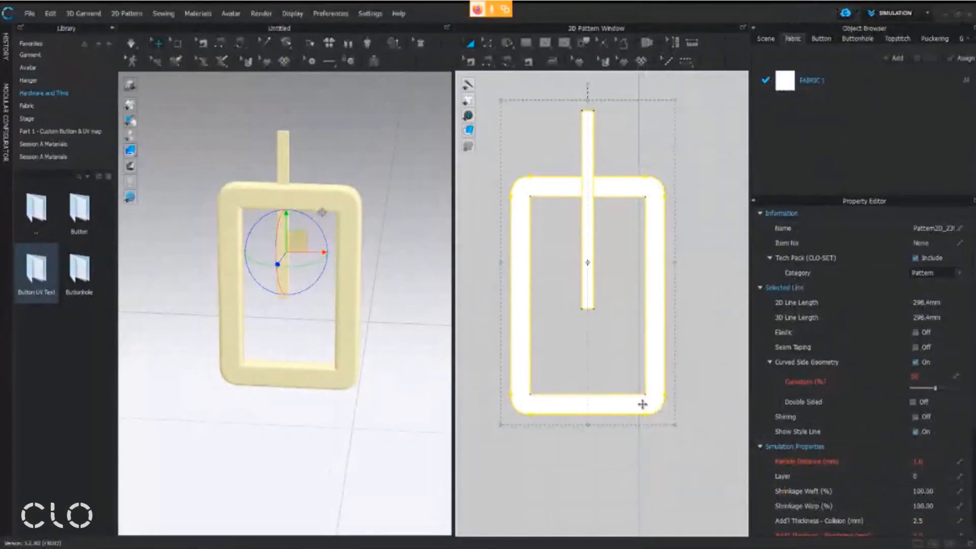
{"action": "right_click", "coordinate": [642, 404]}
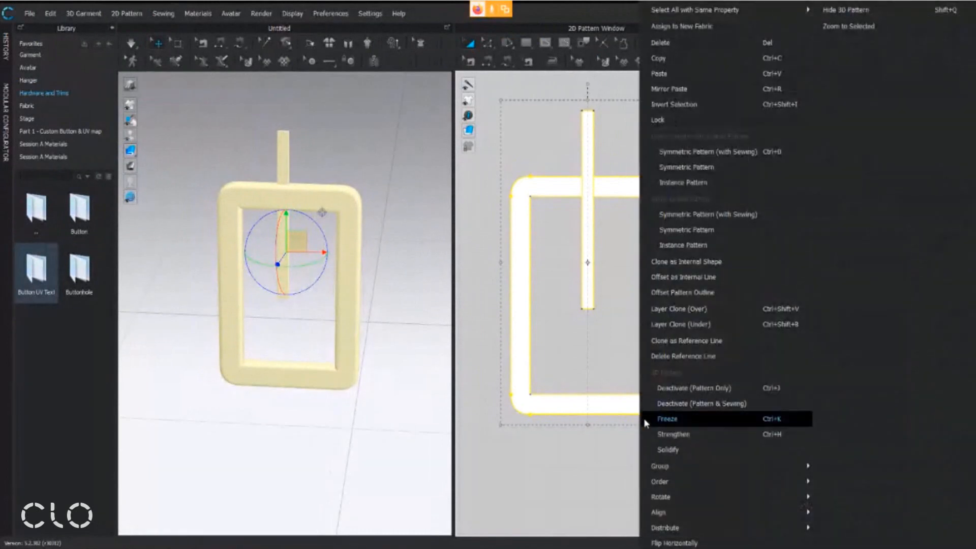
{"action": "mouse_move", "coordinate": [672, 515]}
{"action": "left_click", "coordinate": [833, 547]}
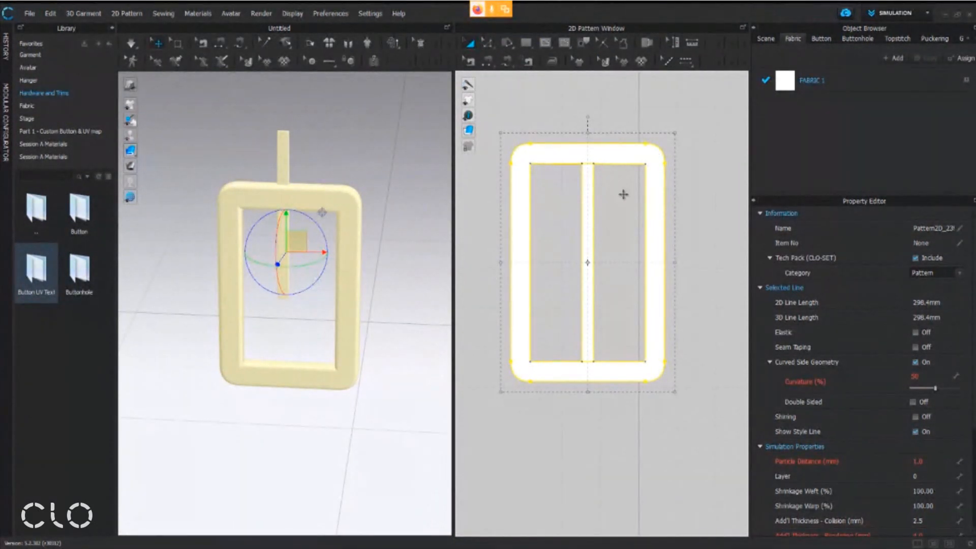
Reset the 2D arrangement of all patterns so the 3D pieces match the 2D layout
{"action": "right_click_drag", "start_coordinate": [423, 178], "coordinate": [413, 167]}
{"action": "scroll", "coordinate": [401, 169], "scroll_direction": "down", "scroll_amount": 2}
{"action": "middle_click_drag", "start_coordinate": [377, 180], "coordinate": [341, 190]}
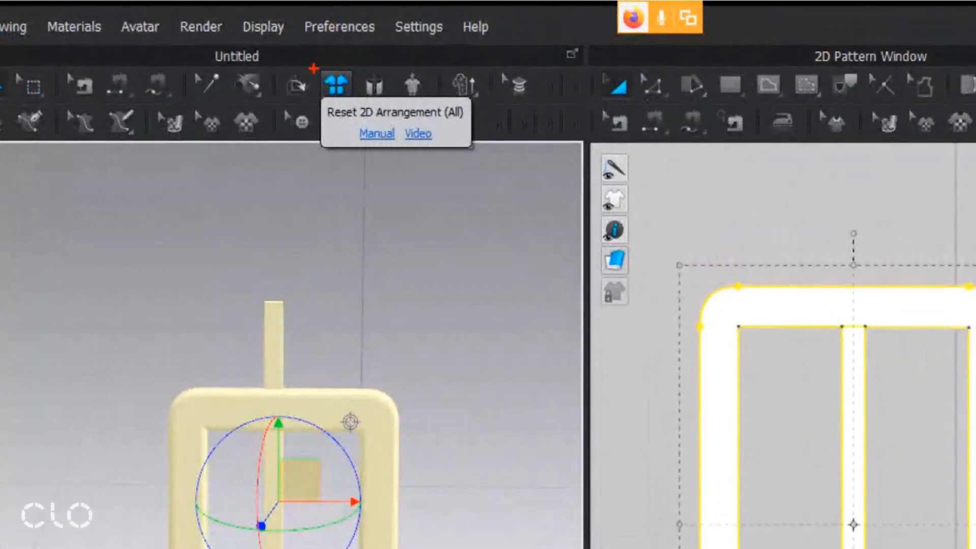
{"action": "mouse_move", "coordinate": [304, 130]}
{"action": "left_mouse_down"}
{"action": "mouse_move", "coordinate": [433, 123]}
{"action": "mouse_move", "coordinate": [479, 101]}
{"action": "left_mouse_up"}
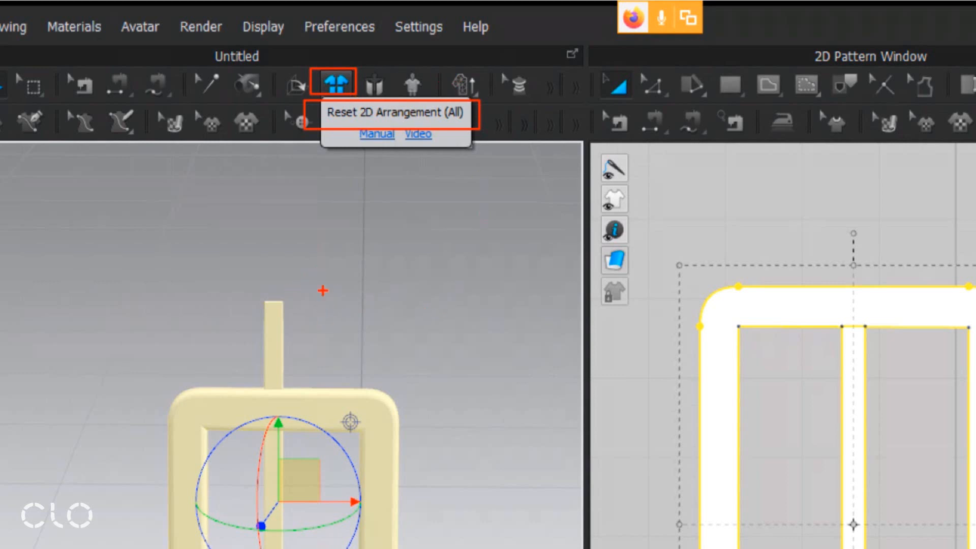
{"action": "left_click_drag", "start_coordinate": [353, 323], "coordinate": [728, 308]}
{"action": "mouse_move", "coordinate": [681, 249]}
{"action": "left_mouse_down"}
{"action": "mouse_move", "coordinate": [725, 286]}
{"action": "mouse_move", "coordinate": [694, 335]}
{"action": "left_mouse_up"}
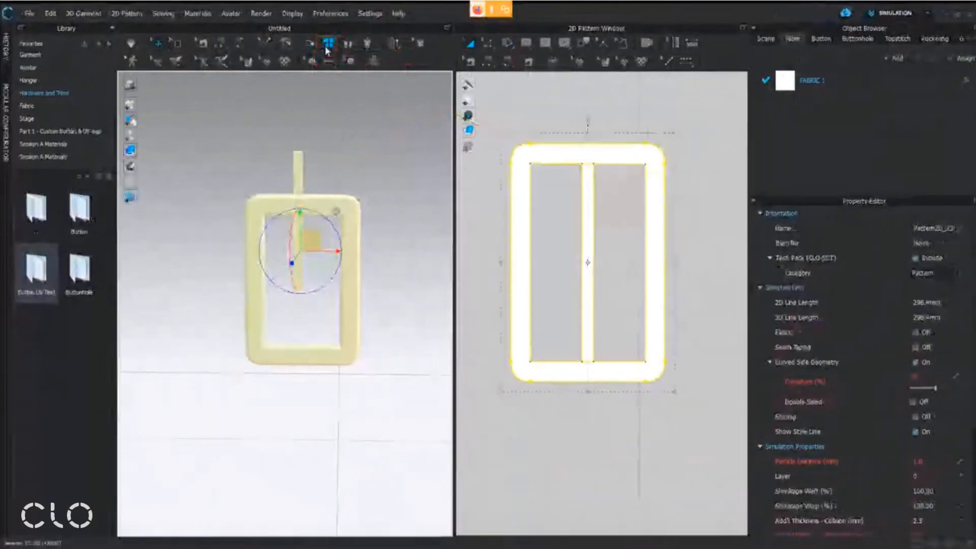
{"action": "left_click", "coordinate": [336, 85]}
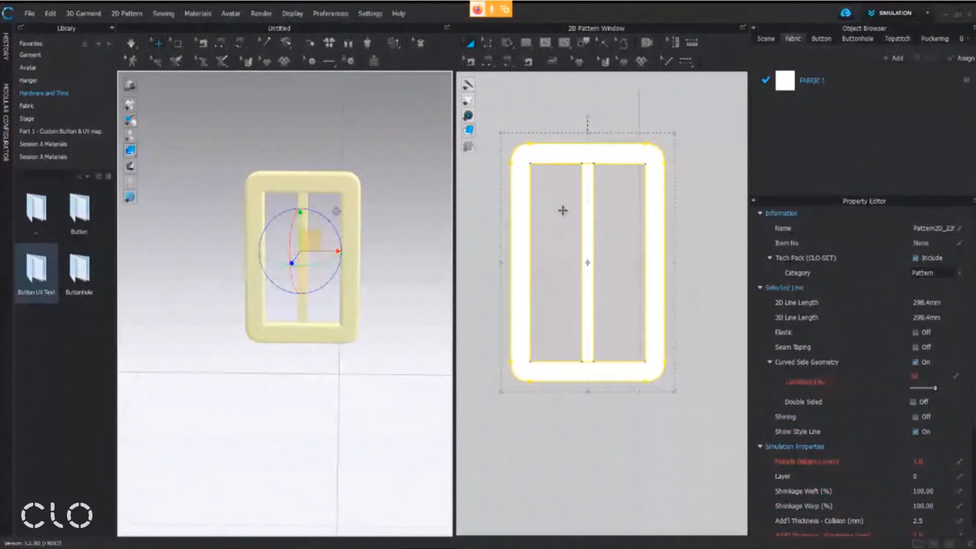
Select only the inner bar pattern and set its particle distance to 1 mm, accepting the slower simulation
{"action": "left_click", "coordinate": [636, 125]}
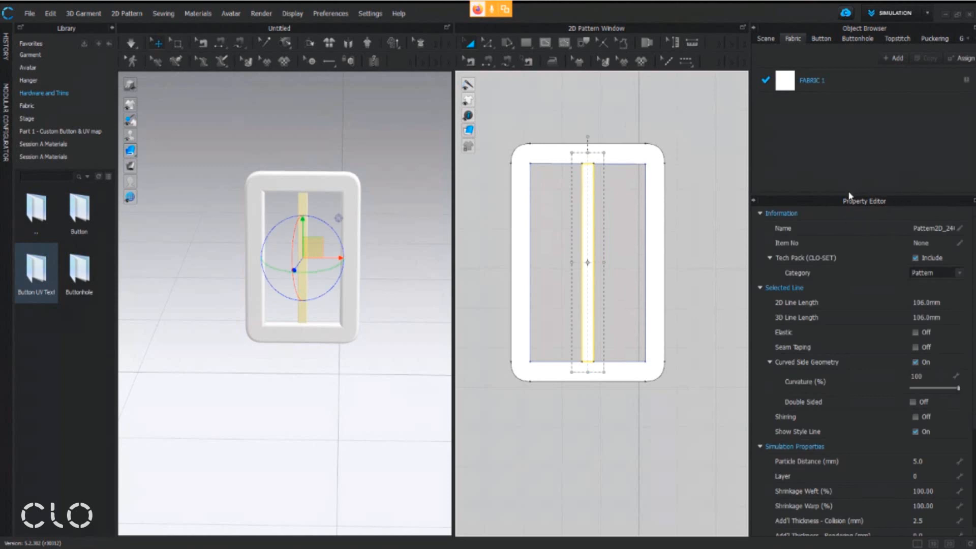
{"action": "left_click", "coordinate": [928, 461]}
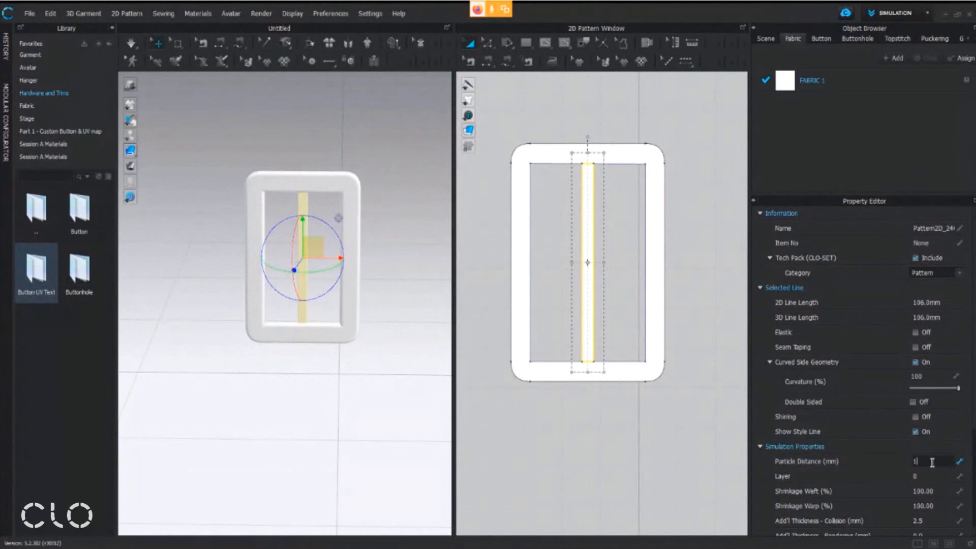
{"action": "type", "text": "1"}
{"action": "key", "text": "Return"}
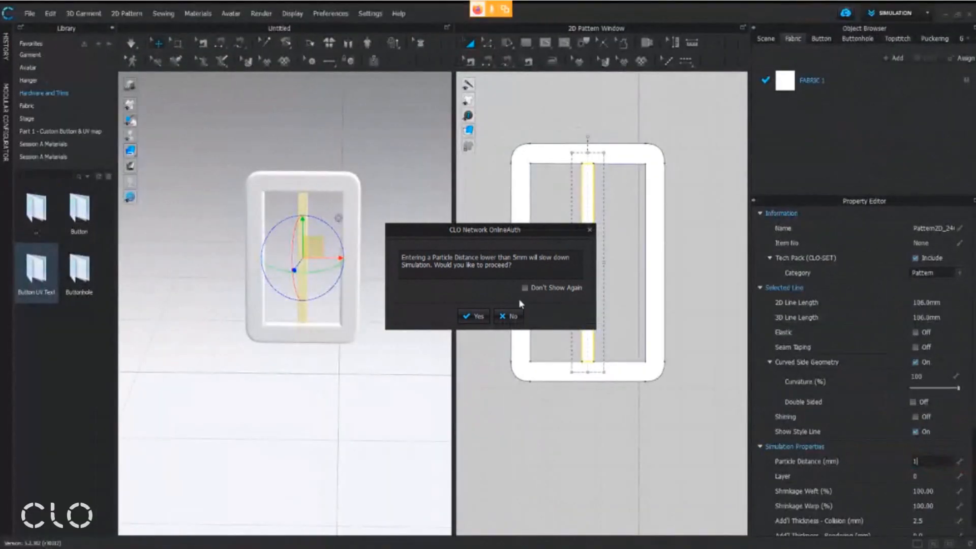
{"action": "left_click", "coordinate": [478, 316]}
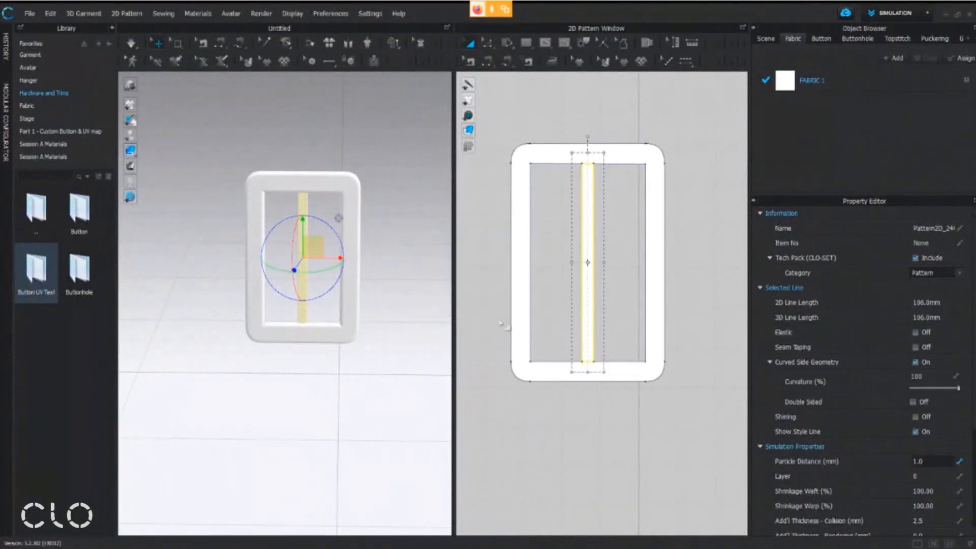
Set the inner bar's additional rendering thickness to 1 mm
{"action": "scroll", "coordinate": [816, 487], "scroll_direction": "down", "scroll_amount": 3}
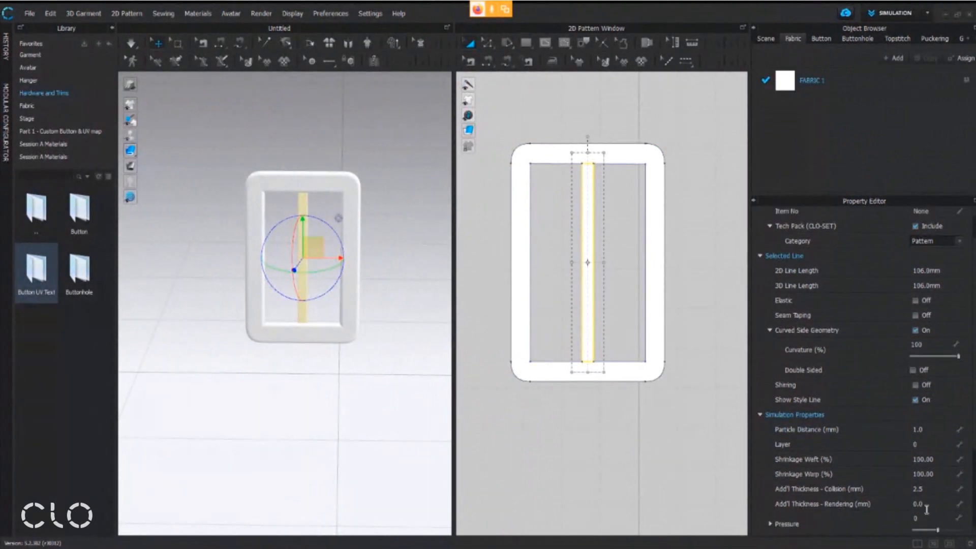
{"action": "left_click", "coordinate": [922, 504]}
{"action": "key", "text": "Return"}
Examine the thickened inner bar's fit inside the buckle frame from several angles in 3D
{"action": "scroll", "coordinate": [351, 264], "scroll_direction": "up", "scroll_amount": 5}
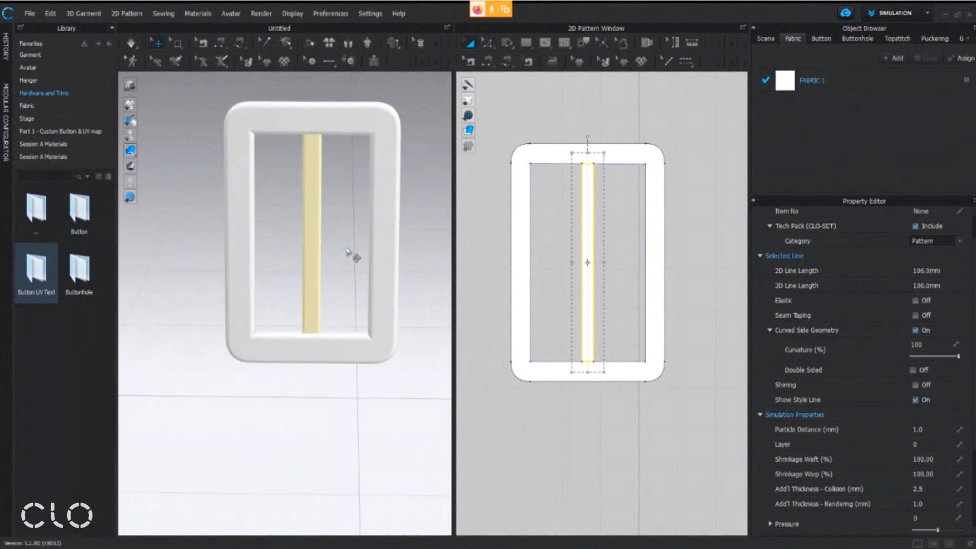
{"action": "right_click_drag", "start_coordinate": [344, 342], "coordinate": [336, 365]}
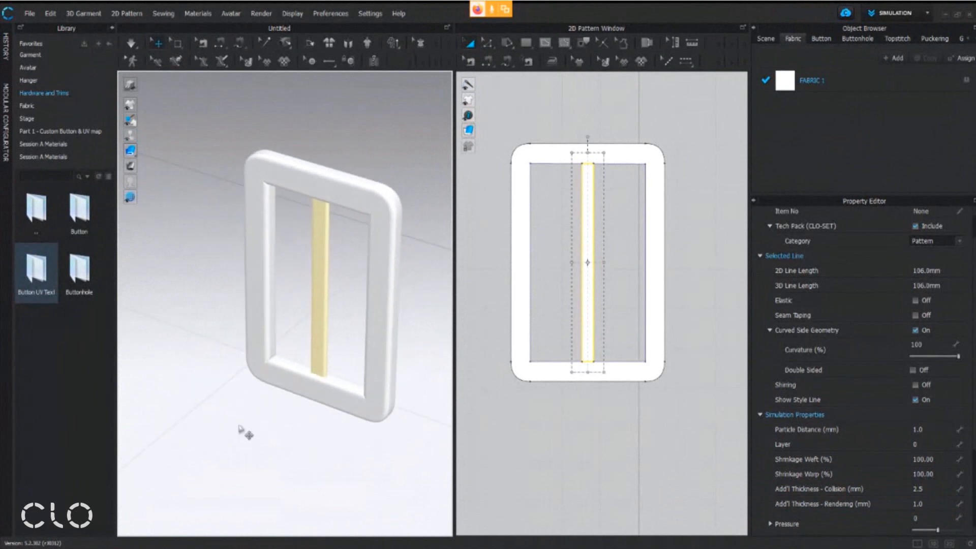
{"action": "scroll", "coordinate": [333, 346], "scroll_direction": "up", "scroll_amount": 3}
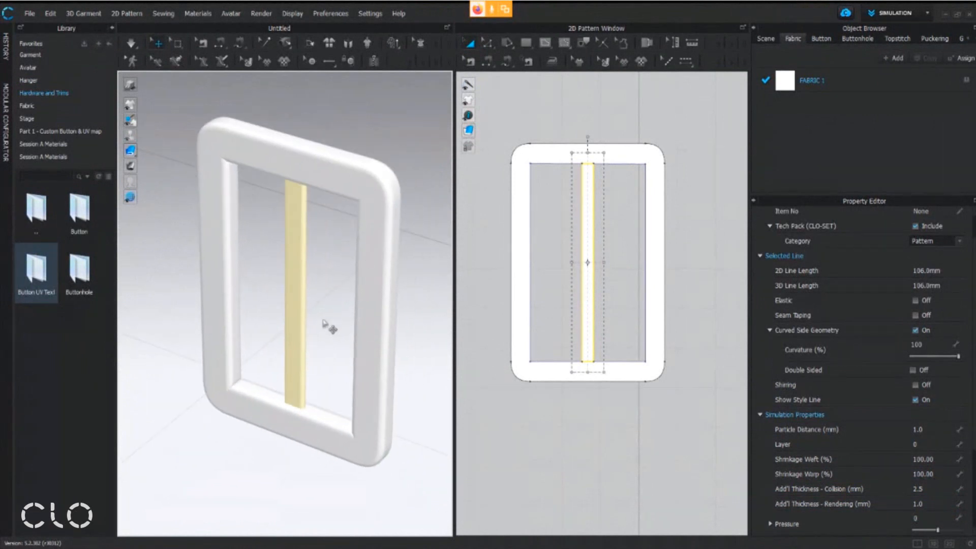
{"action": "right_click_drag", "start_coordinate": [315, 358], "coordinate": [321, 344]}
{"action": "mouse_move", "coordinate": [130, 151]}
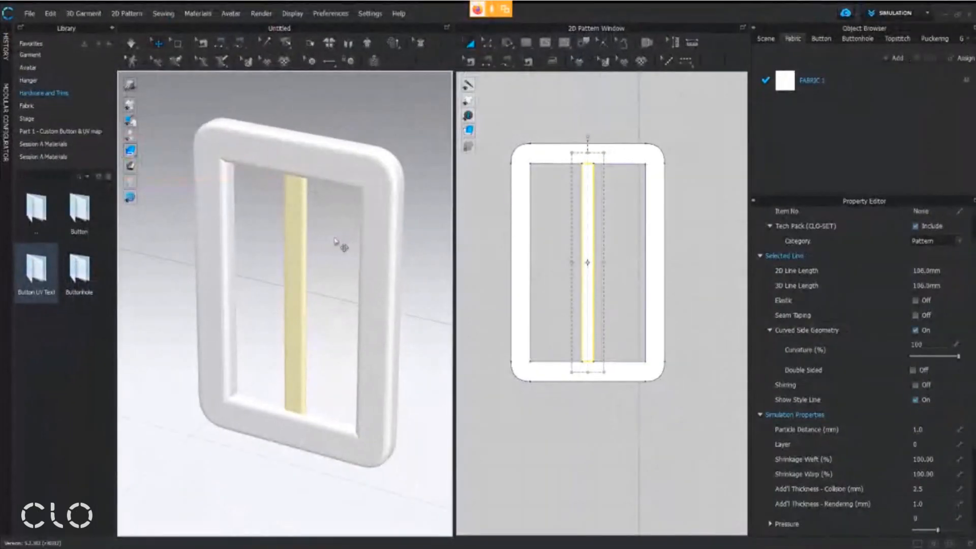
{"action": "right_click_drag", "start_coordinate": [313, 285], "coordinate": [333, 280]}
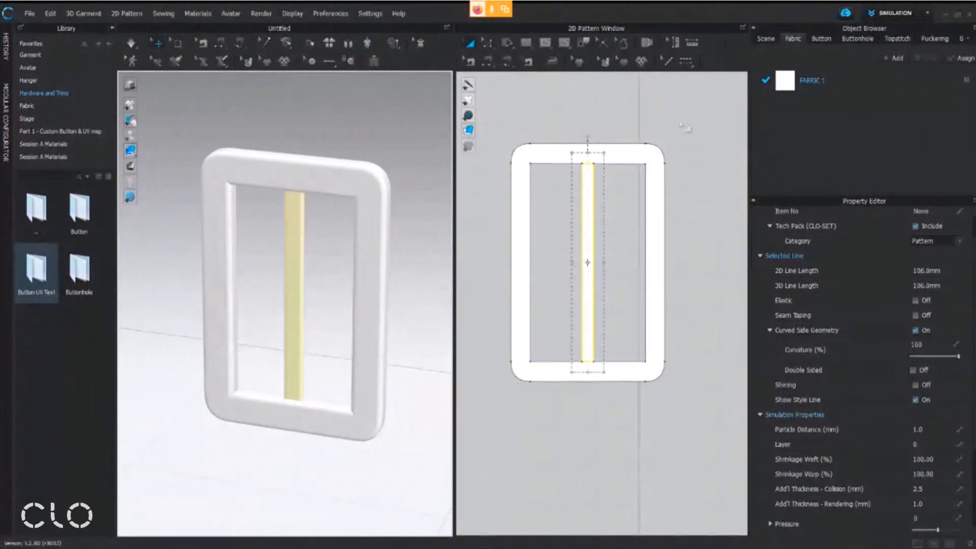
{"action": "scroll", "coordinate": [293, 233], "scroll_direction": "down", "scroll_amount": 4}
{"action": "mouse_move", "coordinate": [294, 238]}
{"action": "middle_mouse_down"}
{"action": "mouse_move", "coordinate": [295, 263]}
{"action": "mouse_move", "coordinate": [297, 244]}
{"action": "middle_mouse_up"}
{"action": "scroll", "coordinate": [607, 244], "scroll_direction": "down", "scroll_amount": 4}
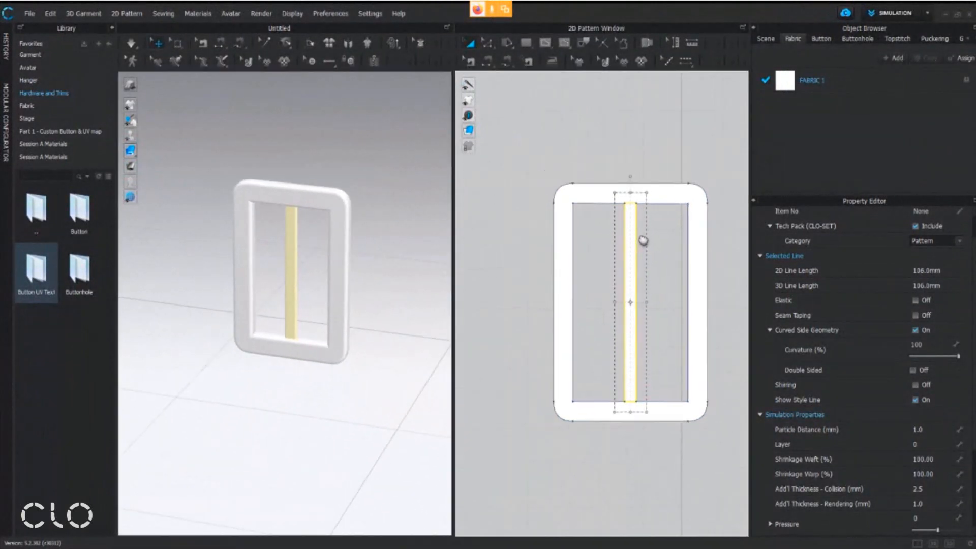
Save the finished buckle as a project file named Buckle in the Session A Materials folder
{"action": "left_click", "coordinate": [587, 179]}
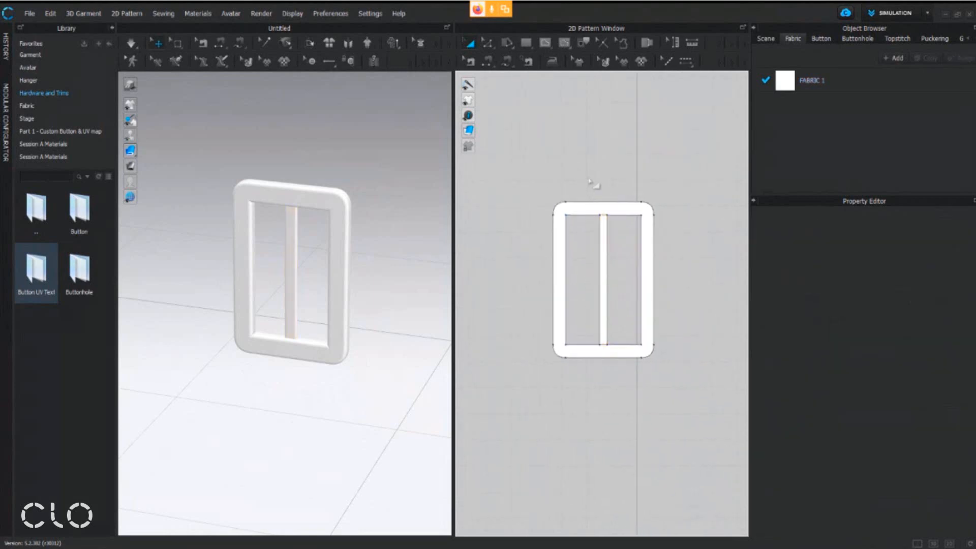
{"action": "left_click", "coordinate": [29, 13]}
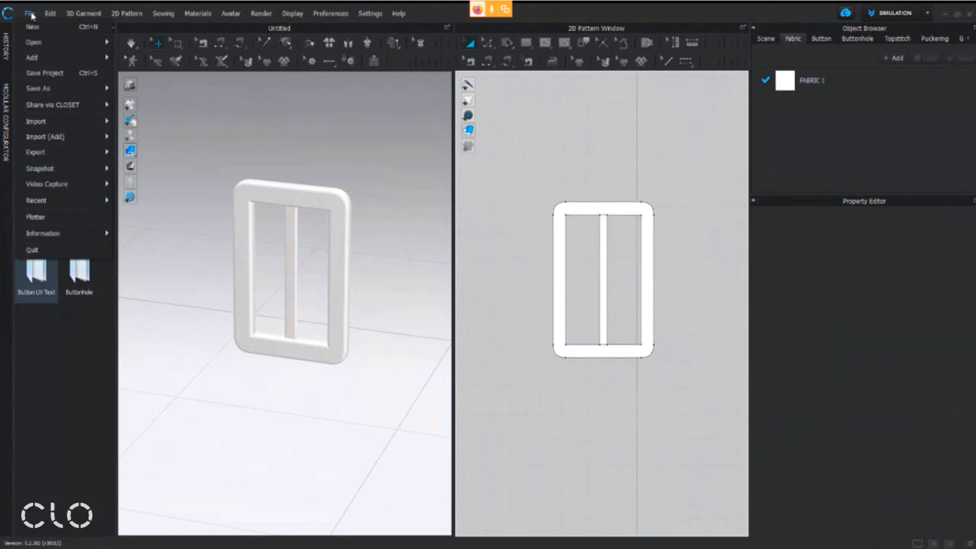
{"action": "mouse_move", "coordinate": [50, 88]}
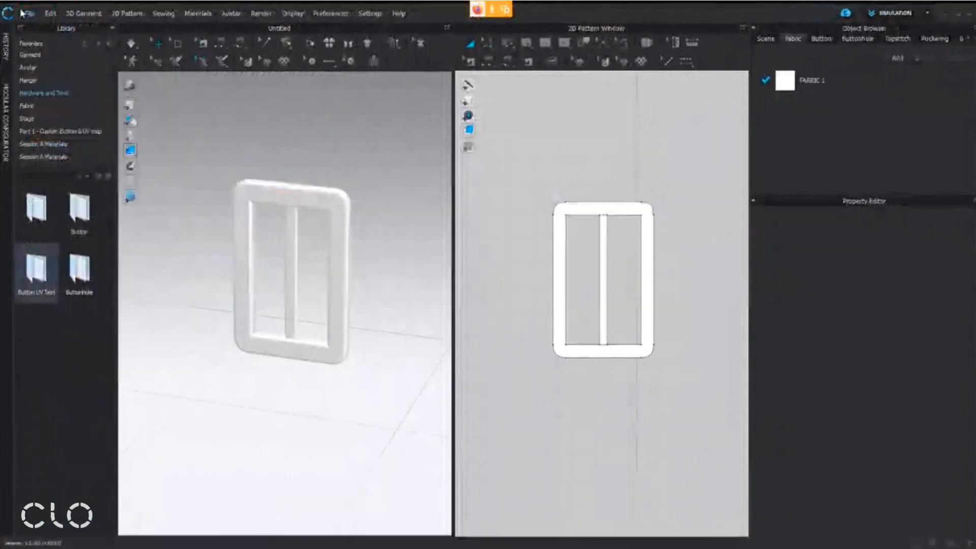
{"action": "mouse_move", "coordinate": [94, 181]}
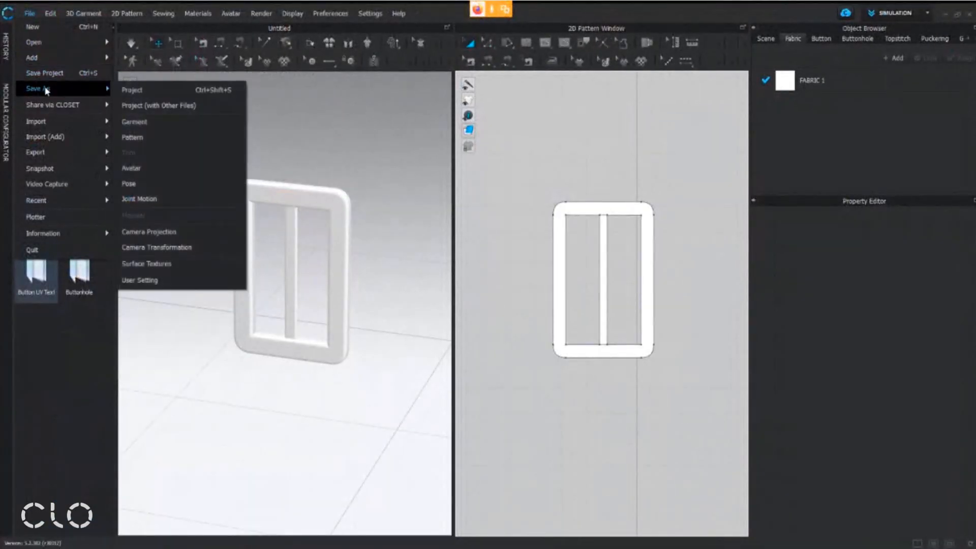
{"action": "left_click", "coordinate": [136, 92]}
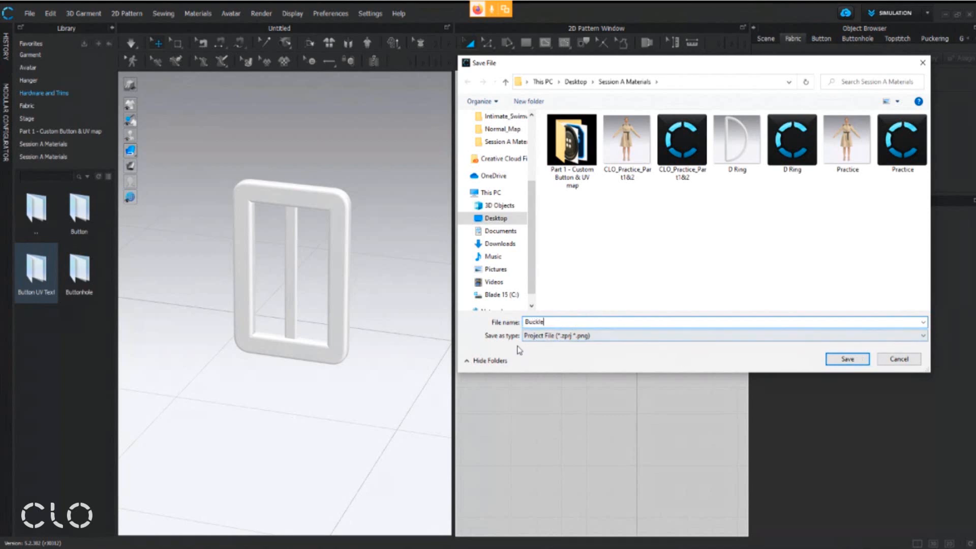
{"action": "left_click", "coordinate": [843, 358]}
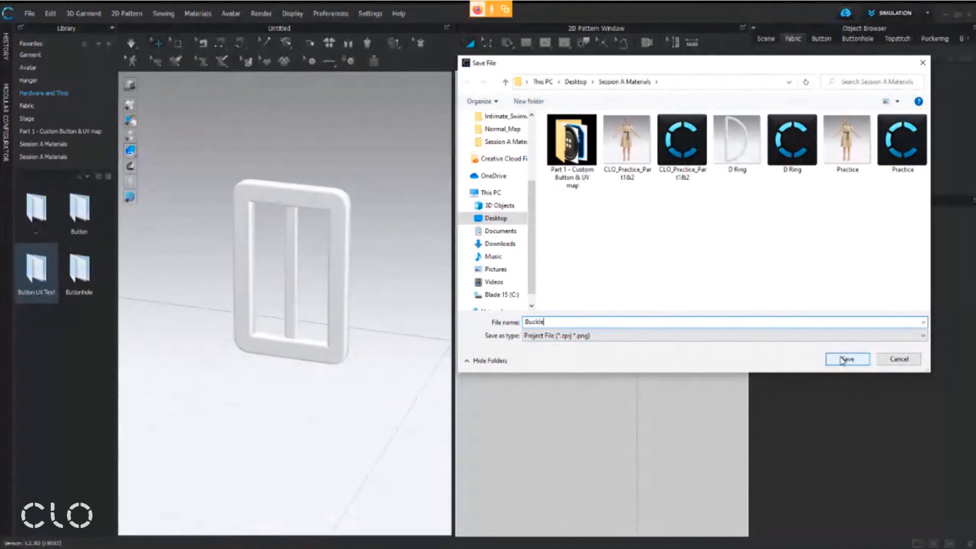
{"action": "left_click", "coordinate": [842, 359]}
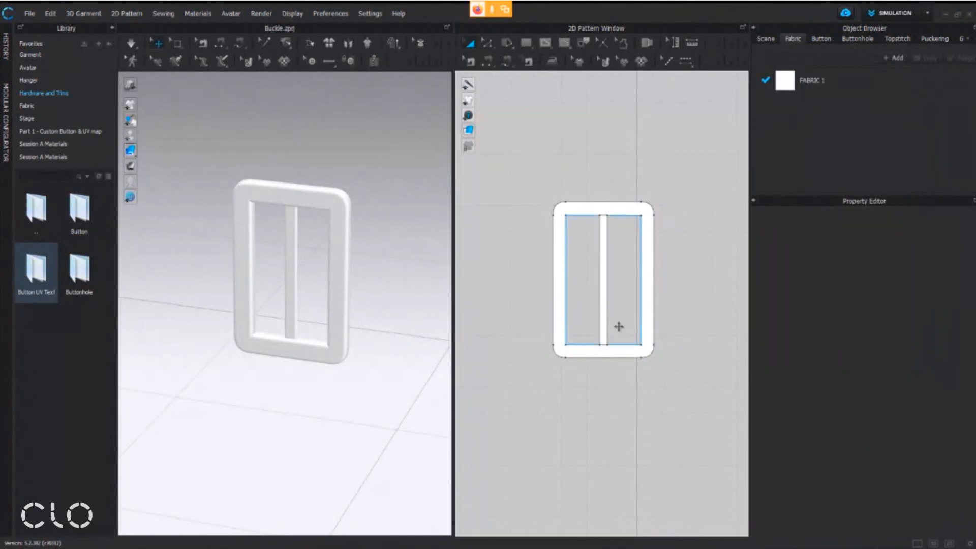
Compare the OBJ and OBJ (Selected) export options, selecting the outer buckle frame to consider the second one
{"action": "left_click", "coordinate": [28, 13]}
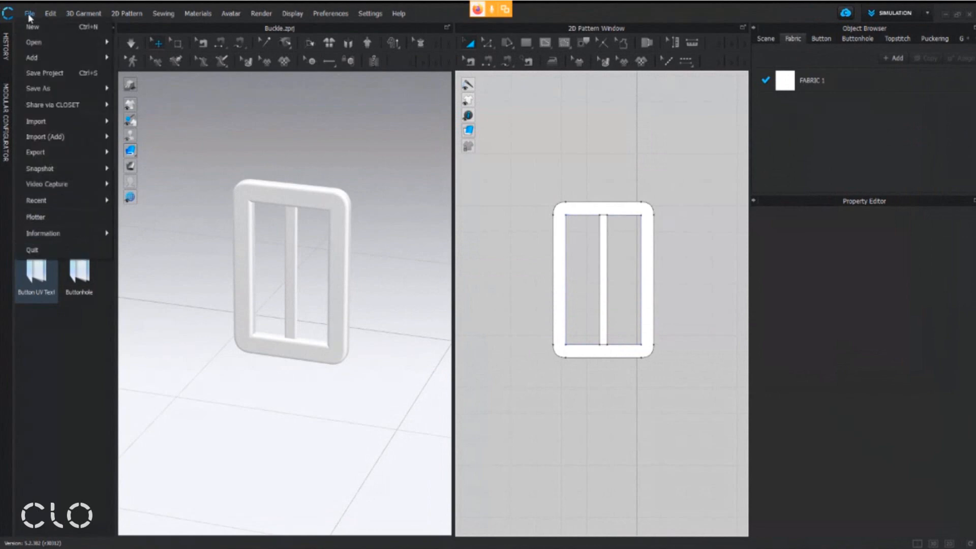
{"action": "mouse_move", "coordinate": [59, 152]}
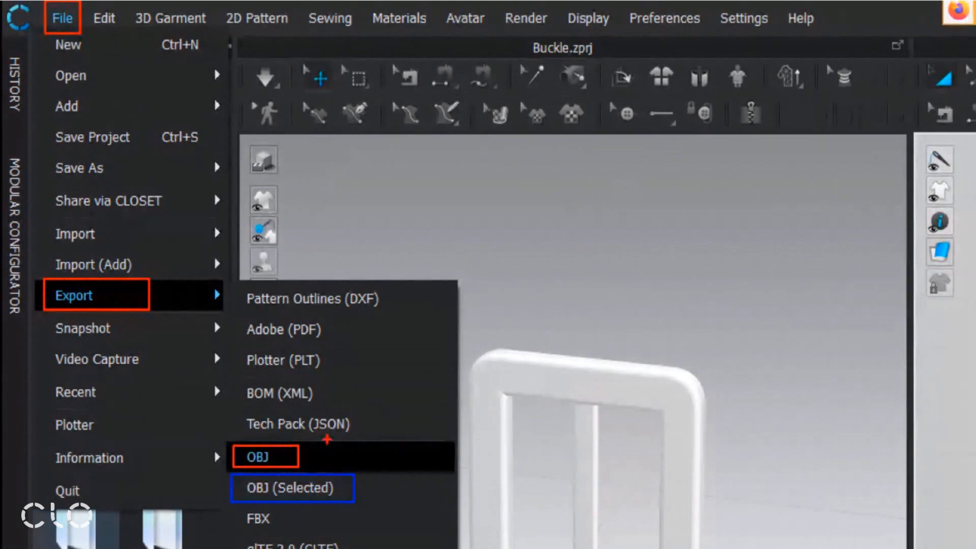
{"action": "mouse_move", "coordinate": [317, 443]}
{"action": "left_mouse_down"}
{"action": "mouse_move", "coordinate": [321, 463]}
{"action": "mouse_move", "coordinate": [389, 425]}
{"action": "left_mouse_up"}
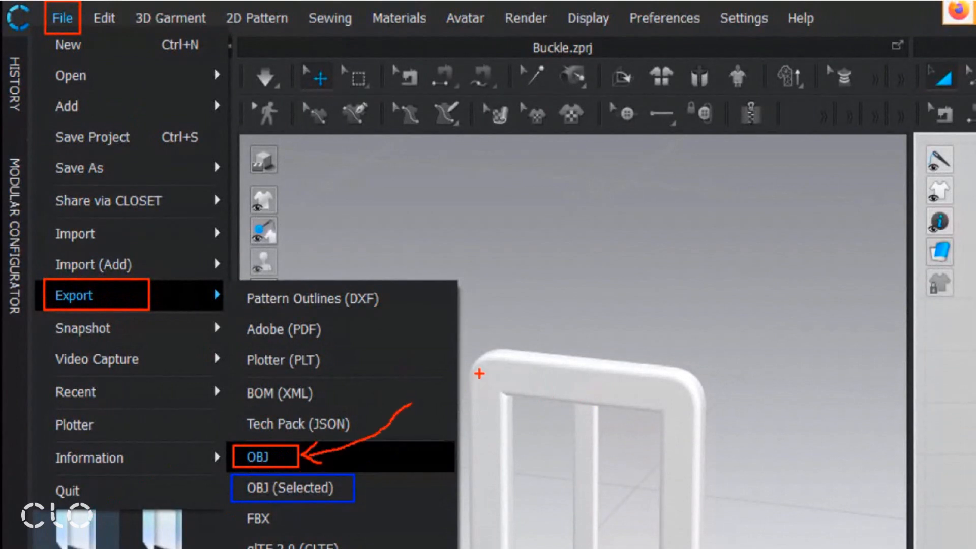
{"action": "mouse_move", "coordinate": [452, 334]}
{"action": "left_mouse_down"}
{"action": "mouse_move", "coordinate": [620, 290]}
{"action": "mouse_move", "coordinate": [665, 548]}
{"action": "mouse_move", "coordinate": [449, 374]}
{"action": "mouse_move", "coordinate": [496, 305]}
{"action": "left_mouse_up"}
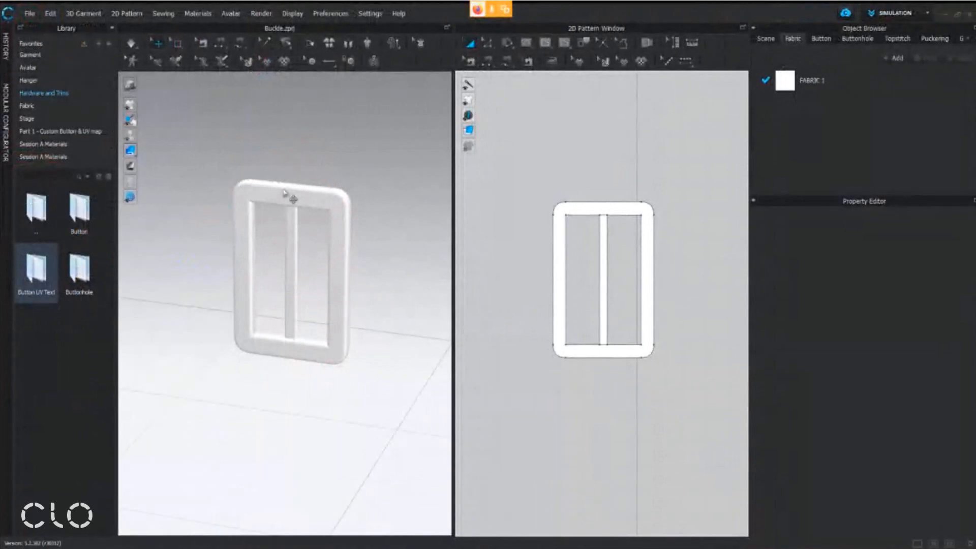
{"action": "left_click", "coordinate": [343, 223]}
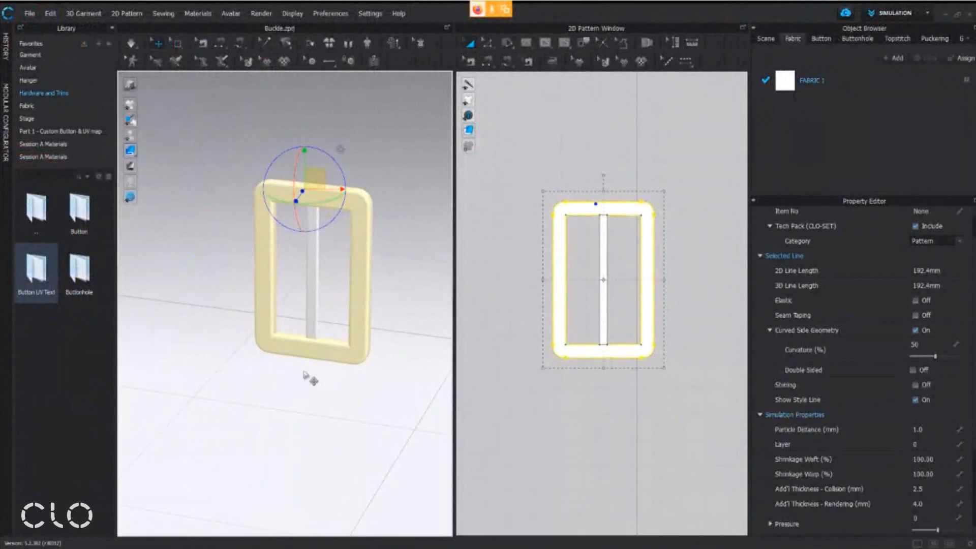
{"action": "left_click", "coordinate": [29, 13]}
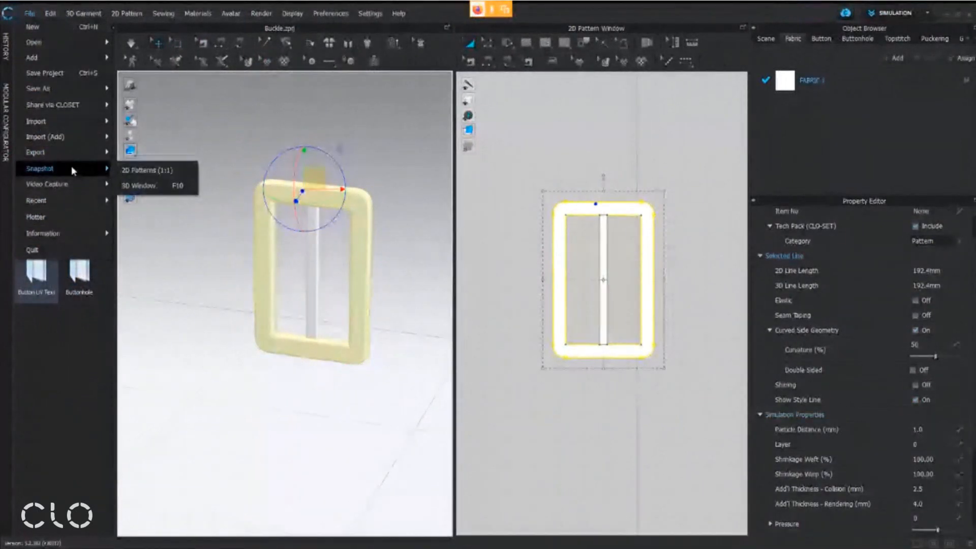
{"action": "mouse_move", "coordinate": [74, 152]}
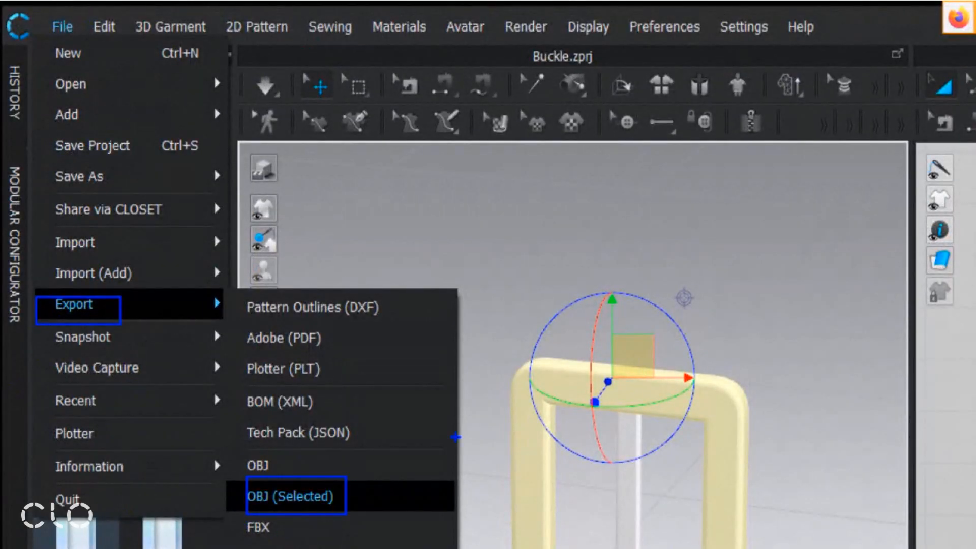
{"action": "mouse_move", "coordinate": [435, 371]}
{"action": "left_mouse_down"}
{"action": "mouse_move", "coordinate": [520, 366]}
{"action": "mouse_move", "coordinate": [469, 391]}
{"action": "left_mouse_up"}
{"action": "left_click_drag", "start_coordinate": [602, 480], "coordinate": [635, 520]}
{"action": "left_click_drag", "start_coordinate": [638, 481], "coordinate": [579, 523]}
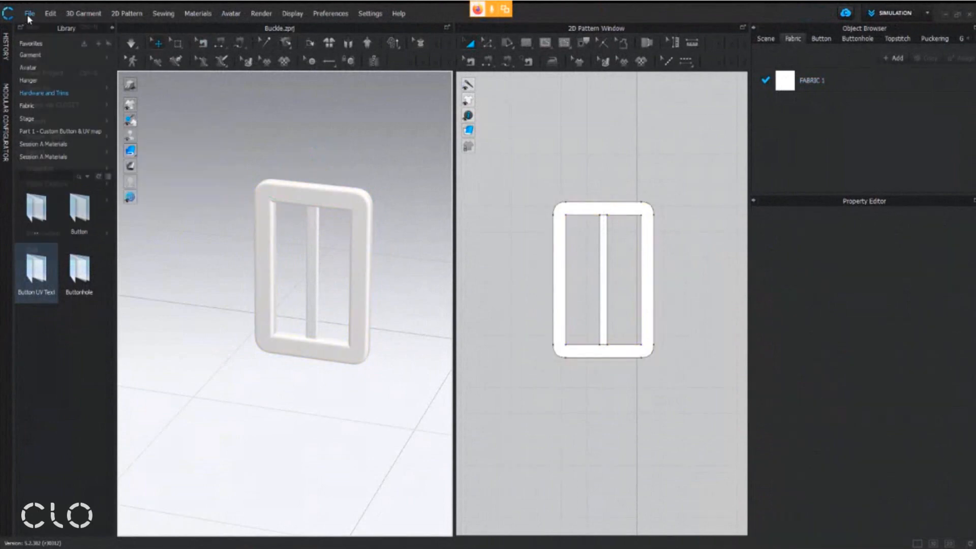
Export the whole buckle as an OBJ file named Buckle, with all patterns as a single thick object in mm at 100% scale
{"action": "left_click", "coordinate": [30, 13]}
{"action": "mouse_move", "coordinate": [39, 127]}
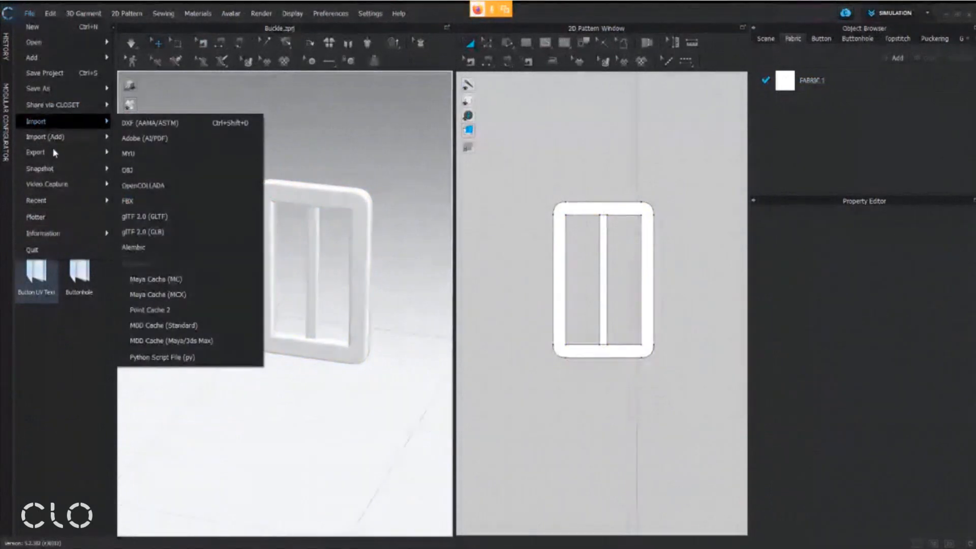
{"action": "mouse_move", "coordinate": [53, 152]}
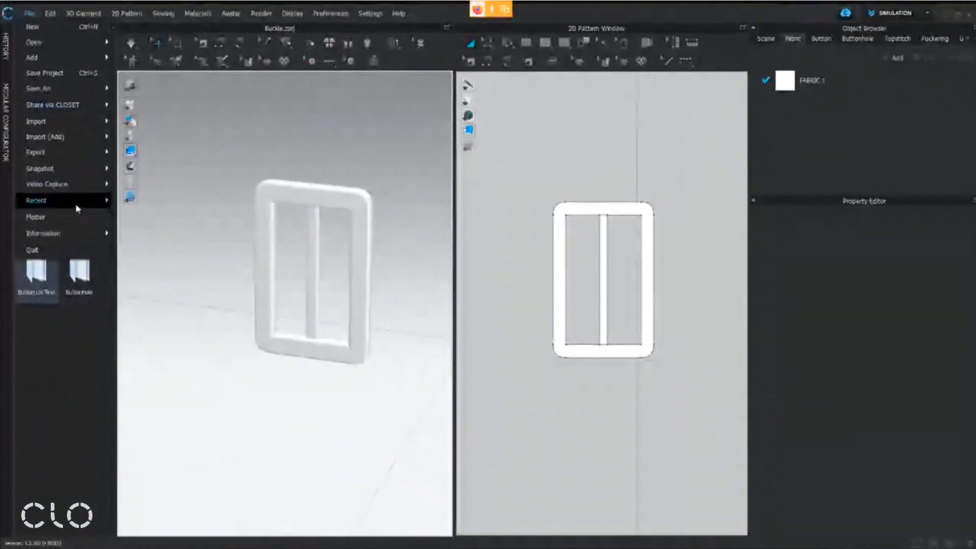
{"action": "mouse_move", "coordinate": [61, 153]}
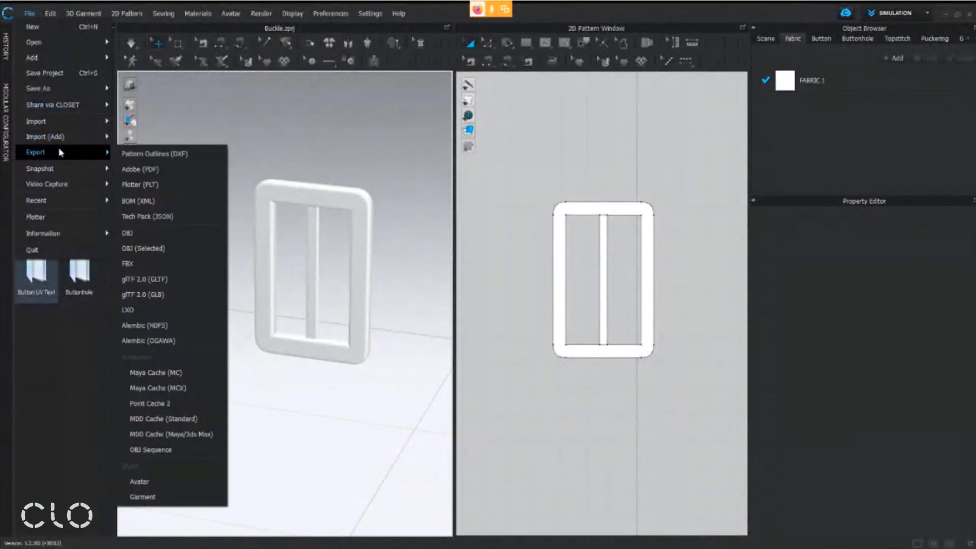
{"action": "left_click", "coordinate": [190, 234]}
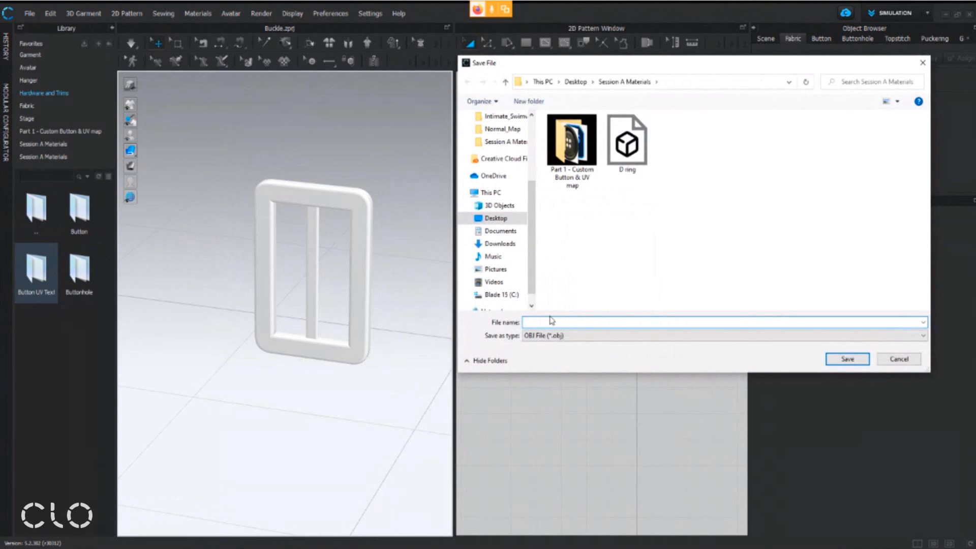
{"action": "type", "text": "Bu"}
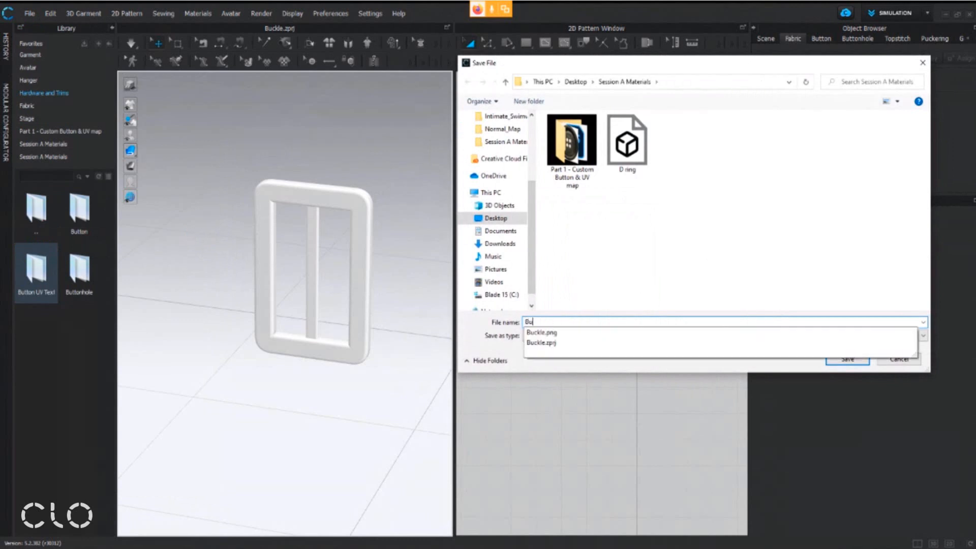
{"action": "type", "text": "cke"}
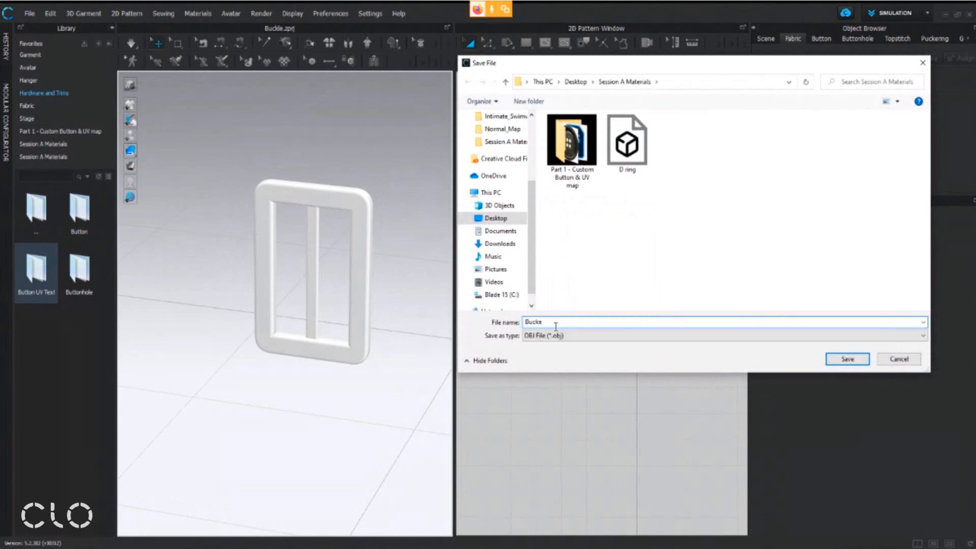
{"action": "key", "text": "BackSpace"}
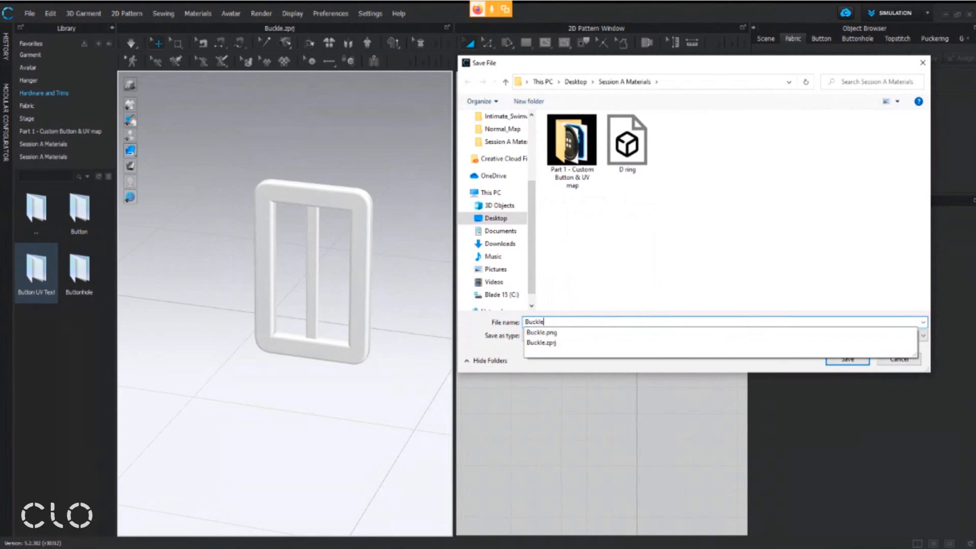
{"action": "left_click", "coordinate": [598, 285]}
{"action": "left_click", "coordinate": [853, 360]}
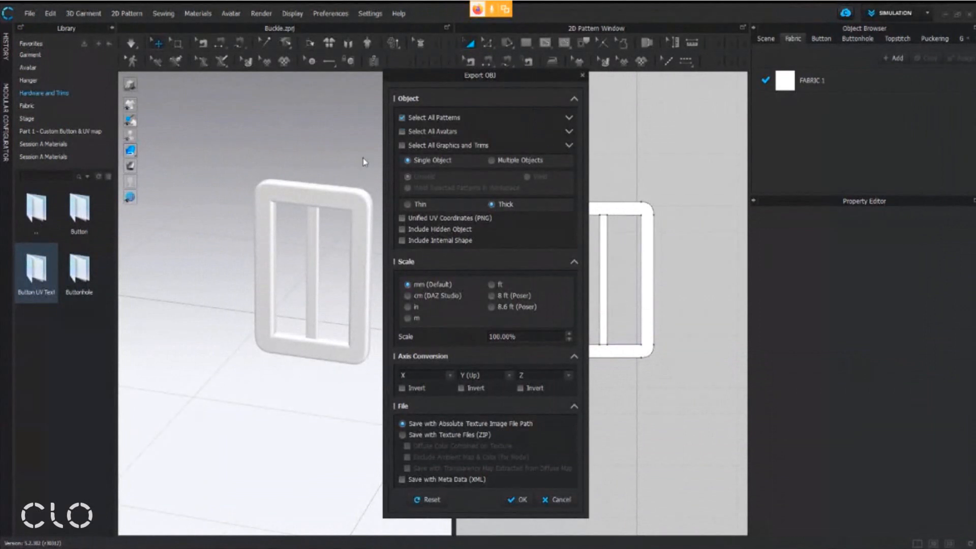
{"action": "left_click", "coordinate": [524, 500]}
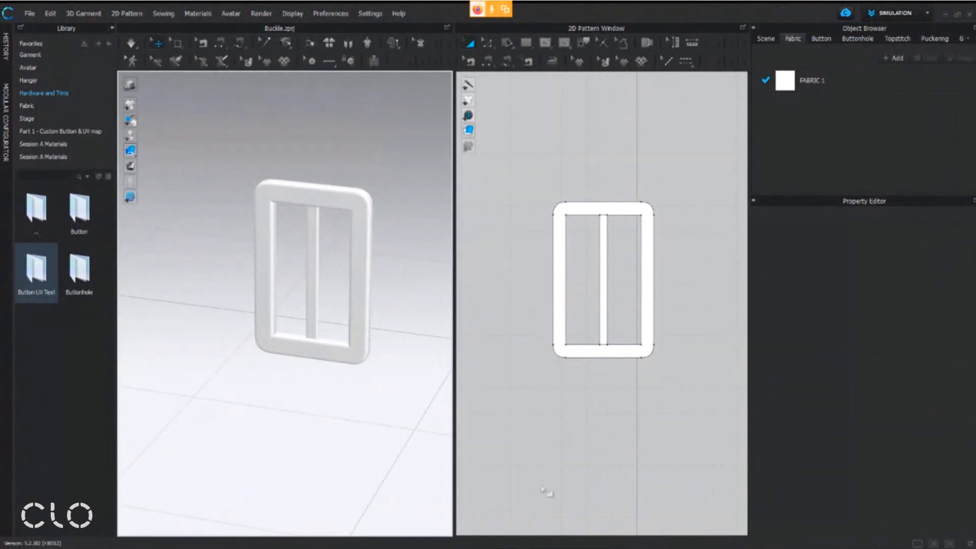
{"action": "scroll", "coordinate": [203, 383], "scroll_direction": "down", "scroll_amount": 3}
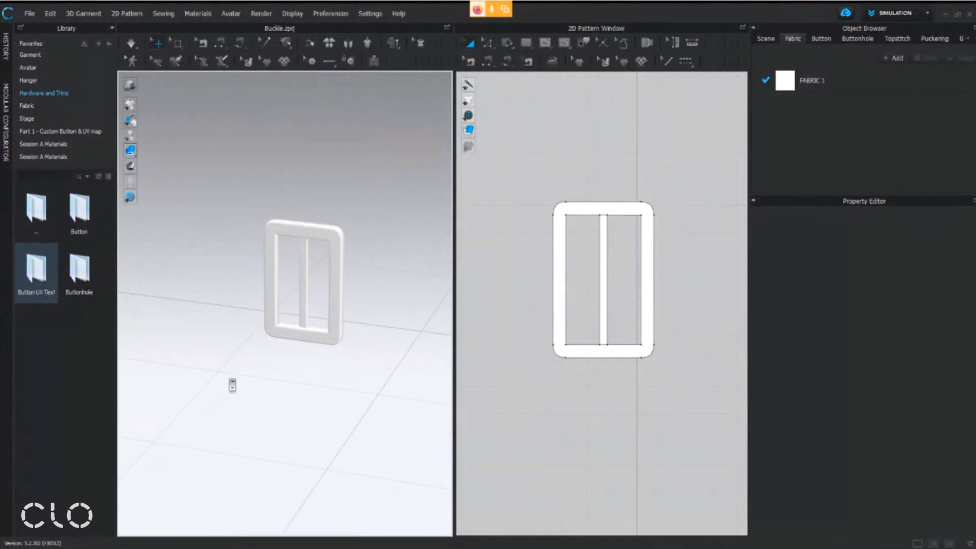
{"action": "right_click_drag", "start_coordinate": [233, 385], "coordinate": [250, 390]}
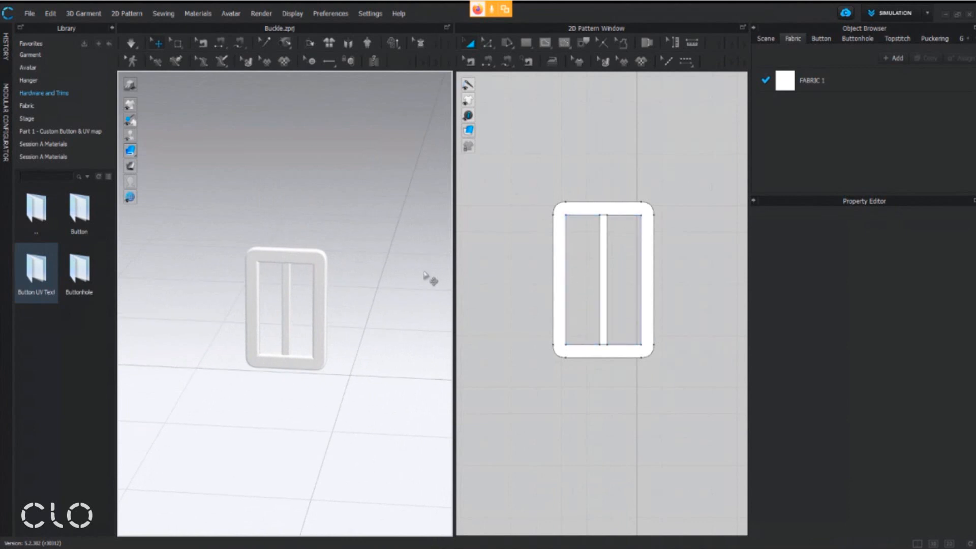
{"action": "middle_click_drag", "start_coordinate": [355, 282], "coordinate": [366, 247]}
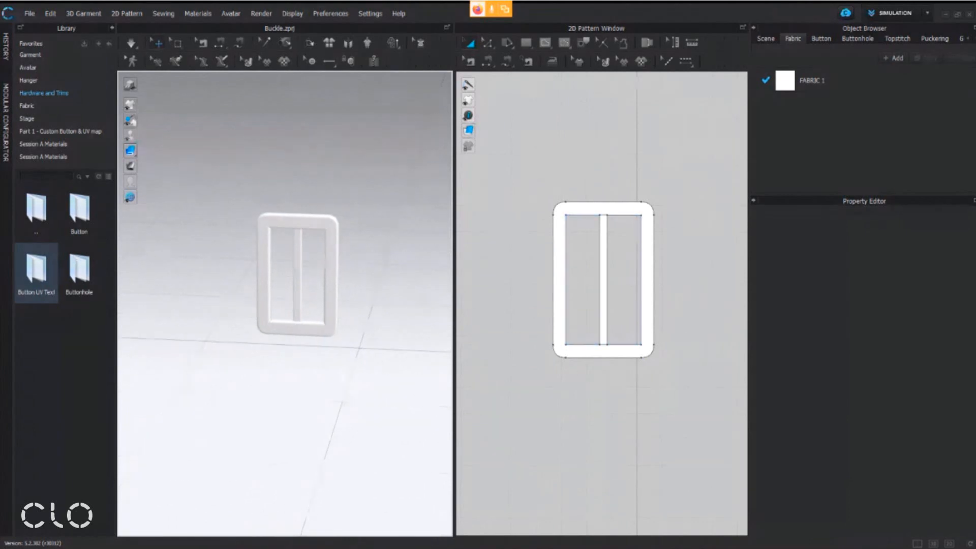
Switch to the workshop handout in Adobe Acrobat and review the Trims Application table on page 14, including the Garment file + Freeze method
{"action": "left_click", "coordinate": [354, 546]}
{"action": "scroll", "coordinate": [472, 448], "scroll_direction": "down", "scroll_amount": 1}
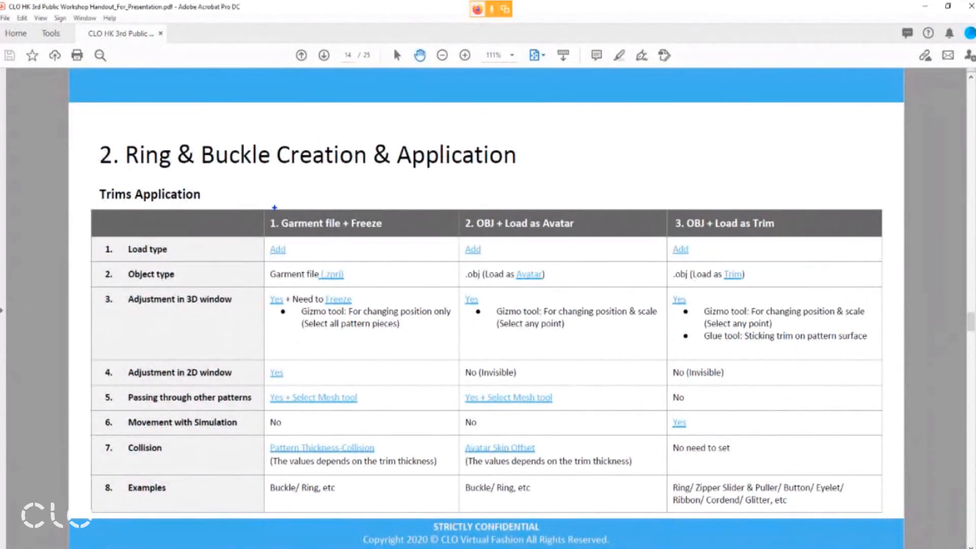
{"action": "left_click_drag", "start_coordinate": [266, 197], "coordinate": [395, 236]}
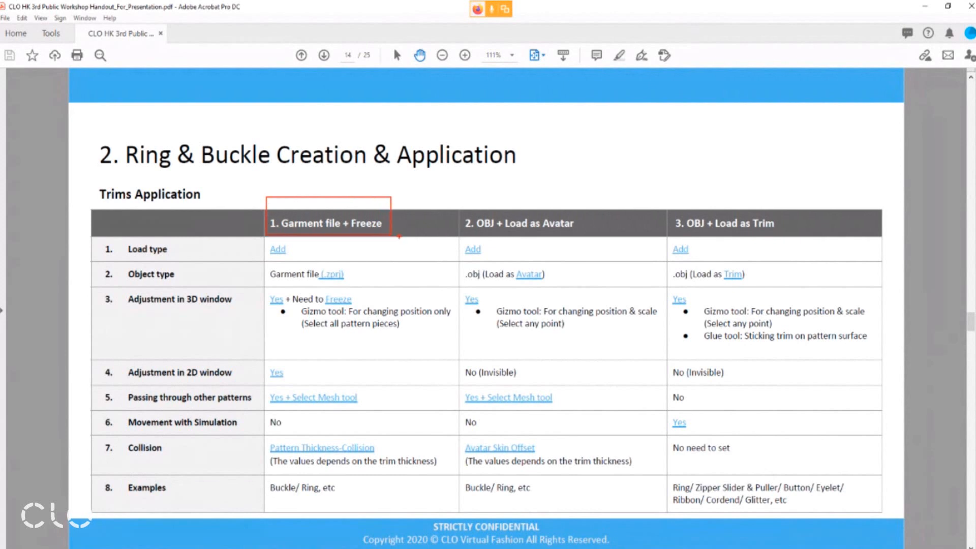
{"action": "mouse_move", "coordinate": [88, 230]}
{"action": "left_mouse_down"}
{"action": "mouse_move", "coordinate": [165, 327]}
{"action": "mouse_move", "coordinate": [235, 506]}
{"action": "mouse_move", "coordinate": [251, 513]}
{"action": "left_mouse_up"}
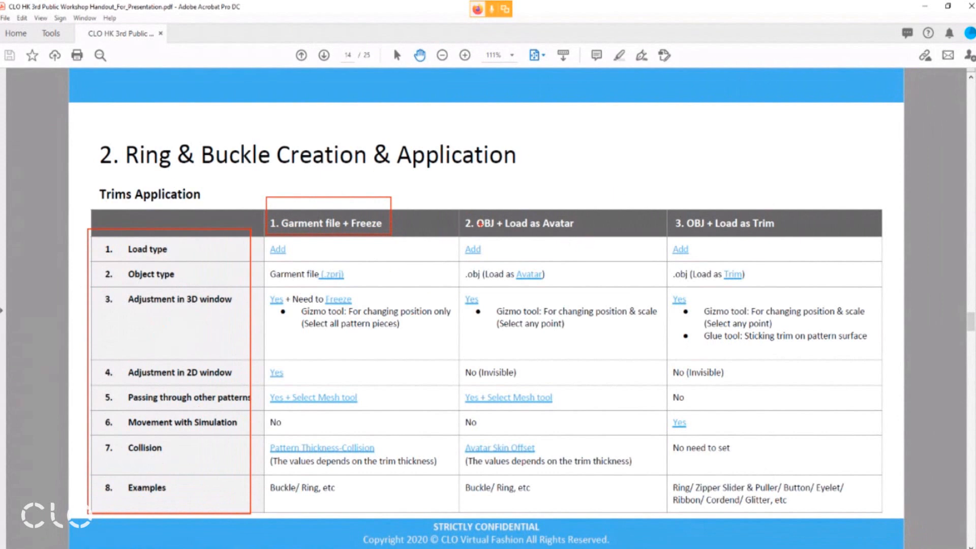
{"action": "mouse_move", "coordinate": [383, 179]}
{"action": "left_mouse_down"}
{"action": "mouse_move", "coordinate": [383, 191]}
{"action": "mouse_move", "coordinate": [403, 185]}
{"action": "mouse_move", "coordinate": [432, 151]}
{"action": "left_mouse_up"}
{"action": "key", "text": "Escape"}
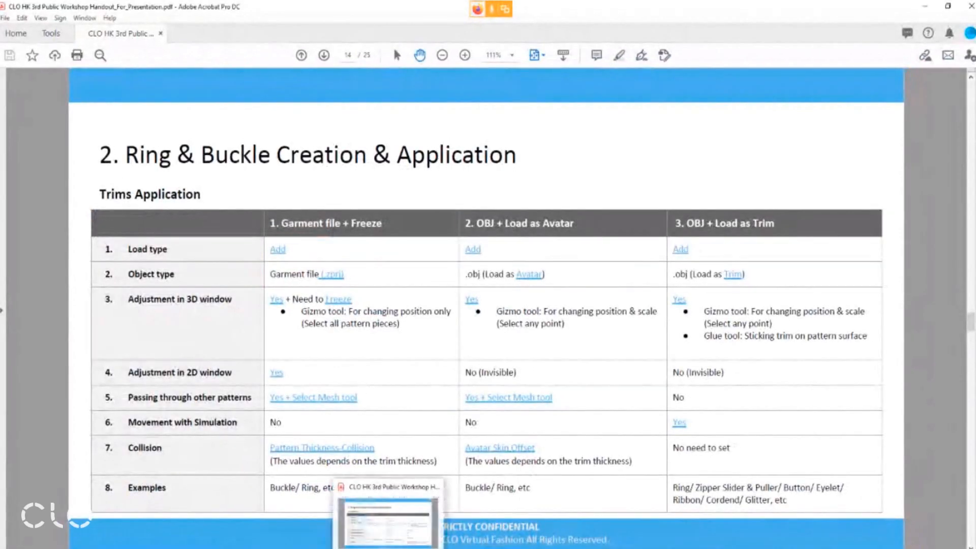
Return to CLO and open Practice.zprj from the Session A Materials folder with load type Open, including both garment and avatar
{"action": "left_click", "coordinate": [387, 547]}
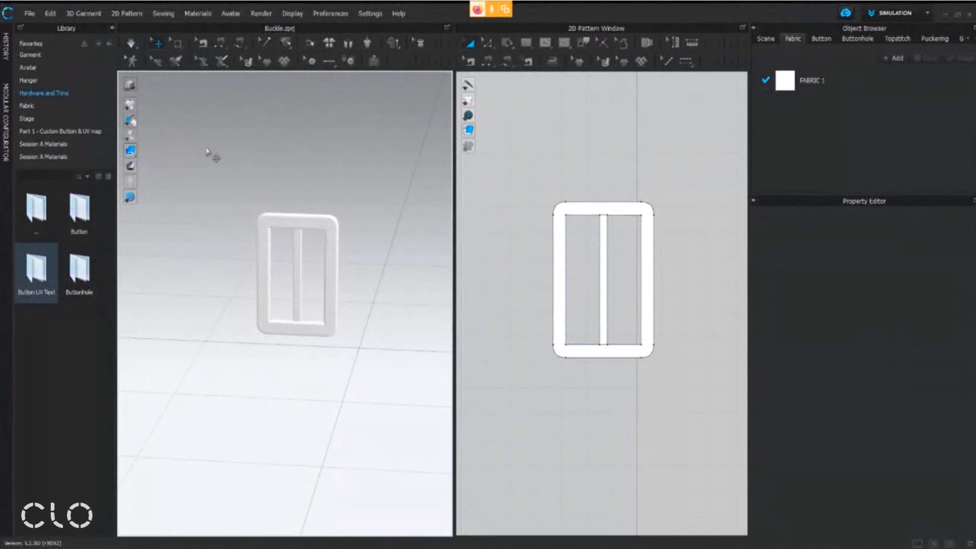
{"action": "left_click", "coordinate": [58, 157]}
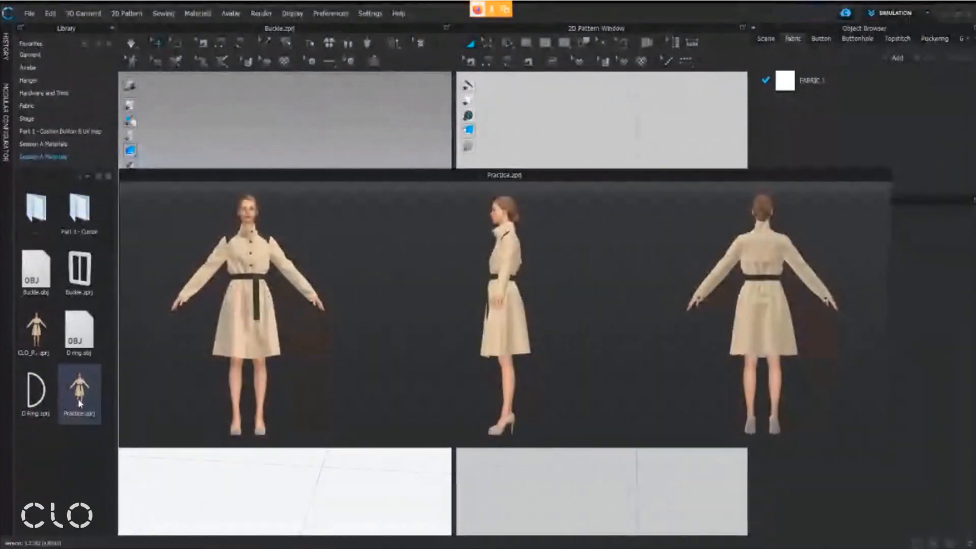
{"action": "double_click", "coordinate": [79, 403]}
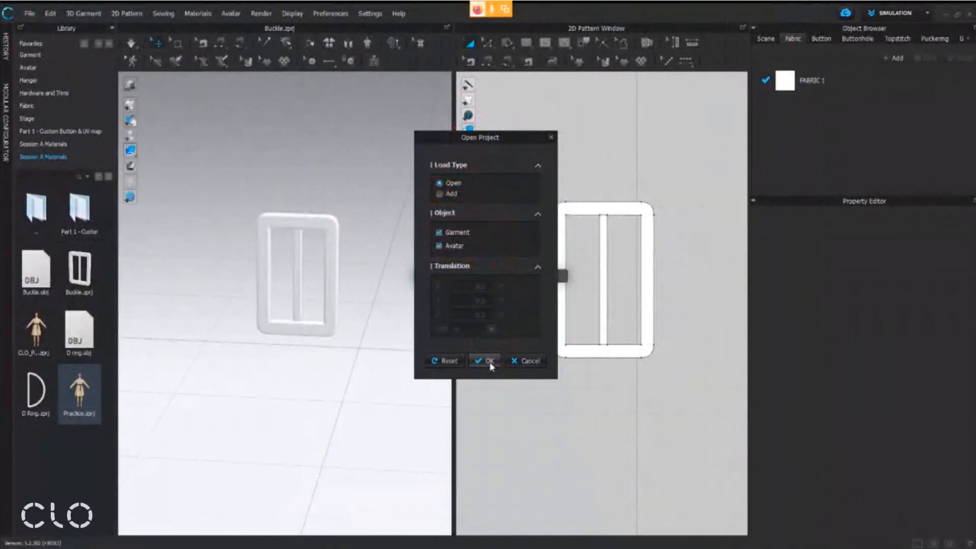
{"action": "left_click", "coordinate": [491, 509]}
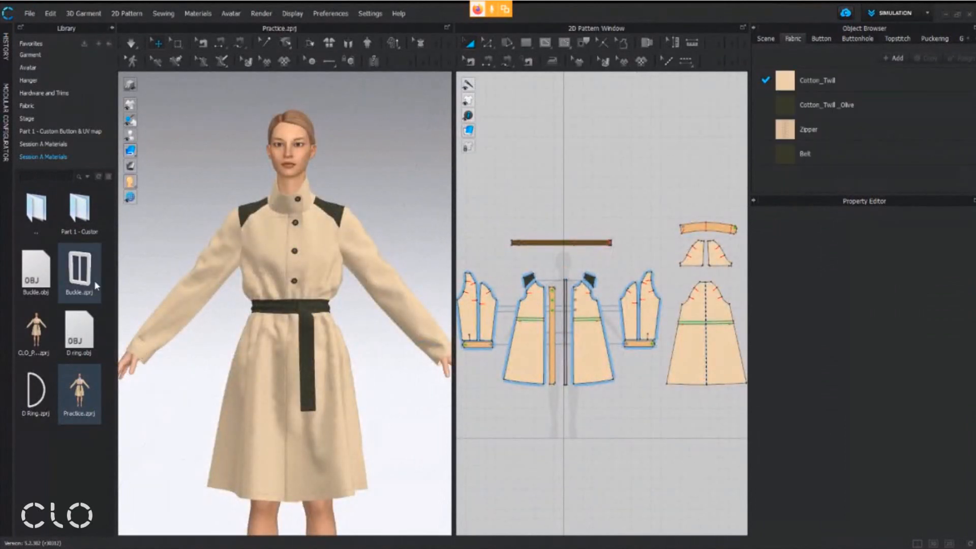
{"action": "mouse_move", "coordinate": [95, 285]}
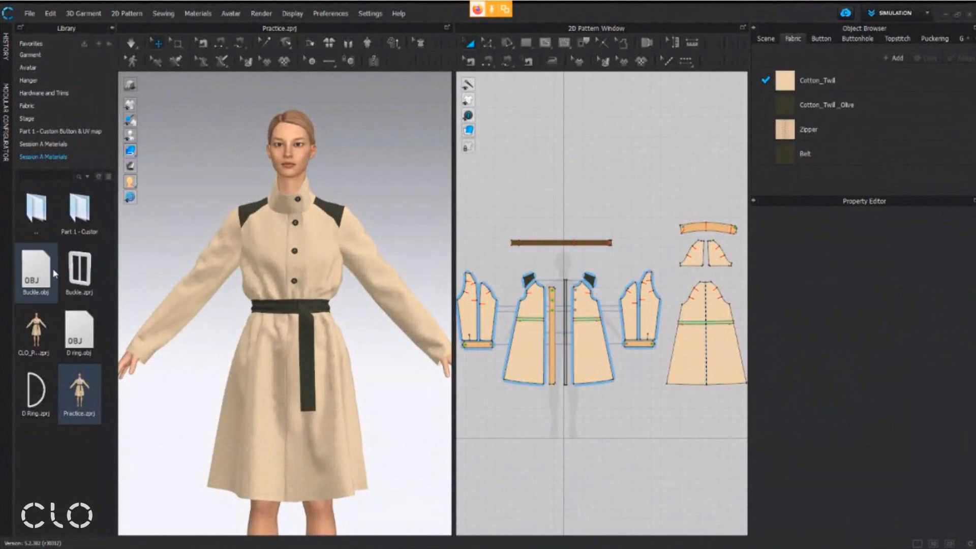
Add Buckle.zprj from the library to the workspace with load type Add, garment only, without loading the avatar pose and size file
{"action": "mouse_move", "coordinate": [70, 271]}
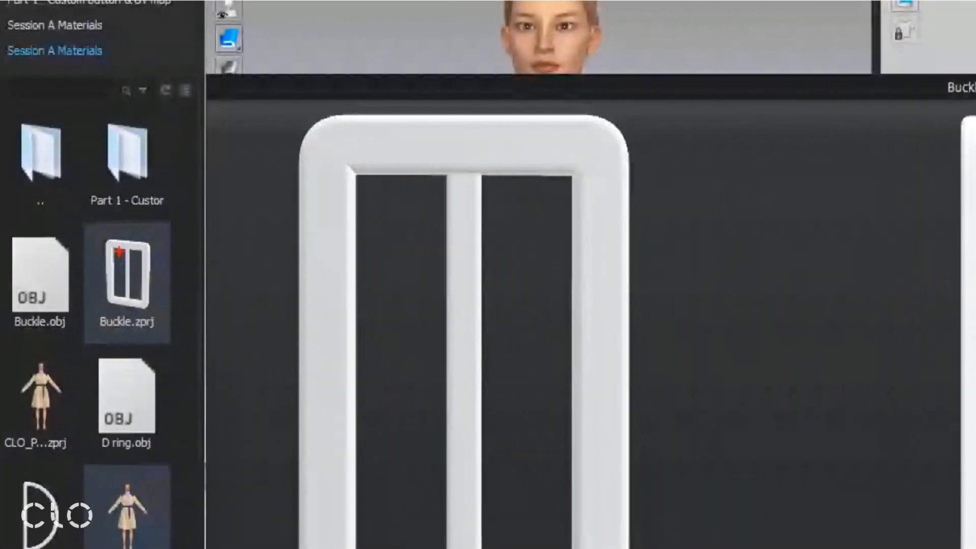
{"action": "left_click_drag", "start_coordinate": [58, 238], "coordinate": [98, 305], "text": "ctrl"}
{"action": "left_click_drag", "start_coordinate": [166, 346], "coordinate": [167, 311], "text": "ctrl"}
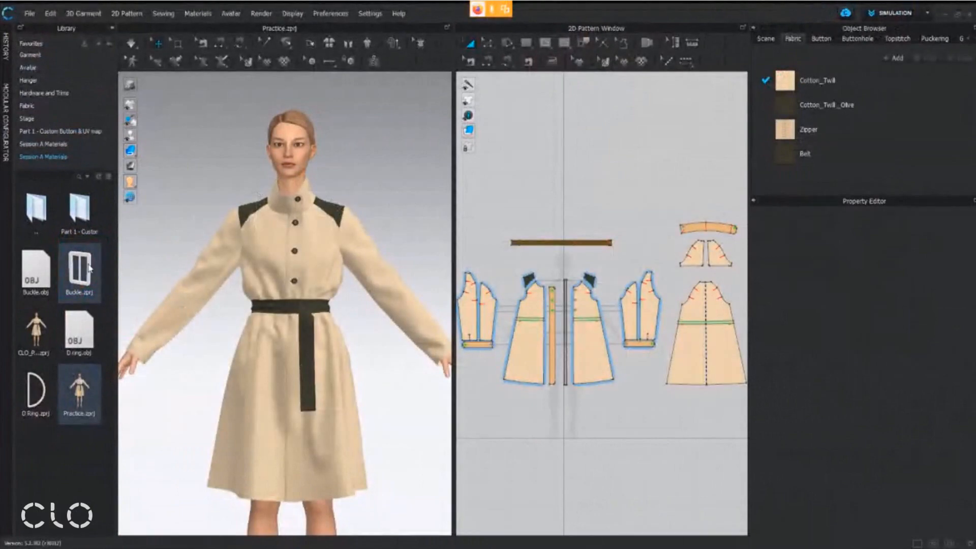
{"action": "right_click", "coordinate": [149, 268]}
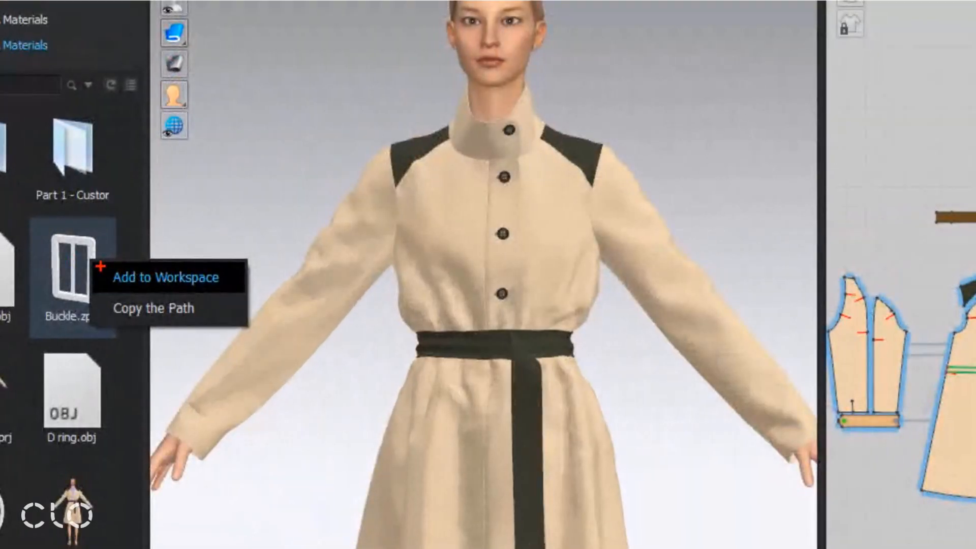
{"action": "left_click_drag", "start_coordinate": [89, 263], "coordinate": [162, 278], "text": "ctrl"}
{"action": "left_click_drag", "start_coordinate": [238, 289], "coordinate": [238, 288], "text": "ctrl"}
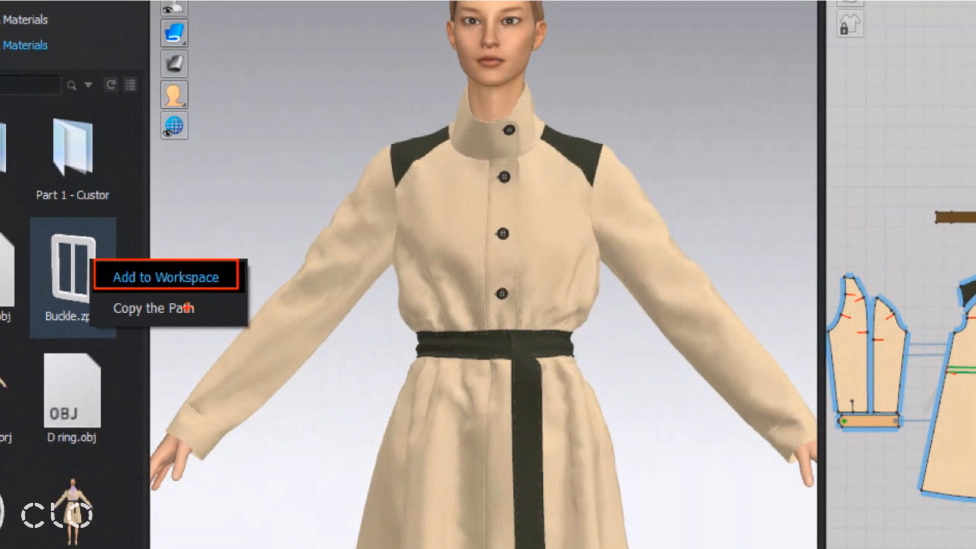
{"action": "left_click_drag", "start_coordinate": [213, 248], "coordinate": [286, 164], "text": "ctrl+shift"}
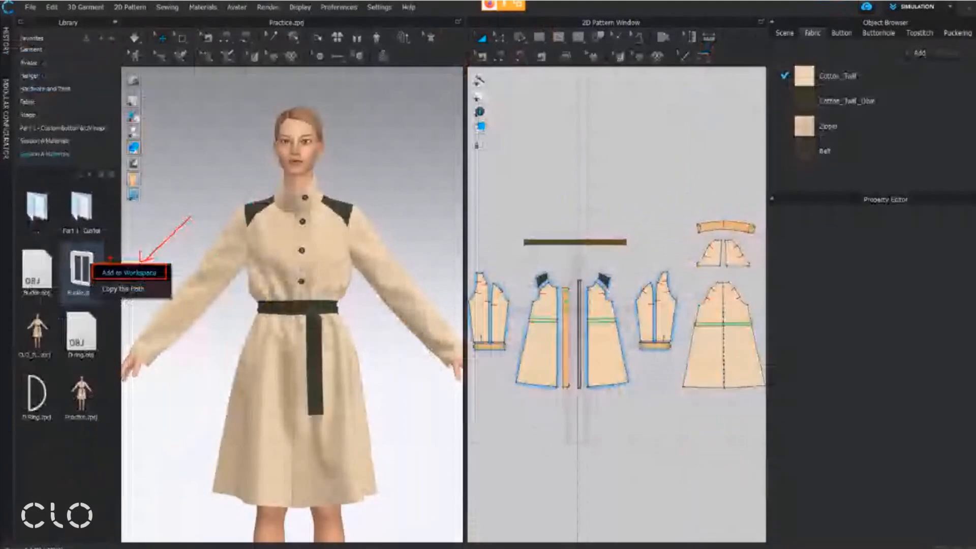
{"action": "left_click", "coordinate": [118, 278]}
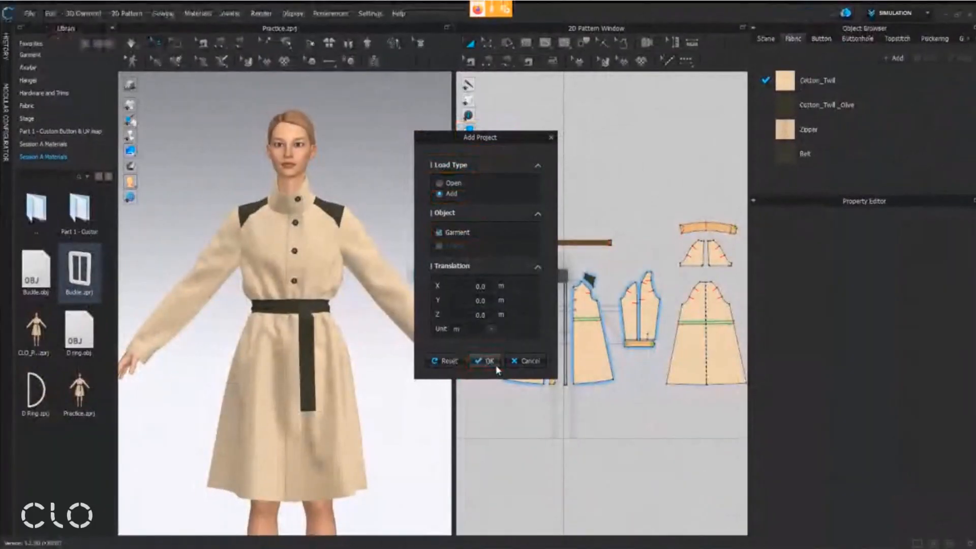
{"action": "left_click", "coordinate": [485, 526]}
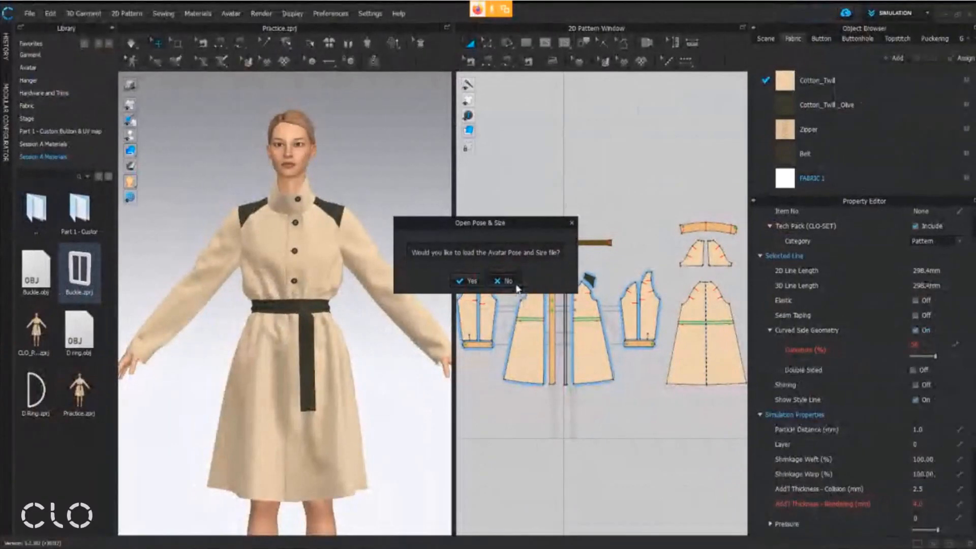
{"action": "left_click", "coordinate": [503, 284]}
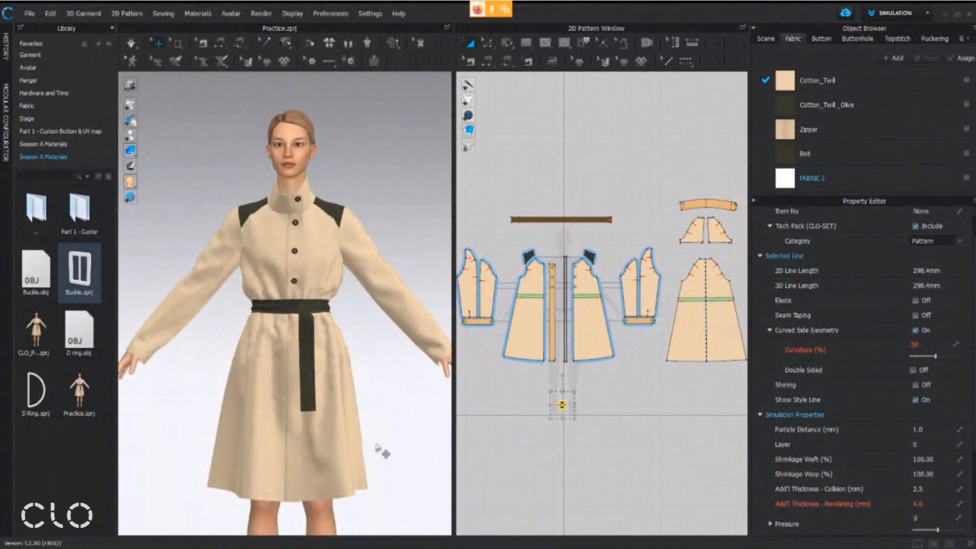
Examine the added buckle at the avatar's feet in 3D and 2D, and check the handout's 3D adjustment notes for Garment file + Freeze
{"action": "middle_click_drag", "start_coordinate": [411, 431], "coordinate": [427, 184]}
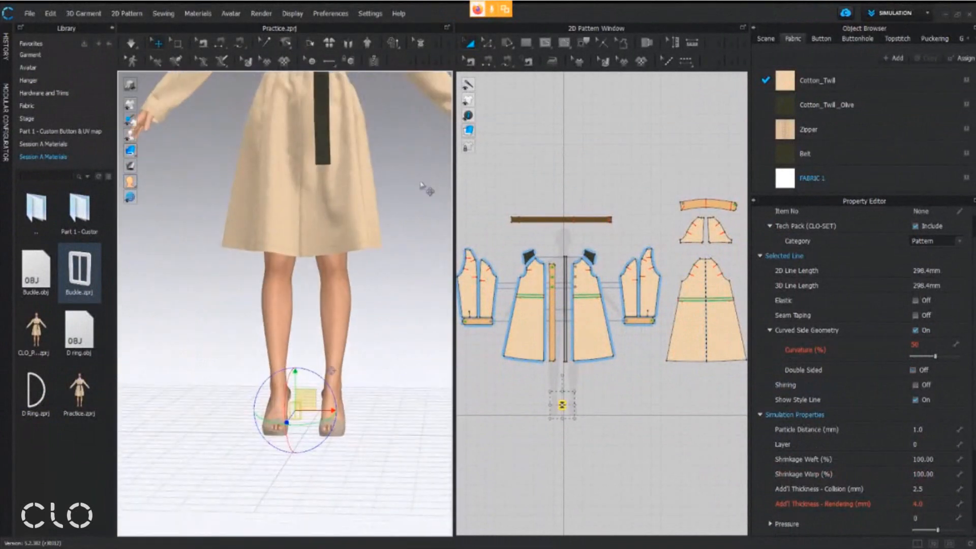
{"action": "scroll", "coordinate": [540, 444], "scroll_direction": "up", "scroll_amount": 8}
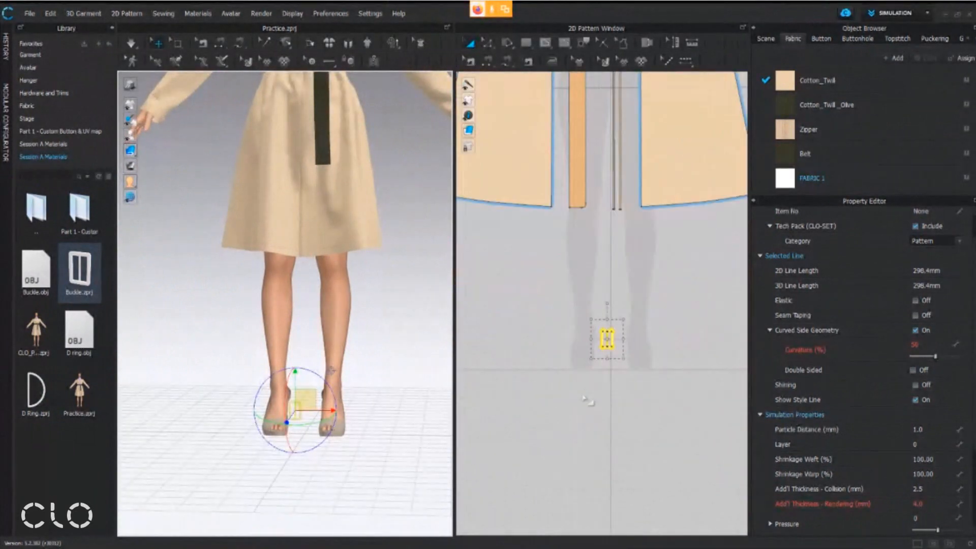
{"action": "scroll", "coordinate": [570, 411], "scroll_direction": "up", "scroll_amount": 2}
{"action": "scroll", "coordinate": [356, 447], "scroll_direction": "up", "scroll_amount": 4}
{"action": "middle_click_drag", "start_coordinate": [351, 462], "coordinate": [375, 321]}
{"action": "scroll", "coordinate": [375, 322], "scroll_direction": "up", "scroll_amount": 2}
{"action": "scroll", "coordinate": [375, 321], "scroll_direction": "up", "scroll_amount": 1}
{"action": "scroll", "coordinate": [702, 331], "scroll_direction": "up", "scroll_amount": 2}
{"action": "middle_click_drag", "start_coordinate": [287, 324], "coordinate": [188, 314]}
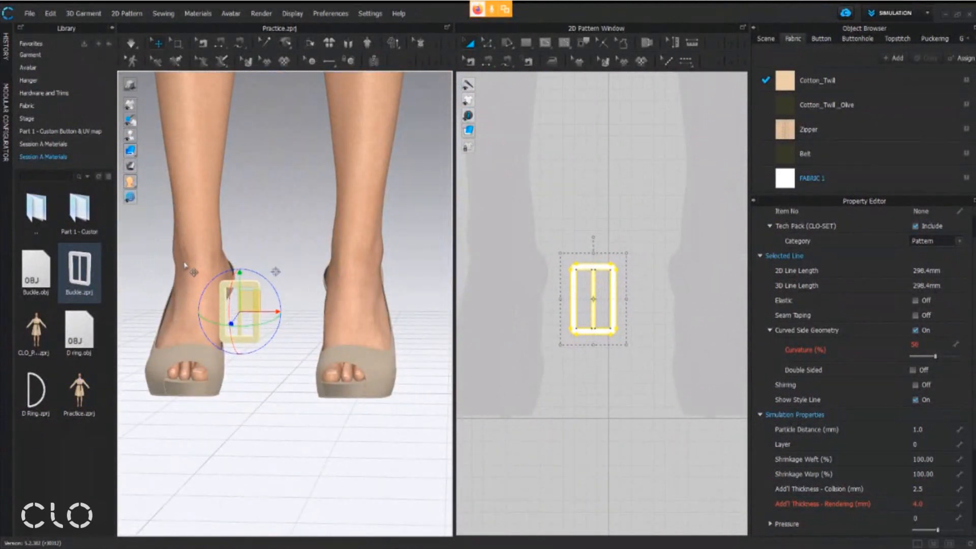
{"action": "middle_click_drag", "start_coordinate": [268, 332], "coordinate": [295, 376]}
{"action": "scroll", "coordinate": [292, 219], "scroll_direction": "down", "scroll_amount": 3}
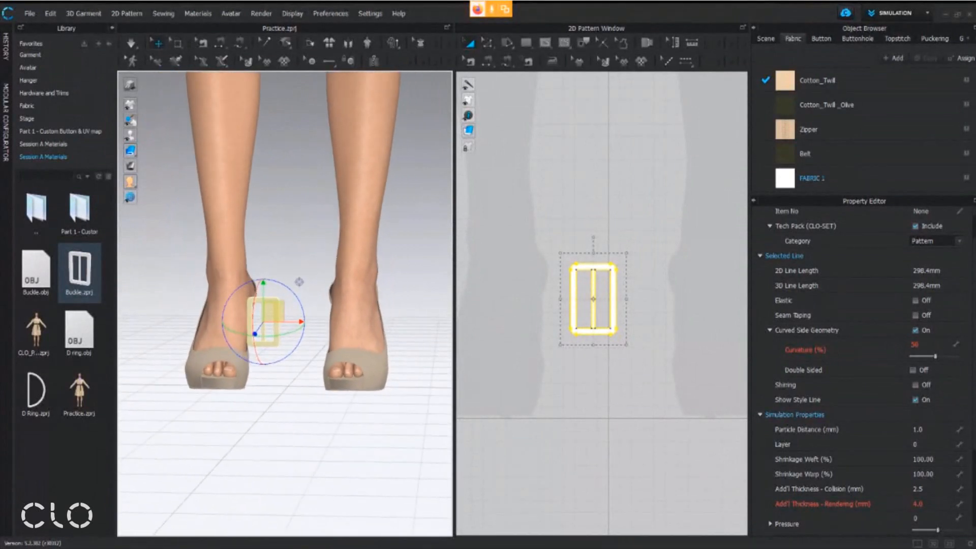
{"action": "key", "text": "alt+Tab"}
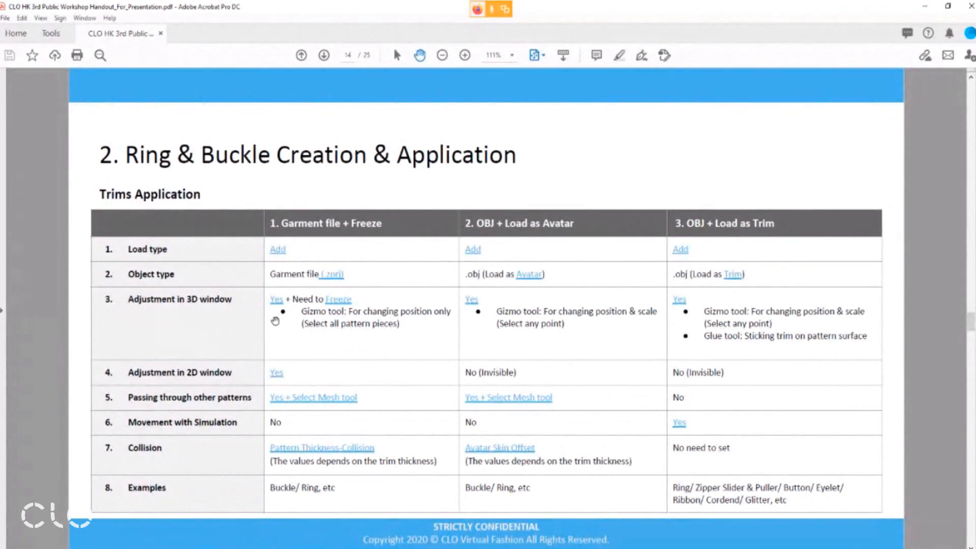
{"action": "left_click", "coordinate": [925, 6]}
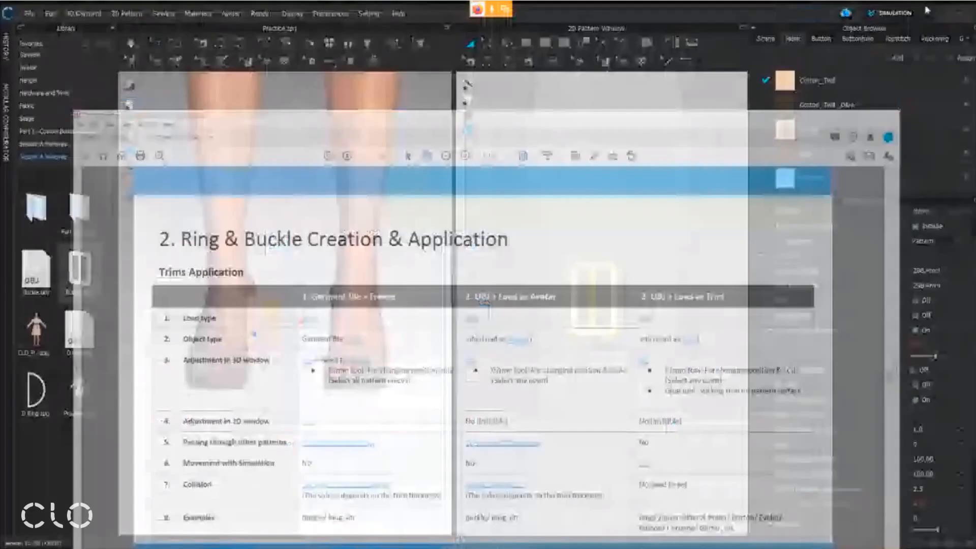
Select both buckle pieces, the outer frame and the centre bar, in the 3D window and freeze them
{"action": "right_click_drag", "start_coordinate": [321, 291], "coordinate": [332, 306]}
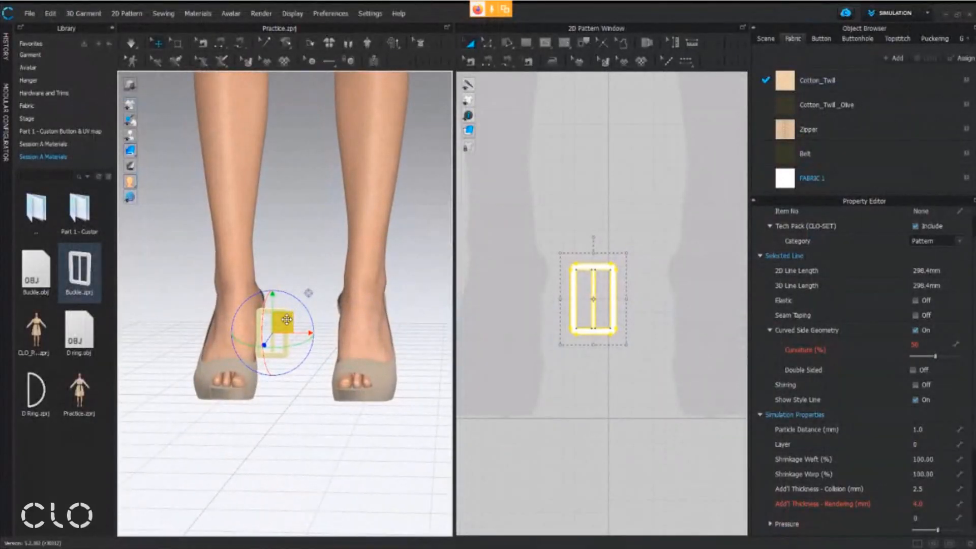
{"action": "scroll", "coordinate": [264, 344], "scroll_direction": "up", "scroll_amount": 1}
{"action": "scroll", "coordinate": [265, 343], "scroll_direction": "up", "scroll_amount": 2}
{"action": "scroll", "coordinate": [266, 348], "scroll_direction": "up", "scroll_amount": 2}
{"action": "right_click_drag", "start_coordinate": [296, 319], "coordinate": [312, 299]}
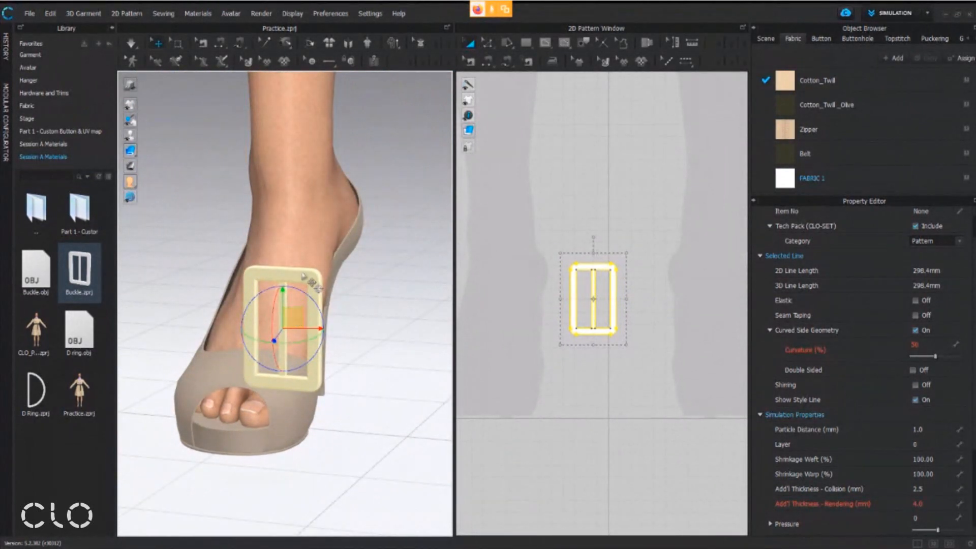
{"action": "left_click", "coordinate": [329, 252]}
{"action": "left_click", "coordinate": [298, 277]}
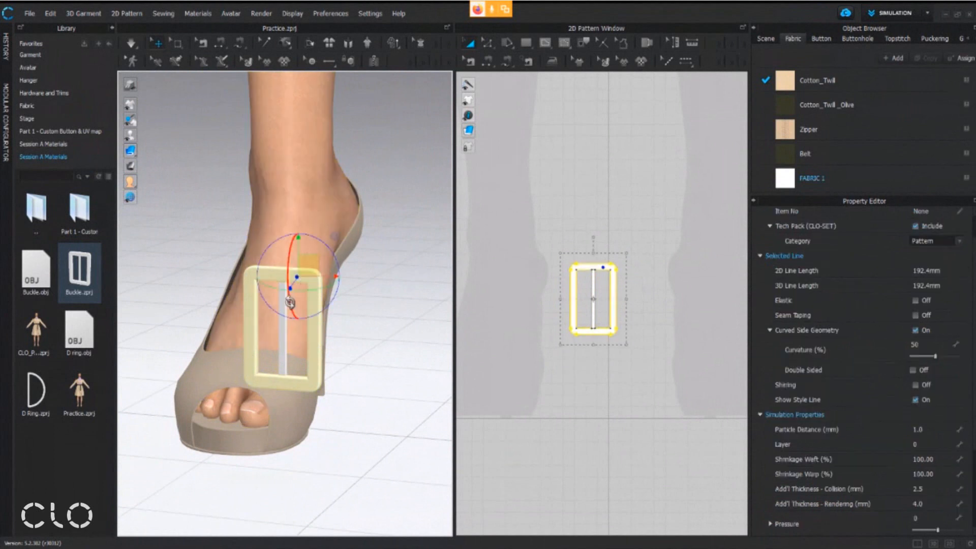
{"action": "left_click", "coordinate": [284, 340], "text": "shift"}
{"action": "scroll", "coordinate": [590, 295], "scroll_direction": "up", "scroll_amount": 3}
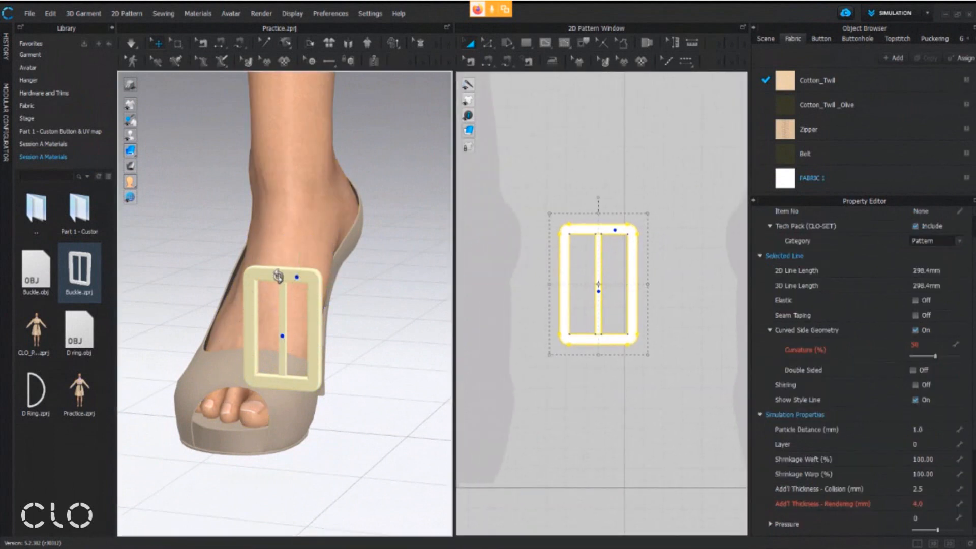
{"action": "right_click", "coordinate": [278, 281]}
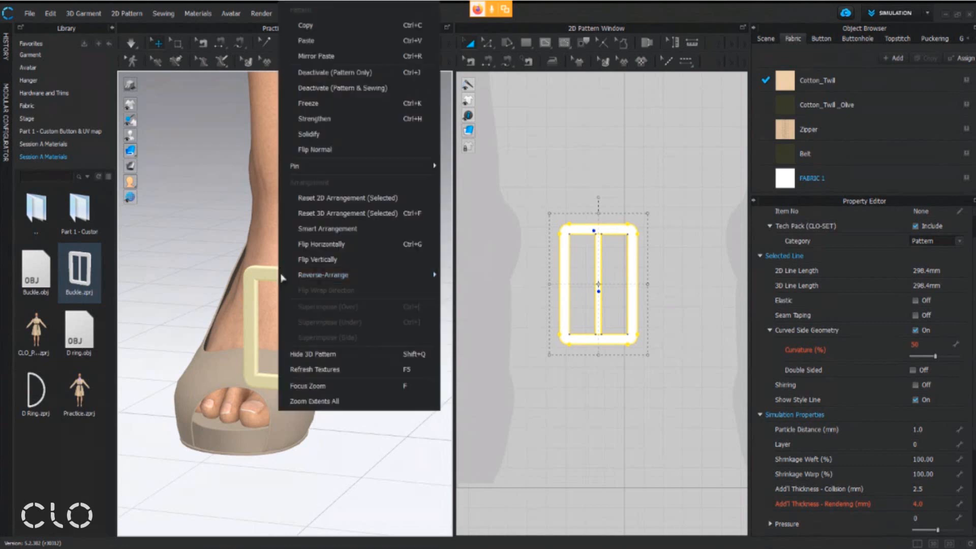
{"action": "left_click", "coordinate": [345, 104]}
Raise the frozen buckle with the gizmo from the avatar's feet to the waist and bring it out in front of the belt
{"action": "scroll", "coordinate": [339, 148], "scroll_direction": "down", "scroll_amount": 8}
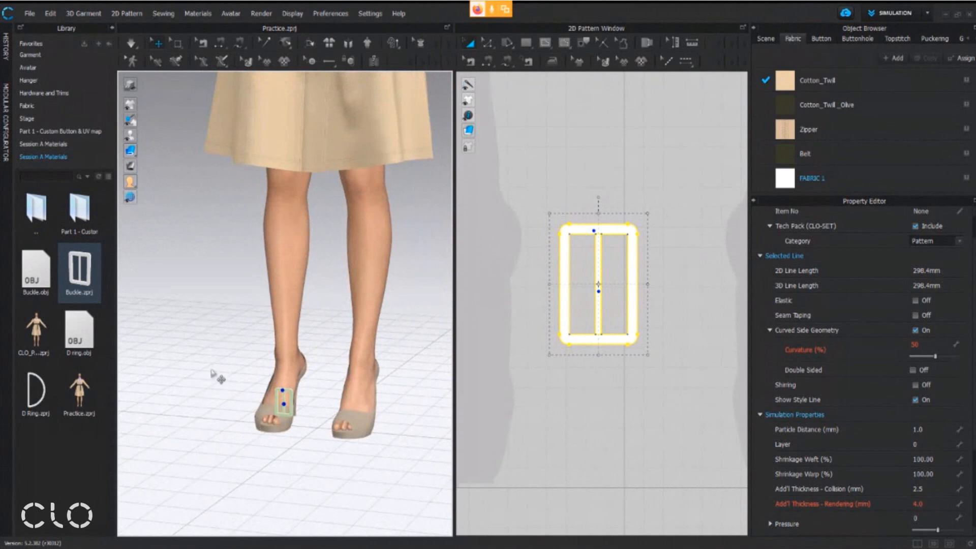
{"action": "left_click", "coordinate": [298, 401]}
{"action": "scroll", "coordinate": [323, 334], "scroll_direction": "down", "scroll_amount": 2}
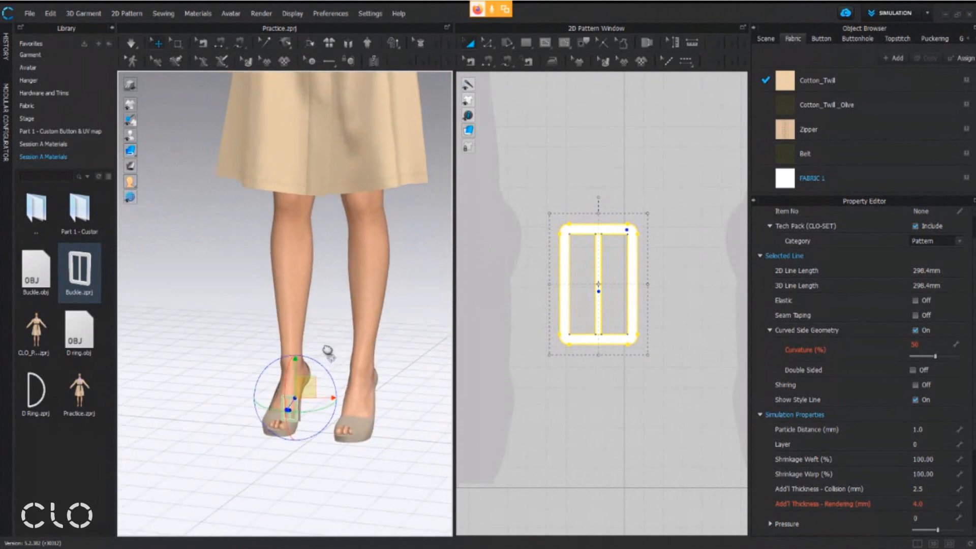
{"action": "left_click_drag", "start_coordinate": [305, 422], "coordinate": [305, 132]}
{"action": "middle_click_drag", "start_coordinate": [340, 141], "coordinate": [339, 304]}
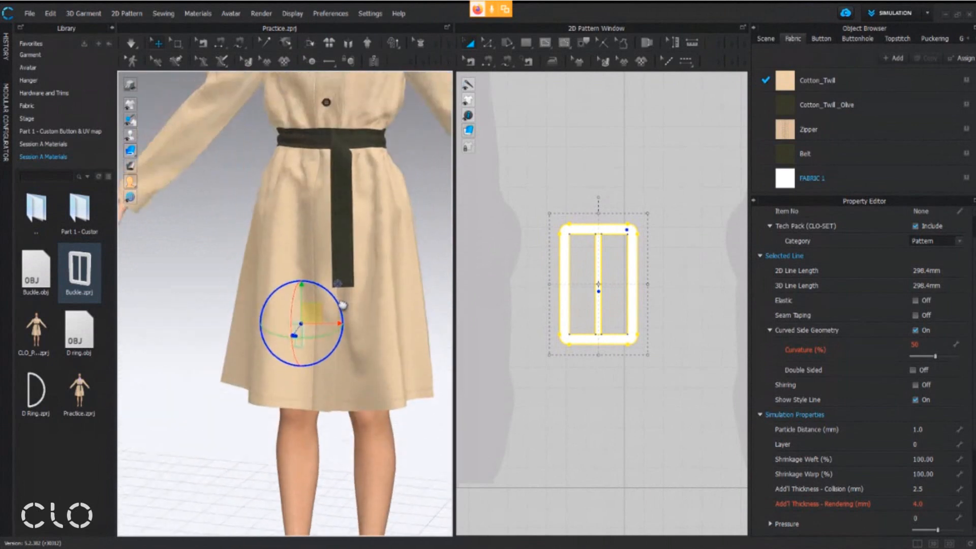
{"action": "left_click", "coordinate": [320, 137], "text": "ctrl"}
{"action": "middle_click_drag", "start_coordinate": [327, 135], "coordinate": [337, 256]}
{"action": "scroll", "coordinate": [337, 256], "scroll_direction": "up", "scroll_amount": 6}
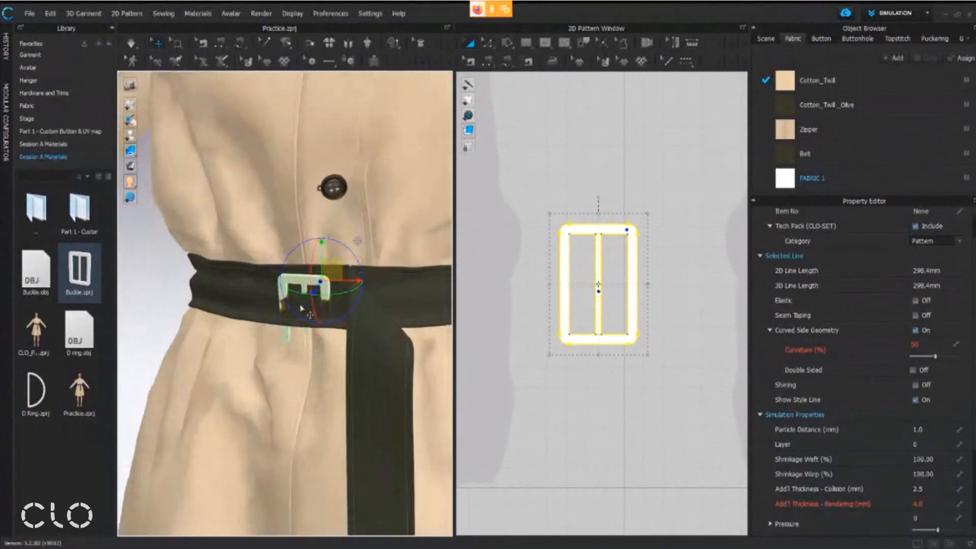
{"action": "left_click_drag", "start_coordinate": [311, 296], "coordinate": [297, 317]}
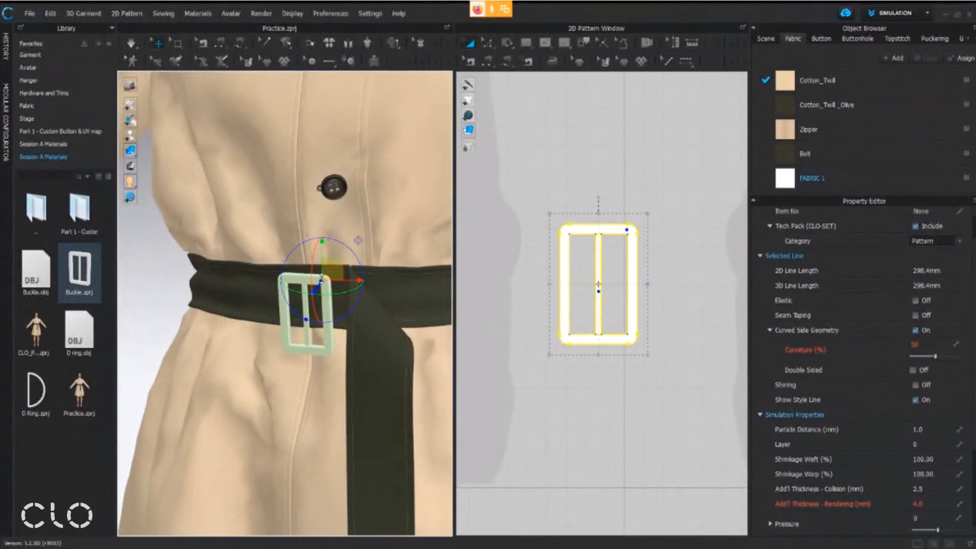
Rotate the buckle upright in side view and fine-tune its position so it sits flush across the front of the belt
{"action": "left_click_drag", "start_coordinate": [333, 269], "coordinate": [344, 256]}
{"action": "right_click_drag", "start_coordinate": [358, 277], "coordinate": [479, 279]}
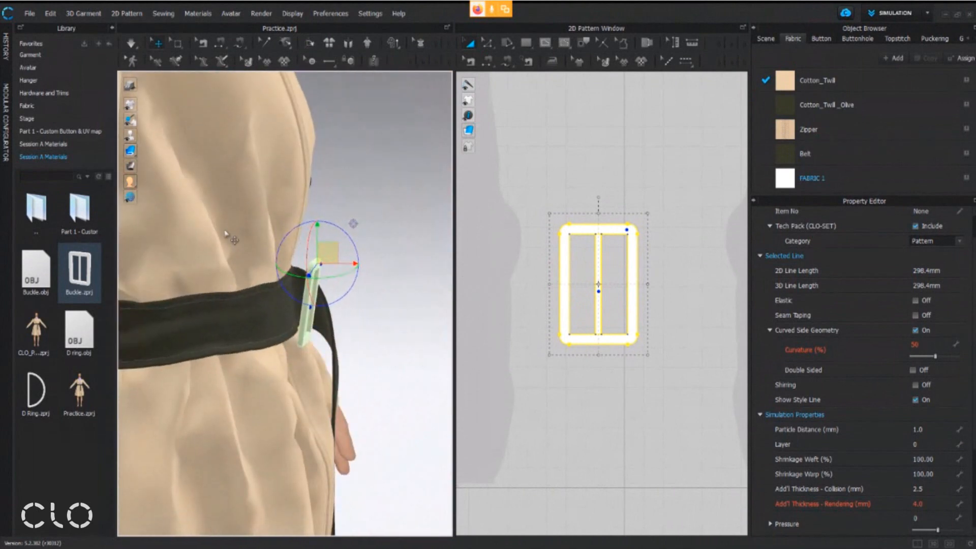
{"action": "scroll", "coordinate": [407, 280], "scroll_direction": "up", "scroll_amount": 5}
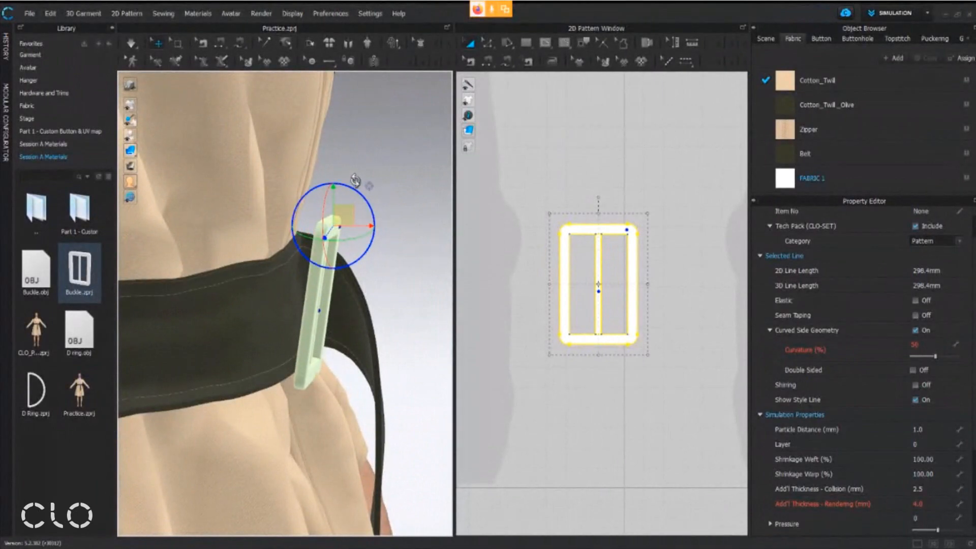
{"action": "right_click_drag", "start_coordinate": [335, 226], "coordinate": [368, 261]}
{"action": "middle_click_drag", "start_coordinate": [326, 295], "coordinate": [341, 273]}
{"action": "right_click_drag", "start_coordinate": [341, 273], "coordinate": [429, 252]}
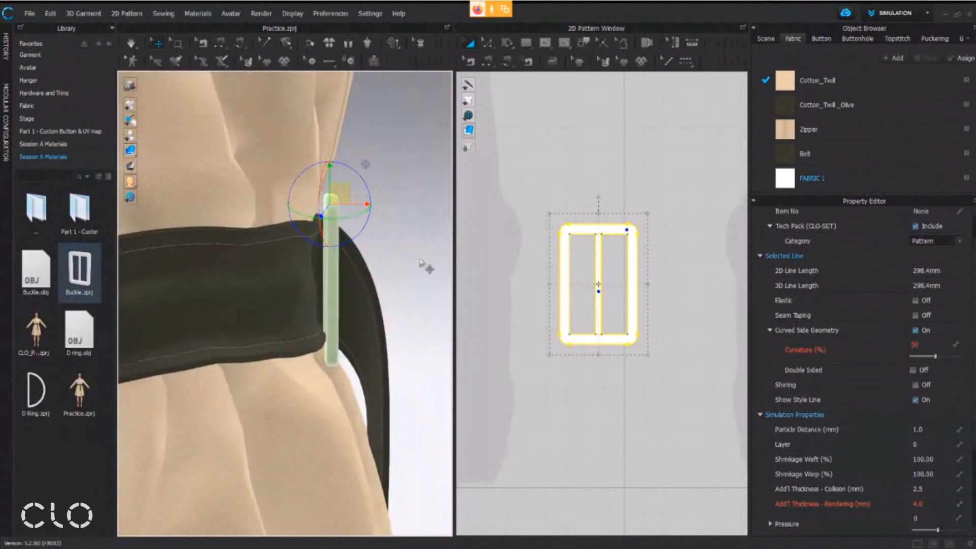
{"action": "right_click_drag", "start_coordinate": [381, 226], "coordinate": [276, 273]}
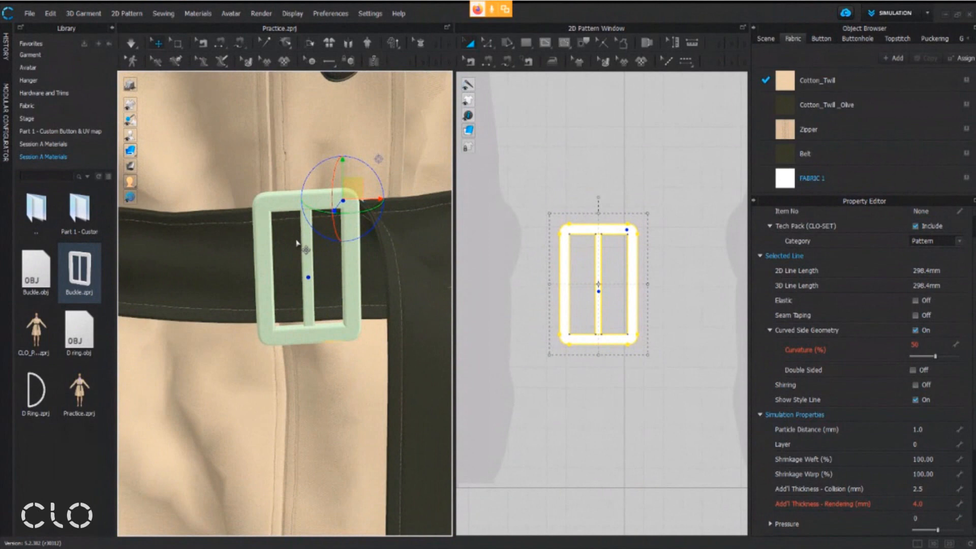
{"action": "right_click_drag", "start_coordinate": [296, 244], "coordinate": [321, 263]}
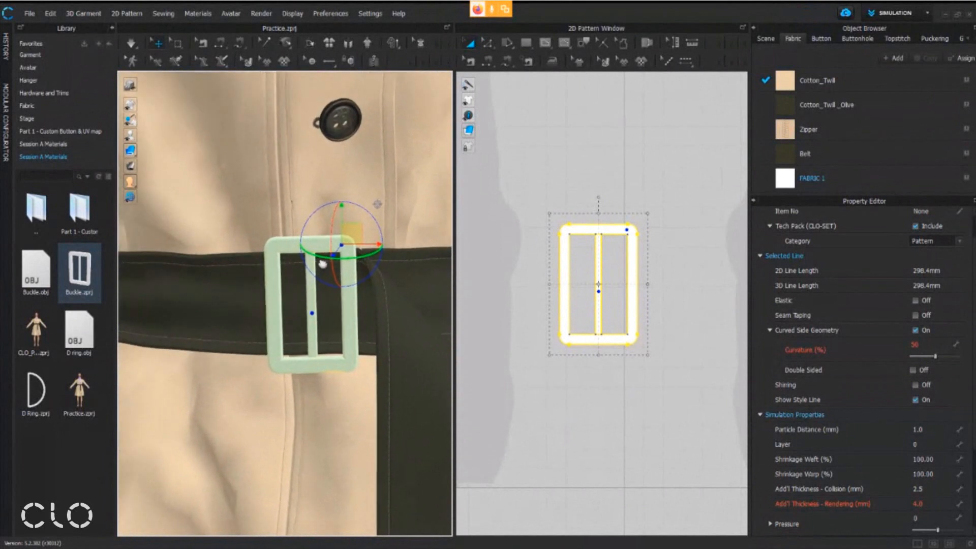
{"action": "right_click_drag", "start_coordinate": [305, 225], "coordinate": [312, 271]}
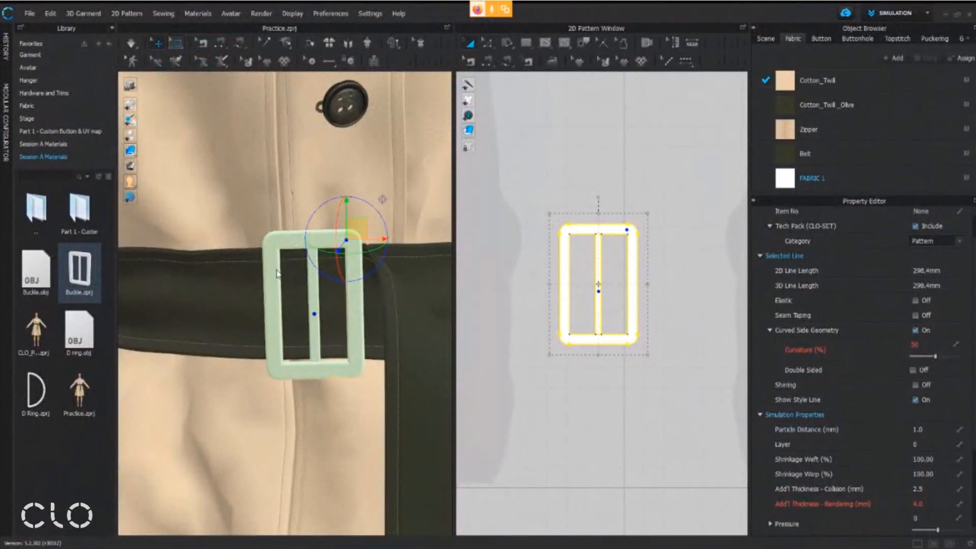
Select a patch of the belt's mesh inside the buckle's left opening with the Select Mesh tool
{"action": "left_click", "coordinate": [294, 294]}
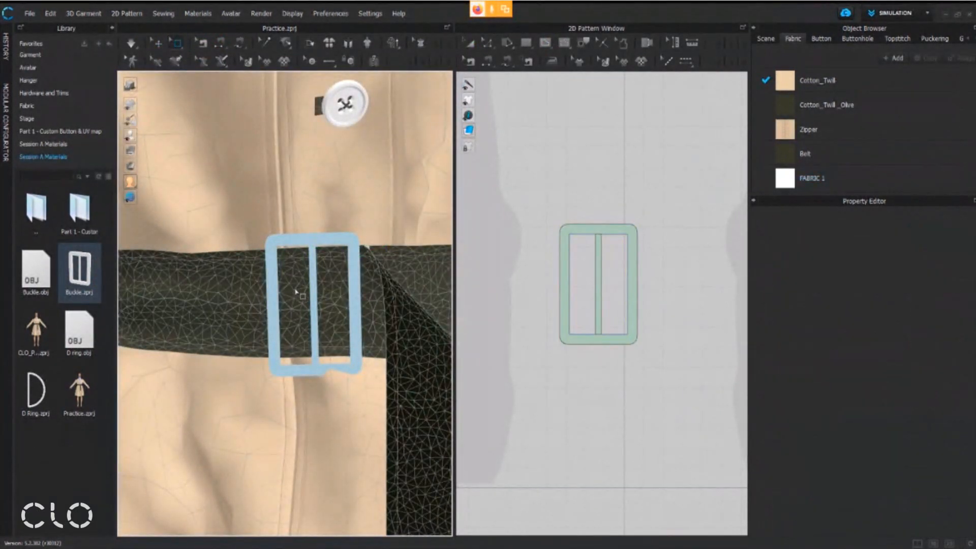
{"action": "scroll", "coordinate": [296, 292], "scroll_direction": "up", "scroll_amount": 3}
{"action": "left_click_drag", "start_coordinate": [289, 260], "coordinate": [323, 338]}
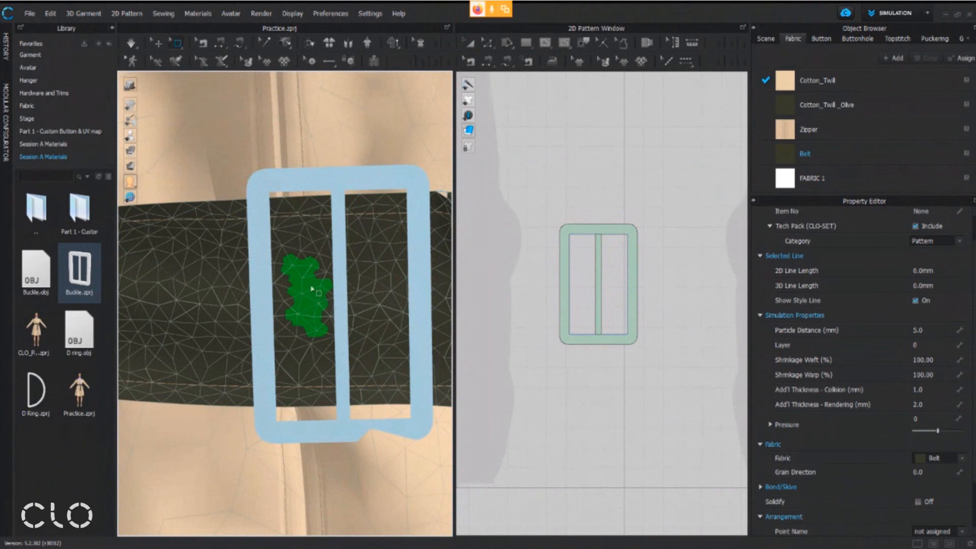
Locate the long belt pattern above the coat patterns in the 2D window
{"action": "scroll", "coordinate": [596, 198], "scroll_direction": "down", "scroll_amount": 8}
{"action": "middle_click_drag", "start_coordinate": [600, 200], "coordinate": [599, 460]}
{"action": "middle_click_drag", "start_coordinate": [602, 182], "coordinate": [601, 355]}
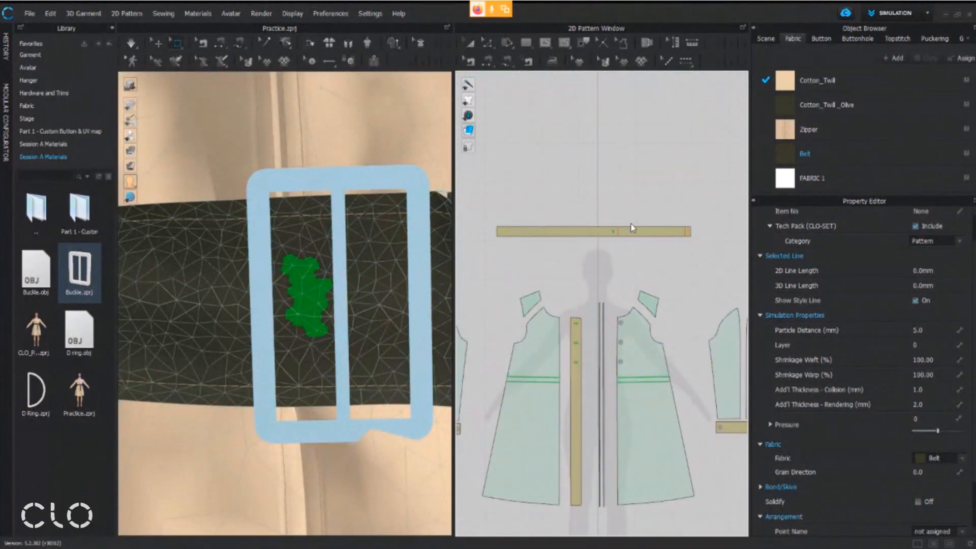
{"action": "scroll", "coordinate": [616, 233], "scroll_direction": "up", "scroll_amount": 7}
{"action": "scroll", "coordinate": [604, 229], "scroll_direction": "down", "scroll_amount": 8}
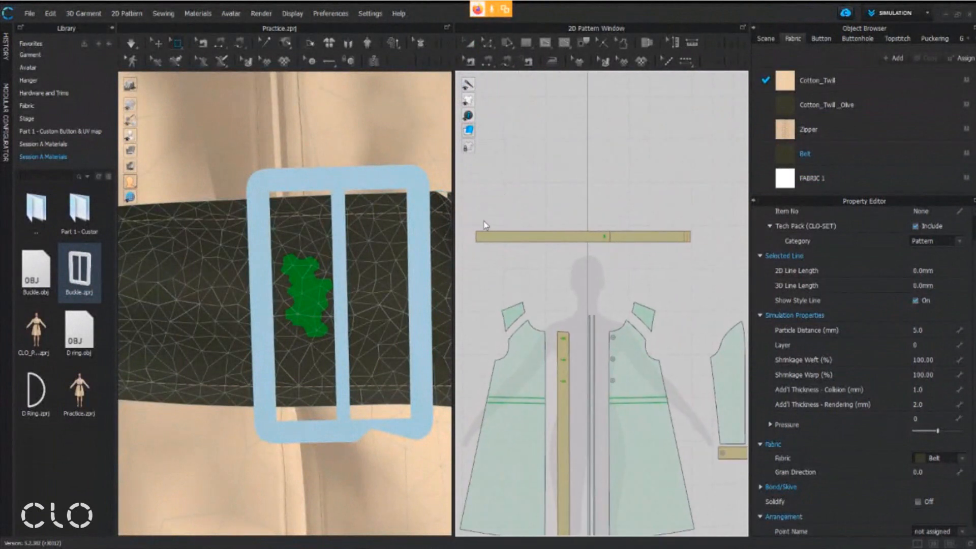
{"action": "left_click_drag", "start_coordinate": [470, 214], "coordinate": [701, 222]}
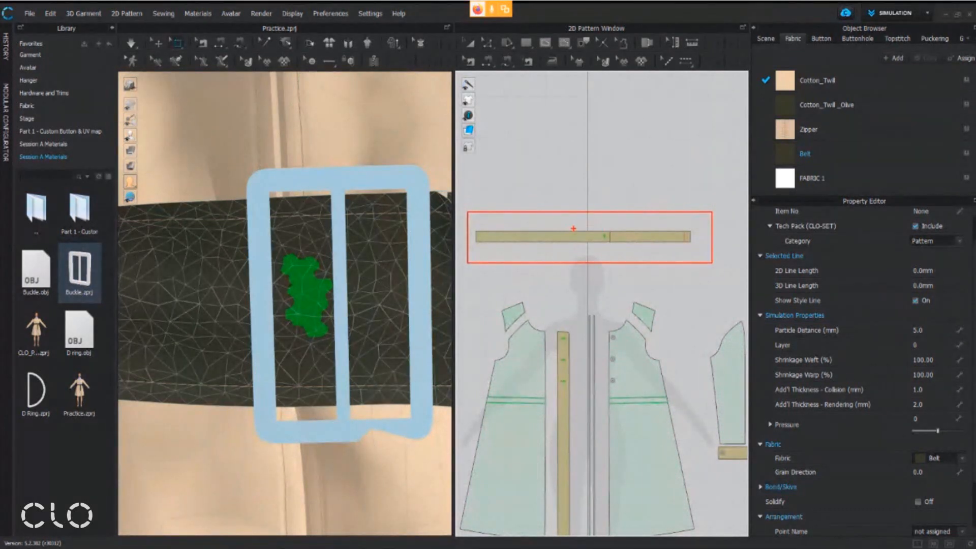
Select a vertical strip of belt mesh spanning the belt's full height behind the buckle's centre bar with the Select Mesh tool
{"action": "scroll", "coordinate": [619, 224], "scroll_direction": "up", "scroll_amount": 8}
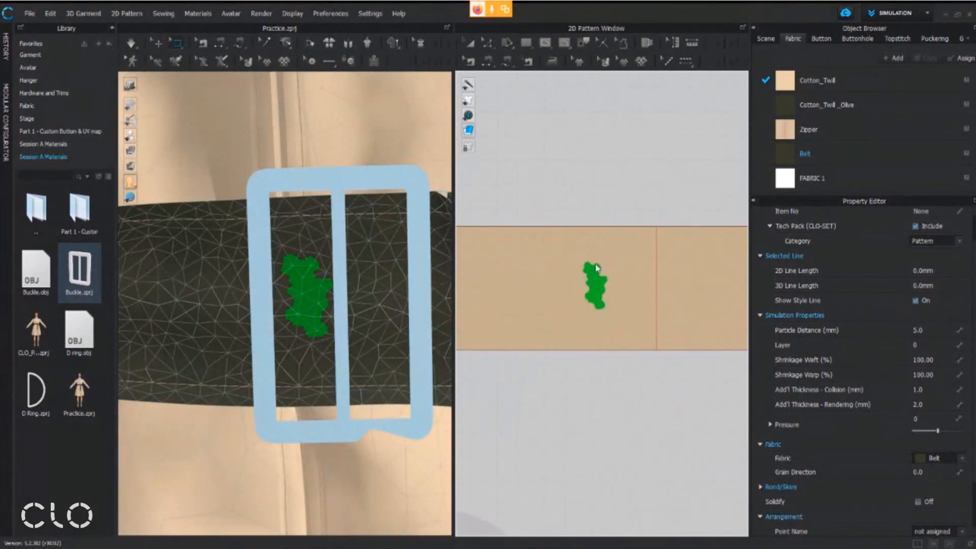
{"action": "scroll", "coordinate": [606, 265], "scroll_direction": "up", "scroll_amount": 2}
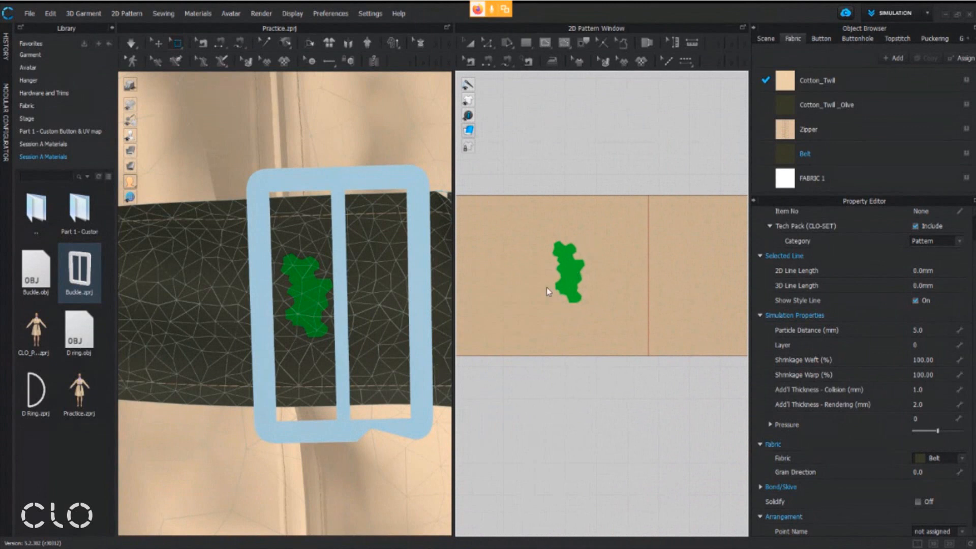
{"action": "left_click", "coordinate": [560, 258]}
{"action": "key", "text": "Delete"}
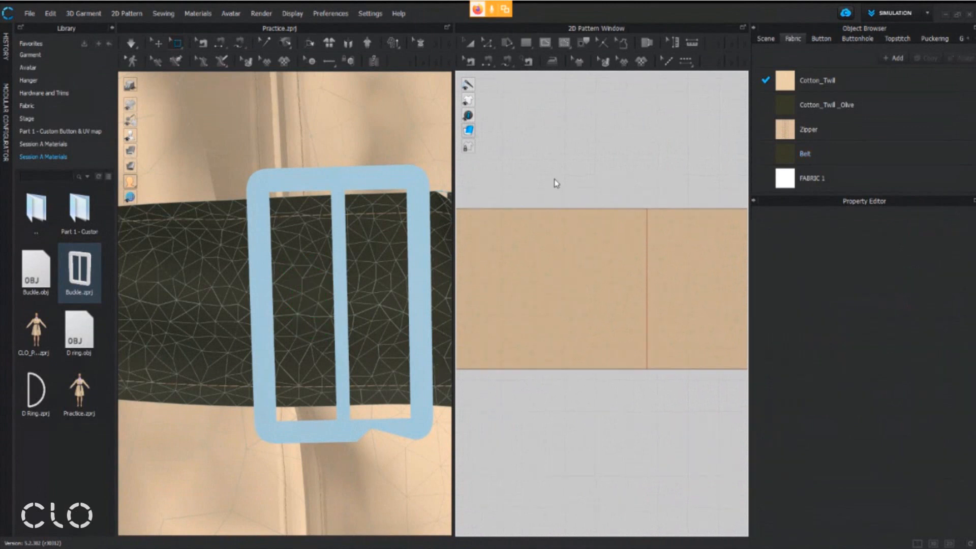
{"action": "key", "text": "ctrl+z"}
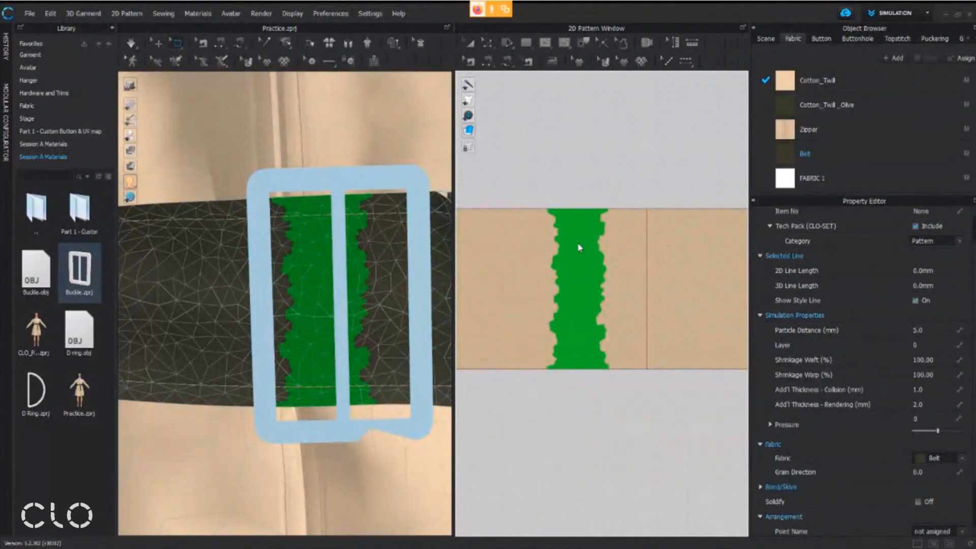
Pull the selected belt mesh forward with the gizmo so it passes in front of the buckle's centre bar
{"action": "scroll", "coordinate": [390, 320], "scroll_direction": "down", "scroll_amount": 6}
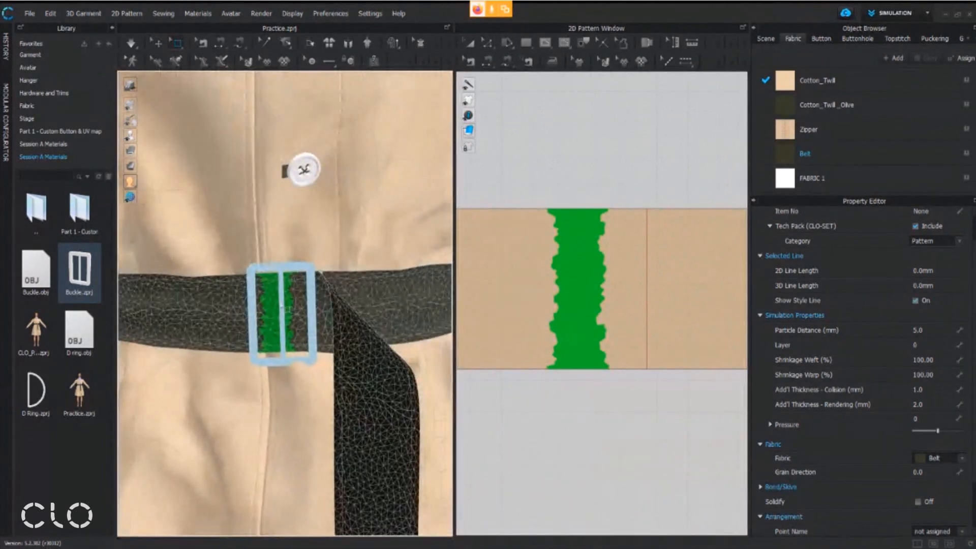
{"action": "left_click", "coordinate": [274, 305]}
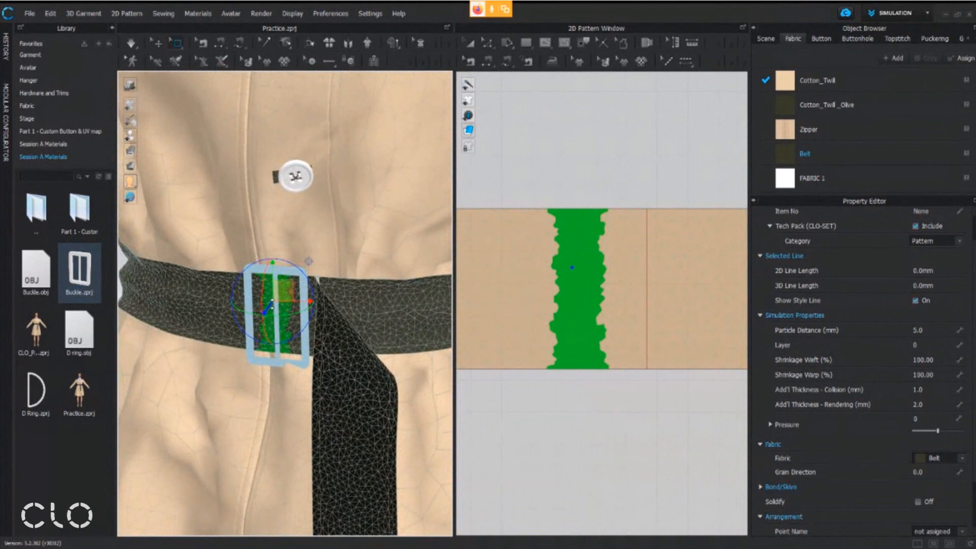
{"action": "left_click_drag", "start_coordinate": [253, 326], "coordinate": [253, 327]}
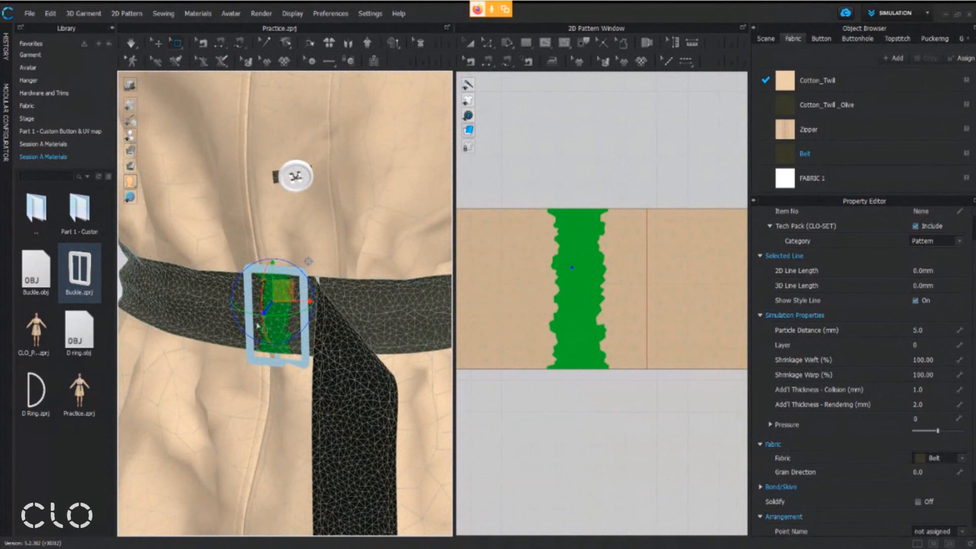
{"action": "left_click_drag", "start_coordinate": [283, 290], "coordinate": [276, 298]}
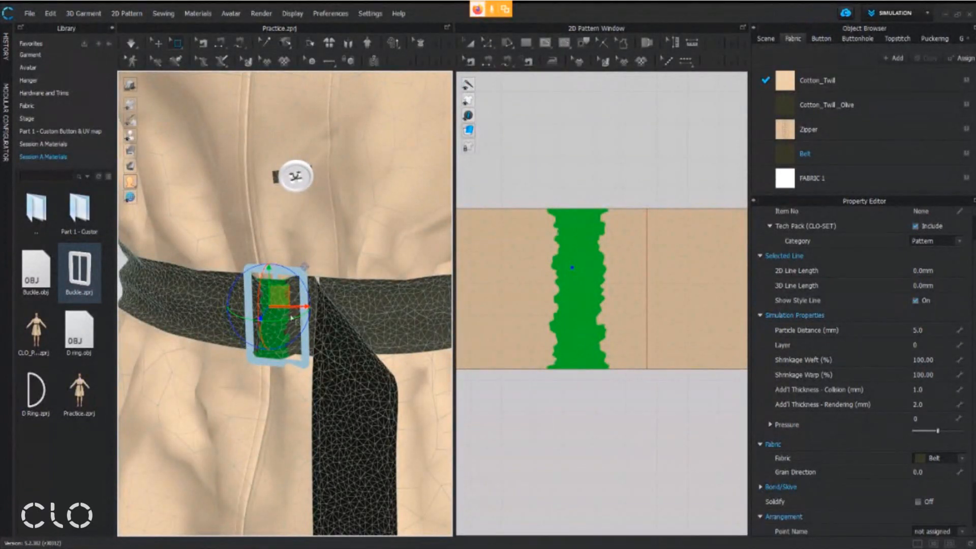
Simulate the garment, switch to the Select/Move tool and inspect the belt threaded through the buckle up close
{"action": "left_click", "coordinate": [133, 47]}
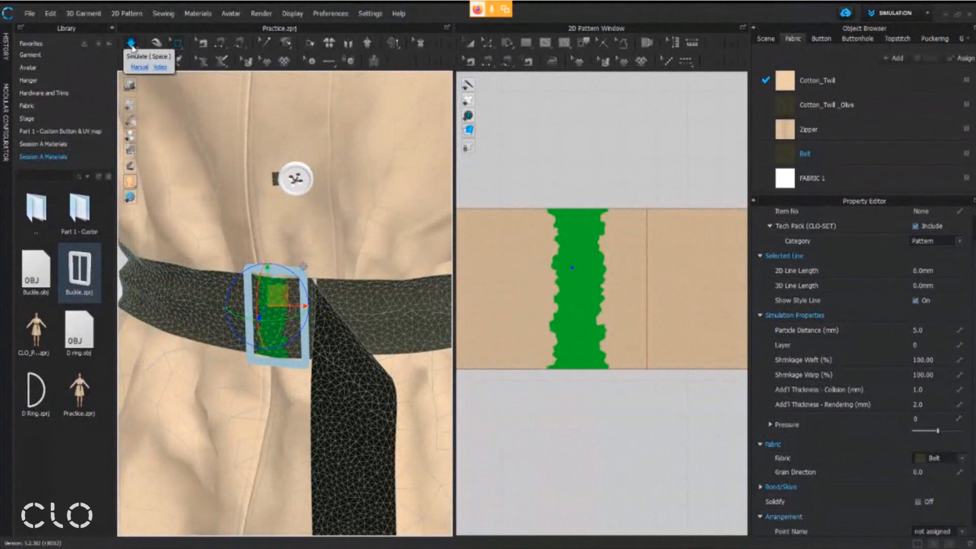
{"action": "left_click", "coordinate": [156, 46]}
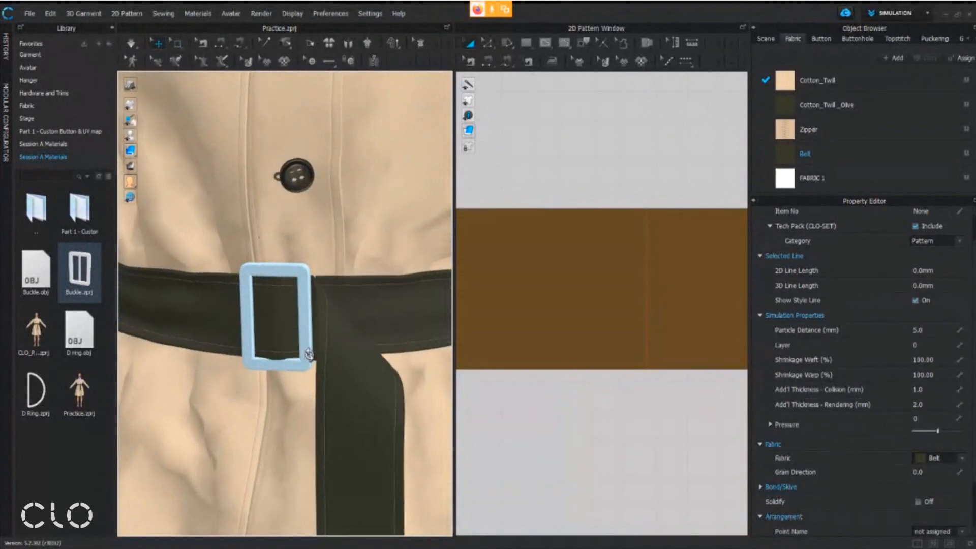
{"action": "right_click_drag", "start_coordinate": [307, 355], "coordinate": [328, 359]}
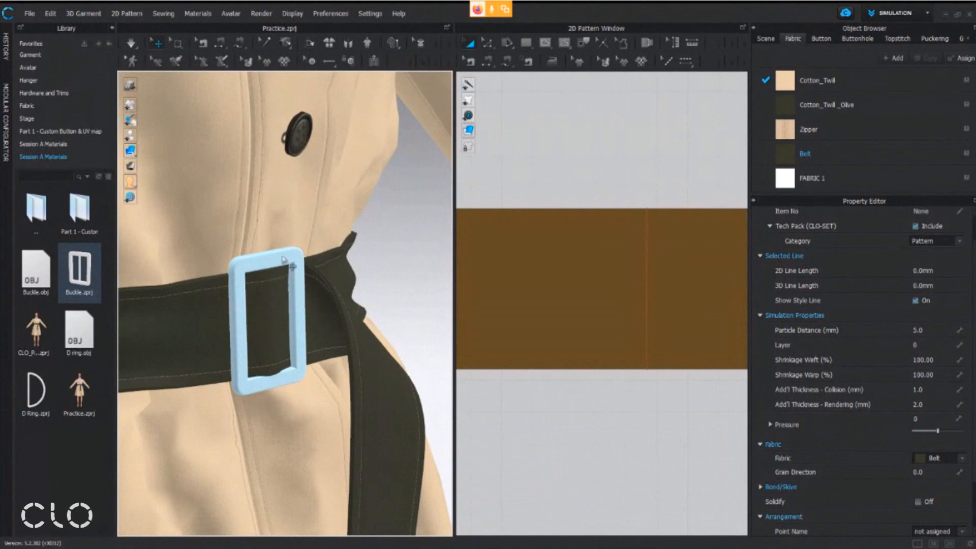
{"action": "scroll", "coordinate": [285, 262], "scroll_direction": "up", "scroll_amount": 3}
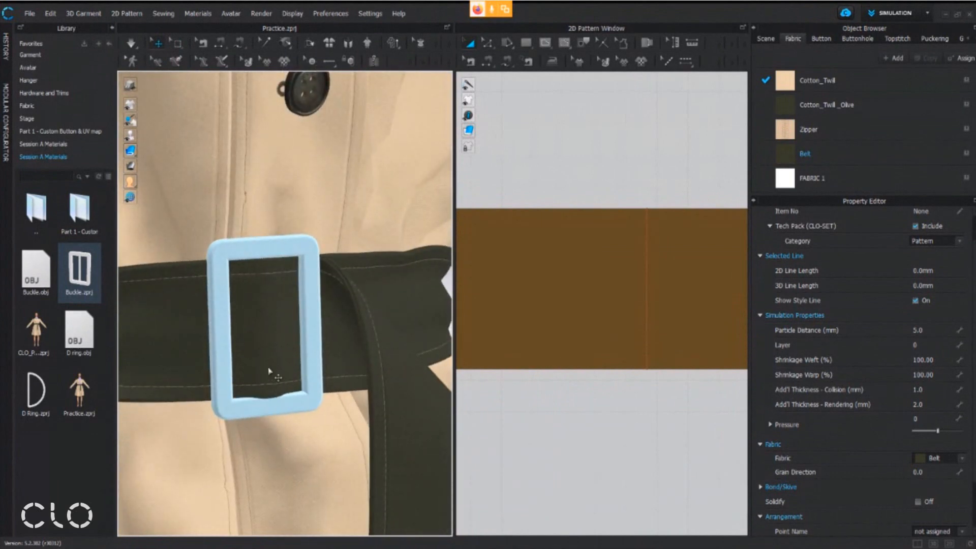
{"action": "scroll", "coordinate": [271, 355], "scroll_direction": "up", "scroll_amount": 1}
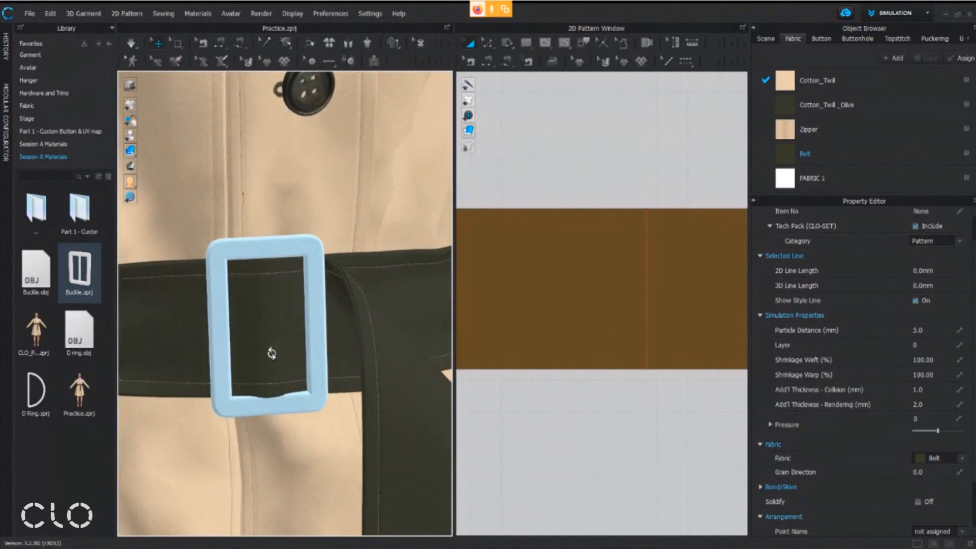
Select all the buckle's pattern pieces in the 2D window and set Add'l Thickness - Collision to 1.0 mm
{"action": "left_click", "coordinate": [309, 248]}
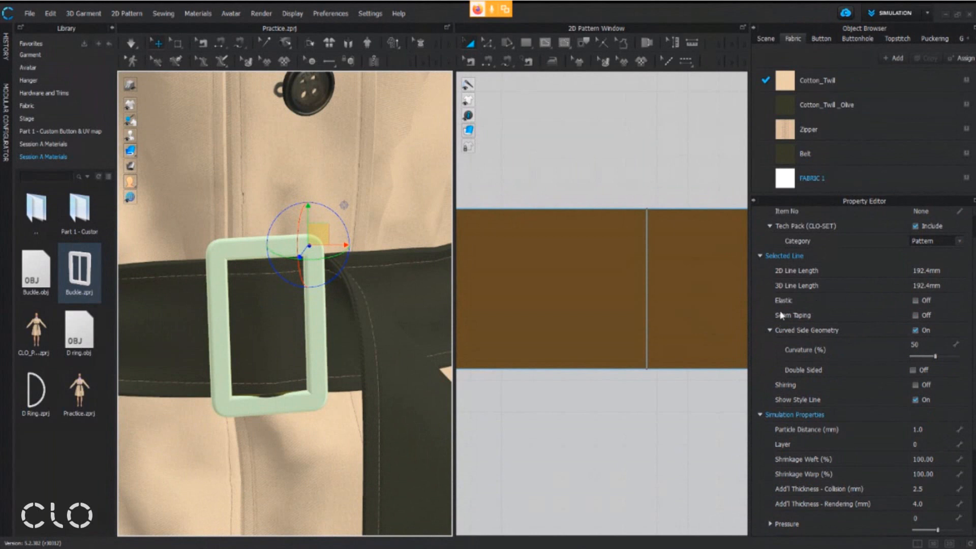
{"action": "scroll", "coordinate": [674, 265], "scroll_direction": "down", "scroll_amount": 10}
{"action": "middle_click_drag", "start_coordinate": [614, 410], "coordinate": [604, 225]}
{"action": "scroll", "coordinate": [639, 439], "scroll_direction": "up", "scroll_amount": 3}
{"action": "middle_click_drag", "start_coordinate": [639, 438], "coordinate": [599, 234]}
{"action": "left_click_drag", "start_coordinate": [567, 233], "coordinate": [629, 324]}
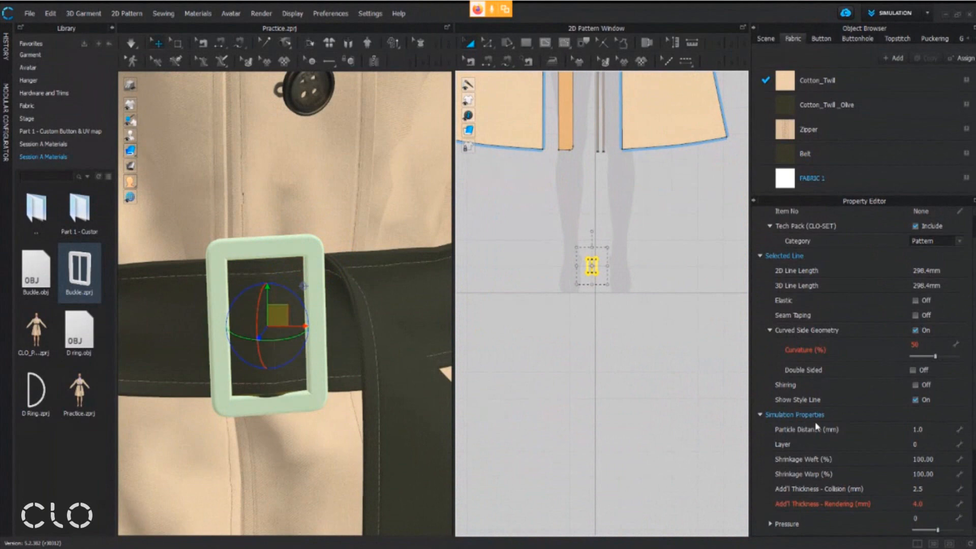
{"action": "scroll", "coordinate": [821, 452], "scroll_direction": "down", "scroll_amount": 1}
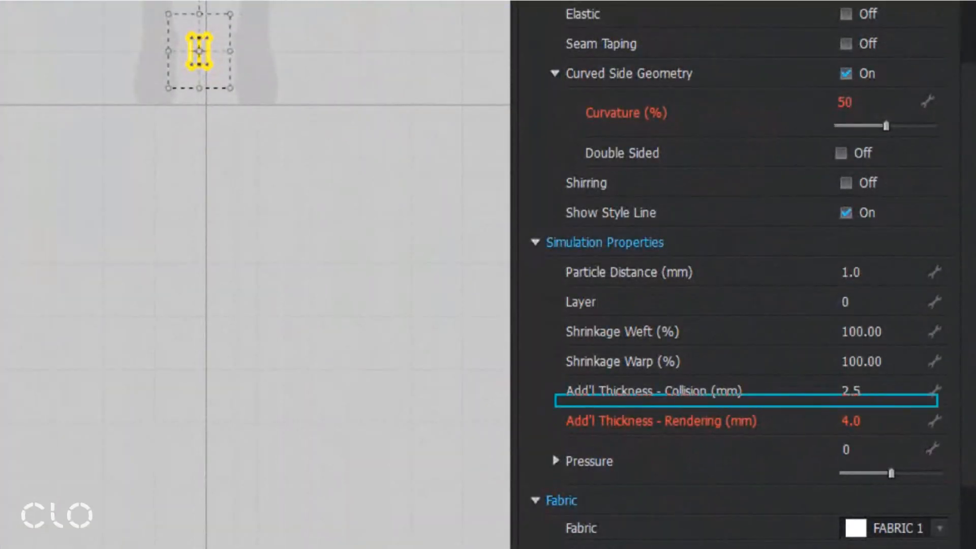
{"action": "mouse_move", "coordinate": [526, 381]}
{"action": "left_mouse_down"}
{"action": "mouse_move", "coordinate": [559, 393]}
{"action": "mouse_move", "coordinate": [527, 417]}
{"action": "mouse_move", "coordinate": [460, 399]}
{"action": "left_mouse_up"}
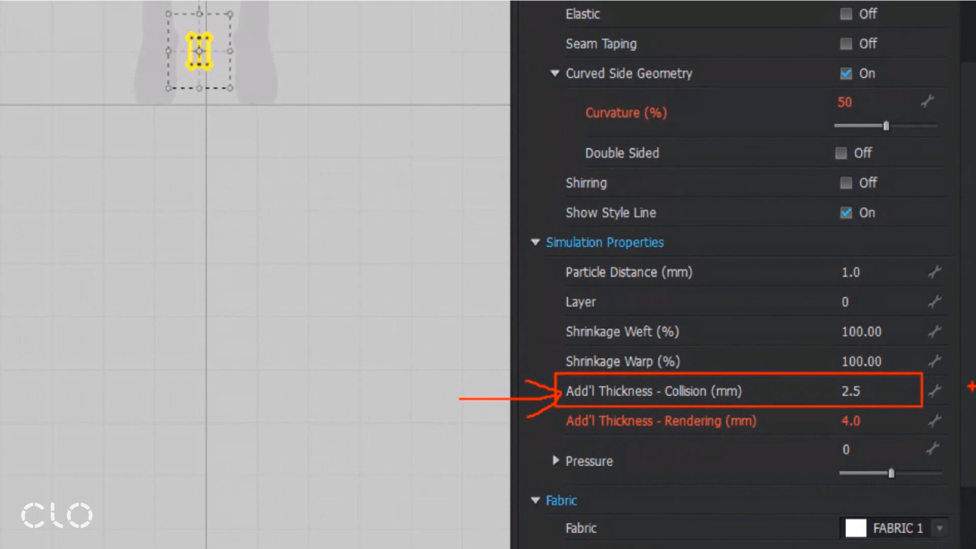
{"action": "left_click_drag", "start_coordinate": [440, 362], "coordinate": [437, 413]}
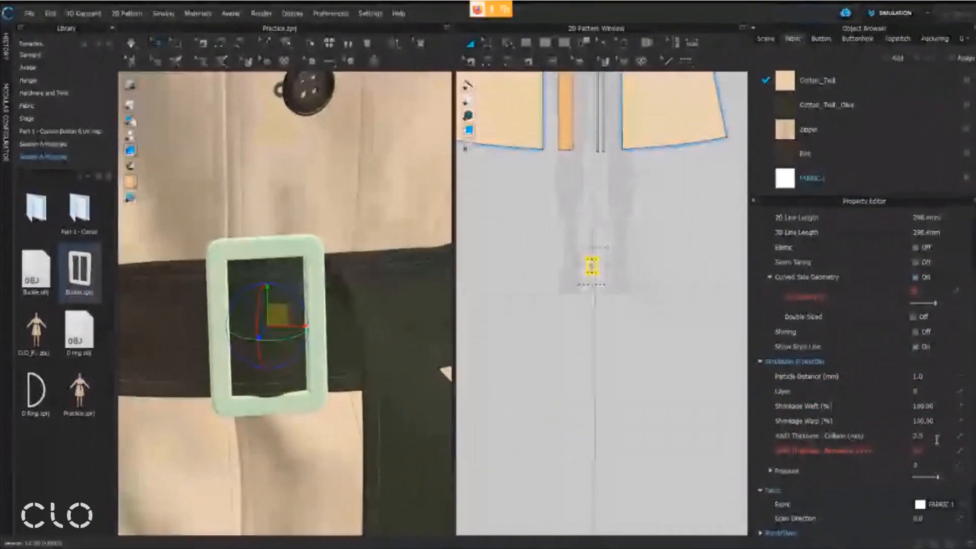
{"action": "left_click", "coordinate": [937, 439]}
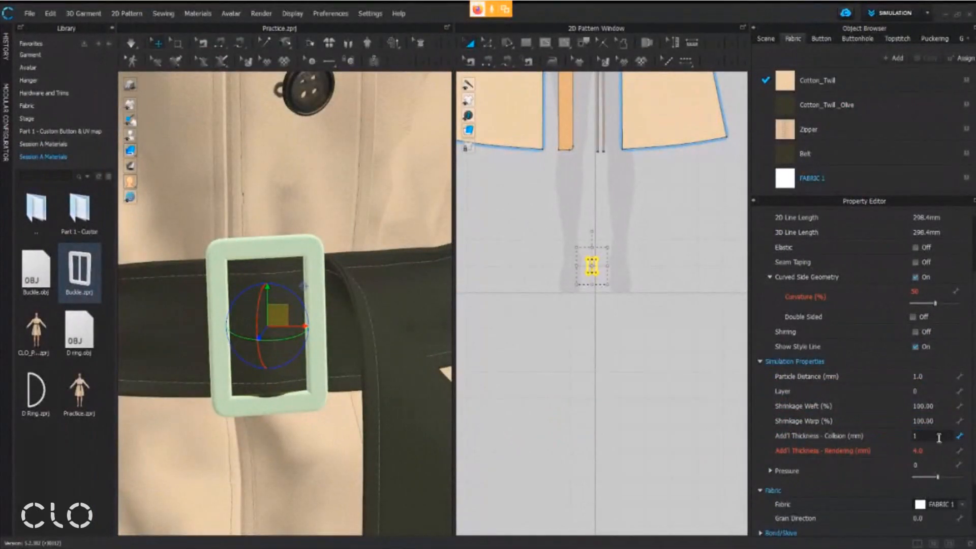
{"action": "key", "text": "Return"}
Run the simulation briefly to settle the belt against the buckle, and check the fit from several angles
{"action": "scroll", "coordinate": [280, 263], "scroll_direction": "up", "scroll_amount": 2}
{"action": "right_click_drag", "start_coordinate": [280, 263], "coordinate": [312, 218]}
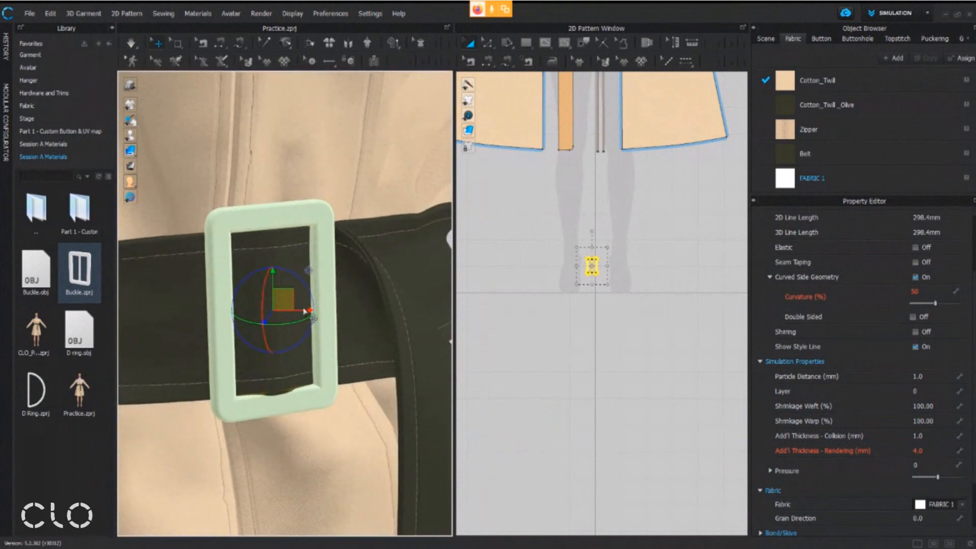
{"action": "middle_click_drag", "start_coordinate": [324, 239], "coordinate": [366, 242]}
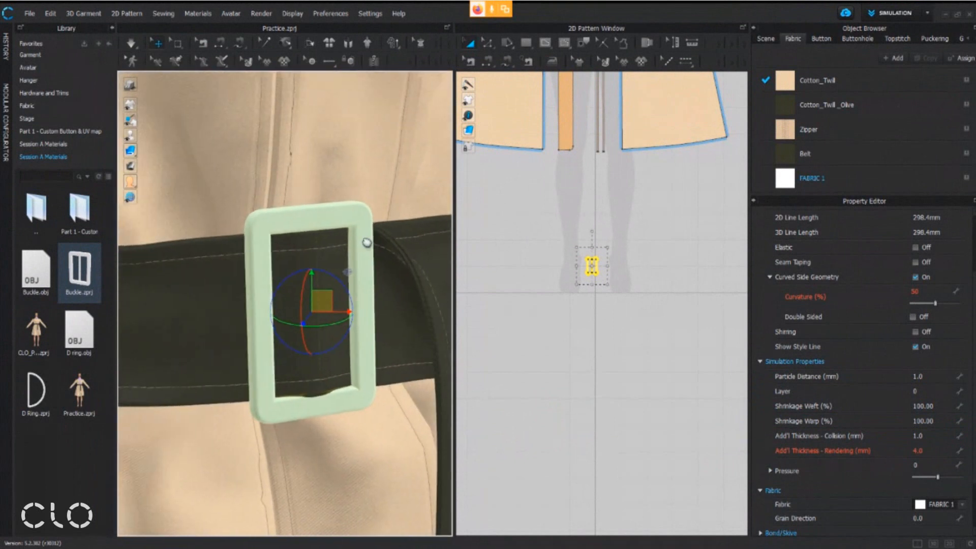
{"action": "left_click", "coordinate": [131, 45]}
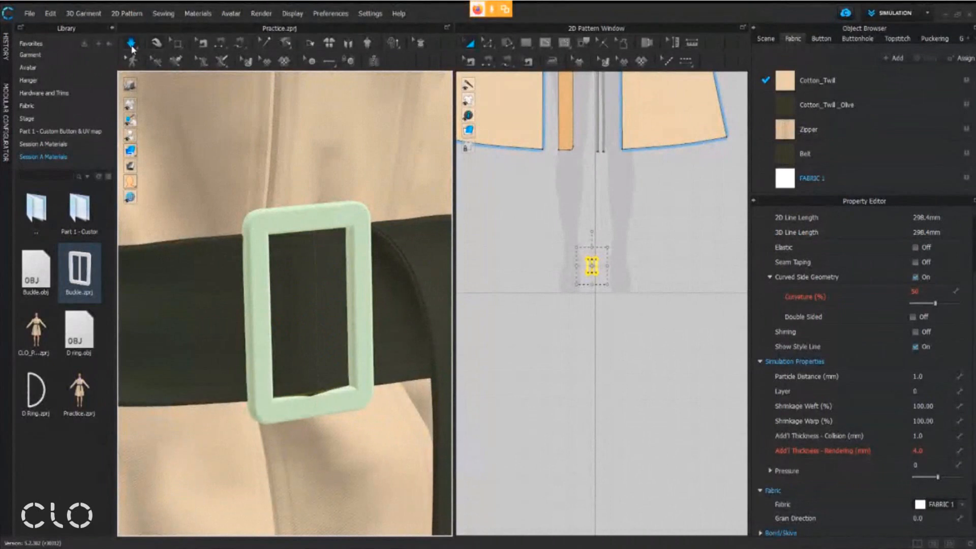
{"action": "left_click", "coordinate": [132, 45]}
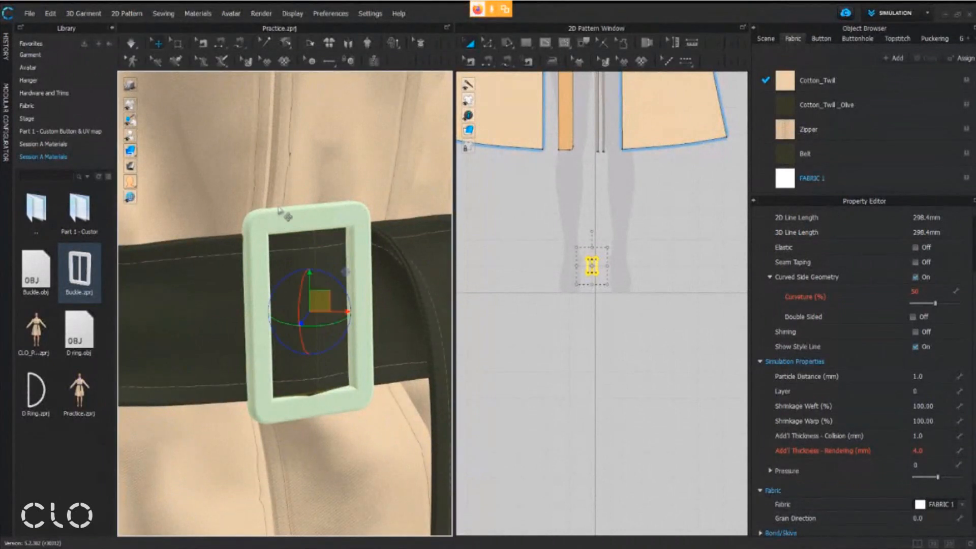
{"action": "right_click_drag", "start_coordinate": [309, 233], "coordinate": [284, 230]}
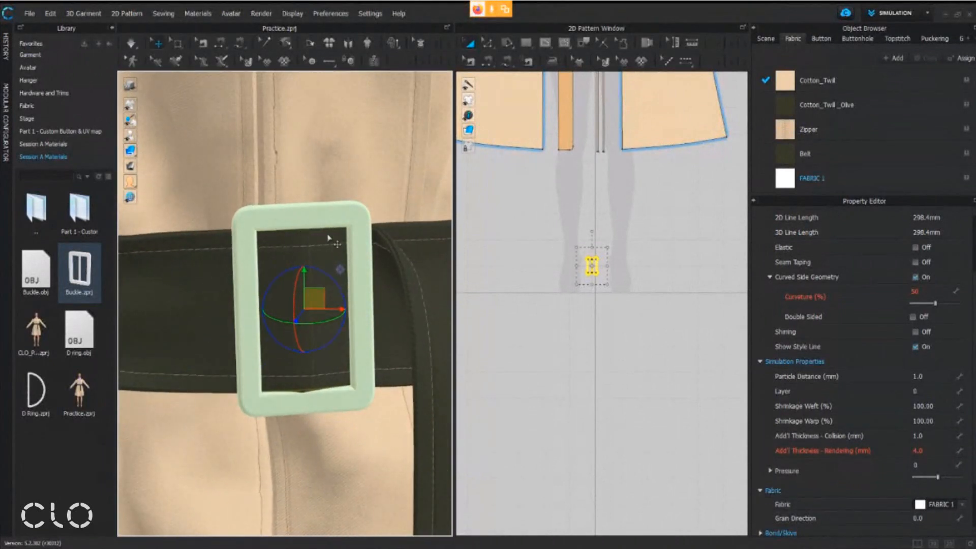
{"action": "mouse_move", "coordinate": [339, 278]}
{"action": "right_mouse_down"}
{"action": "mouse_move", "coordinate": [273, 285]}
{"action": "mouse_move", "coordinate": [328, 288]}
{"action": "right_mouse_up"}
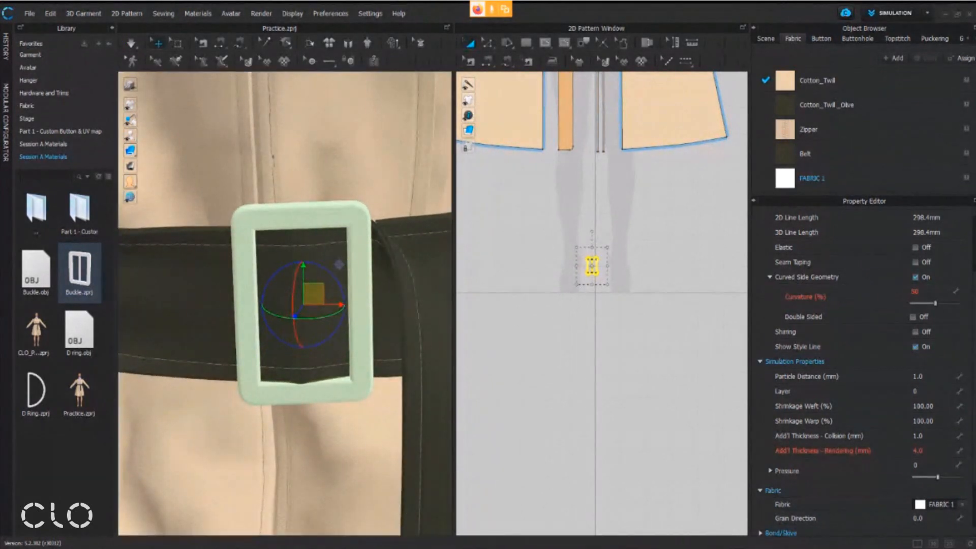
Switch to the workshop handout in Adobe Acrobat and review the object type for the "OBJ + Load as Avatar" method
{"action": "key", "text": "alt+Tab"}
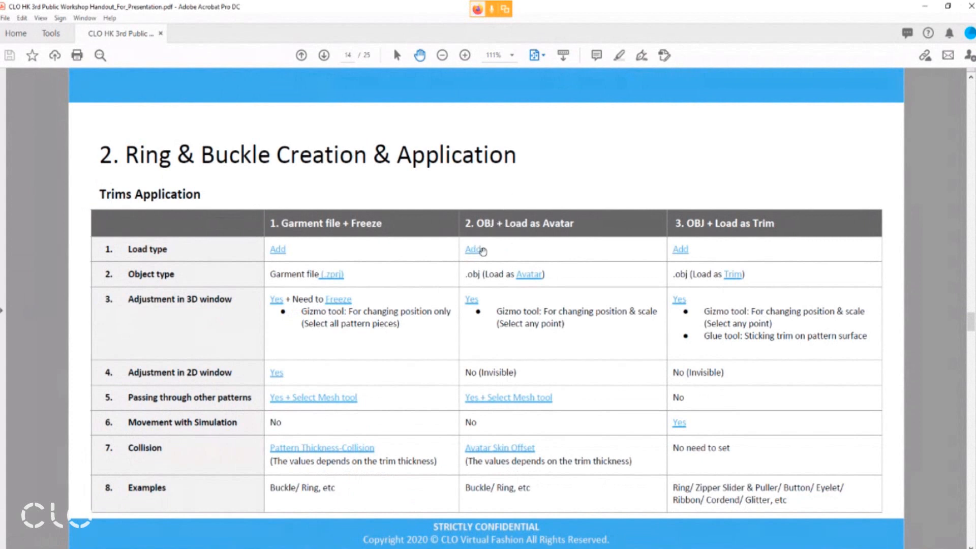
{"action": "key", "text": "ctrl+2"}
{"action": "mouse_move", "coordinate": [456, 203]}
{"action": "left_mouse_down", "text": "ctrl"}
{"action": "mouse_move", "coordinate": [583, 257]}
{"action": "mouse_move", "coordinate": [605, 243]}
{"action": "left_mouse_up", "text": "ctrl"}
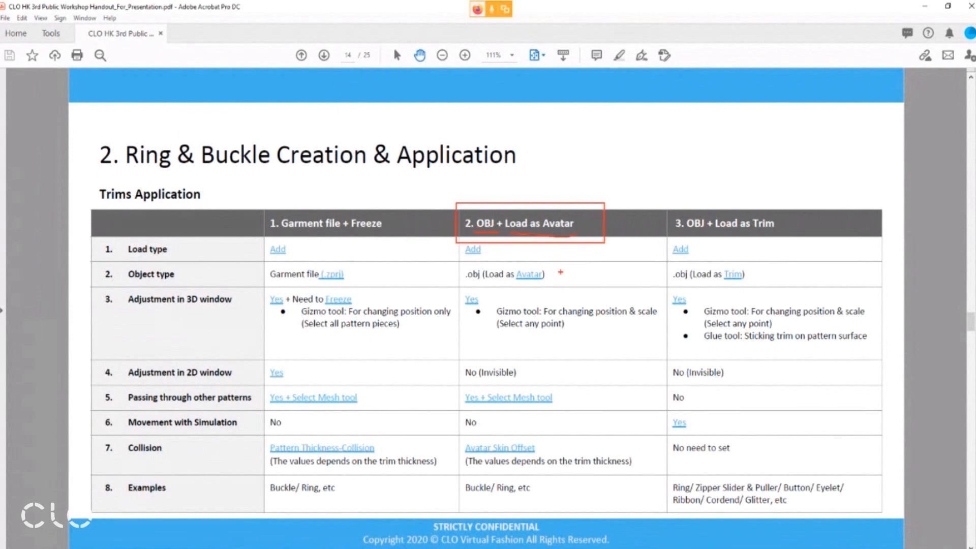
{"action": "key", "text": "Escape"}
{"action": "key", "text": "ctrl+2"}
{"action": "left_click_drag", "start_coordinate": [459, 287], "coordinate": [480, 263], "text": "ctrl"}
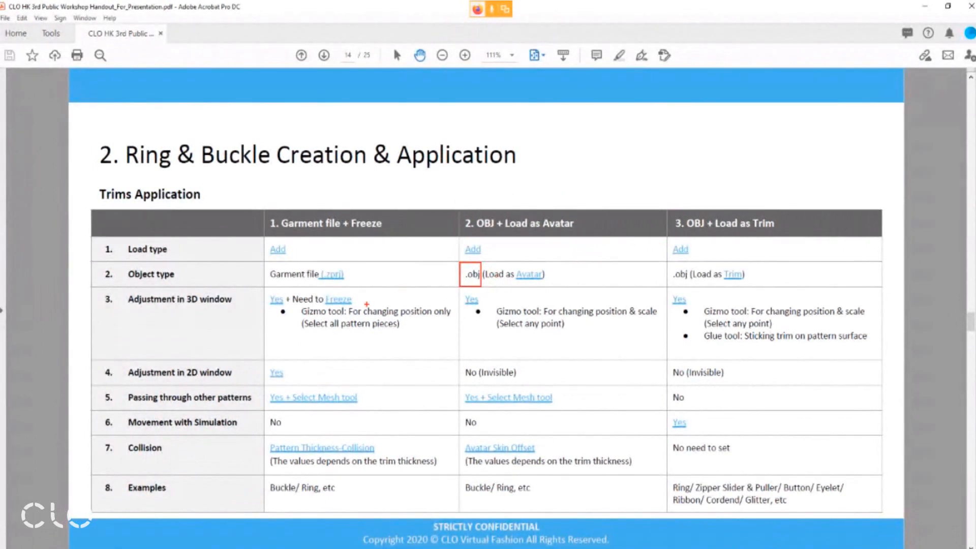
{"action": "left_click_drag", "start_coordinate": [481, 285], "coordinate": [551, 265], "text": "ctrl"}
Switch back to CLO and delete the buckle's pattern pieces from the coat file
{"action": "mouse_move", "coordinate": [364, 546]}
{"action": "left_click", "coordinate": [364, 518]}
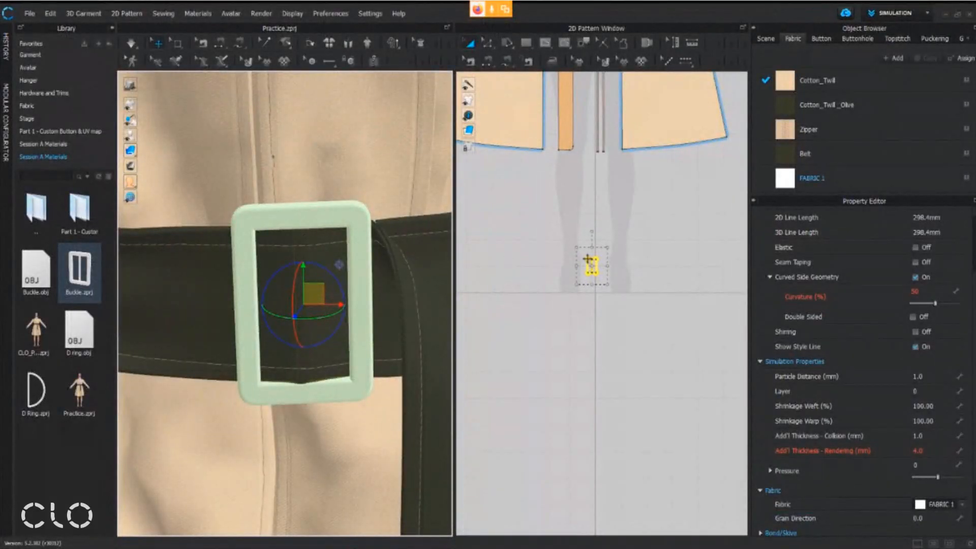
{"action": "scroll", "coordinate": [524, 254], "scroll_direction": "up", "scroll_amount": 3}
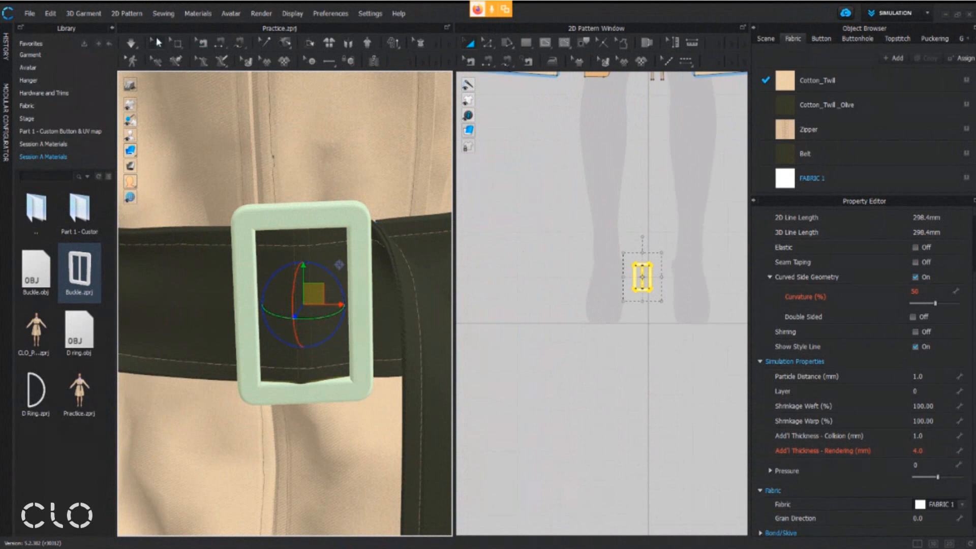
{"action": "scroll", "coordinate": [667, 273], "scroll_direction": "up", "scroll_amount": 1}
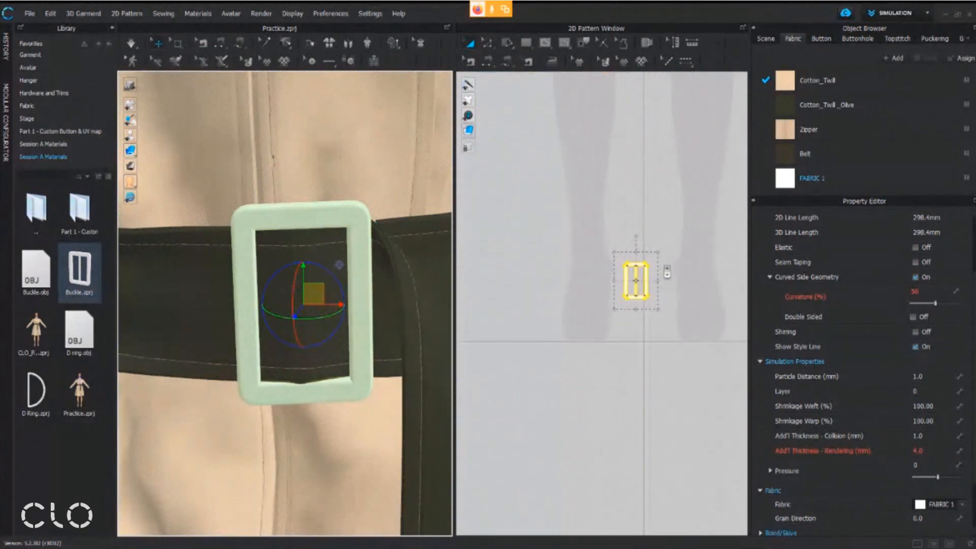
{"action": "middle_click_drag", "start_coordinate": [665, 272], "coordinate": [640, 279]}
{"action": "left_click", "coordinate": [573, 238]}
{"action": "left_click_drag", "start_coordinate": [656, 362], "coordinate": [666, 348]}
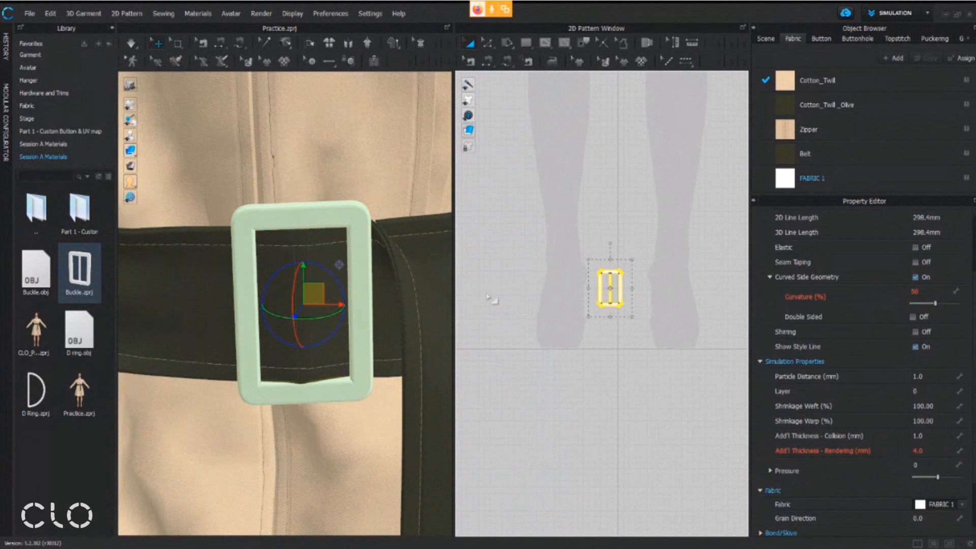
{"action": "key", "text": "Delete"}
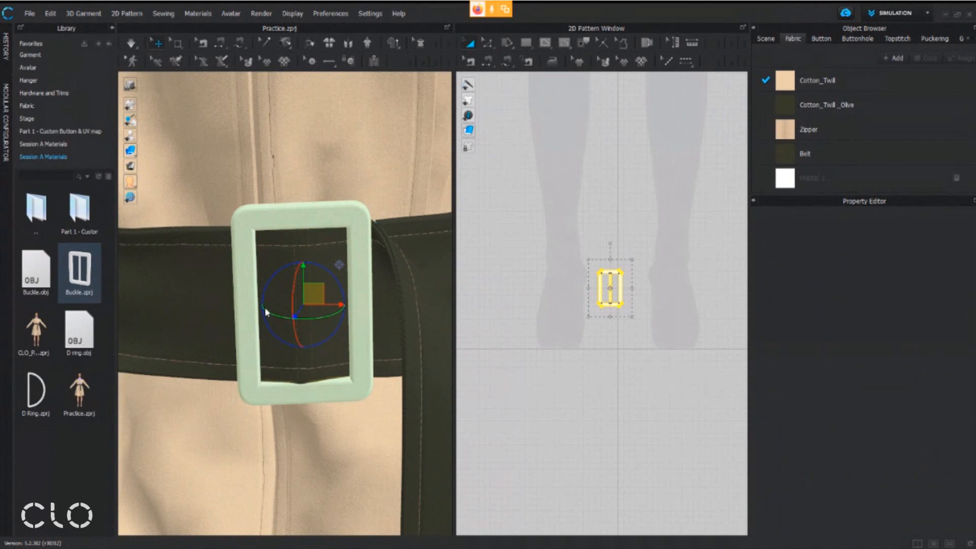
{"action": "key", "text": "Delete"}
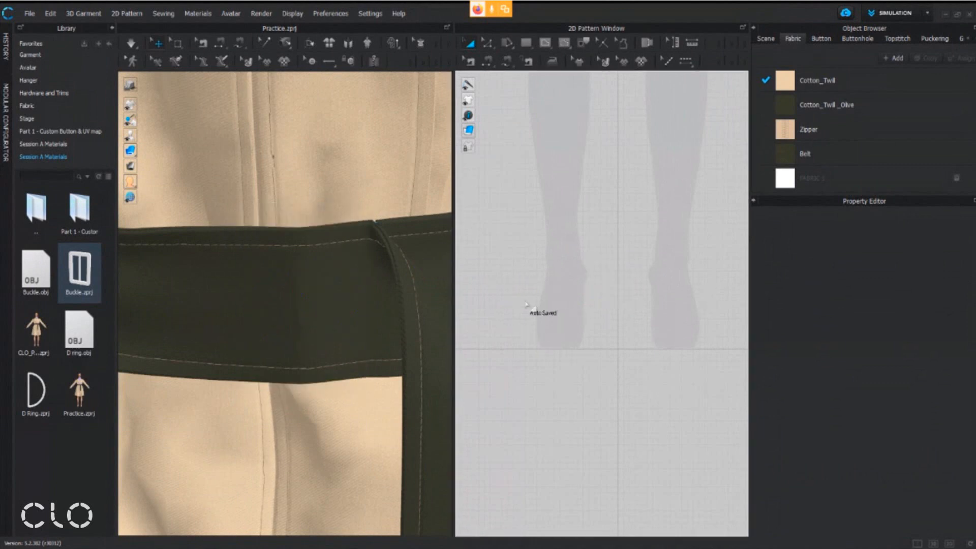
Add Buckle.obj from the Session A Materials library folder to the workspace, bringing up the Add OBJ settings
{"action": "scroll", "coordinate": [610, 224], "scroll_direction": "down", "scroll_amount": 5}
{"action": "scroll", "coordinate": [605, 214], "scroll_direction": "down", "scroll_amount": 5}
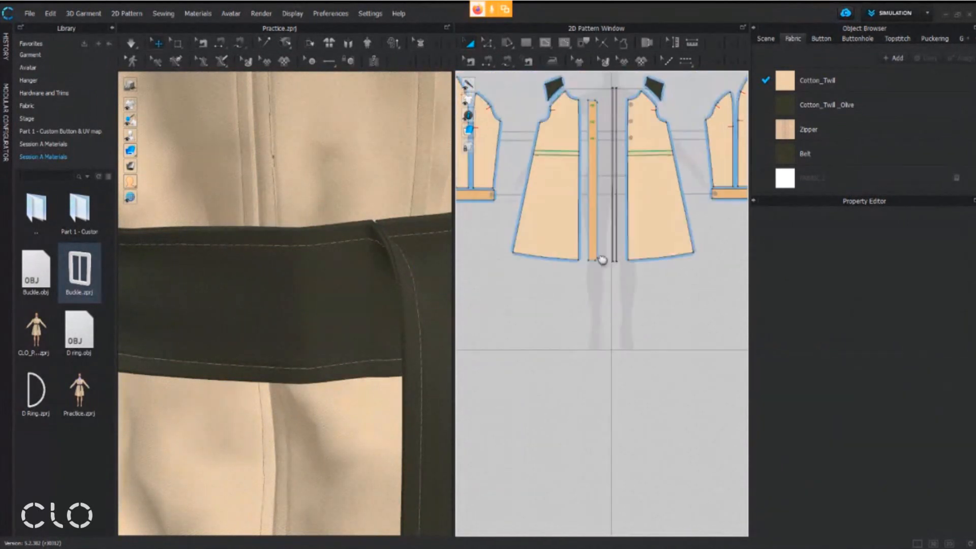
{"action": "scroll", "coordinate": [325, 249], "scroll_direction": "down", "scroll_amount": 3}
{"action": "scroll", "coordinate": [334, 257], "scroll_direction": "down", "scroll_amount": 2}
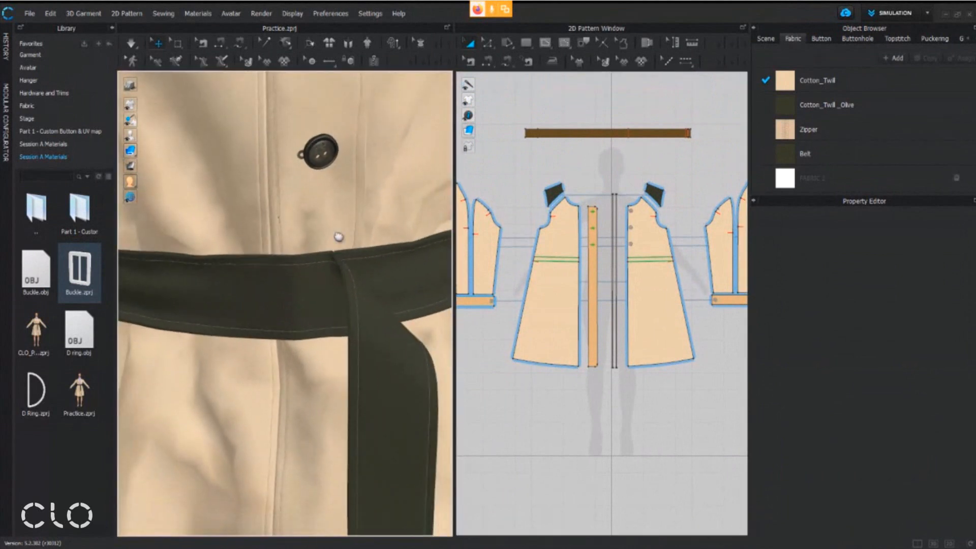
{"action": "middle_click_drag", "start_coordinate": [338, 237], "coordinate": [338, 148]}
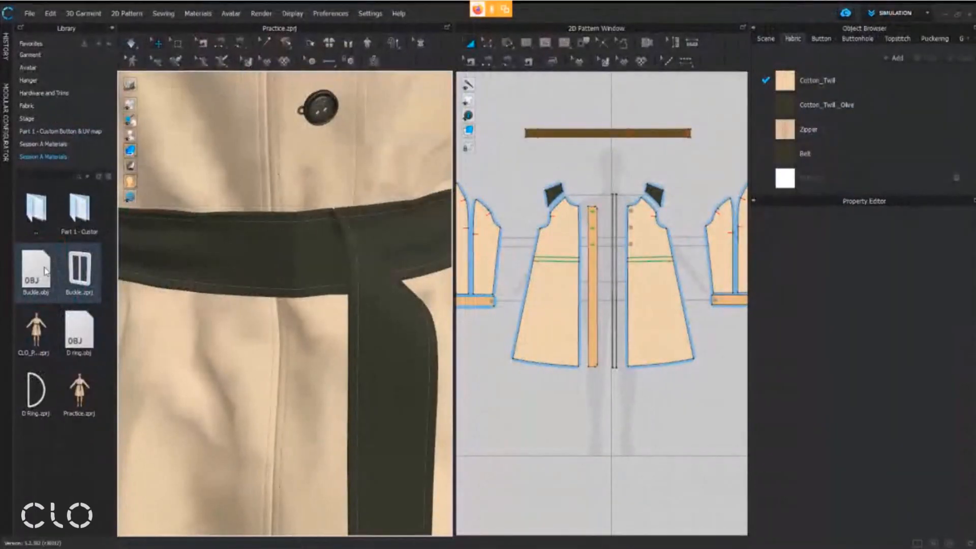
{"action": "right_click", "coordinate": [46, 270]}
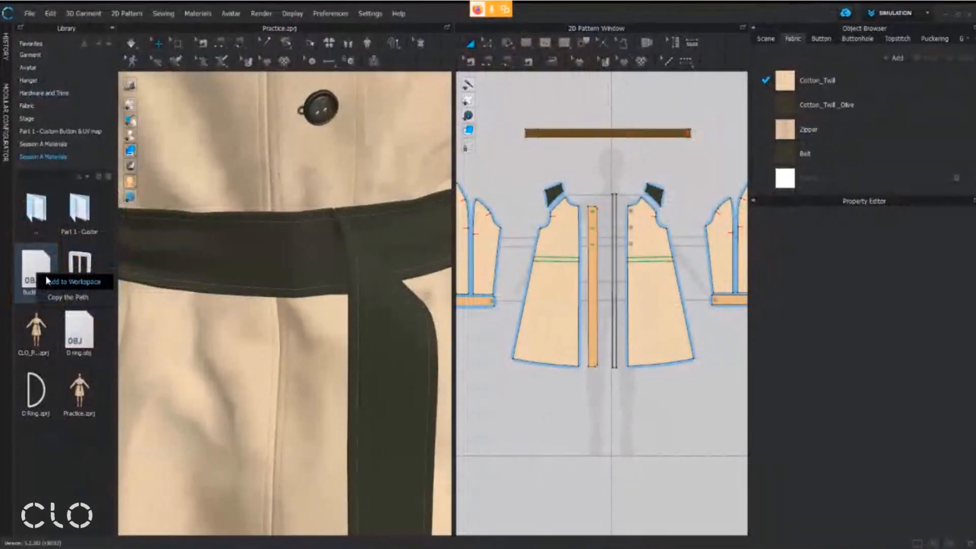
{"action": "left_click", "coordinate": [126, 287]}
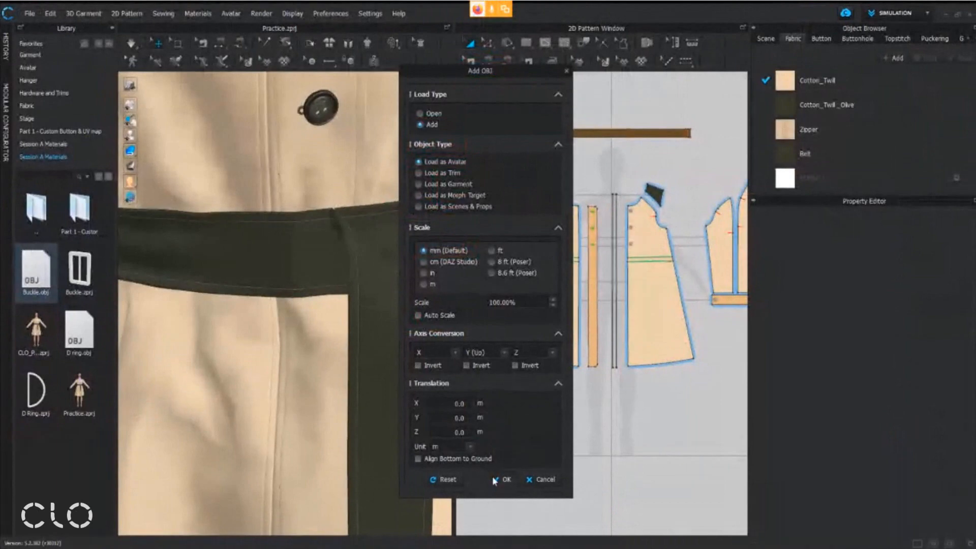
Add the buckle OBJ as an avatar at 100% scale in millimetres and locate it between the mannequin's feet
{"action": "left_click", "coordinate": [493, 477]}
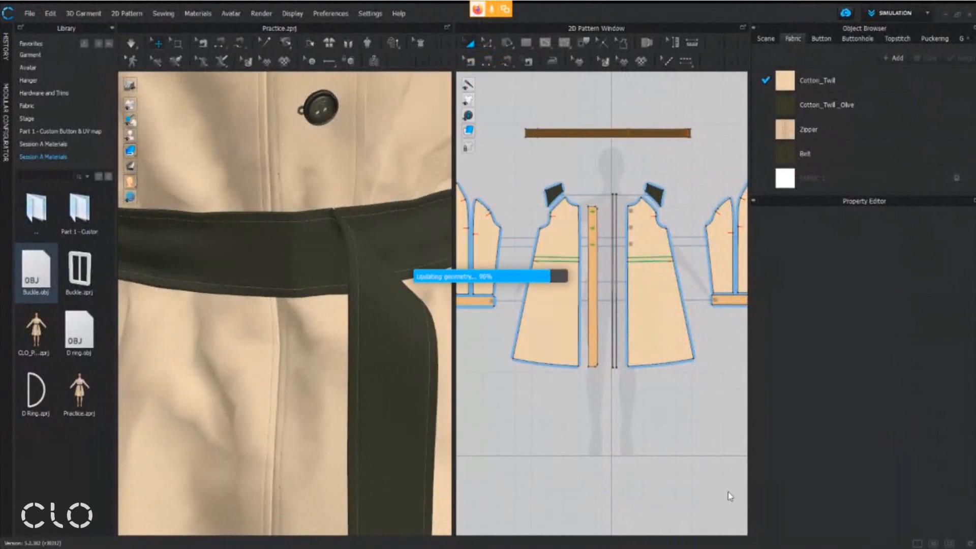
{"action": "scroll", "coordinate": [299, 435], "scroll_direction": "up", "scroll_amount": 5}
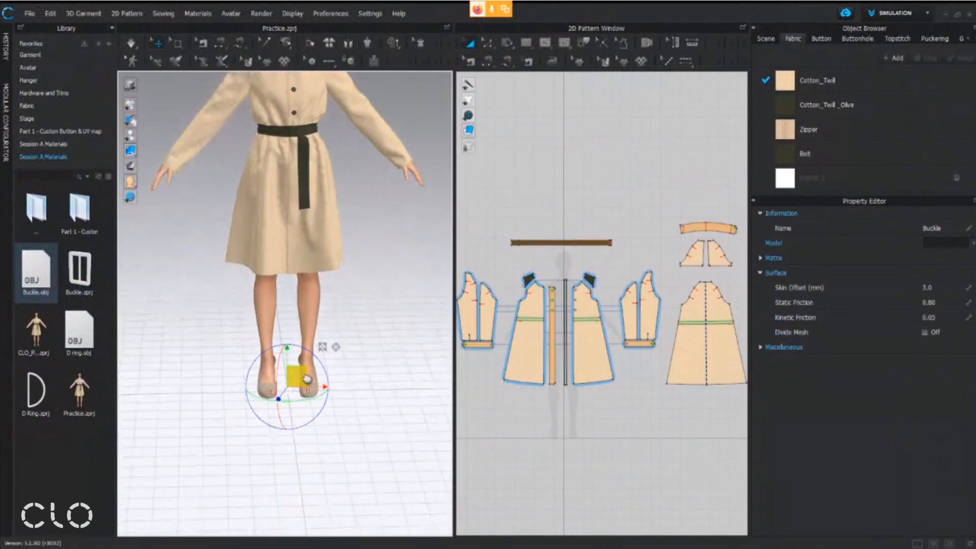
{"action": "scroll", "coordinate": [298, 436], "scroll_direction": "up", "scroll_amount": 5}
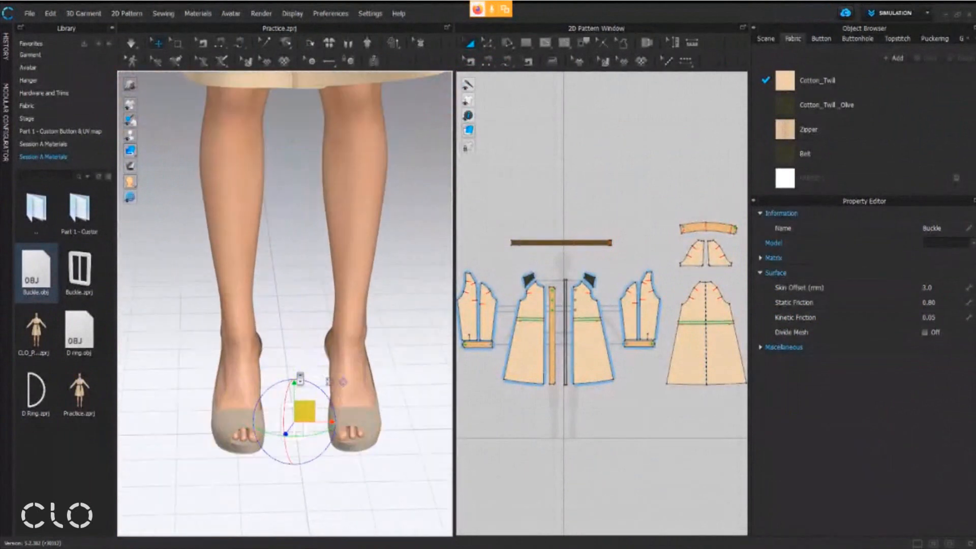
{"action": "scroll", "coordinate": [310, 422], "scroll_direction": "up", "scroll_amount": 4}
{"action": "scroll", "coordinate": [323, 329], "scroll_direction": "up", "scroll_amount": 4}
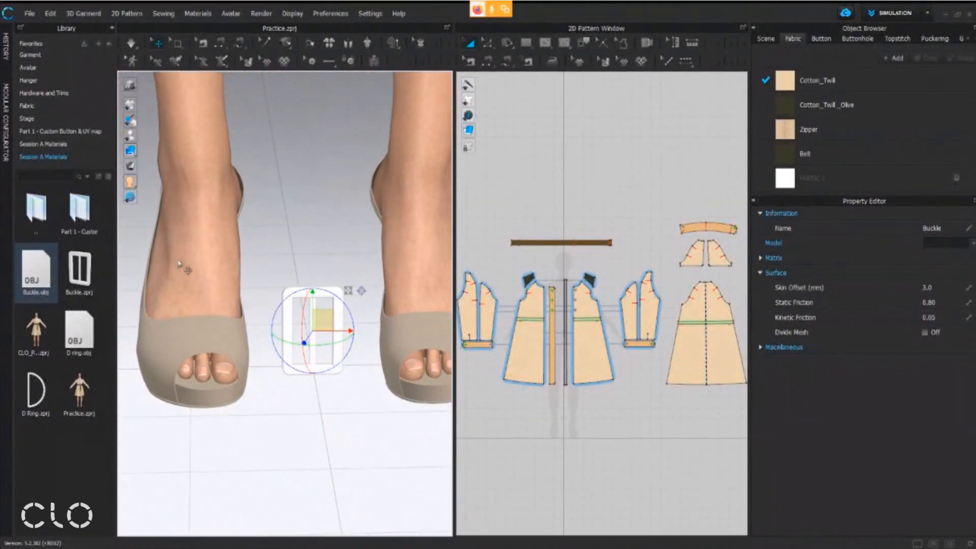
{"action": "scroll", "coordinate": [540, 412], "scroll_direction": "up", "scroll_amount": 2}
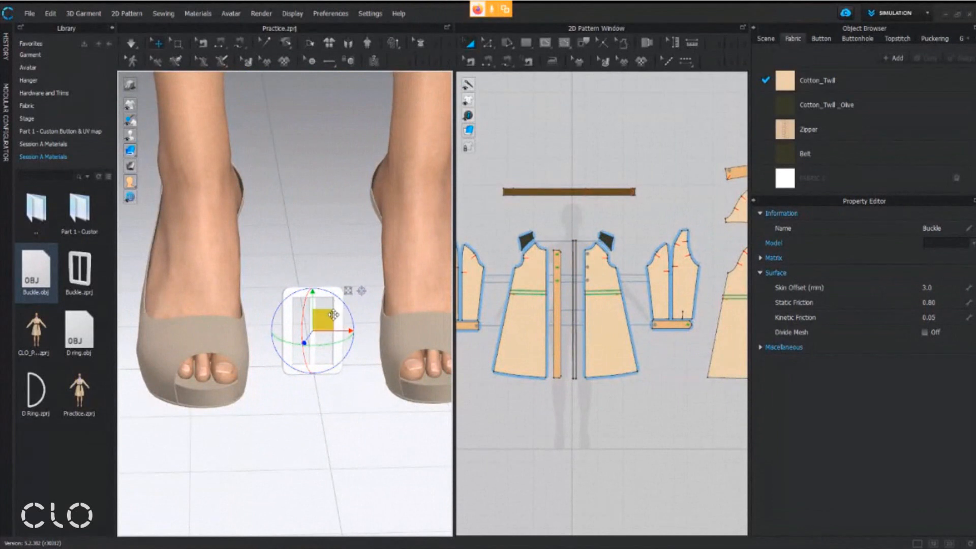
Select the buckle's mesh and set its gizmo at the buckle's upper corner
{"action": "middle_click_drag", "start_coordinate": [333, 315], "coordinate": [327, 342]}
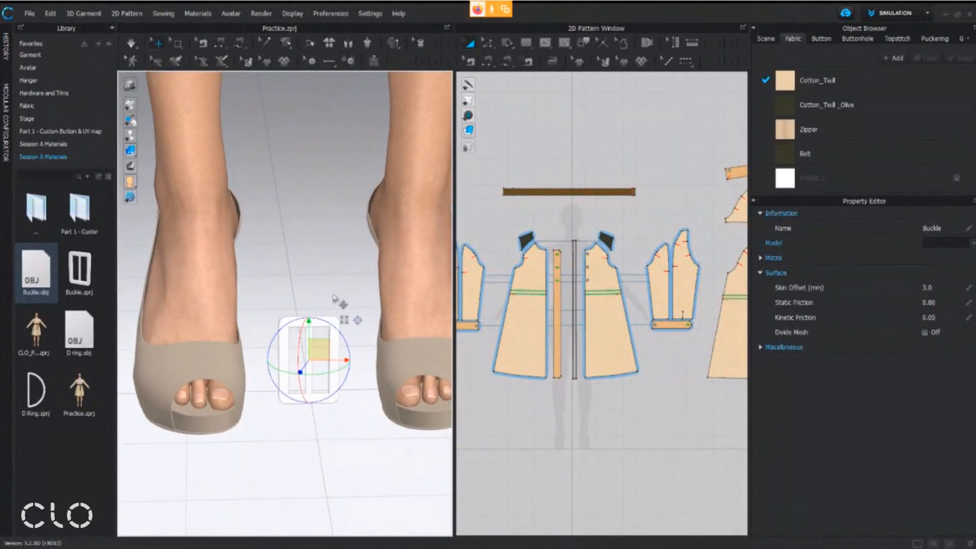
{"action": "left_click", "coordinate": [341, 307]}
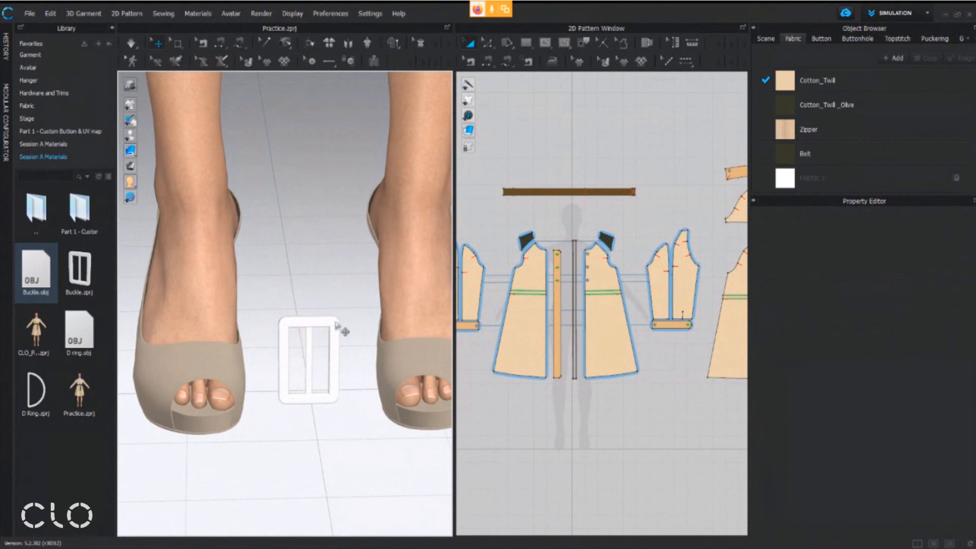
{"action": "left_click", "coordinate": [335, 325]}
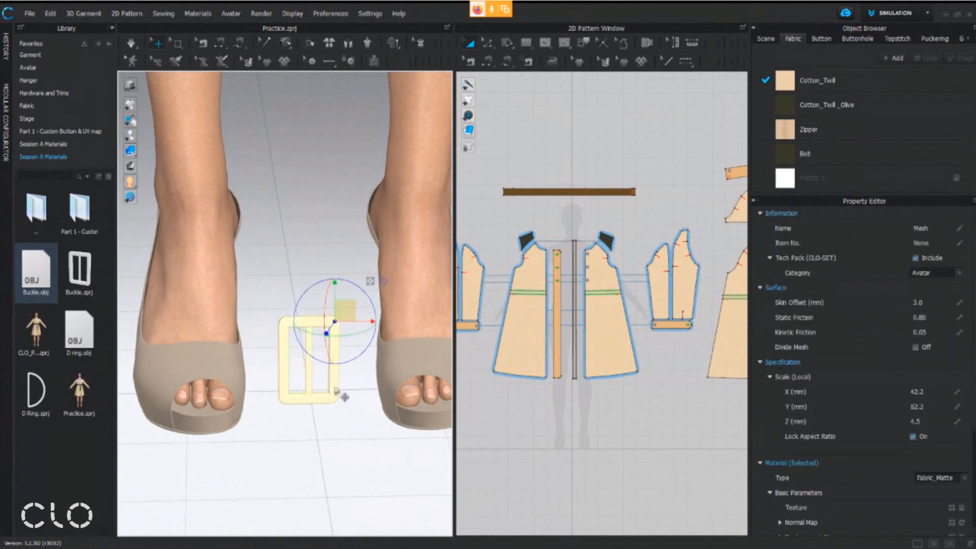
{"action": "left_click", "coordinate": [335, 387]}
{"action": "left_click", "coordinate": [286, 388]}
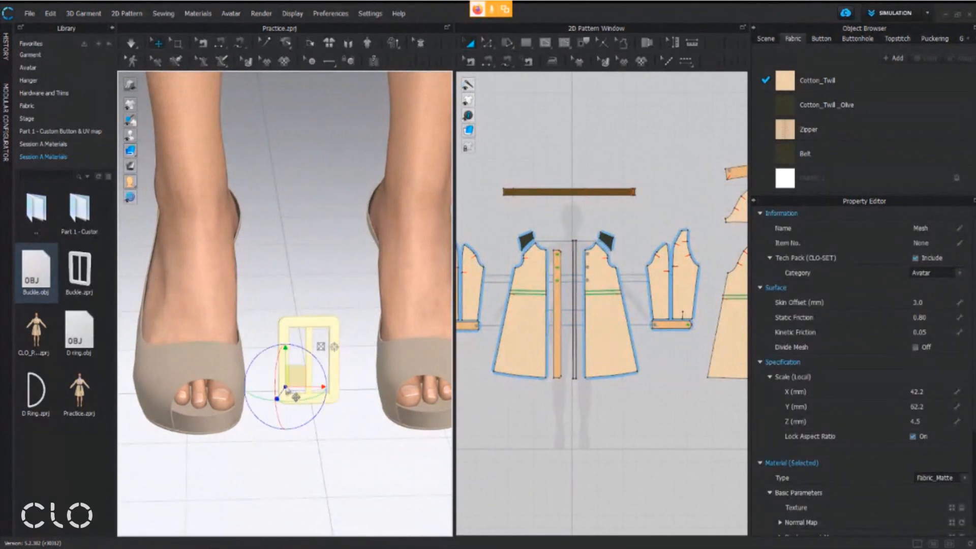
{"action": "left_click", "coordinate": [330, 323]}
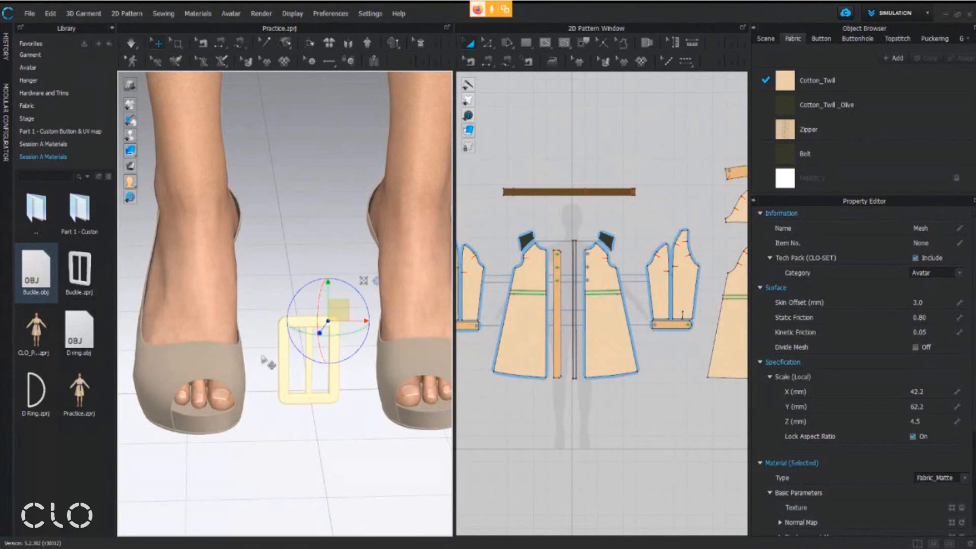
{"action": "middle_click_drag", "start_coordinate": [329, 323], "coordinate": [328, 360]}
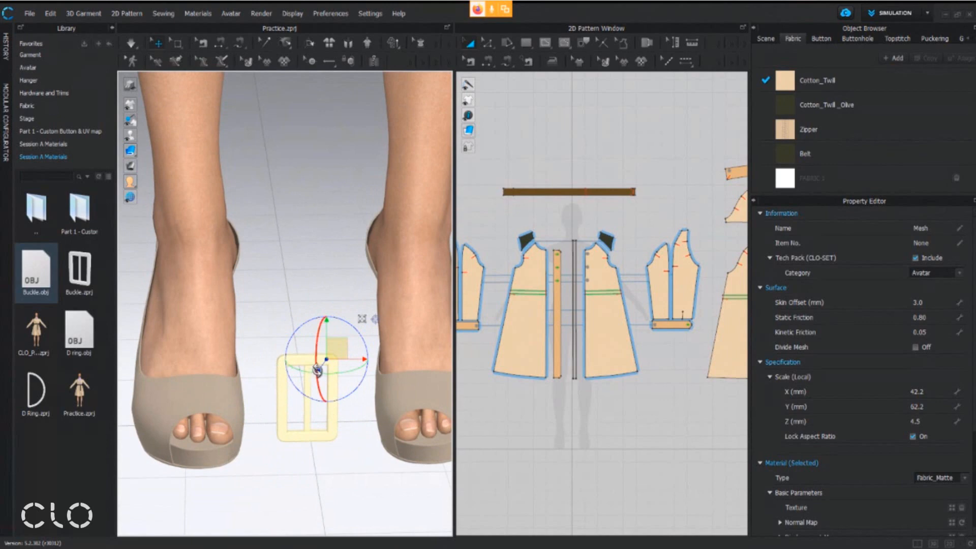
Raise the buckle from the floor up to the coat's belt at waist height
{"action": "scroll", "coordinate": [342, 367], "scroll_direction": "down", "scroll_amount": 3}
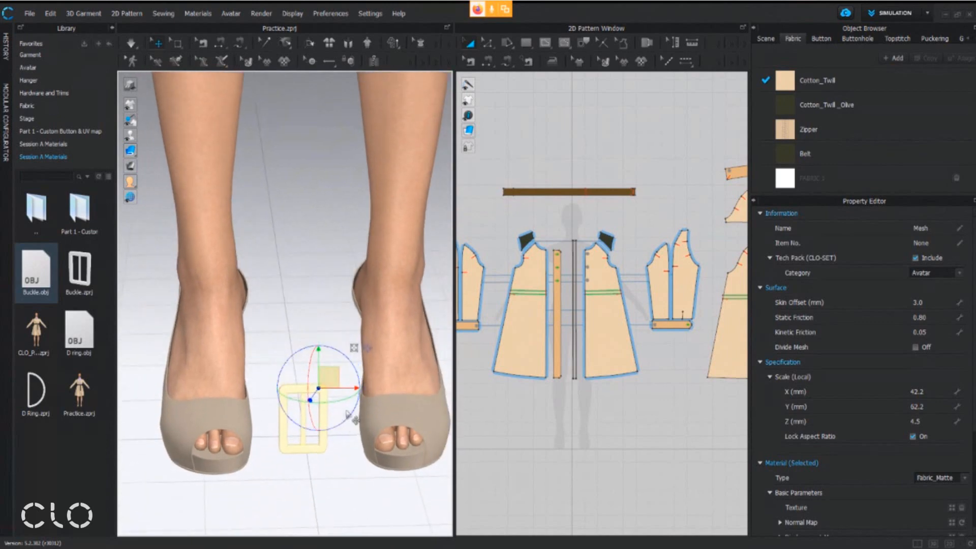
{"action": "middle_click_drag", "start_coordinate": [351, 420], "coordinate": [361, 473]}
{"action": "left_click_drag", "start_coordinate": [323, 418], "coordinate": [323, 60]}
{"action": "middle_click_drag", "start_coordinate": [368, 138], "coordinate": [401, 482]}
{"action": "right_click_drag", "start_coordinate": [363, 427], "coordinate": [368, 403]}
{"action": "scroll", "coordinate": [370, 405], "scroll_direction": "down", "scroll_amount": 5}
{"action": "middle_click_drag", "start_coordinate": [367, 373], "coordinate": [353, 478]}
{"action": "left_click_drag", "start_coordinate": [316, 440], "coordinate": [313, 169]}
{"action": "left_click_drag", "start_coordinate": [299, 216], "coordinate": [305, 329]}
{"action": "scroll", "coordinate": [329, 166], "scroll_direction": "up", "scroll_amount": 10}
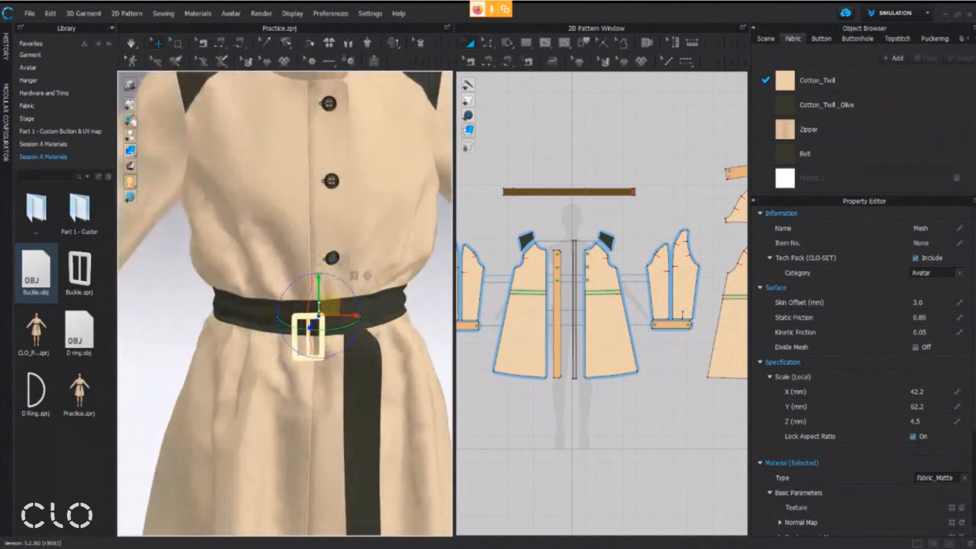
Bring the buckle in against the front of the belt, beside the belt's hanging end
{"action": "middle_click_drag", "start_coordinate": [342, 312], "coordinate": [299, 241]}
{"action": "right_click_drag", "start_coordinate": [316, 257], "coordinate": [165, 244]}
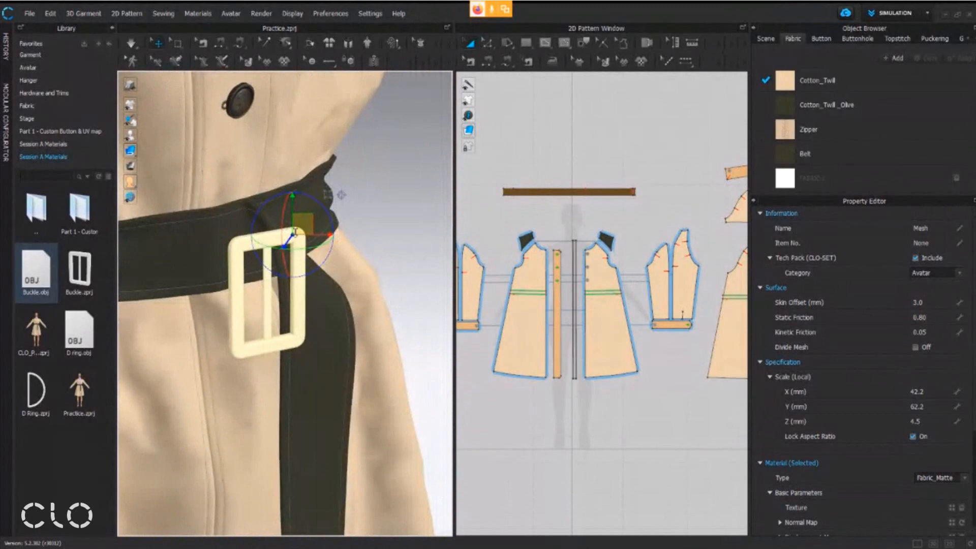
{"action": "left_click_drag", "start_coordinate": [316, 187], "coordinate": [297, 178]}
{"action": "scroll", "coordinate": [297, 178], "scroll_direction": "down", "scroll_amount": 6}
{"action": "right_click_drag", "start_coordinate": [255, 300], "coordinate": [342, 300]}
{"action": "left_click_drag", "start_coordinate": [296, 245], "coordinate": [209, 270]}
{"action": "right_click_drag", "start_coordinate": [234, 286], "coordinate": [254, 290]}
{"action": "left_click_drag", "start_coordinate": [281, 239], "coordinate": [320, 243]}
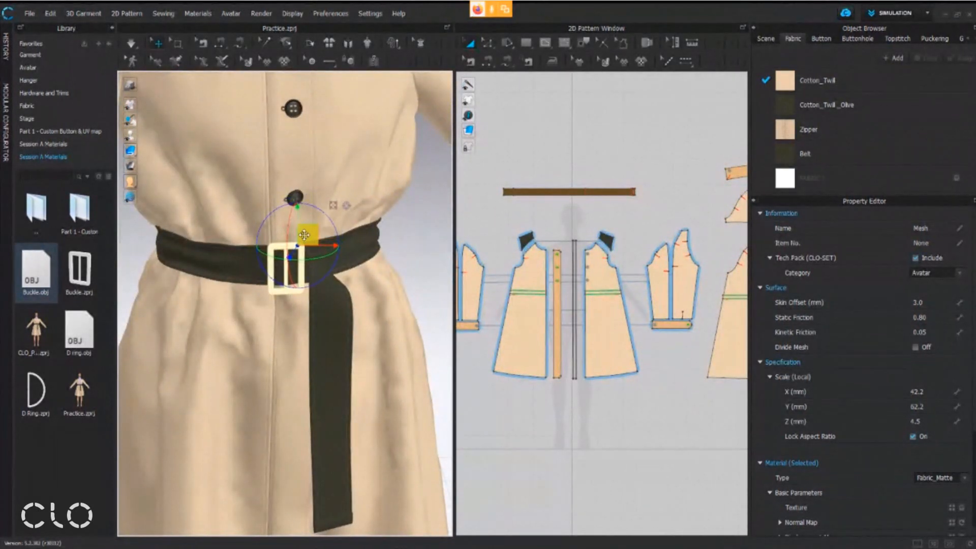
Fine-tune the buckle's height and depth so it sits over the belt at the coat's front closure
{"action": "scroll", "coordinate": [310, 235], "scroll_direction": "up", "scroll_amount": 5}
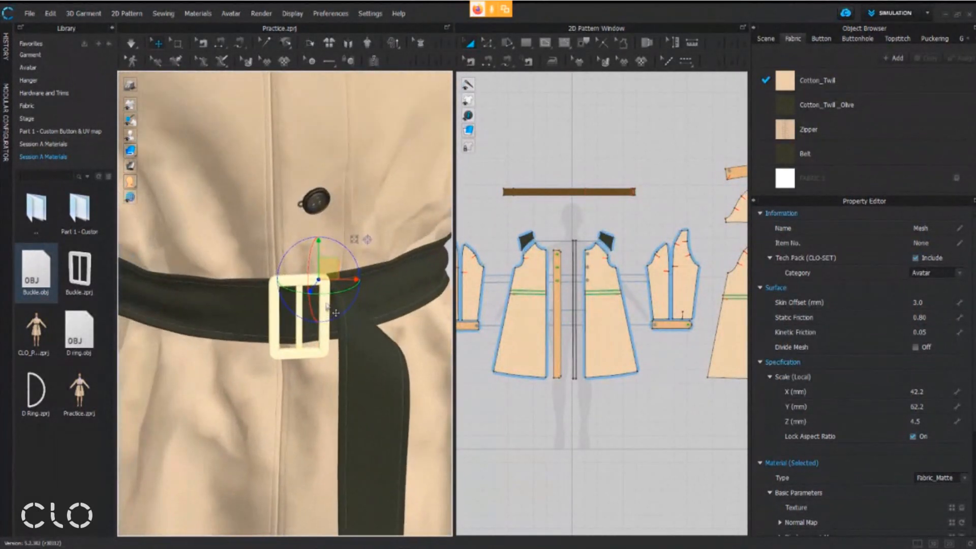
{"action": "right_click_drag", "start_coordinate": [328, 279], "coordinate": [451, 259]}
{"action": "left_click_drag", "start_coordinate": [330, 268], "coordinate": [333, 272]}
{"action": "right_click_drag", "start_coordinate": [330, 284], "coordinate": [241, 285]}
{"action": "left_click_drag", "start_coordinate": [331, 272], "coordinate": [336, 260]}
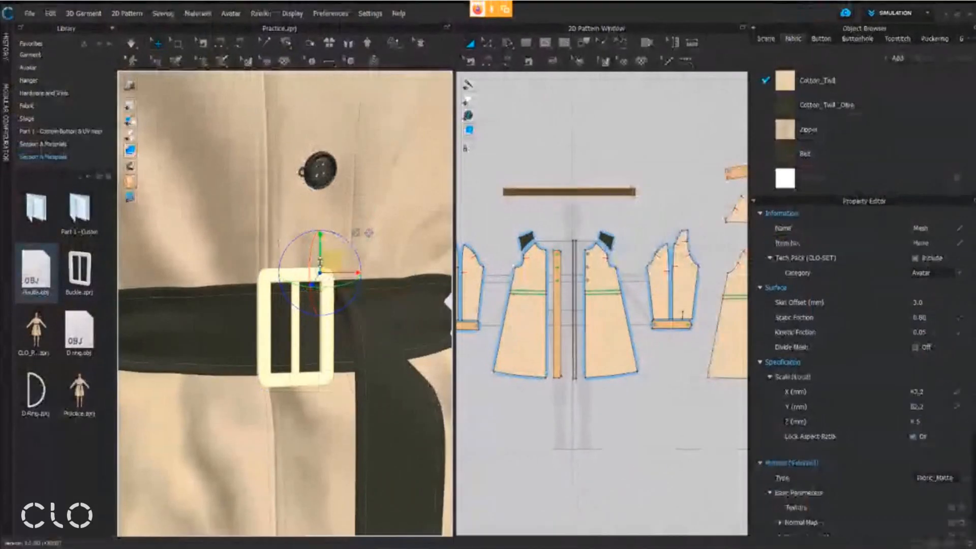
Switch the buckle's gizmo to scaling and enlarge the buckle proportionally to about 43.9 × 64.7 × 4.7 mm
{"action": "left_click", "coordinate": [356, 233]}
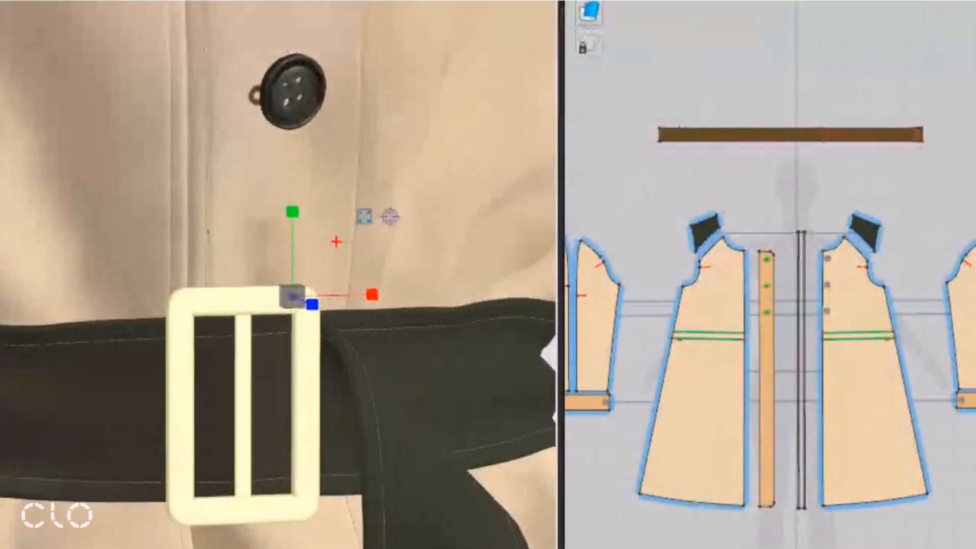
{"action": "left_click_drag", "start_coordinate": [254, 185], "coordinate": [405, 347]}
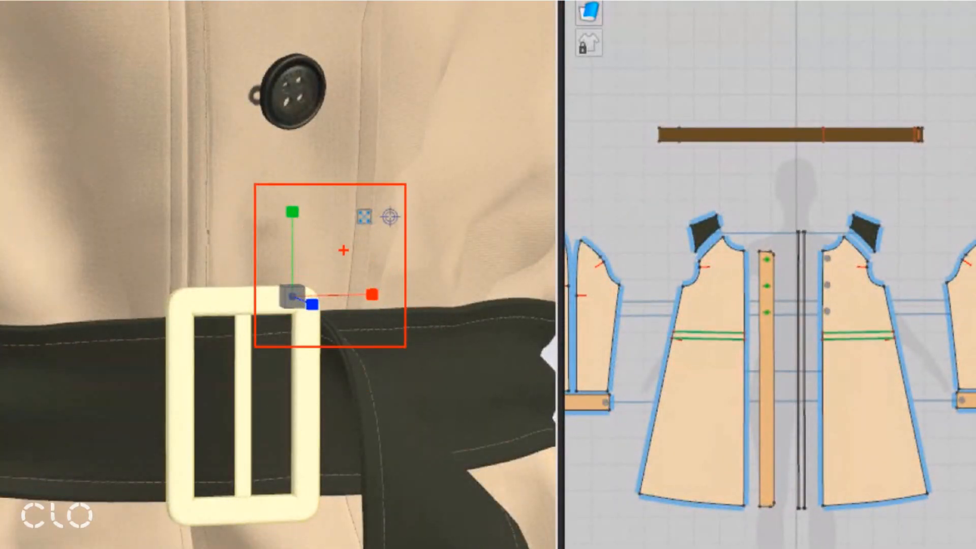
{"action": "key", "text": "Escape"}
{"action": "right_click_drag", "start_coordinate": [336, 287], "coordinate": [324, 275]}
{"action": "left_click_drag", "start_coordinate": [329, 266], "coordinate": [323, 271]}
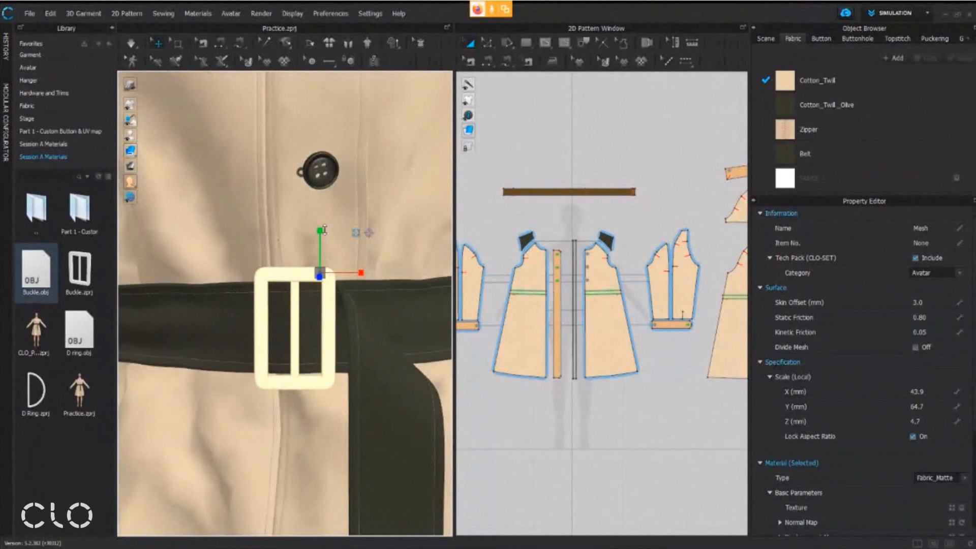
Rescale the buckle to about 42.5 × 73.2 × 5.6 mm, return to the move gizmo and centre it vertically on the belt
{"action": "mouse_move", "coordinate": [322, 230]}
{"action": "left_mouse_down"}
{"action": "mouse_move", "coordinate": [322, 220]}
{"action": "mouse_move", "coordinate": [323, 237]}
{"action": "mouse_move", "coordinate": [325, 228]}
{"action": "left_mouse_up"}
{"action": "left_click_drag", "start_coordinate": [359, 271], "coordinate": [355, 272]}
{"action": "right_click_drag", "start_coordinate": [324, 280], "coordinate": [367, 273]}
{"action": "left_click_drag", "start_coordinate": [355, 273], "coordinate": [365, 288]}
{"action": "right_click_drag", "start_coordinate": [359, 311], "coordinate": [320, 317]}
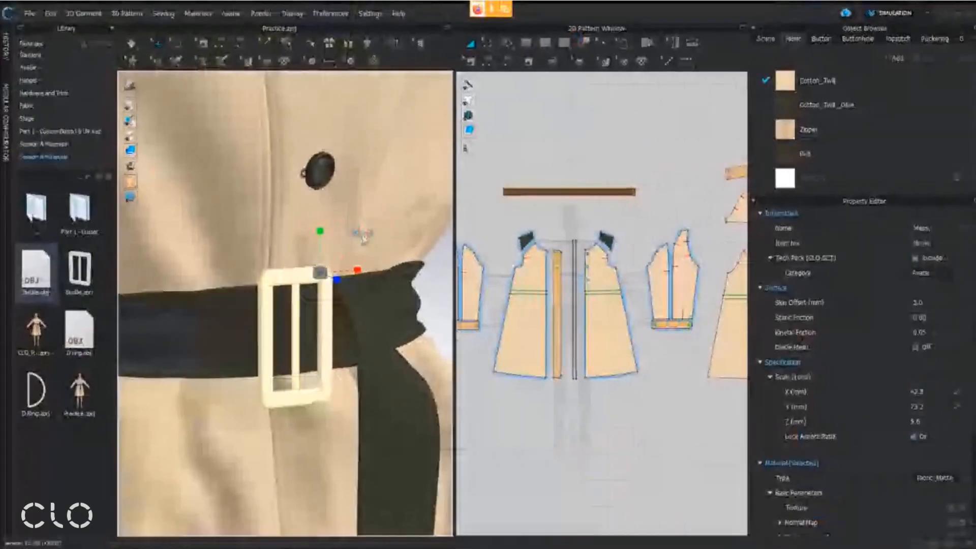
{"action": "left_click", "coordinate": [354, 232]}
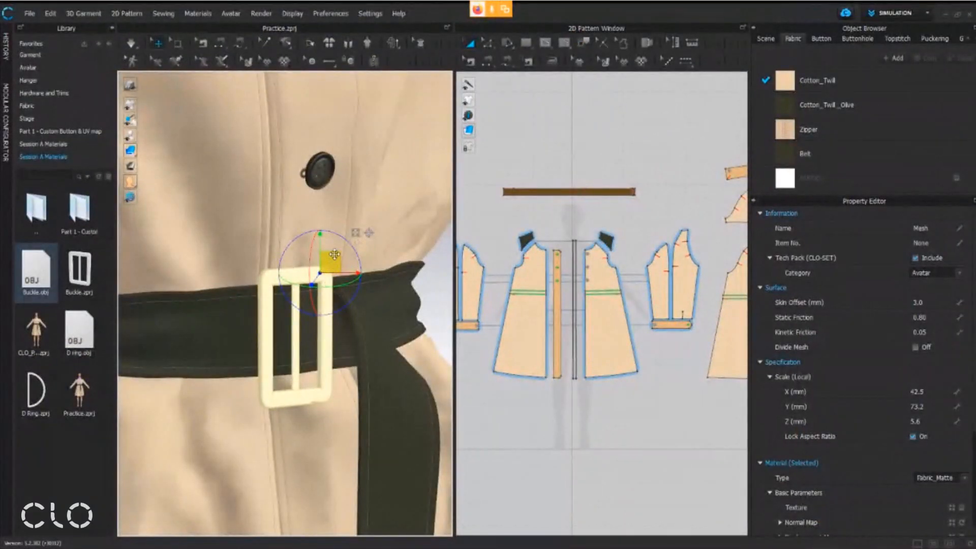
{"action": "left_click_drag", "start_coordinate": [330, 260], "coordinate": [330, 251]}
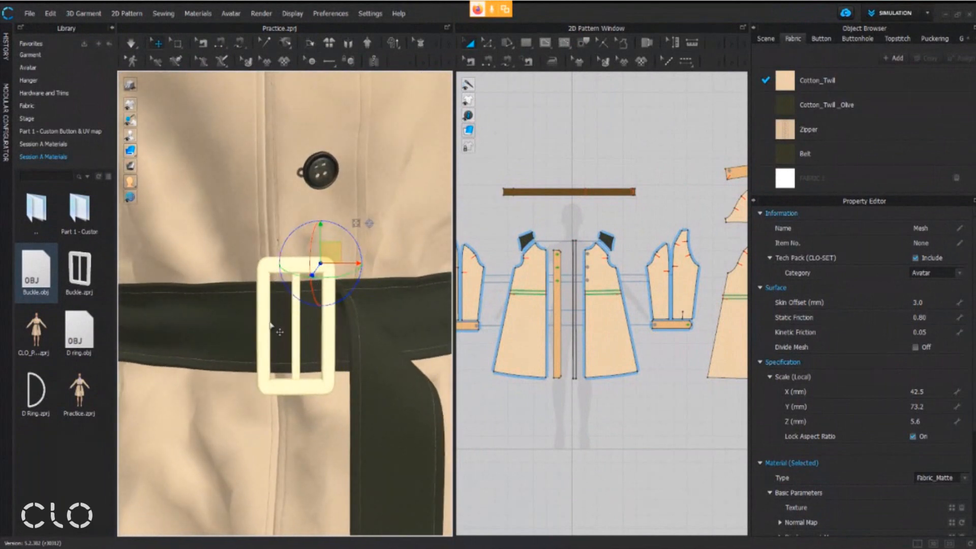
Select a narrow band of the belt's mesh across its full width, where it passes behind the buckle's centre bar
{"action": "scroll", "coordinate": [279, 326], "scroll_direction": "up", "scroll_amount": 2}
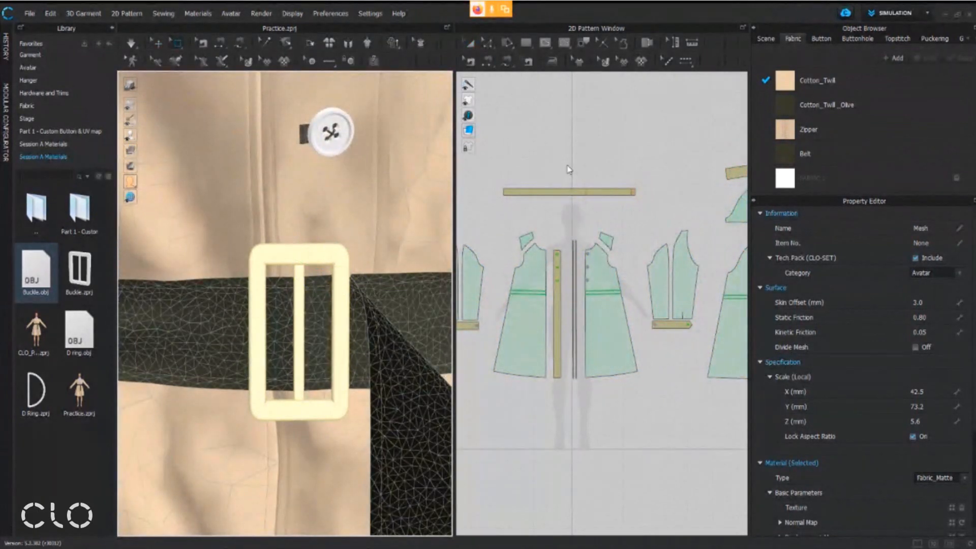
{"action": "left_click_drag", "start_coordinate": [279, 309], "coordinate": [321, 372]}
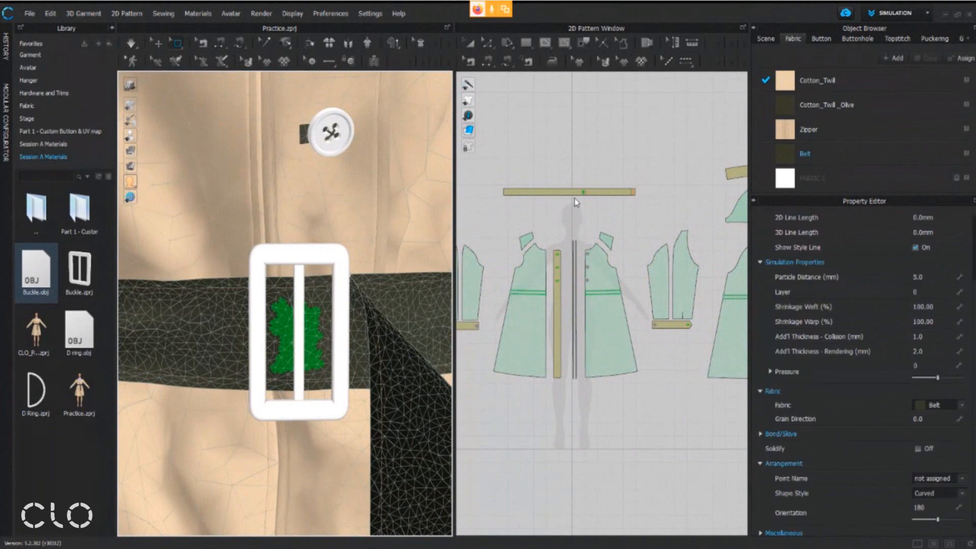
{"action": "scroll", "coordinate": [576, 202], "scroll_direction": "up", "scroll_amount": 8}
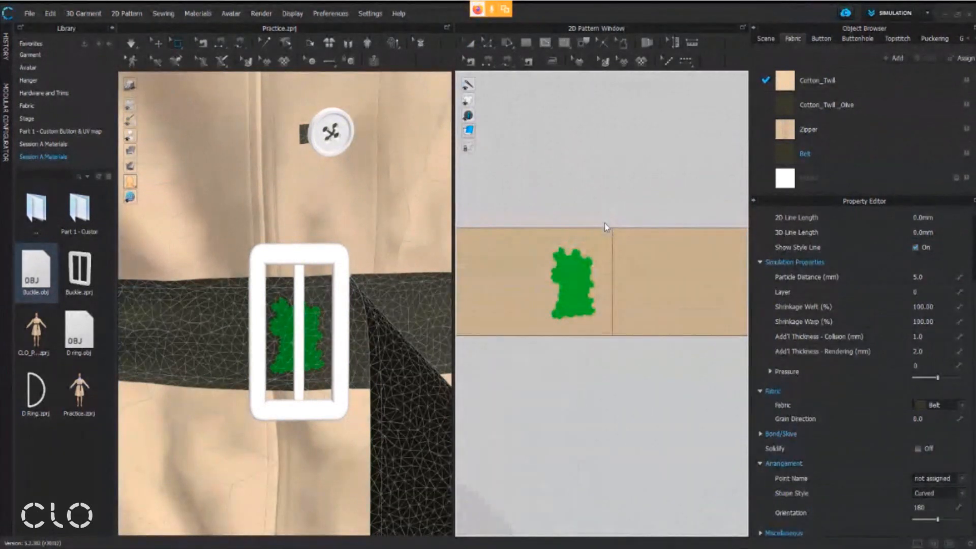
{"action": "middle_click_drag", "start_coordinate": [621, 245], "coordinate": [594, 277]}
{"action": "right_click_drag", "start_coordinate": [337, 301], "coordinate": [342, 272]}
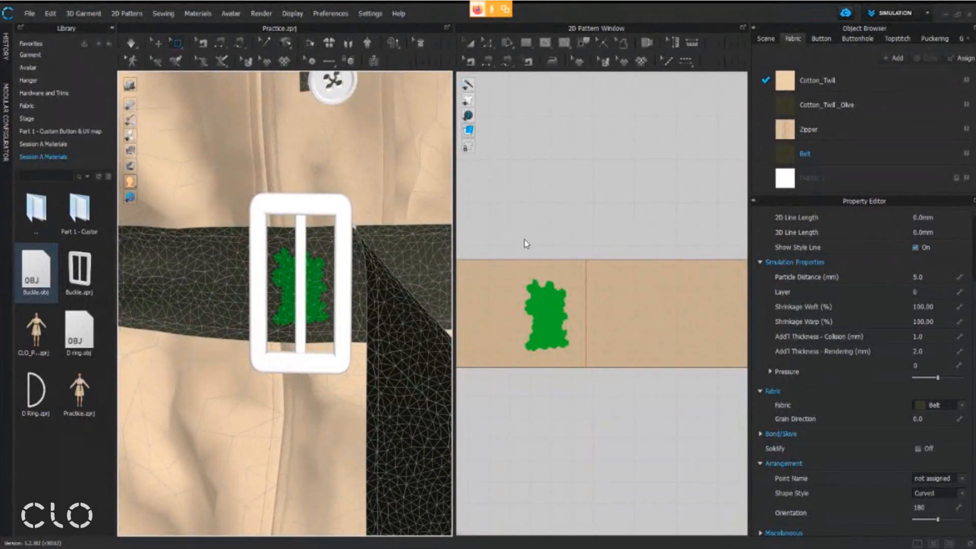
{"action": "left_click_drag", "start_coordinate": [522, 233], "coordinate": [538, 303]}
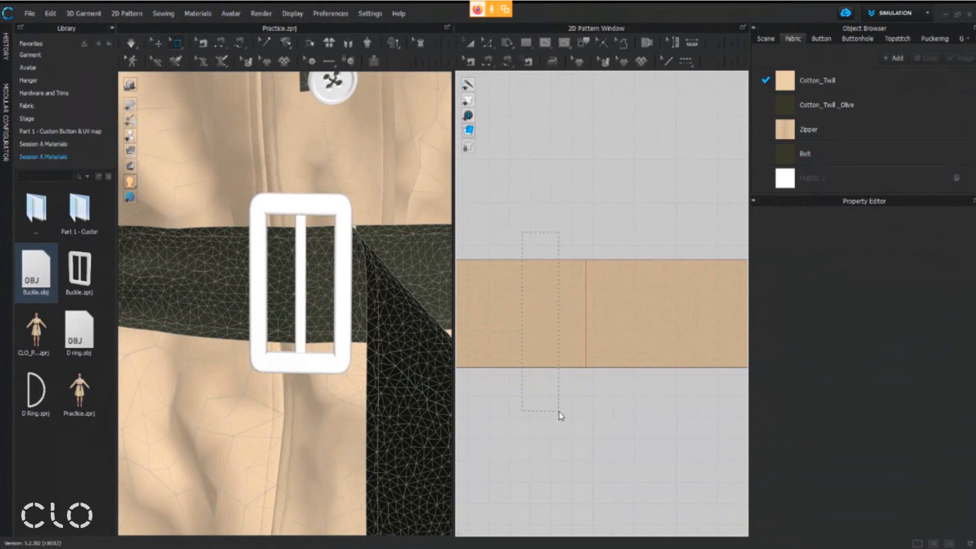
{"action": "left_click_drag", "start_coordinate": [559, 412], "coordinate": [558, 412]}
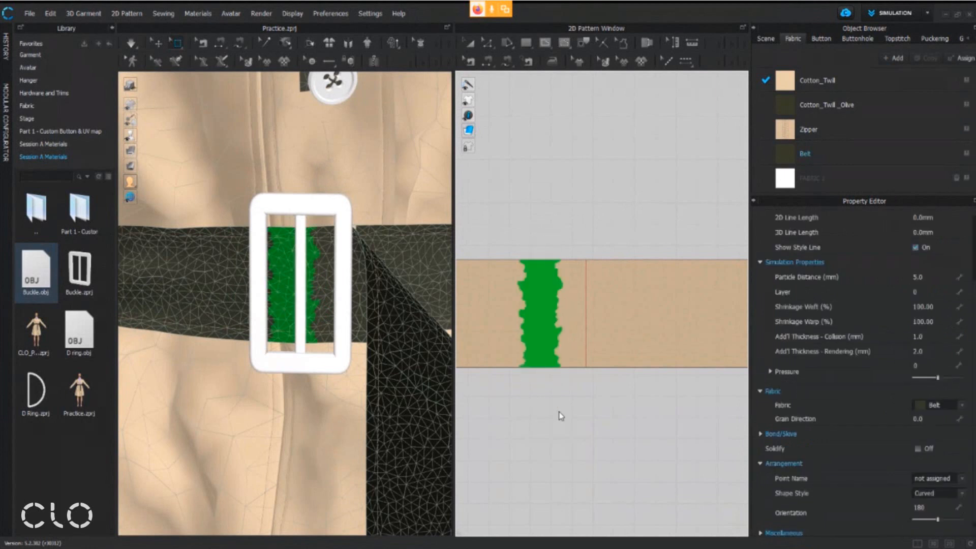
{"action": "left_click_drag", "start_coordinate": [534, 235], "coordinate": [562, 402]}
Pull the selected belt mesh forward over the buckle's centre bar and adjust its position inside the frame
{"action": "right_click_drag", "start_coordinate": [275, 277], "coordinate": [289, 278]}
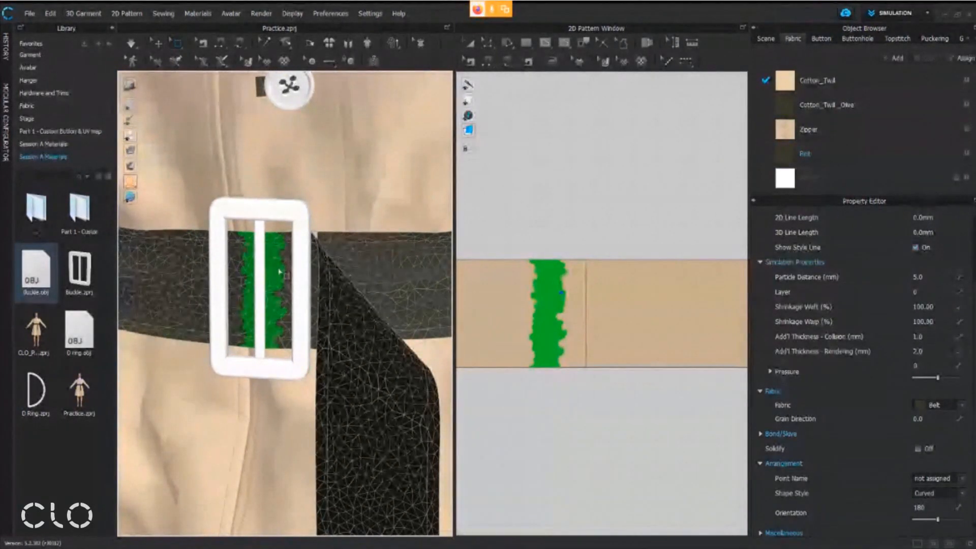
{"action": "left_click", "coordinate": [274, 273]}
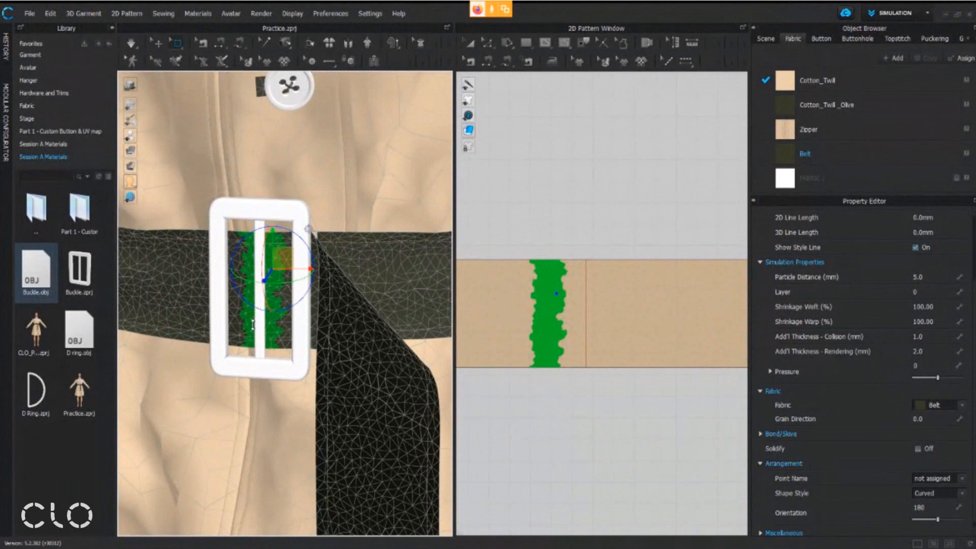
{"action": "left_click_drag", "start_coordinate": [253, 325], "coordinate": [254, 326]}
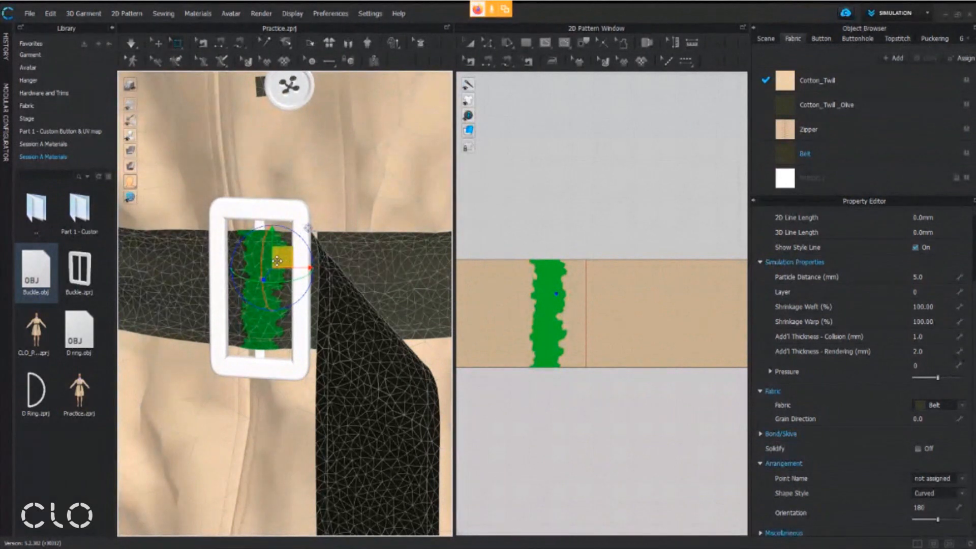
{"action": "left_click_drag", "start_coordinate": [283, 257], "coordinate": [277, 260]}
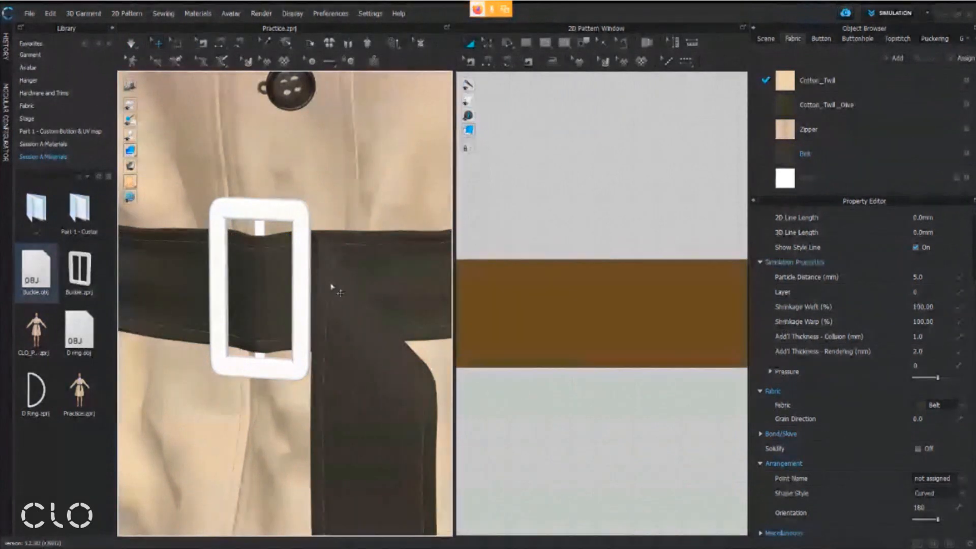
Select the buckle, set its Skin Offset to 1.0 mm and briefly simulate the belt against it
{"action": "right_click_drag", "start_coordinate": [331, 292], "coordinate": [315, 282]}
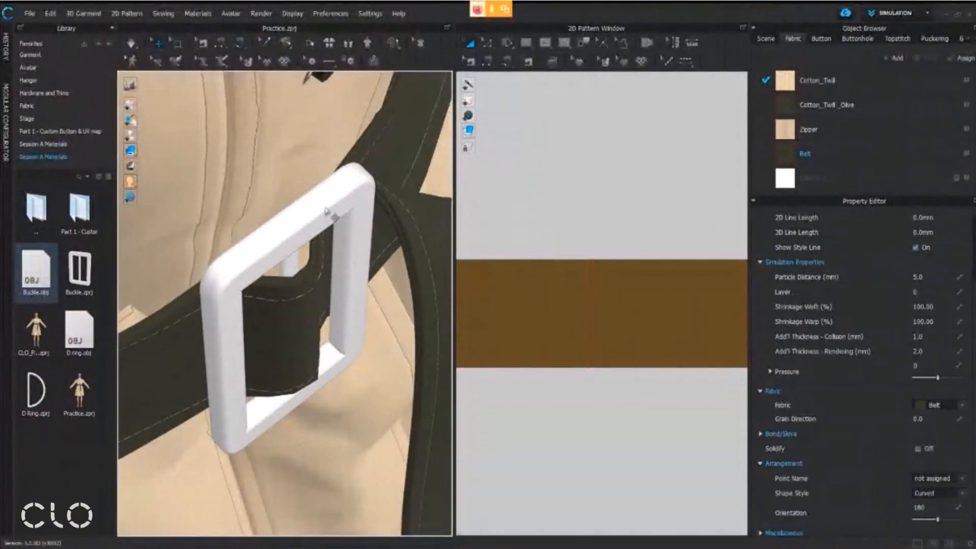
{"action": "left_click", "coordinate": [330, 214]}
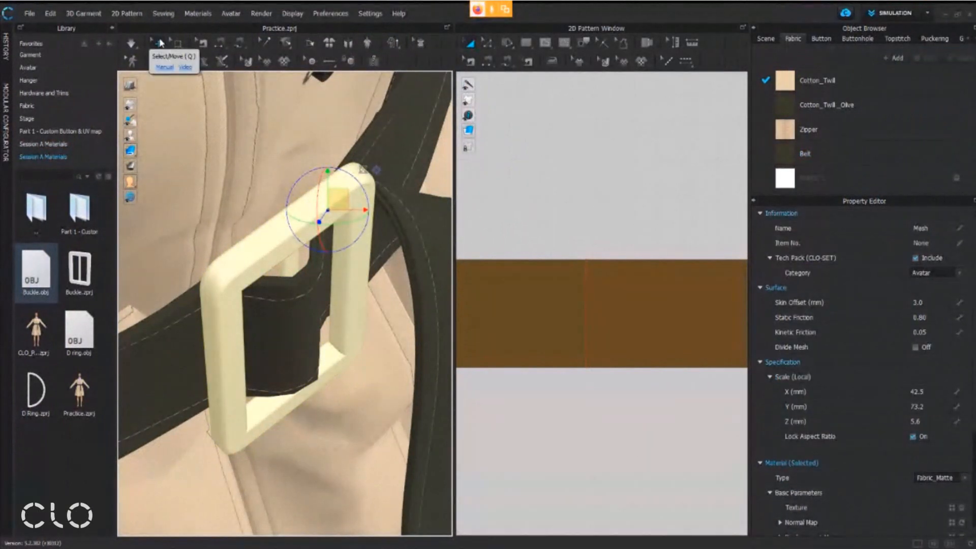
{"action": "left_click", "coordinate": [258, 244]}
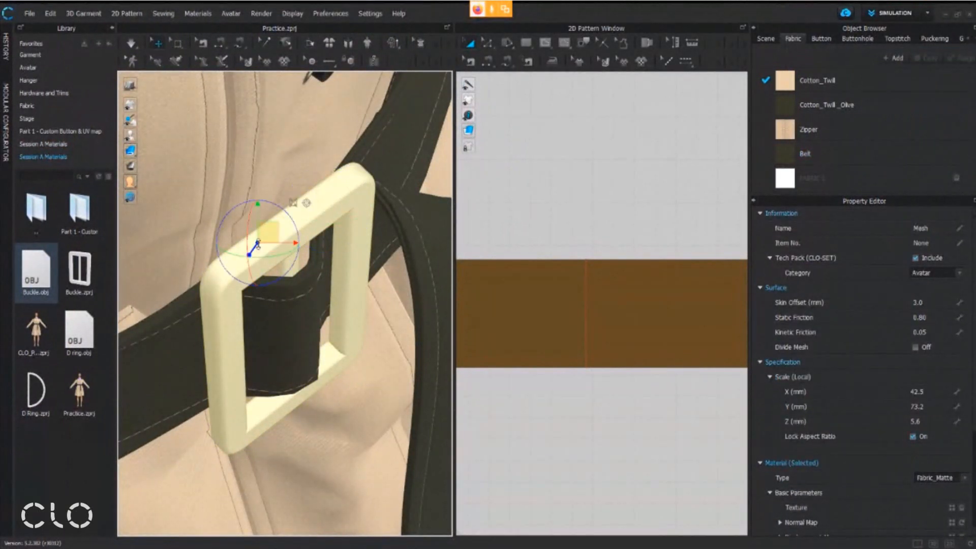
{"action": "middle_click_drag", "start_coordinate": [349, 343], "coordinate": [361, 303]}
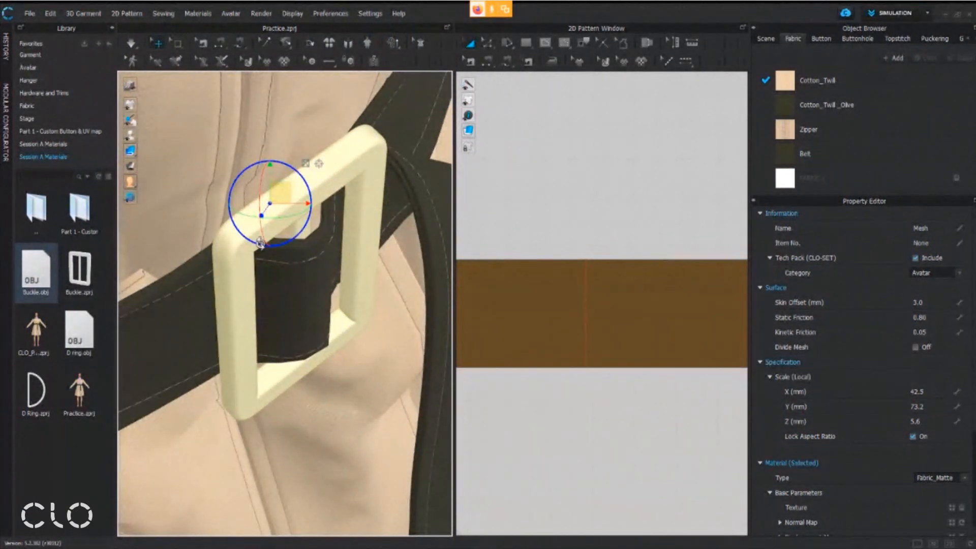
{"action": "right_click_drag", "start_coordinate": [358, 230], "coordinate": [350, 212]}
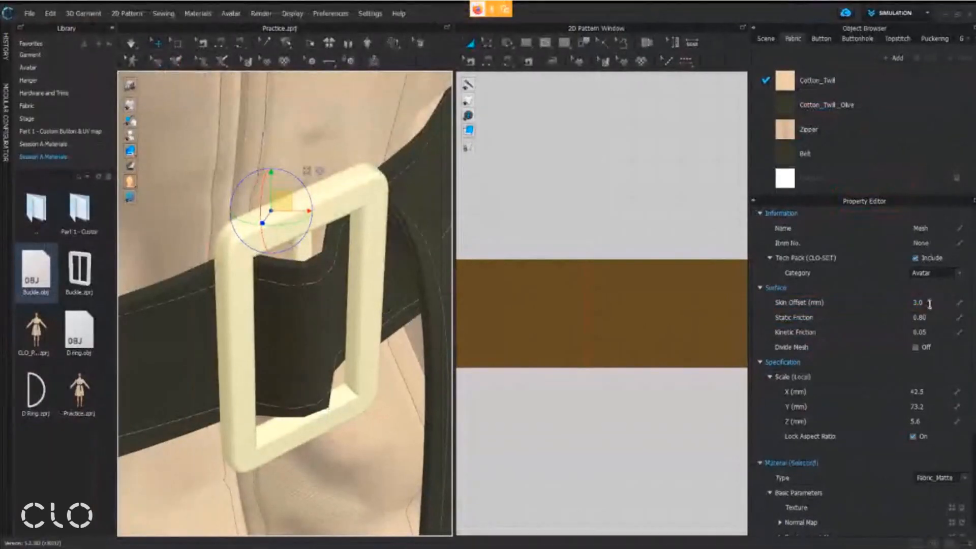
{"action": "double_click", "coordinate": [874, 332]}
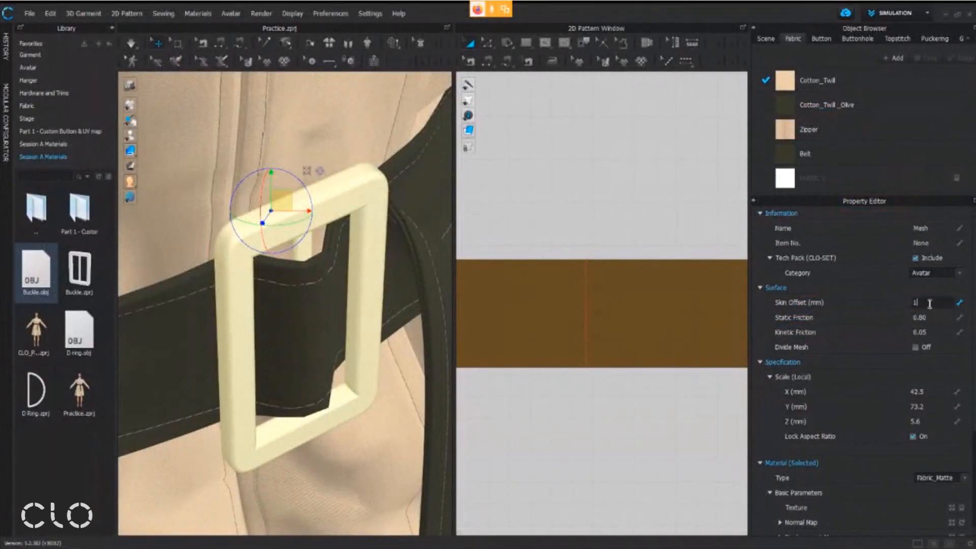
{"action": "key", "text": "Return"}
{"action": "left_click", "coordinate": [129, 45]}
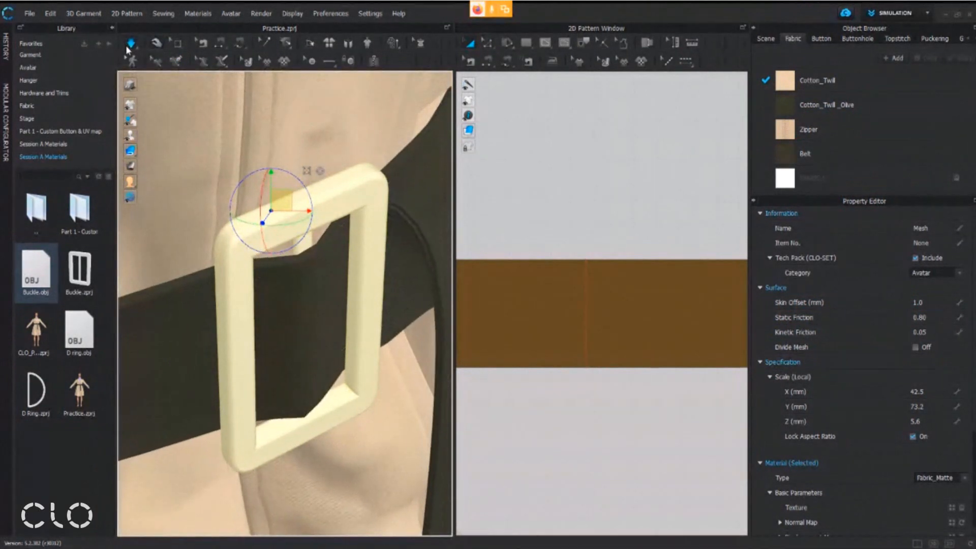
{"action": "left_click", "coordinate": [128, 48]}
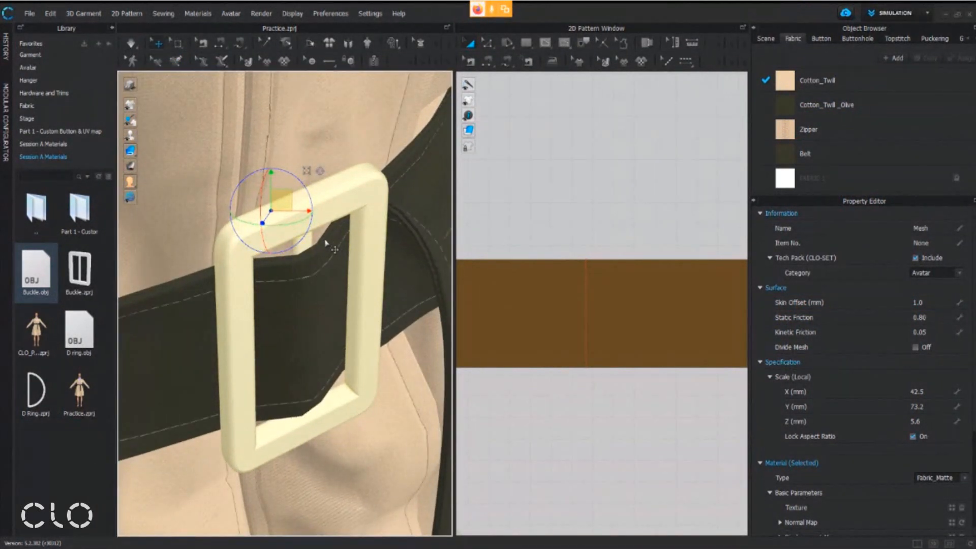
Set the buckle's Skin Offset to 0.5 mm, simulate briefly again and check how the belt fits around it
{"action": "left_click", "coordinate": [940, 302]}
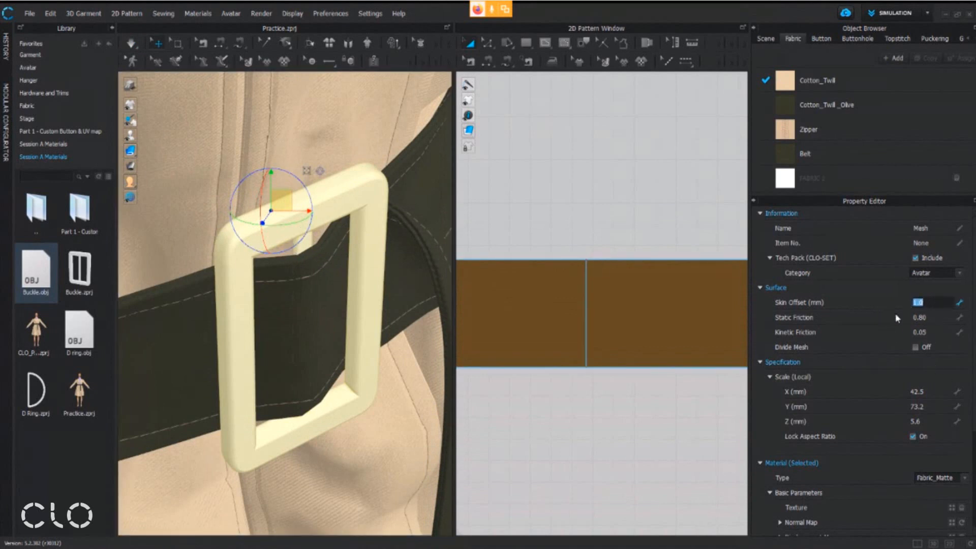
{"action": "type", "text": "0.5"}
{"action": "key", "text": "Return"}
{"action": "left_click", "coordinate": [132, 44]}
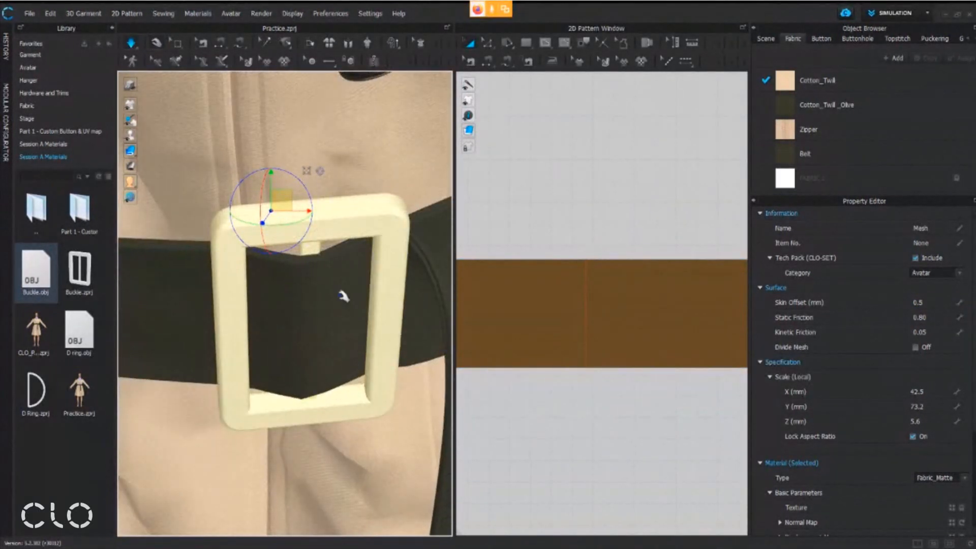
{"action": "key", "text": "space"}
{"action": "right_click_drag", "start_coordinate": [343, 281], "coordinate": [333, 285]}
{"action": "middle_click_drag", "start_coordinate": [293, 336], "coordinate": [324, 277]}
{"action": "scroll", "coordinate": [297, 300], "scroll_direction": "down", "scroll_amount": 3}
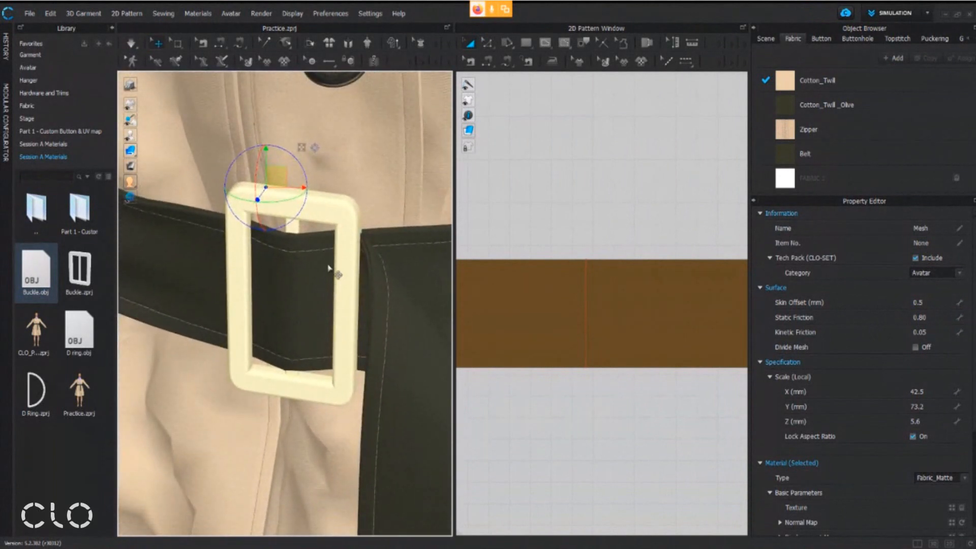
Switch to the workshop handout PDF and examine the Collision row and the OBJ + Load as Trim column in the Trims Application table
{"action": "left_click", "coordinate": [401, 546]}
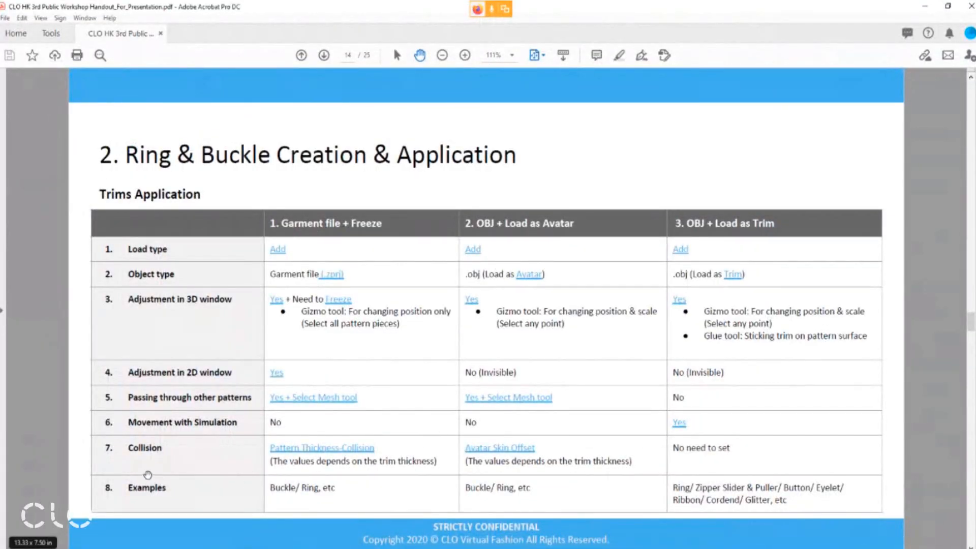
{"action": "left_click_drag", "start_coordinate": [105, 474], "coordinate": [656, 436]}
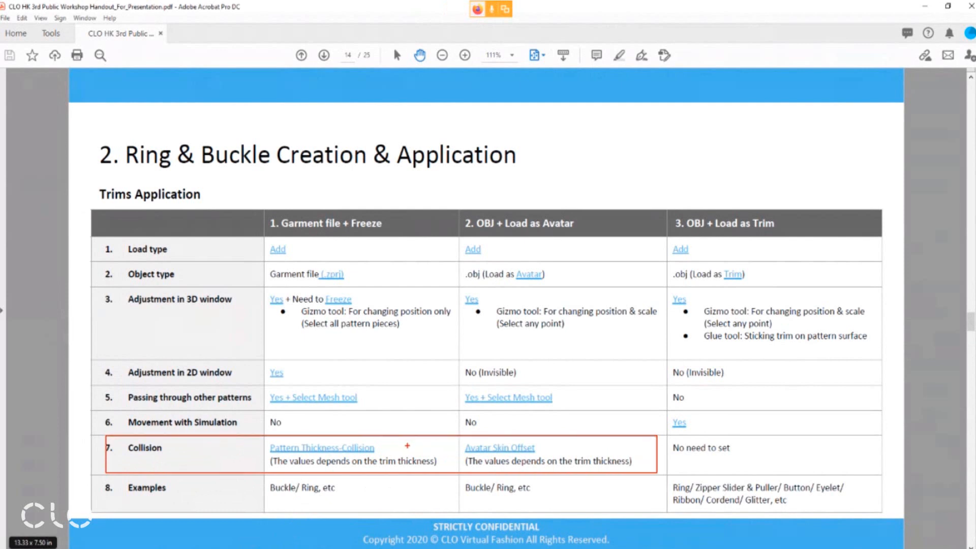
{"action": "left_click_drag", "start_coordinate": [378, 443], "coordinate": [405, 410]}
{"action": "left_click_drag", "start_coordinate": [515, 439], "coordinate": [547, 414]}
{"action": "key", "text": "Escape"}
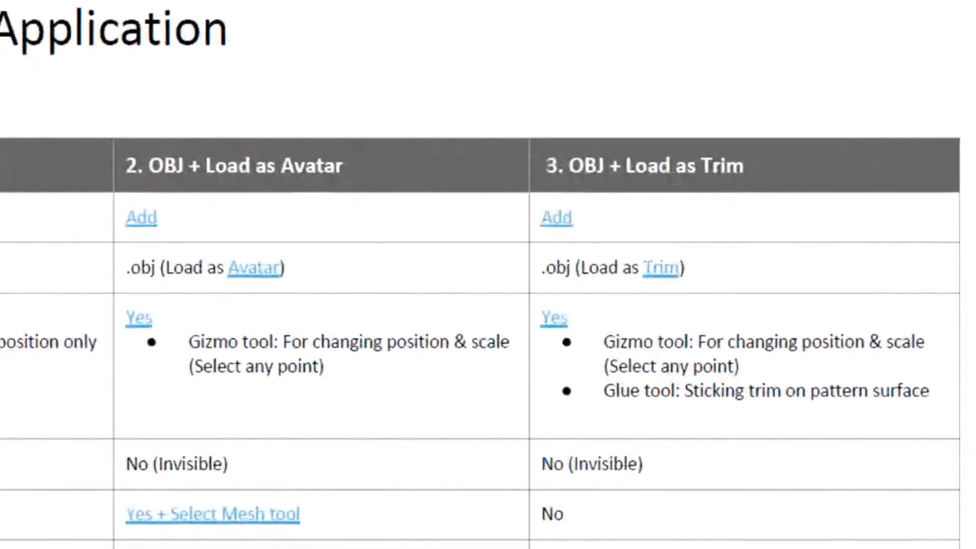
{"action": "left_click_drag", "start_coordinate": [524, 110], "coordinate": [787, 200], "text": "ctrl"}
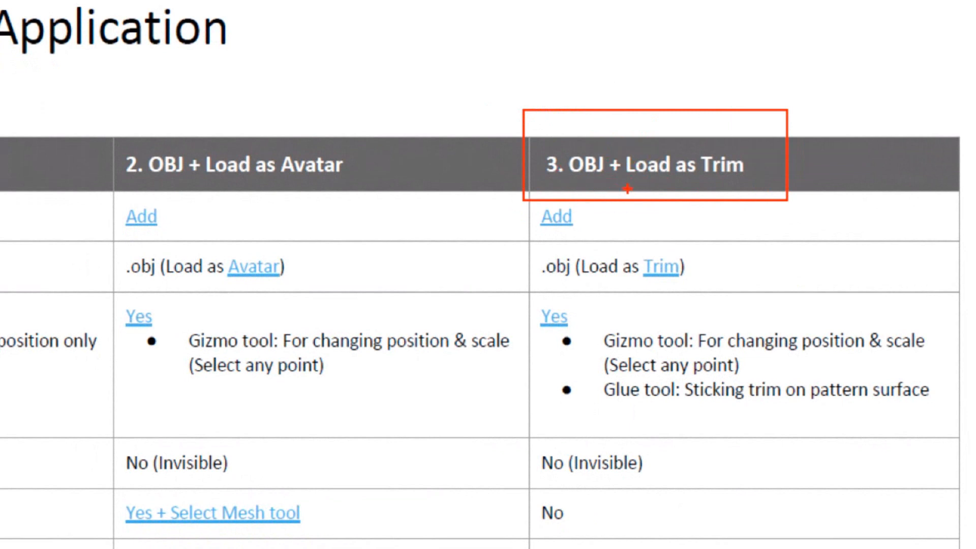
{"action": "key", "text": "Escape"}
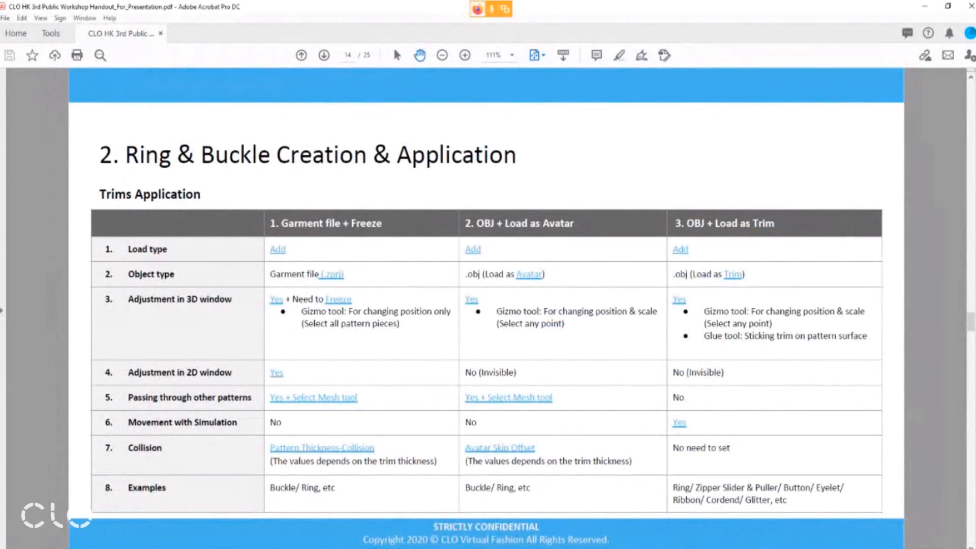
Switch back to CLO, scale the buckle's height down to about 59 mm with the scaling gizmo, and restore the move gizmo
{"action": "left_click", "coordinate": [386, 546]}
{"action": "scroll", "coordinate": [296, 233], "scroll_direction": "down", "scroll_amount": 6}
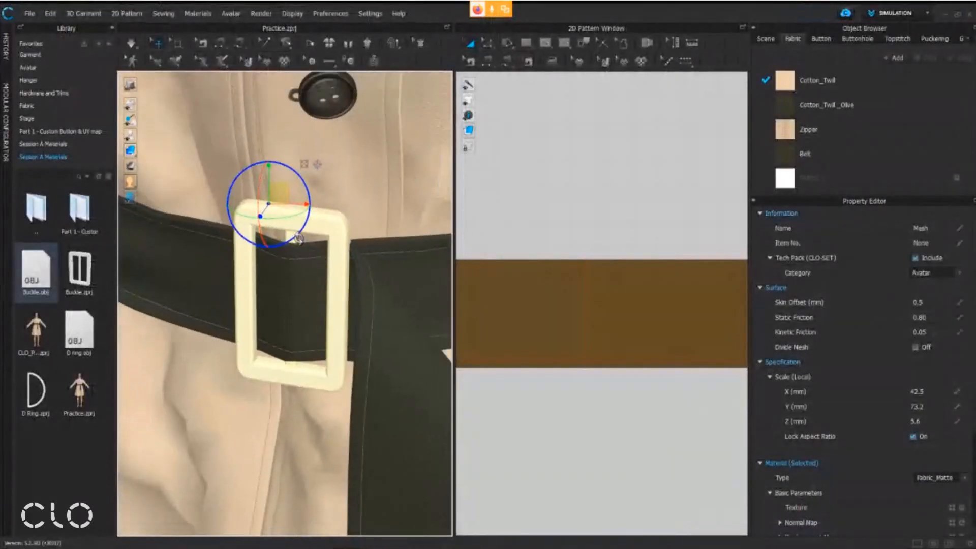
{"action": "right_click_drag", "start_coordinate": [295, 352], "coordinate": [327, 346]}
{"action": "middle_click_drag", "start_coordinate": [327, 346], "coordinate": [313, 270]}
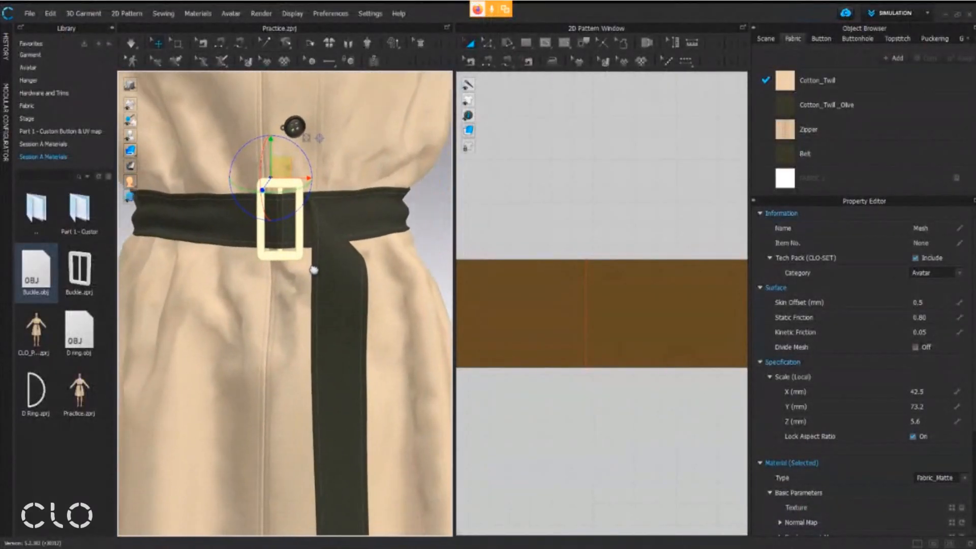
{"action": "left_click", "coordinate": [307, 138]}
{"action": "left_click_drag", "start_coordinate": [273, 138], "coordinate": [272, 158]}
{"action": "left_click", "coordinate": [307, 138]}
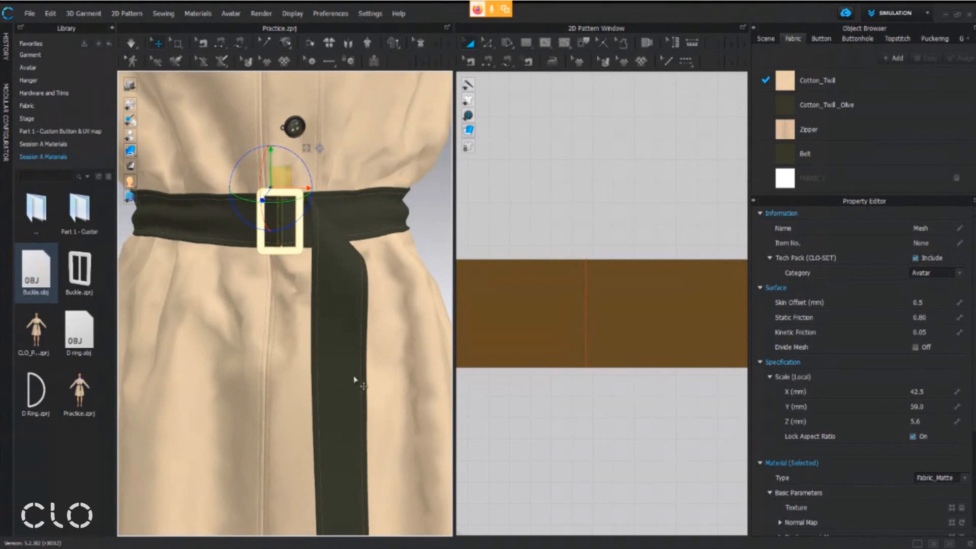
Add D ring.obj from the library to the workspace using load type Add, Load as Avatar, mm units and 100% scale
{"action": "middle_click_drag", "start_coordinate": [359, 363], "coordinate": [273, 176]}
{"action": "middle_click_drag", "start_coordinate": [316, 364], "coordinate": [344, 318]}
{"action": "right_click_drag", "start_coordinate": [344, 318], "coordinate": [329, 323]}
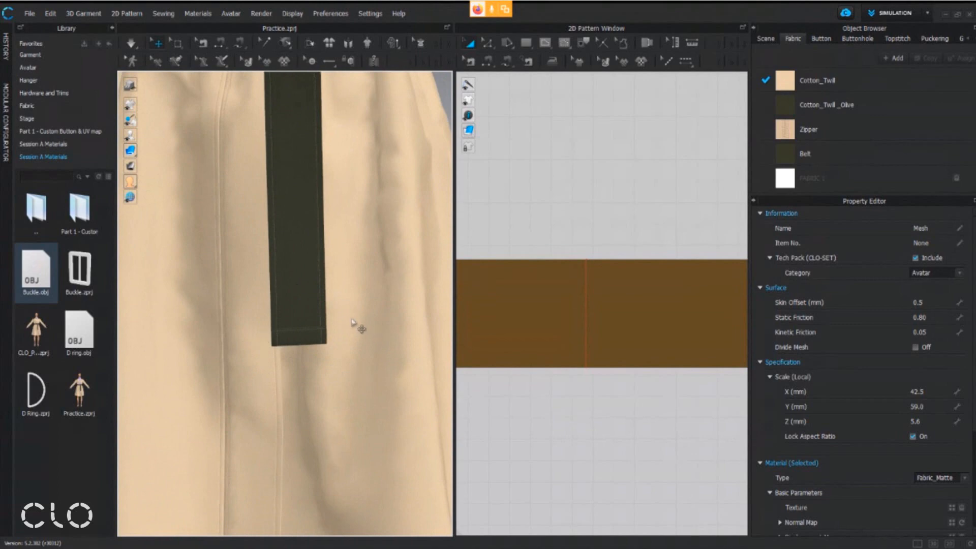
{"action": "right_click", "coordinate": [89, 354]}
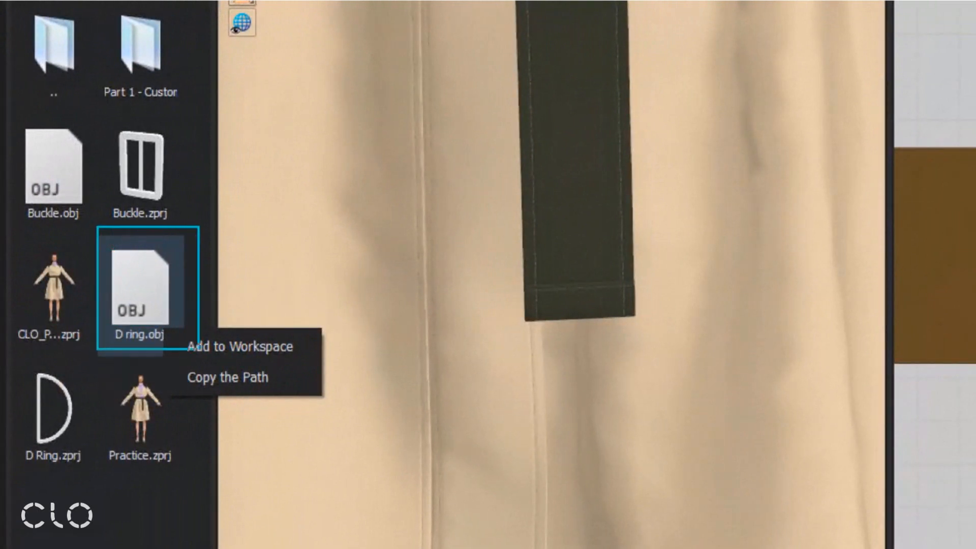
{"action": "left_click_drag", "start_coordinate": [178, 369], "coordinate": [309, 324], "text": "ctrl"}
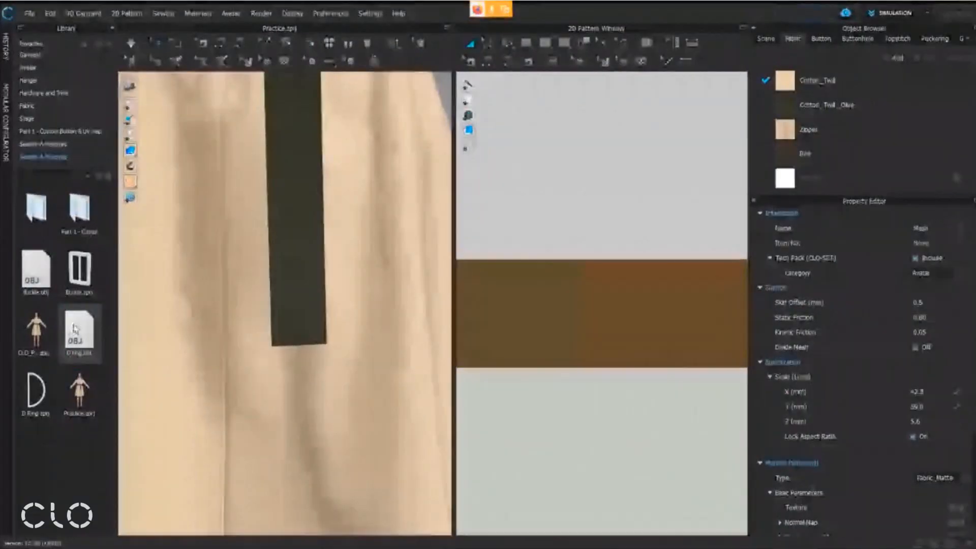
{"action": "right_click", "coordinate": [83, 321]}
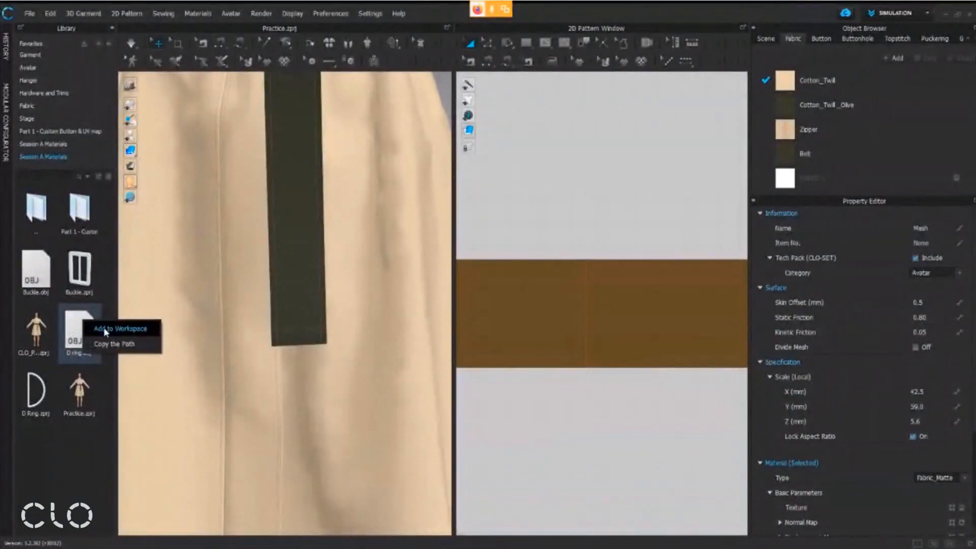
{"action": "left_click", "coordinate": [106, 331]}
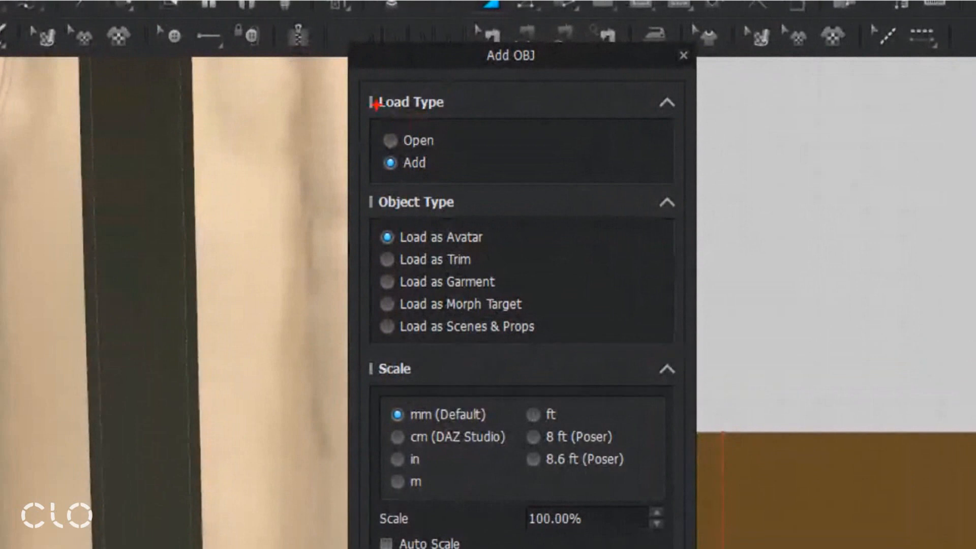
{"action": "left_click_drag", "start_coordinate": [407, 95], "coordinate": [463, 86], "text": "ctrl"}
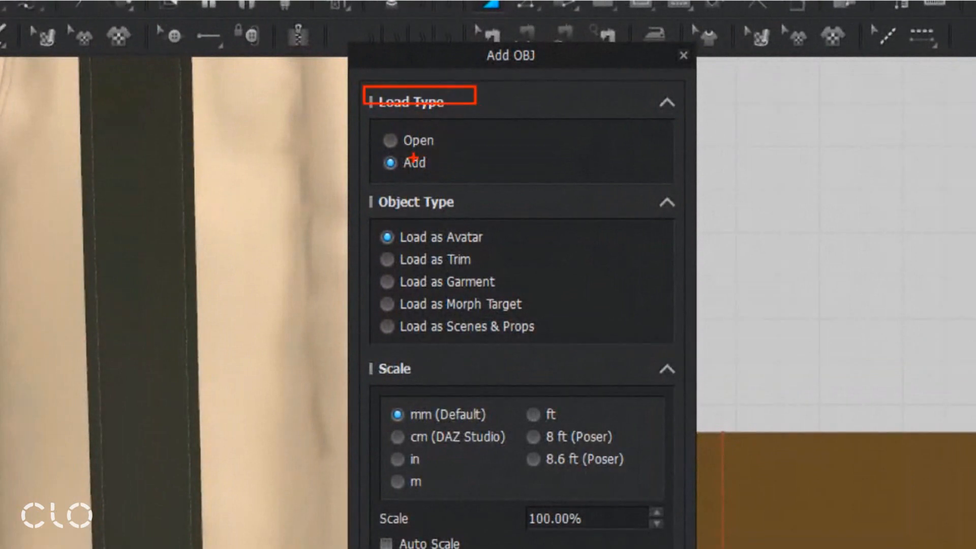
{"action": "key", "text": "e"}
{"action": "left_click_drag", "start_coordinate": [363, 188], "coordinate": [448, 152], "text": "ctrl"}
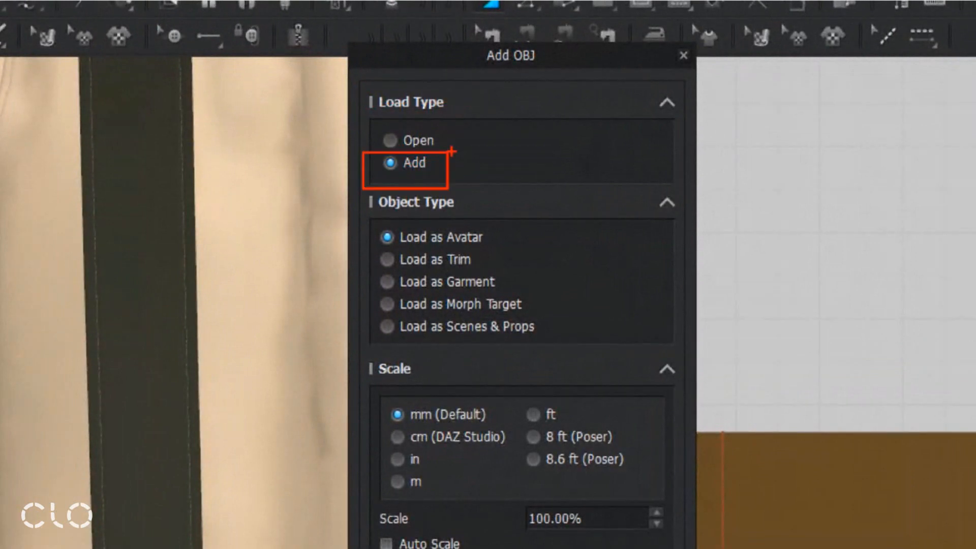
{"action": "mouse_move", "coordinate": [368, 278]}
{"action": "left_mouse_down", "text": "ctrl"}
{"action": "mouse_move", "coordinate": [506, 240]}
{"action": "mouse_move", "coordinate": [509, 266]}
{"action": "mouse_move", "coordinate": [507, 246]}
{"action": "mouse_move", "coordinate": [540, 238]}
{"action": "left_mouse_up", "text": "ctrl"}
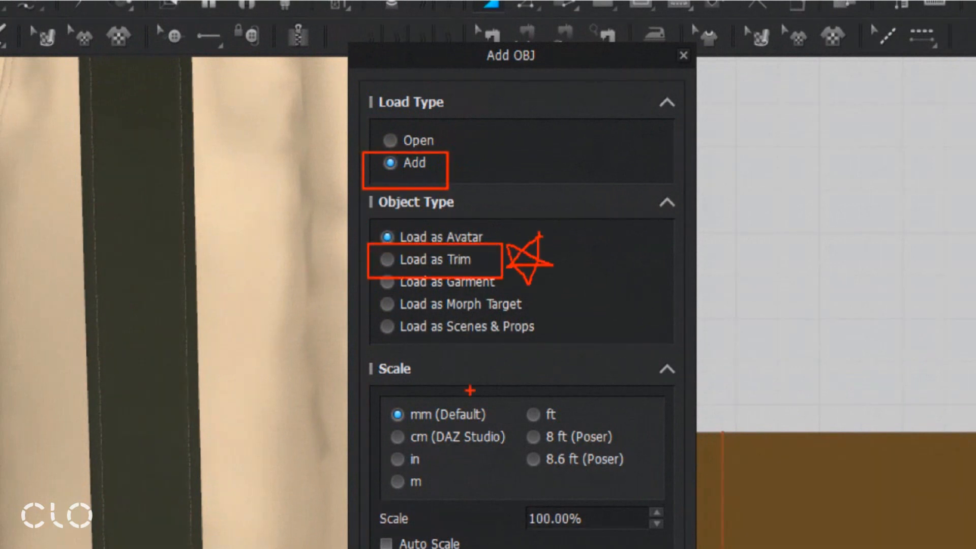
{"action": "left_click_drag", "start_coordinate": [376, 426], "coordinate": [502, 398], "text": "ctrl"}
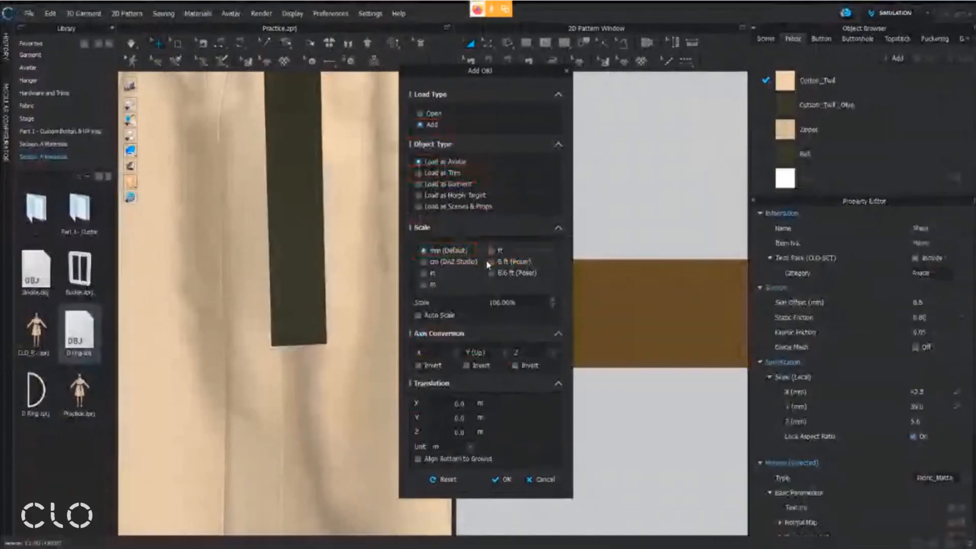
{"action": "left_click", "coordinate": [503, 480]}
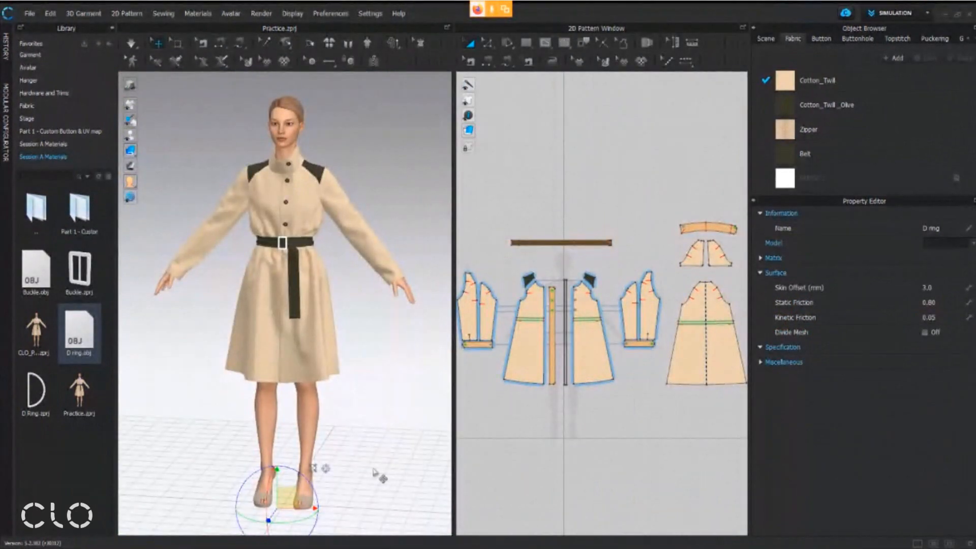
Delete the D ring that was loaded as an avatar at the figure's feet
{"action": "middle_click_drag", "start_coordinate": [376, 463], "coordinate": [406, 331]}
{"action": "scroll", "coordinate": [307, 376], "scroll_direction": "up", "scroll_amount": 5}
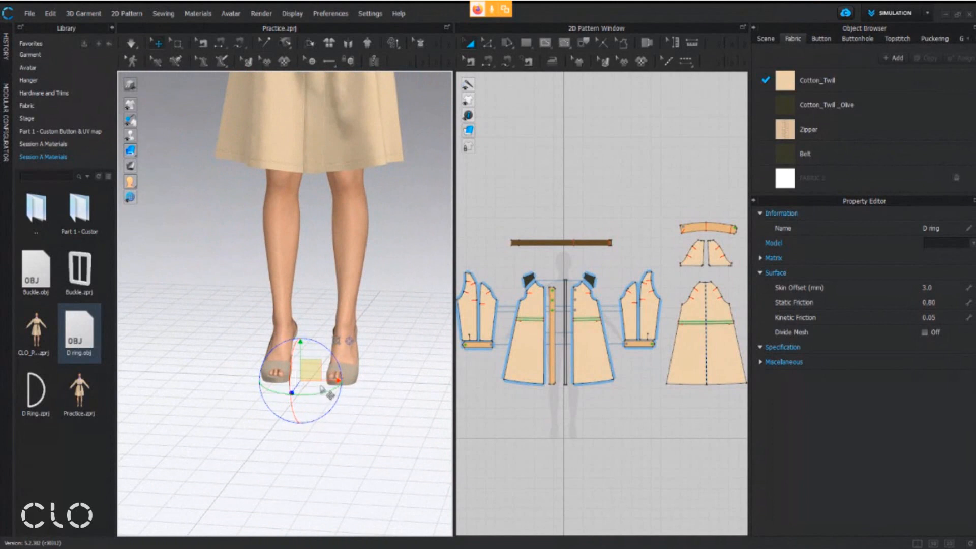
{"action": "middle_click_drag", "start_coordinate": [337, 370], "coordinate": [325, 397]}
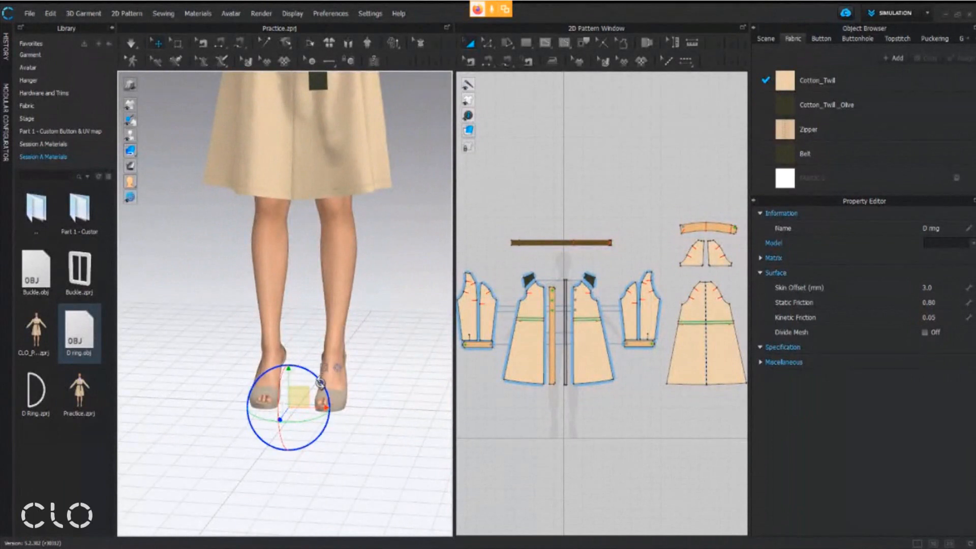
{"action": "middle_click_drag", "start_coordinate": [299, 394], "coordinate": [301, 430]}
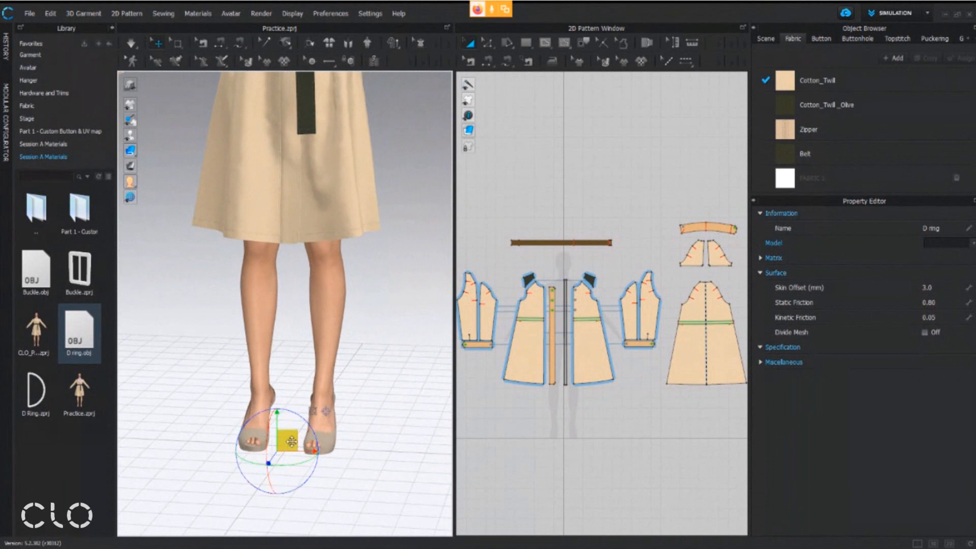
{"action": "key", "text": "Delete"}
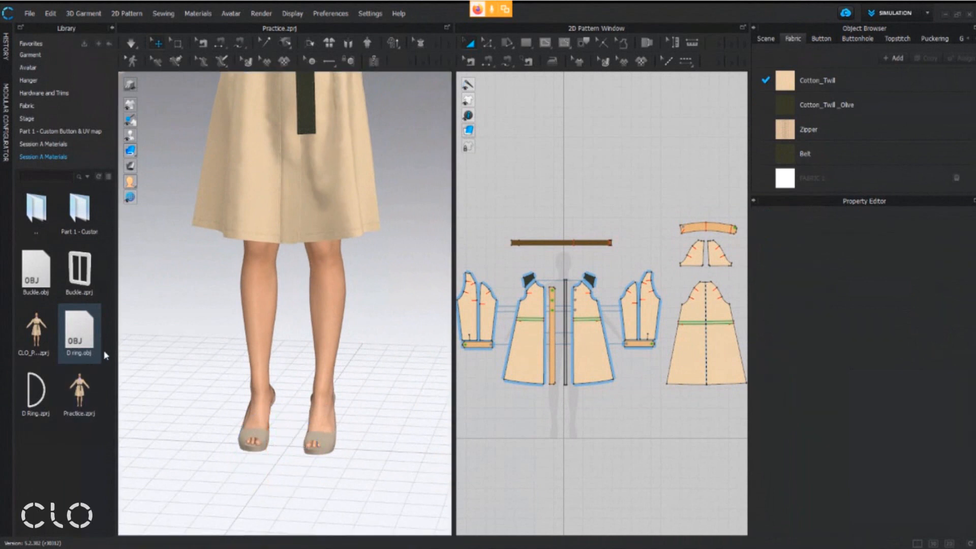
Add D ring.obj to the workspace using load type Add, Load as Trim, mm units and 100% scale
{"action": "left_click", "coordinate": [453, 174]}
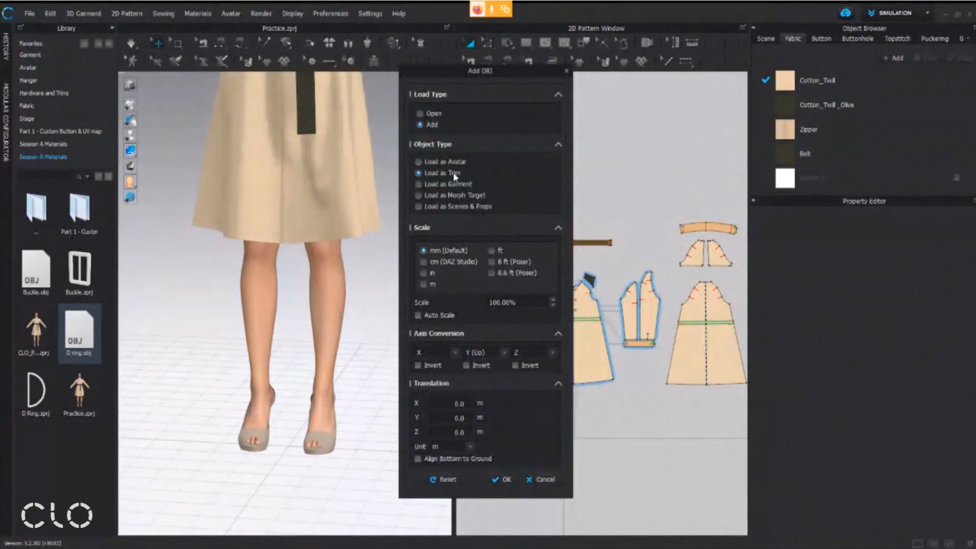
{"action": "left_click", "coordinate": [506, 479]}
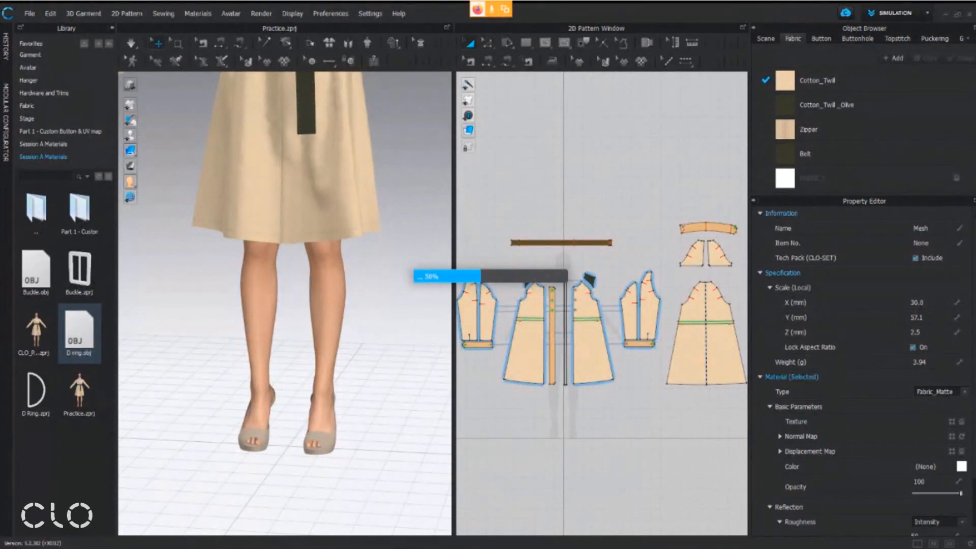
Switch to the PDF handout and box the Gizmo tool, Glue tool and Movement with Simulation entries under OBJ + Load as Trim
{"action": "key", "text": "alt+Tab"}
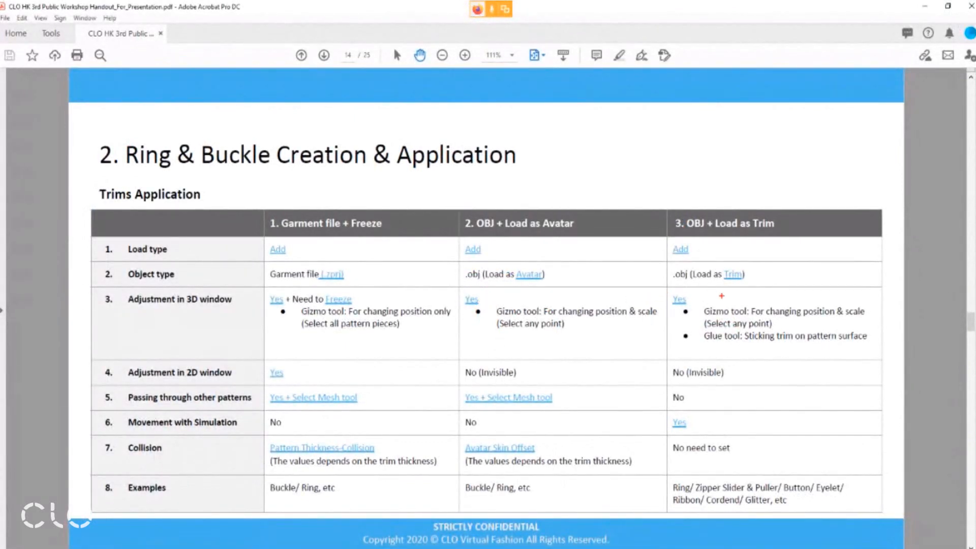
{"action": "left_click_drag", "start_coordinate": [696, 302], "coordinate": [753, 316]}
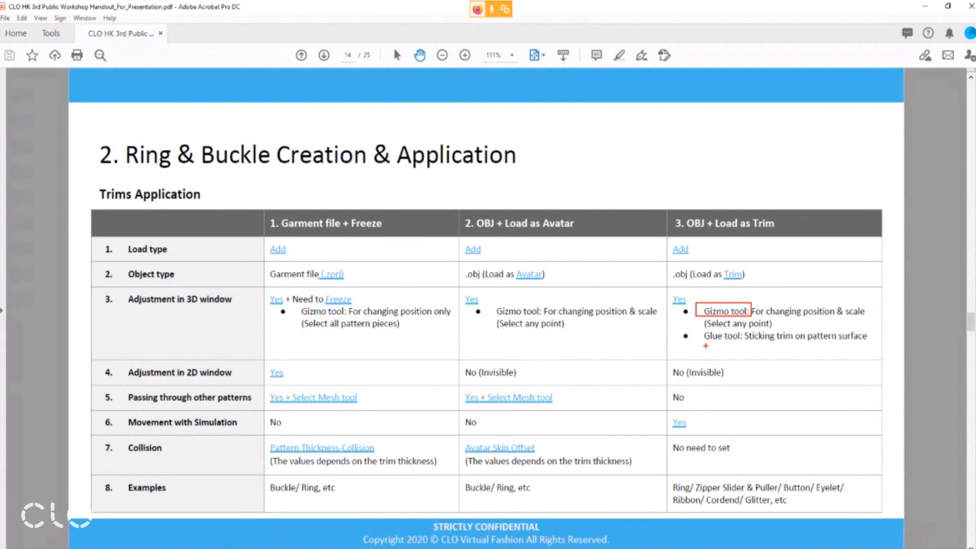
{"action": "left_click_drag", "start_coordinate": [700, 346], "coordinate": [744, 330]}
{"action": "left_click_drag", "start_coordinate": [744, 343], "coordinate": [871, 330]}
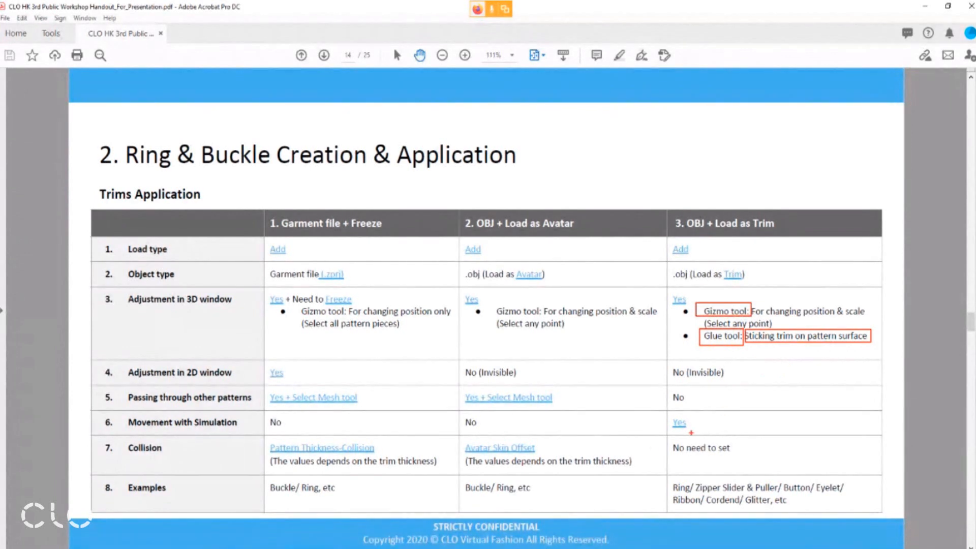
{"action": "left_click_drag", "start_coordinate": [667, 435], "coordinate": [700, 412]}
{"action": "key", "text": "Escape"}
Switch back to CLO and glue the D ring trim onto the lower end of the belt's hanging strap
{"action": "key", "text": "alt+Tab"}
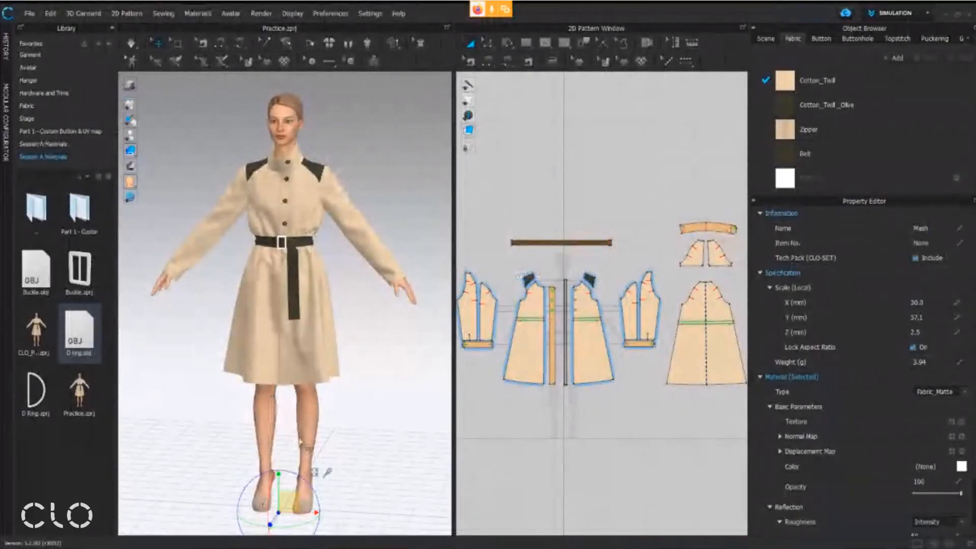
{"action": "middle_click_drag", "start_coordinate": [316, 464], "coordinate": [332, 352]}
{"action": "scroll", "coordinate": [336, 350], "scroll_direction": "up", "scroll_amount": 3}
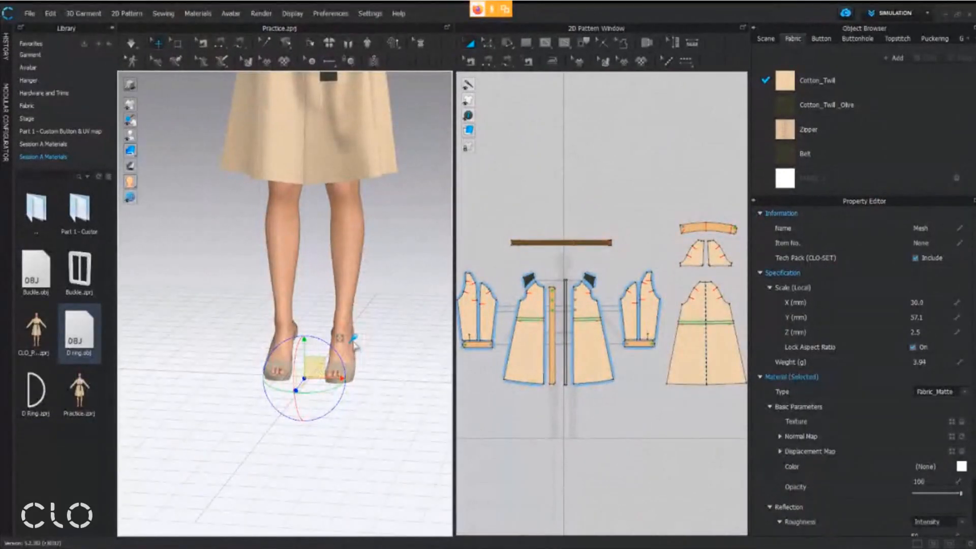
{"action": "left_click", "coordinate": [357, 343]}
{"action": "middle_click_drag", "start_coordinate": [364, 241], "coordinate": [359, 485]}
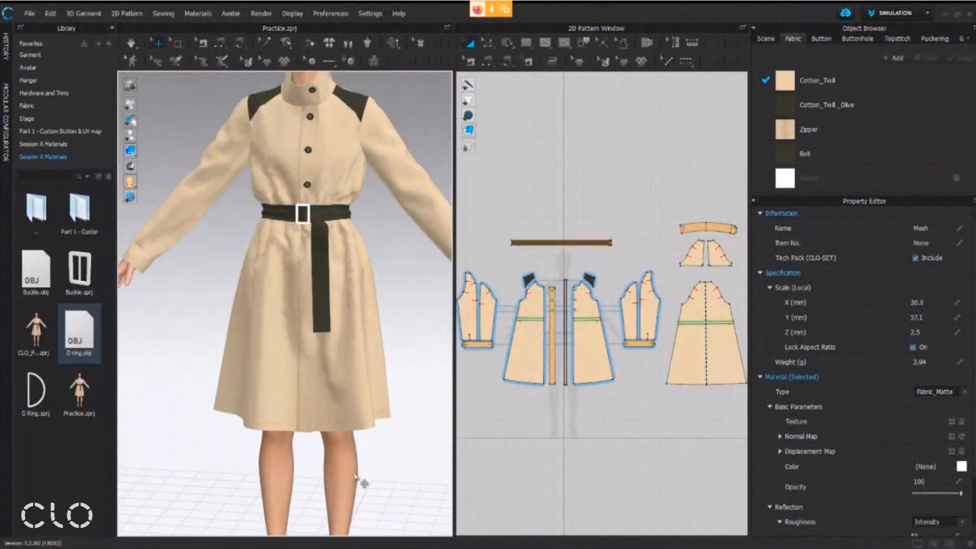
{"action": "left_click", "coordinate": [323, 326]}
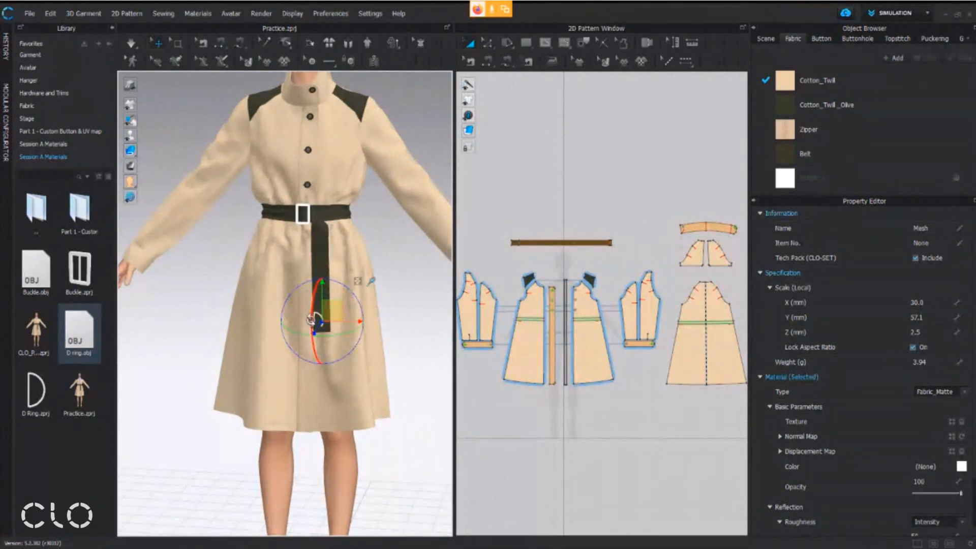
Rotate the glued D ring so it lies flat on the surface of the strap's lower end
{"action": "scroll", "coordinate": [310, 325], "scroll_direction": "up", "scroll_amount": 4}
{"action": "scroll", "coordinate": [305, 325], "scroll_direction": "up", "scroll_amount": 8}
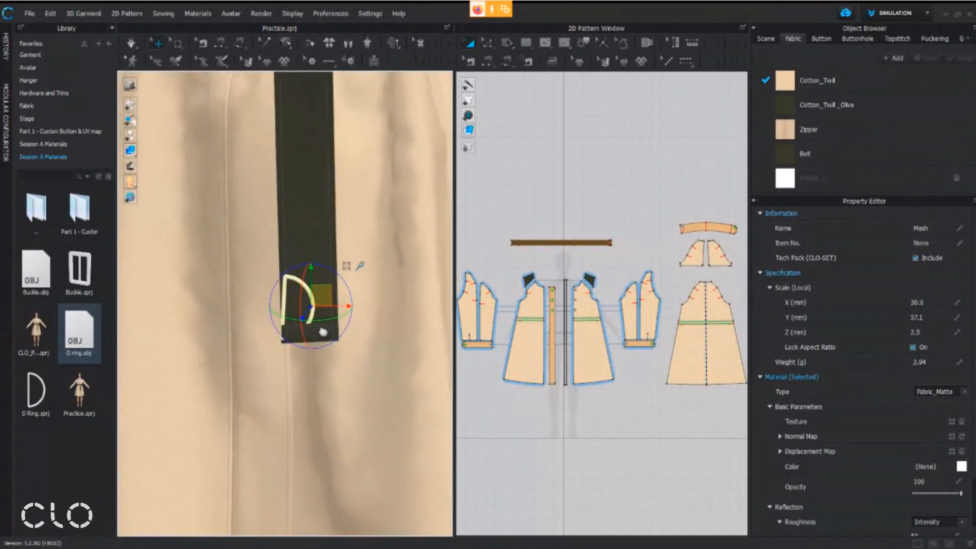
{"action": "middle_click_drag", "start_coordinate": [311, 310], "coordinate": [336, 318]}
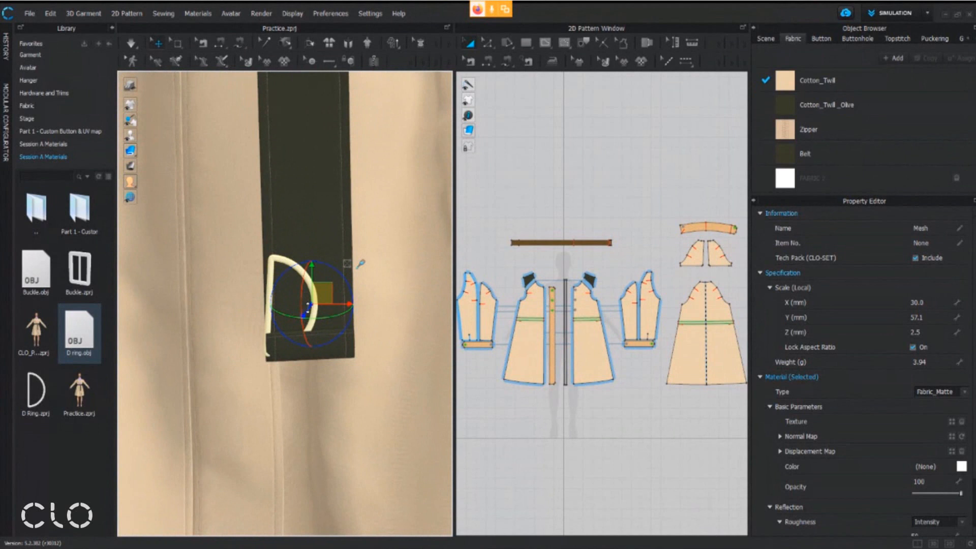
{"action": "left_click_drag", "start_coordinate": [310, 309], "coordinate": [307, 317]}
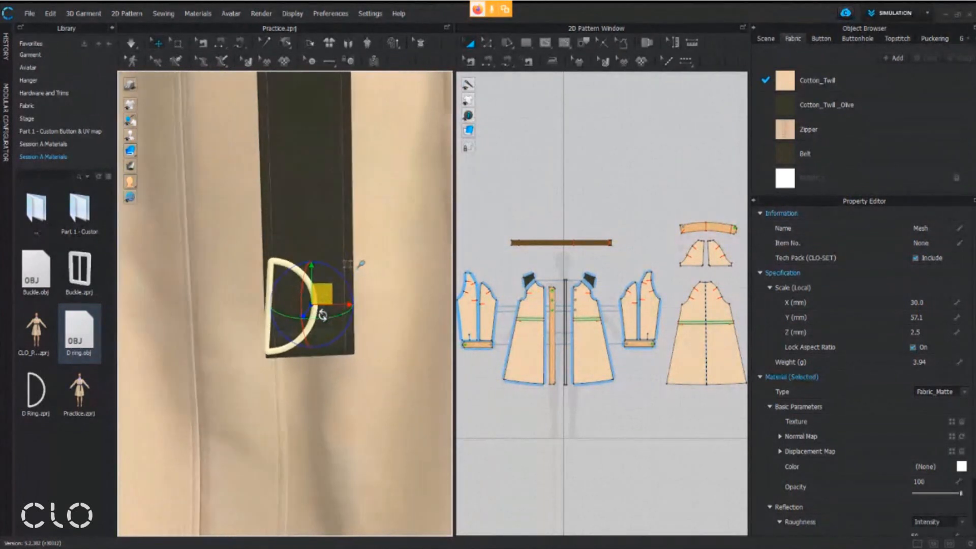
Run the simulation, pull the strap's lower end to test the D ring's movement with the fabric, and stop the simulation
{"action": "key", "text": "q"}
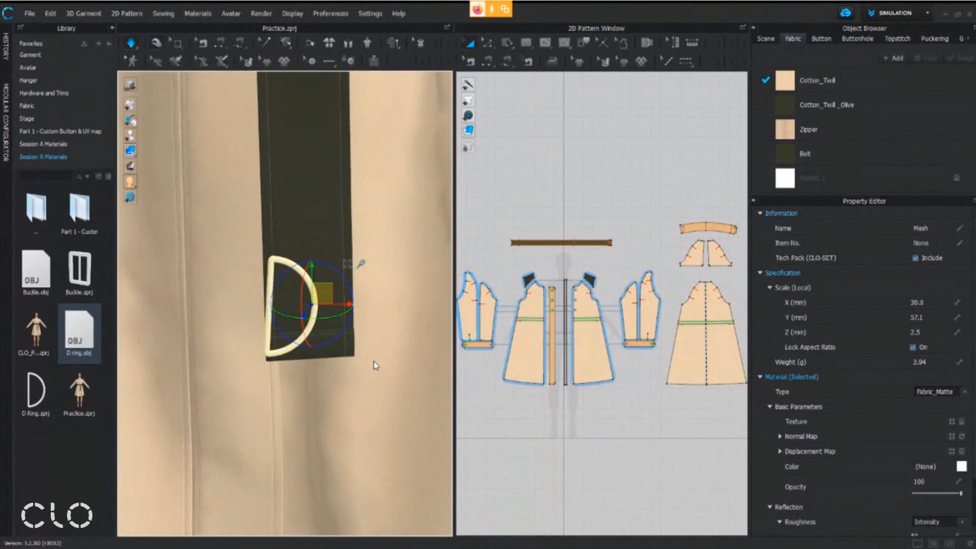
{"action": "mouse_move", "coordinate": [344, 352]}
{"action": "left_mouse_down"}
{"action": "mouse_move", "coordinate": [353, 352]}
{"action": "mouse_move", "coordinate": [345, 358]}
{"action": "left_mouse_up"}
{"action": "key", "text": "space"}
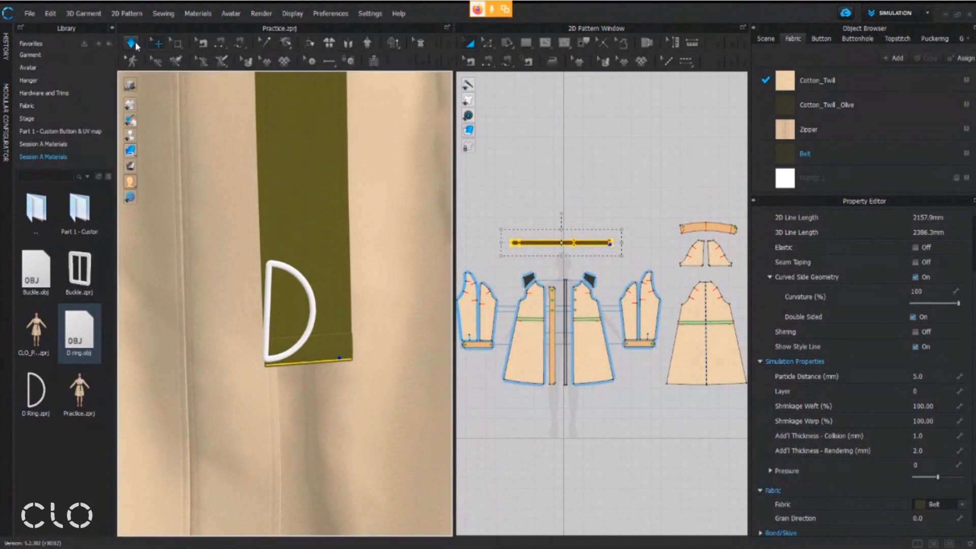
Rotate the D ring so its curved side faces down and move it to the strap's lower edge
{"action": "left_click", "coordinate": [319, 297]}
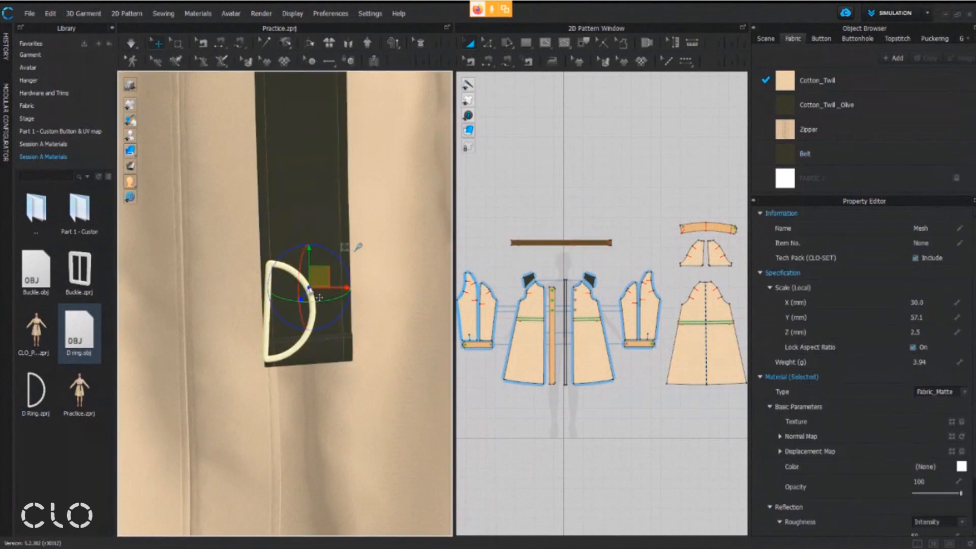
{"action": "scroll", "coordinate": [317, 300], "scroll_direction": "up", "scroll_amount": 2}
{"action": "middle_click_drag", "start_coordinate": [316, 300], "coordinate": [299, 325]}
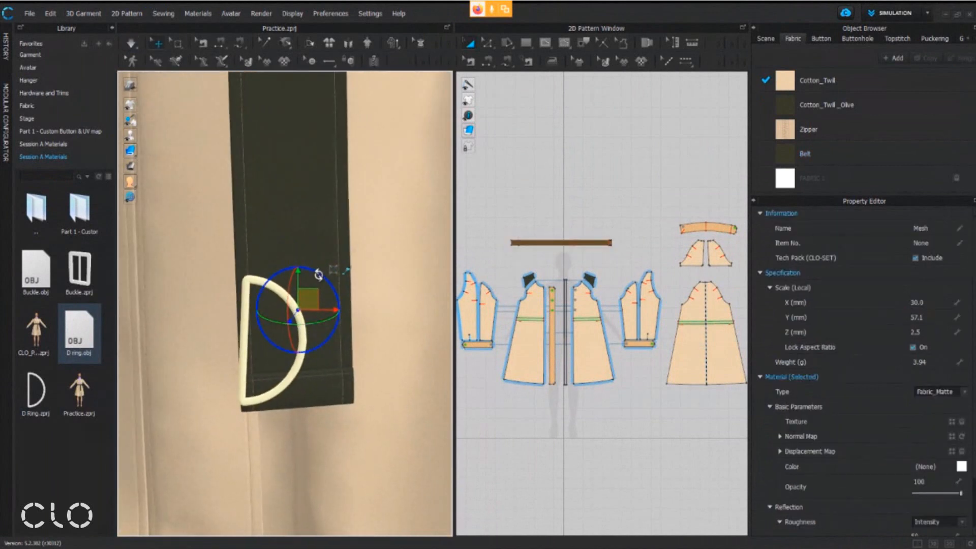
{"action": "left_click_drag", "start_coordinate": [318, 269], "coordinate": [356, 350]}
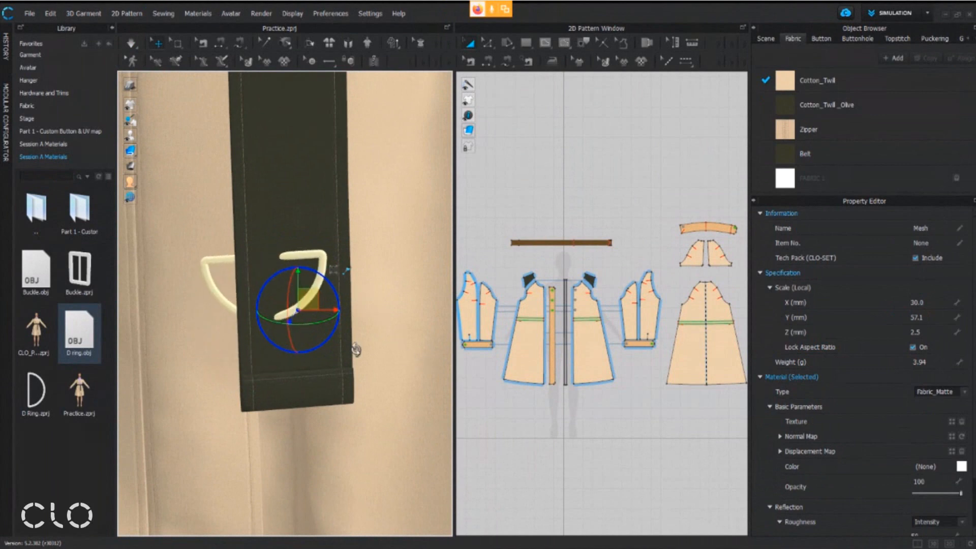
{"action": "left_click_drag", "start_coordinate": [314, 323], "coordinate": [338, 413]}
Fine-tune the D ring's depth, tilt and height so it wraps around the strap's lower edge with the curve hanging below
{"action": "right_click_drag", "start_coordinate": [309, 435], "coordinate": [392, 436]}
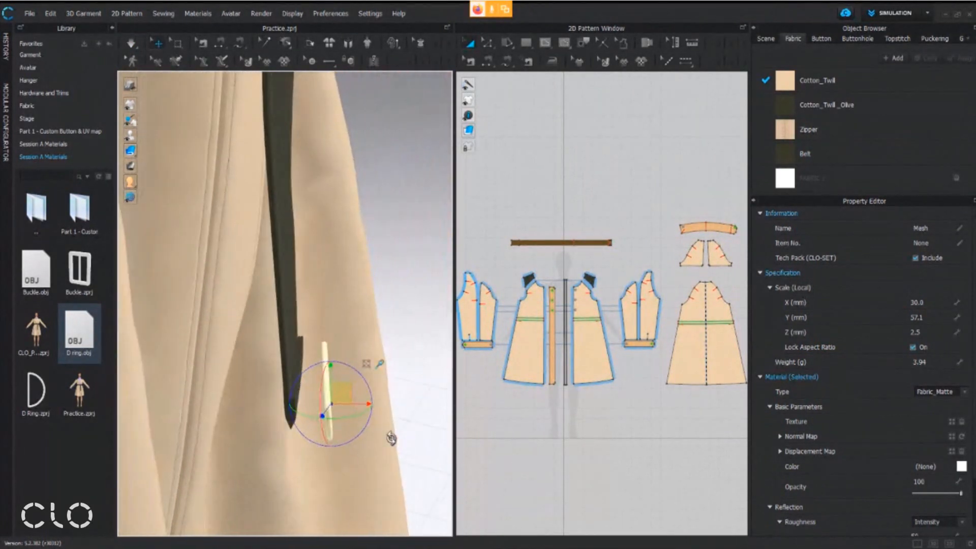
{"action": "right_click_drag", "start_coordinate": [350, 405], "coordinate": [334, 421]}
{"action": "left_click_drag", "start_coordinate": [325, 415], "coordinate": [321, 413]}
{"action": "right_click_drag", "start_coordinate": [351, 419], "coordinate": [254, 426]}
{"action": "left_click_drag", "start_coordinate": [340, 398], "coordinate": [336, 404]}
{"action": "right_click_drag", "start_coordinate": [340, 406], "coordinate": [470, 426]}
{"action": "left_click_drag", "start_coordinate": [349, 398], "coordinate": [339, 397]}
{"action": "right_click_drag", "start_coordinate": [340, 399], "coordinate": [308, 392]}
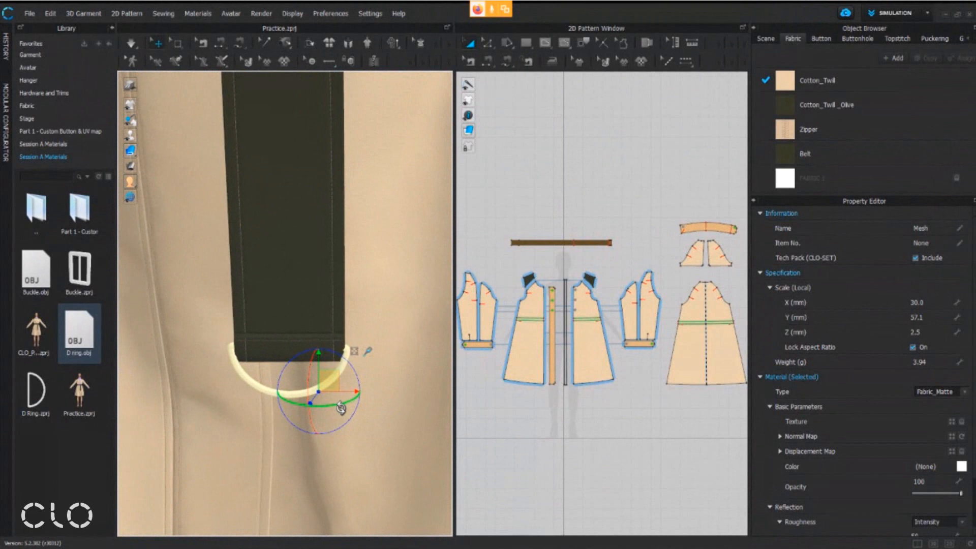
{"action": "left_click_drag", "start_coordinate": [319, 376], "coordinate": [318, 399]}
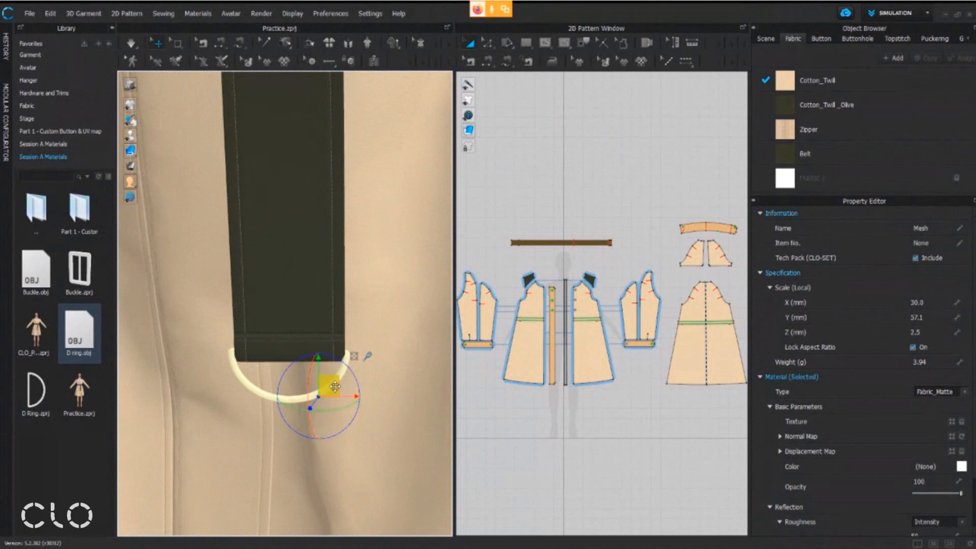
{"action": "mouse_move", "coordinate": [342, 407]}
{"action": "right_mouse_down"}
{"action": "mouse_move", "coordinate": [275, 395]}
{"action": "mouse_move", "coordinate": [343, 398]}
{"action": "right_mouse_up"}
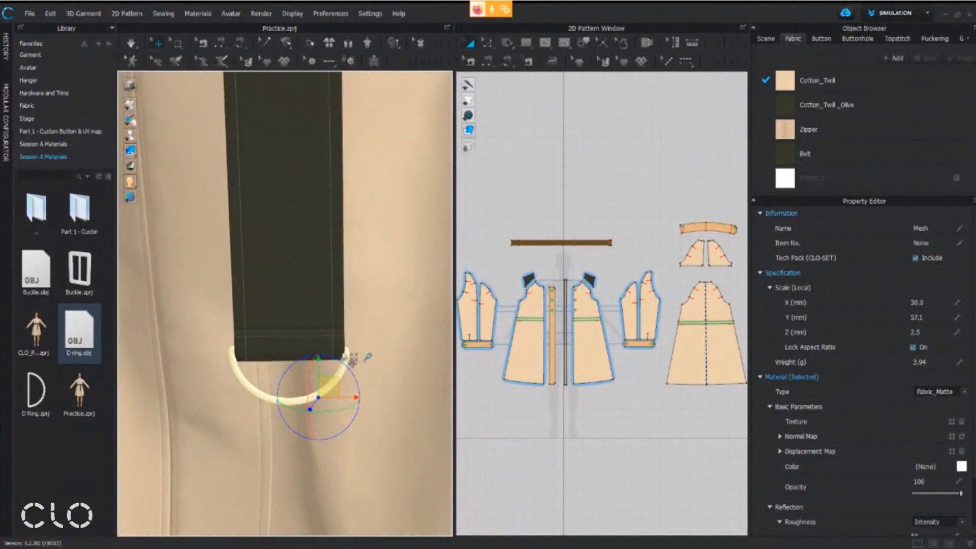
Scale the D ring's Y dimension to about 59.4 mm with the scaling gizmo, and restore the move gizmo
{"action": "middle_click_drag", "start_coordinate": [354, 357], "coordinate": [371, 352]}
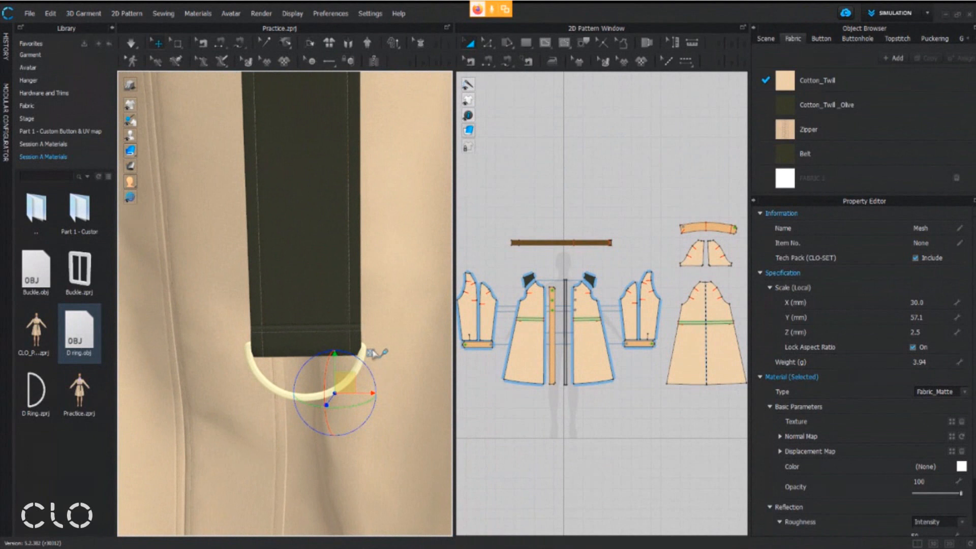
{"action": "left_click", "coordinate": [371, 353]}
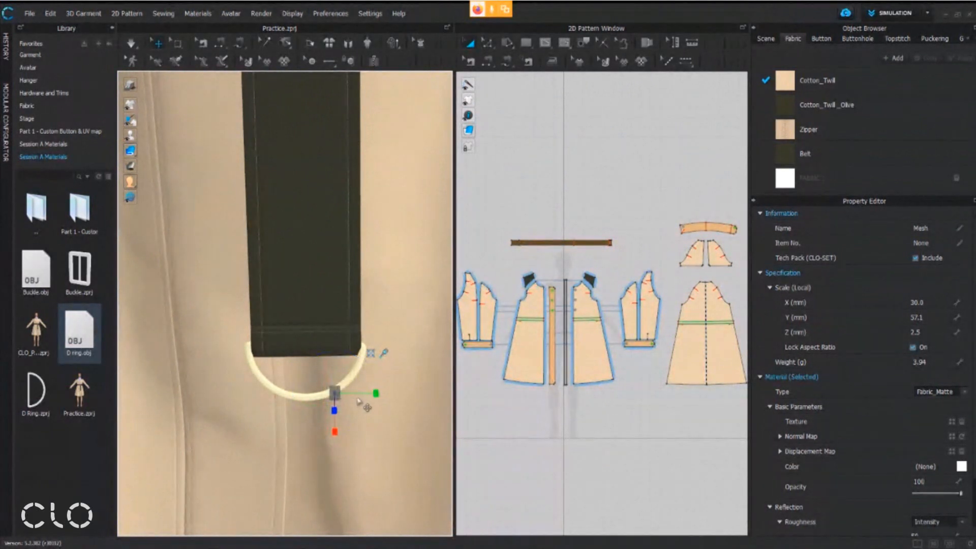
{"action": "left_click_drag", "start_coordinate": [365, 394], "coordinate": [356, 389]}
{"action": "left_click", "coordinate": [370, 353]}
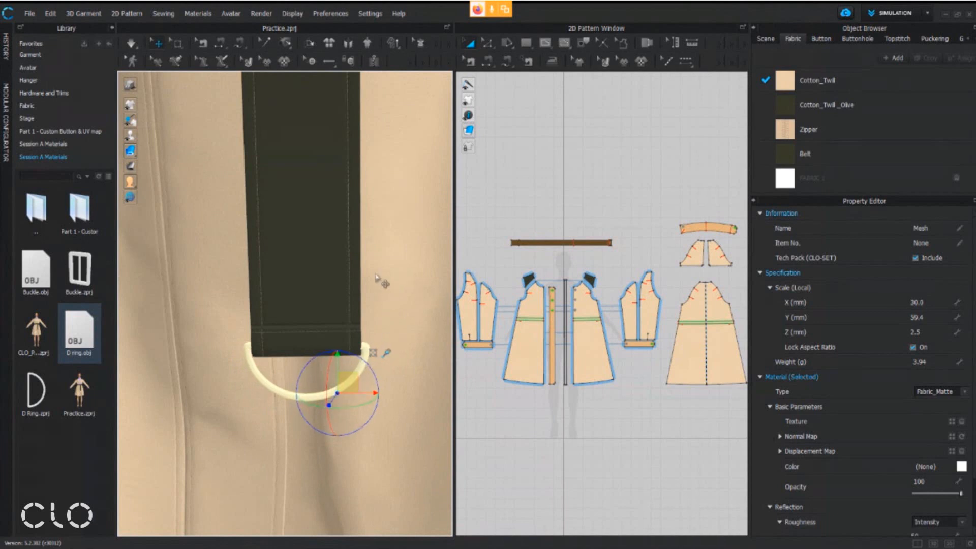
{"action": "scroll", "coordinate": [279, 387], "scroll_direction": "down", "scroll_amount": 3}
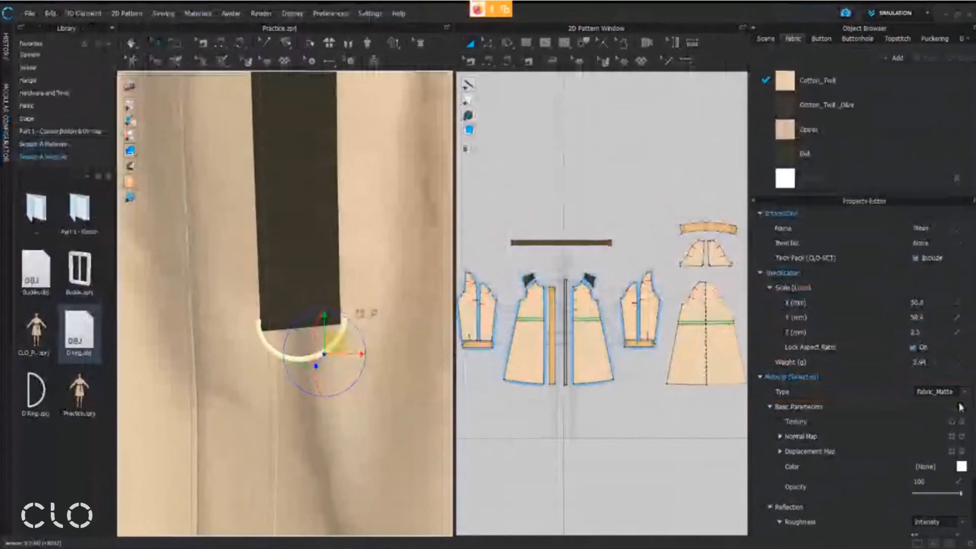
Set the D ring's material type to Metal
{"action": "left_click", "coordinate": [945, 298]}
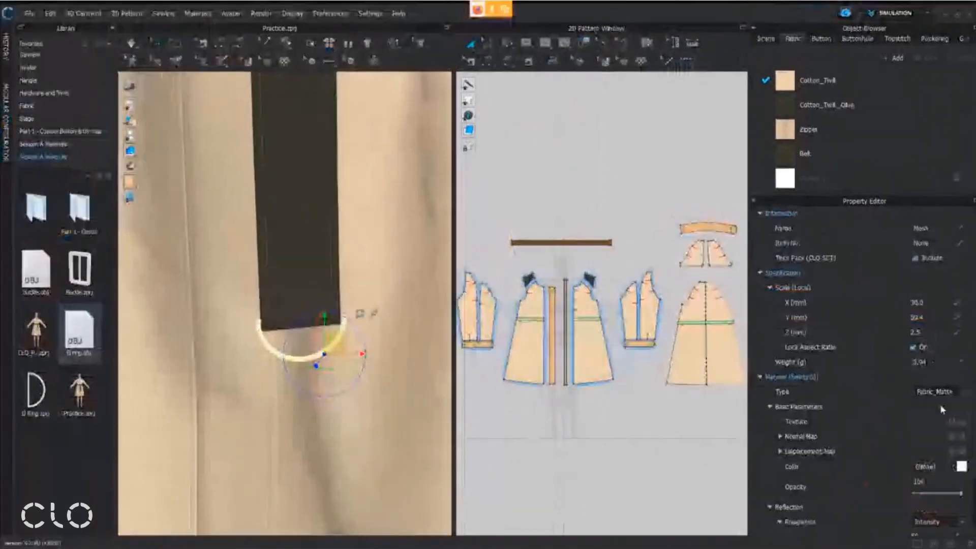
{"action": "left_click", "coordinate": [945, 393]}
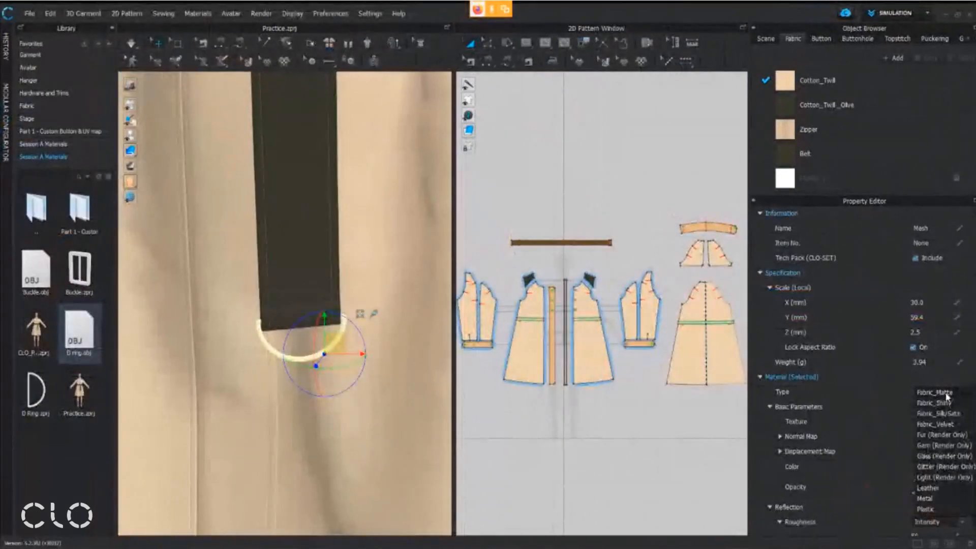
{"action": "left_click", "coordinate": [940, 497]}
{"action": "scroll", "coordinate": [343, 379], "scroll_direction": "up", "scroll_amount": 2}
{"action": "right_click_drag", "start_coordinate": [345, 377], "coordinate": [326, 356]}
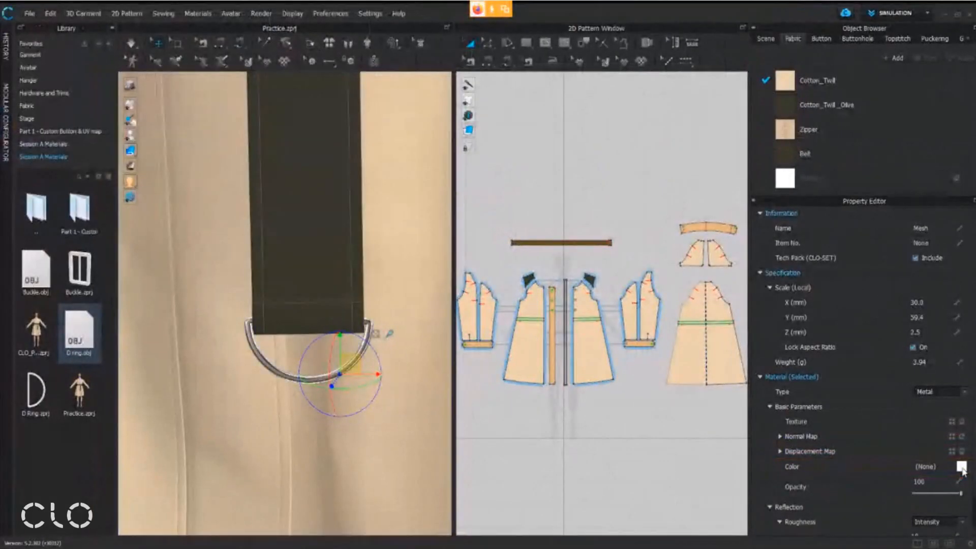
Colour the D ring by sampling the dark olive of the belt with the eyedropper, and accept the colour
{"action": "left_click", "coordinate": [938, 455]}
{"action": "left_click_drag", "start_coordinate": [480, 103], "coordinate": [624, 125]}
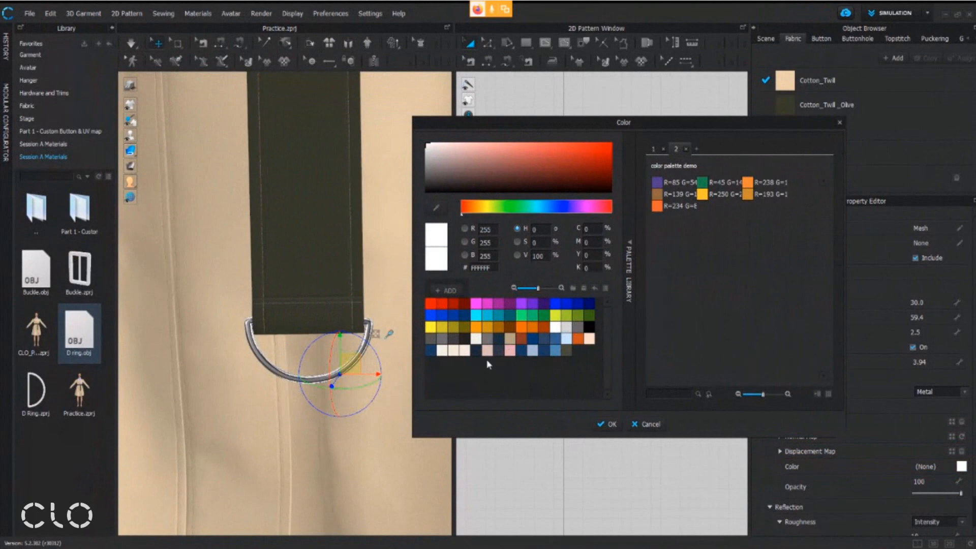
{"action": "left_click", "coordinate": [436, 207]}
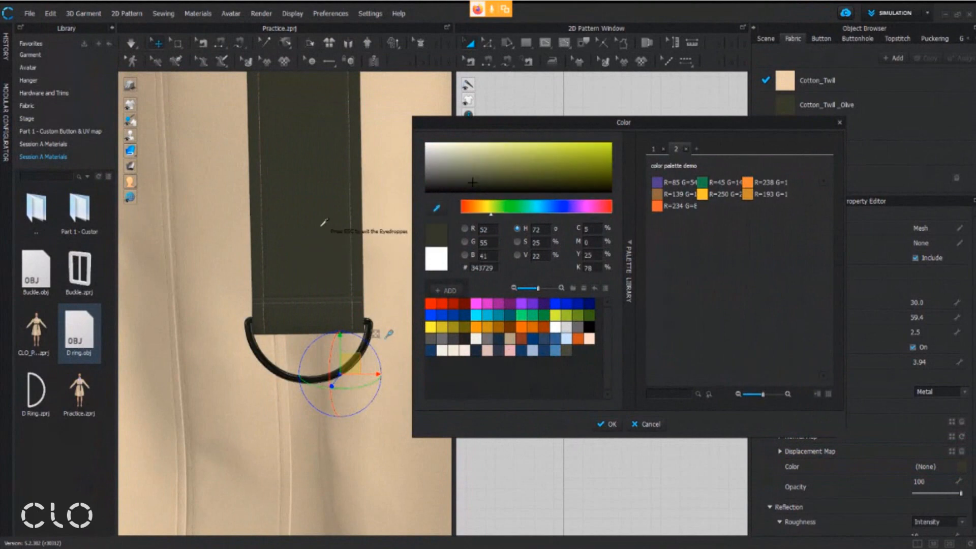
{"action": "left_click", "coordinate": [331, 270]}
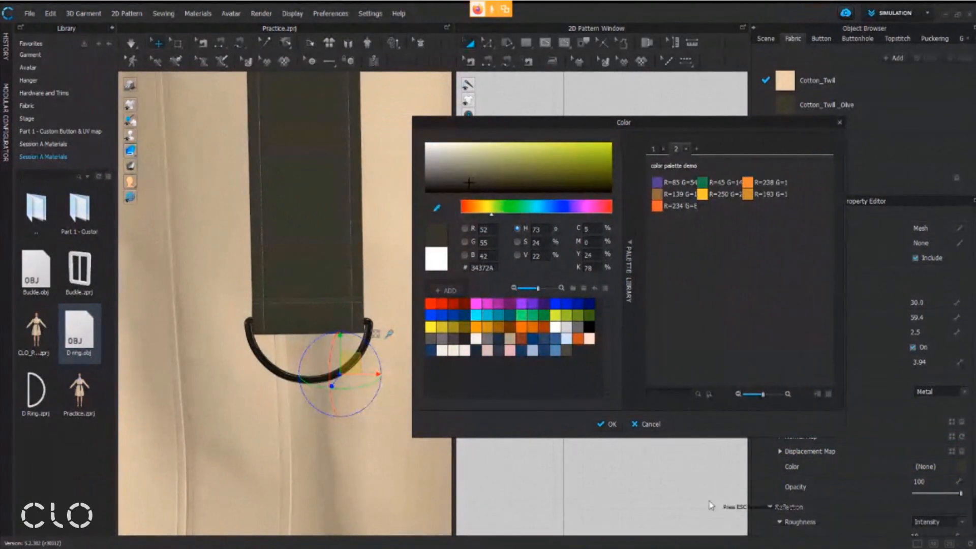
{"action": "left_click", "coordinate": [612, 423]}
Select the belt buckle and set its material type to Plastic
{"action": "scroll", "coordinate": [348, 224], "scroll_direction": "down", "scroll_amount": 3}
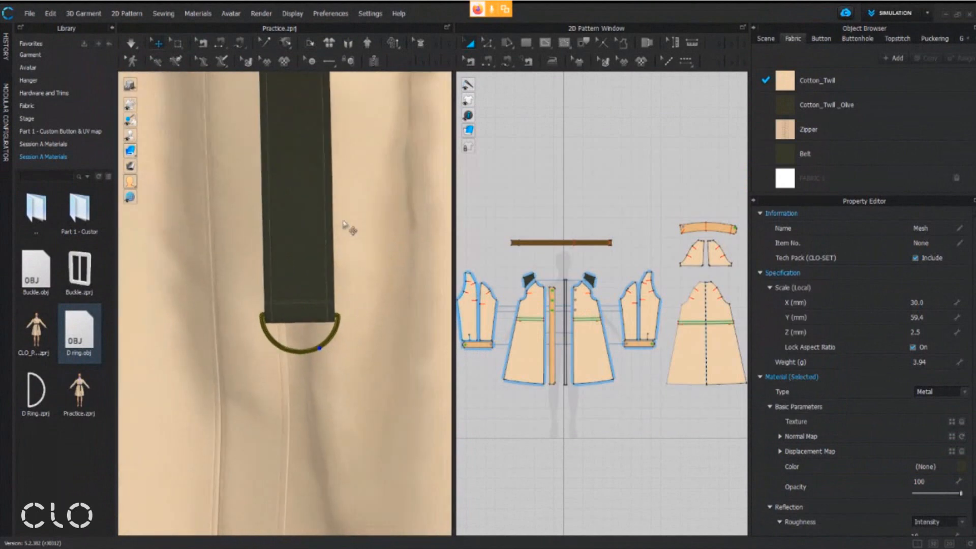
{"action": "scroll", "coordinate": [309, 196], "scroll_direction": "down", "scroll_amount": 5}
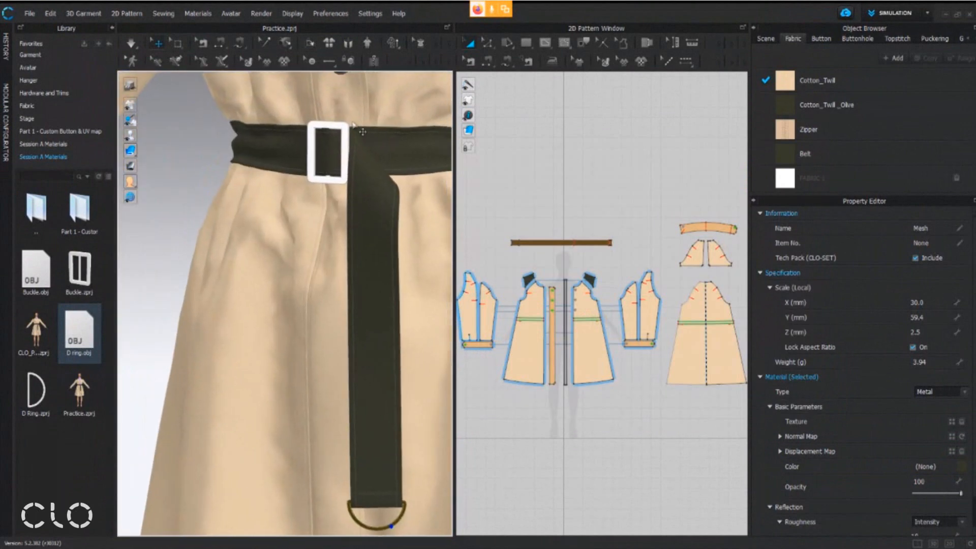
{"action": "scroll", "coordinate": [343, 234], "scroll_direction": "up", "scroll_amount": 3}
{"action": "scroll", "coordinate": [341, 239], "scroll_direction": "up", "scroll_amount": 3}
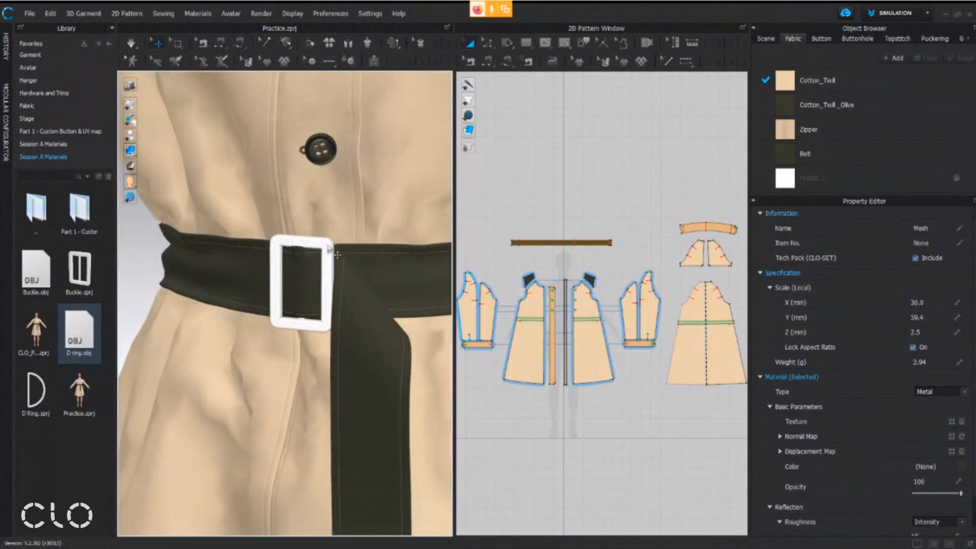
{"action": "left_click", "coordinate": [329, 247]}
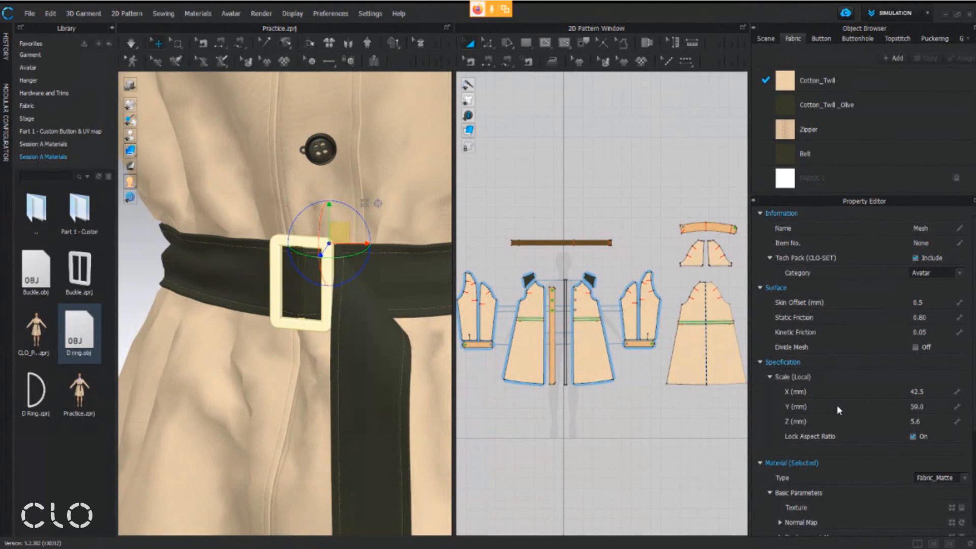
{"action": "left_click", "coordinate": [946, 483]}
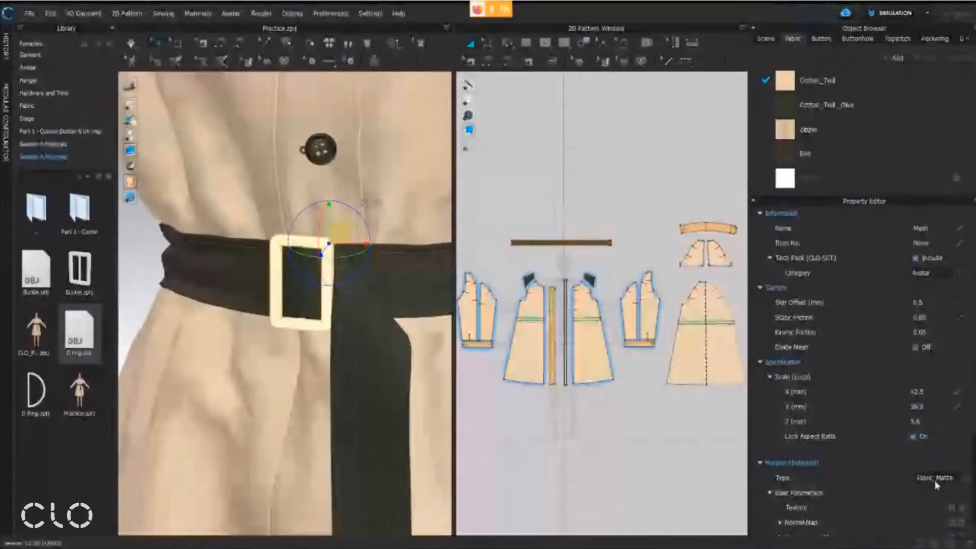
{"action": "left_click", "coordinate": [887, 384]}
{"action": "left_click", "coordinate": [865, 542]}
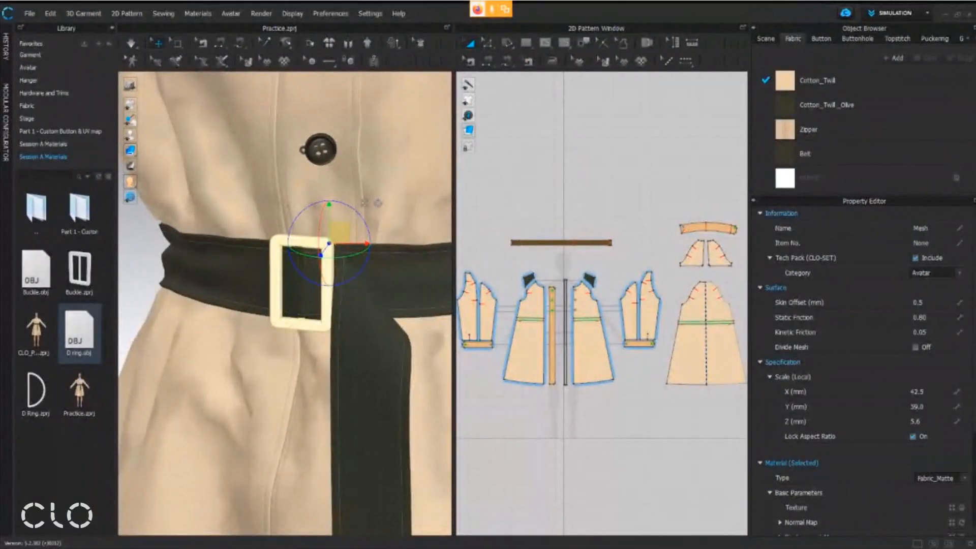
{"action": "scroll", "coordinate": [879, 487], "scroll_direction": "down", "scroll_amount": 3}
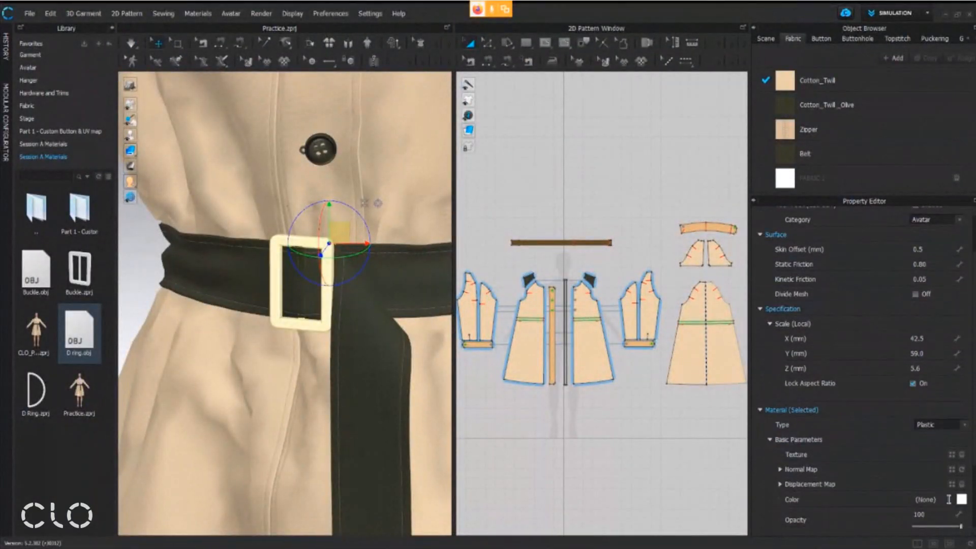
Colour the belt buckle with the dark grey-olive swatch saved in the colour palette, accept the colour, and deselect the buckle
{"action": "left_click", "coordinate": [962, 501]}
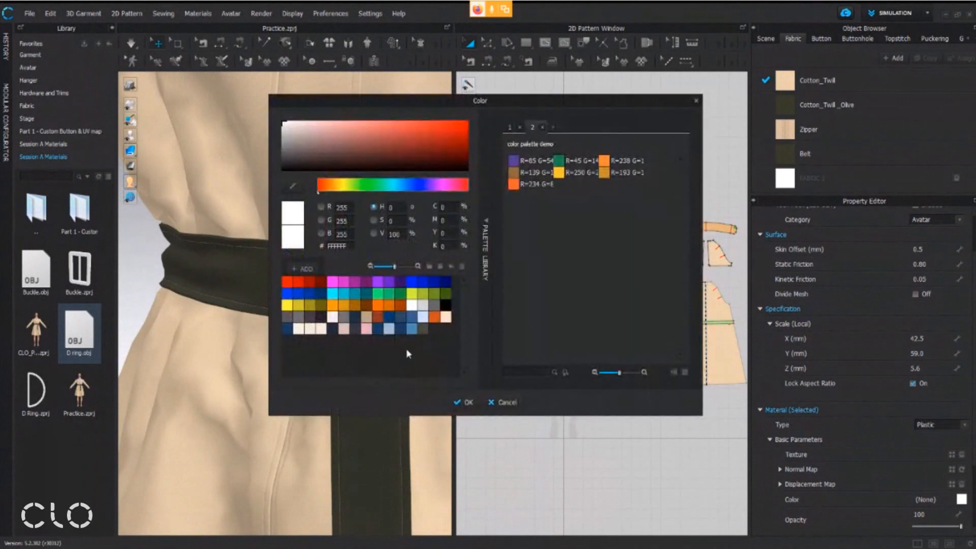
{"action": "left_click", "coordinate": [423, 328]}
{"action": "left_click", "coordinate": [458, 401]}
{"action": "right_click_drag", "start_coordinate": [336, 287], "coordinate": [404, 314]}
{"action": "left_click", "coordinate": [416, 277]}
Examine the coloured buckle up close on the belt and the full coat with its D ring on the avatar
{"action": "right_click_drag", "start_coordinate": [356, 367], "coordinate": [340, 346]}
{"action": "scroll", "coordinate": [340, 346], "scroll_direction": "down", "scroll_amount": 8}
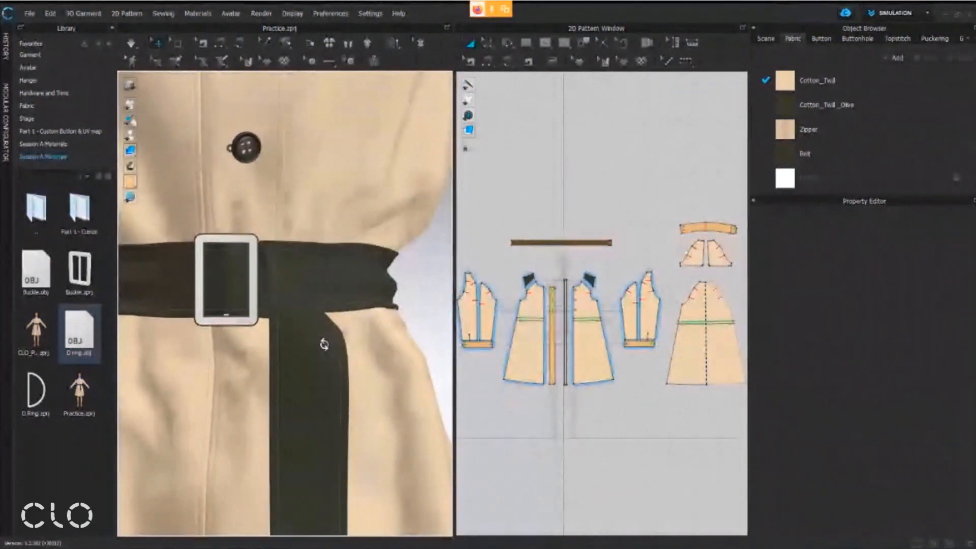
{"action": "right_click_drag", "start_coordinate": [350, 312], "coordinate": [322, 279]}
{"action": "scroll", "coordinate": [310, 352], "scroll_direction": "up", "scroll_amount": 6}
{"action": "scroll", "coordinate": [311, 352], "scroll_direction": "up", "scroll_amount": 3}
{"action": "middle_click_drag", "start_coordinate": [330, 367], "coordinate": [308, 296]}
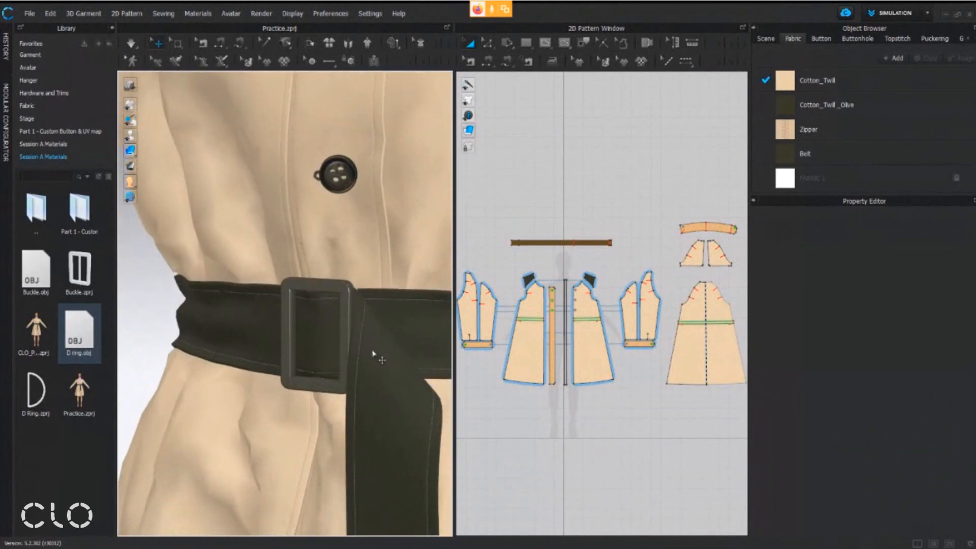
{"action": "scroll", "coordinate": [392, 376], "scroll_direction": "down", "scroll_amount": 10}
{"action": "right_click_drag", "start_coordinate": [396, 384], "coordinate": [374, 412]}
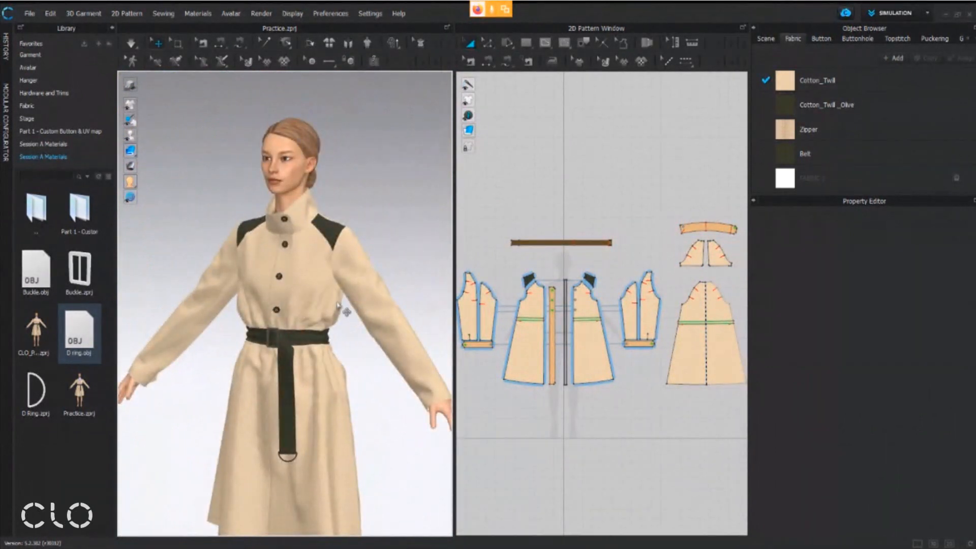
{"action": "middle_click_drag", "start_coordinate": [313, 380], "coordinate": [324, 315]}
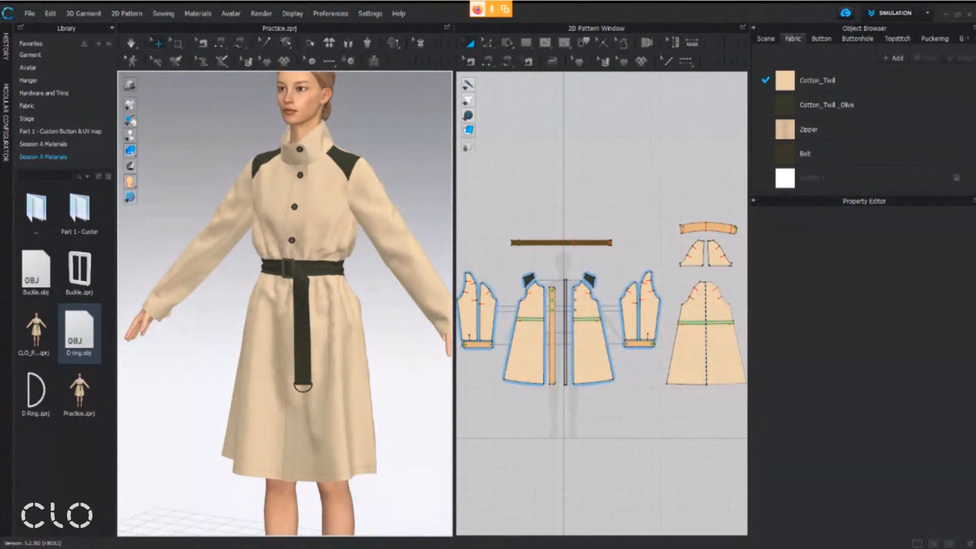
Switch to the workshop handout PDF in Adobe Acrobat Pro DC, showing the Trims Application comparison table
{"action": "key", "text": "alt+Tab"}
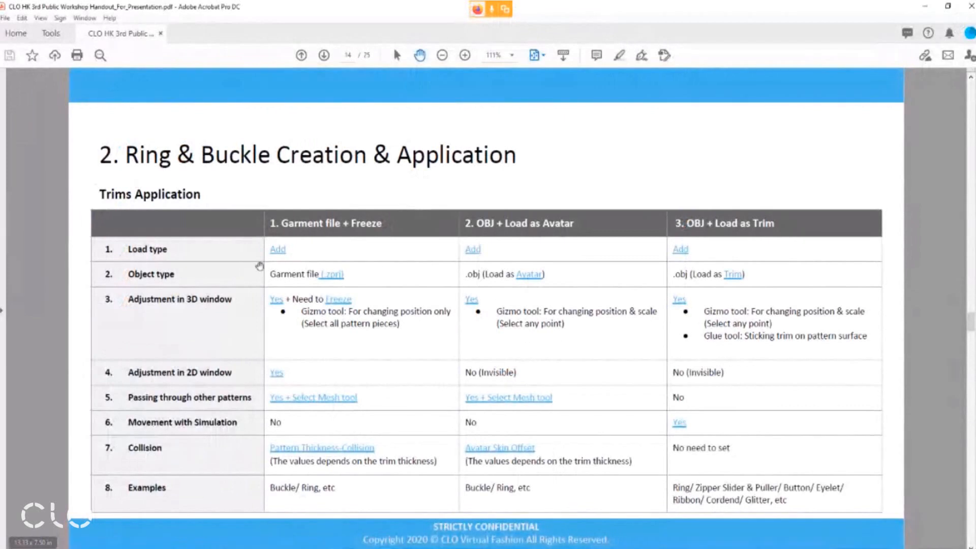